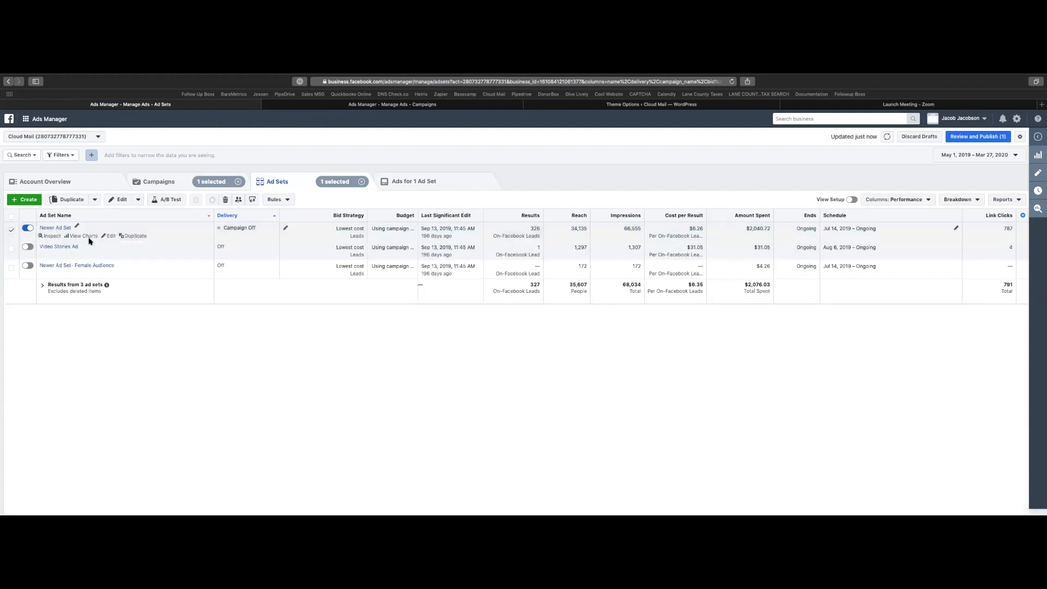
Open the Newer Ad Set for editing and examine its device settings, placements and audience targeting.
left_click(109, 235)
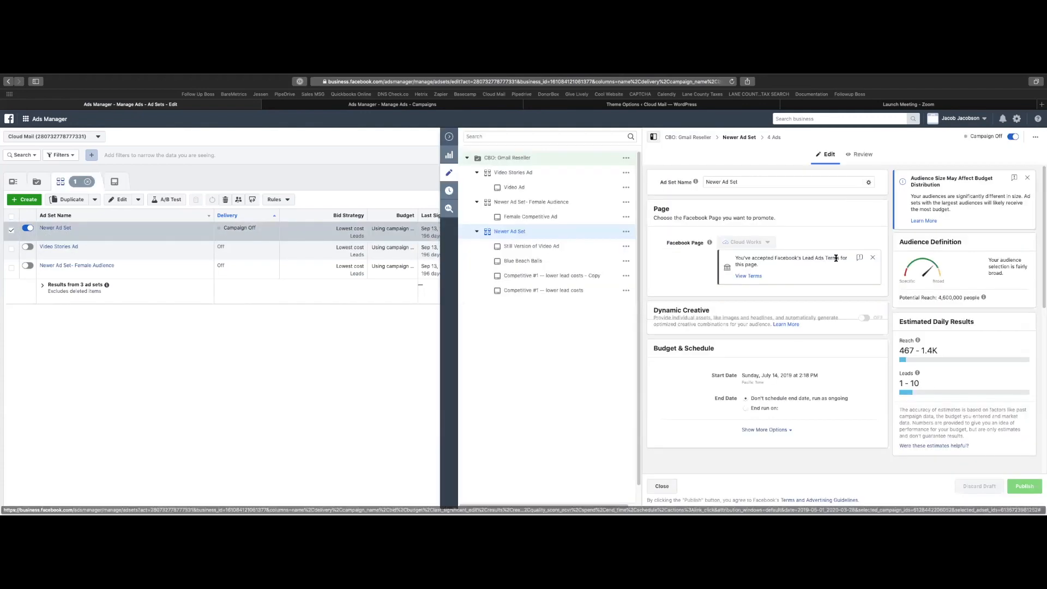
scroll(685, 264, "down", 15)
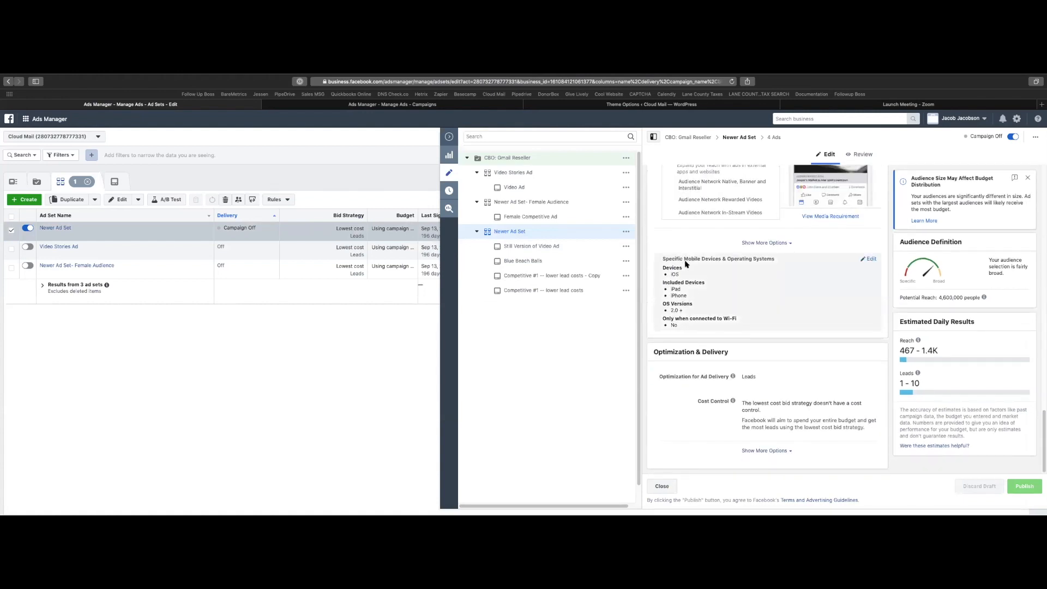
scroll(796, 284, "up", 10)
scroll(779, 276, "up", 8)
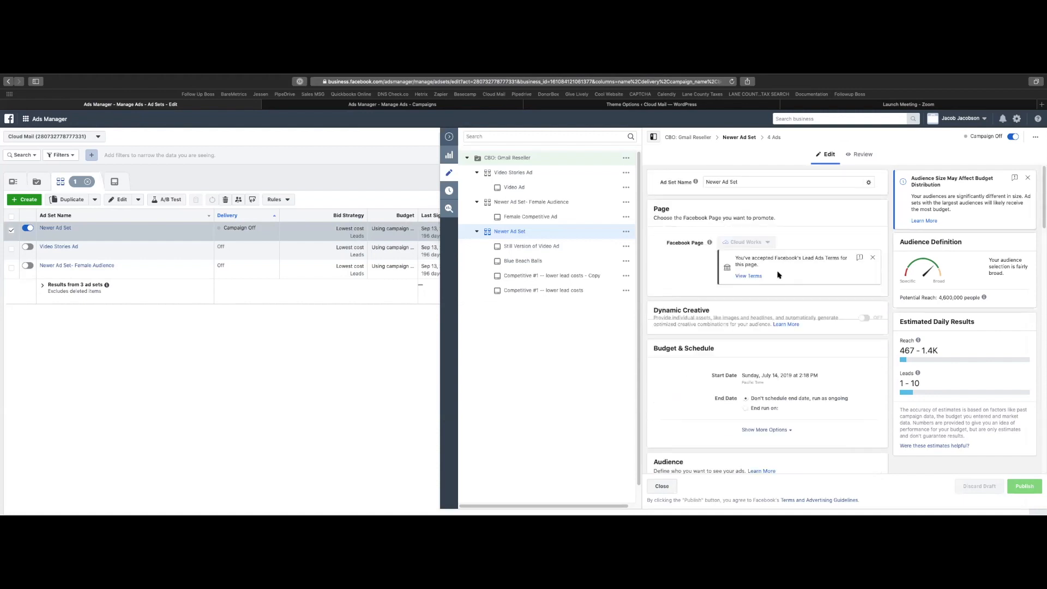
scroll(779, 274, "down", 5)
scroll(778, 274, "down", 3)
scroll(777, 224, "up", 2)
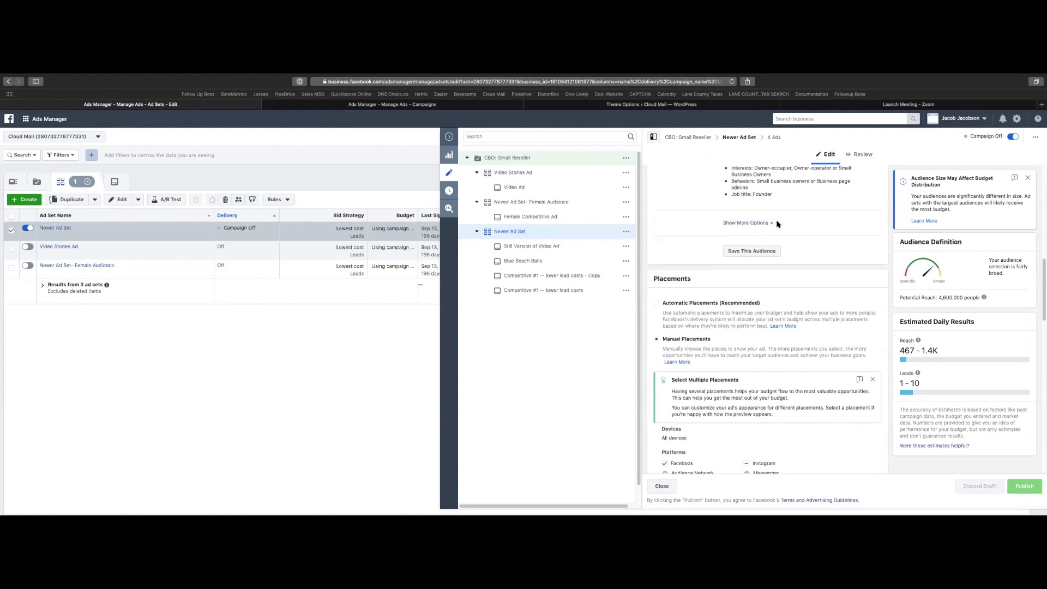
scroll(777, 224, "up", 1)
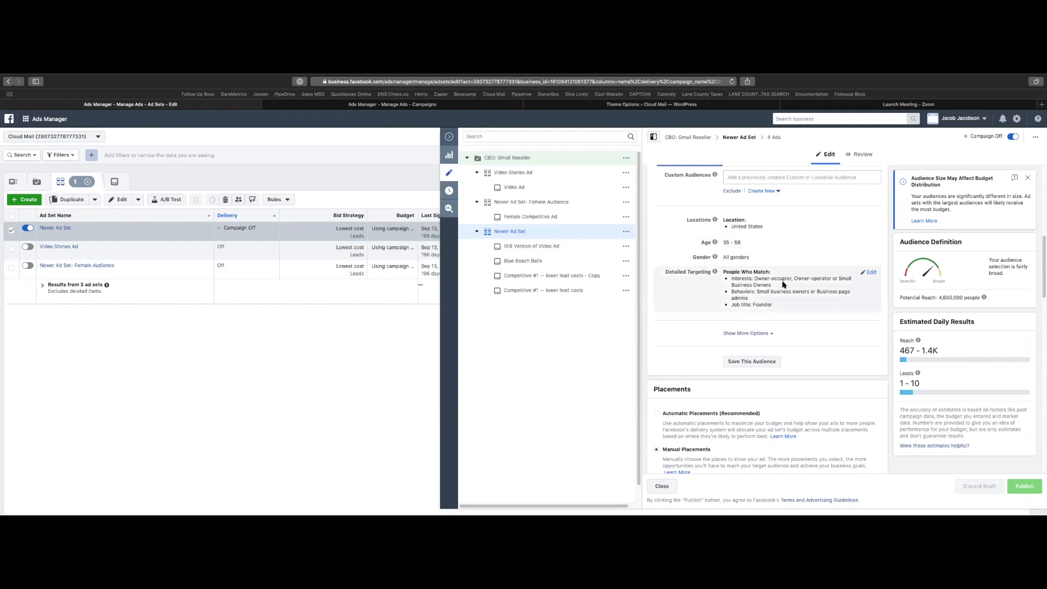
Open the ad set's detailed targeting for editing and copy the audience name "Small business owners".
left_click(777, 304)
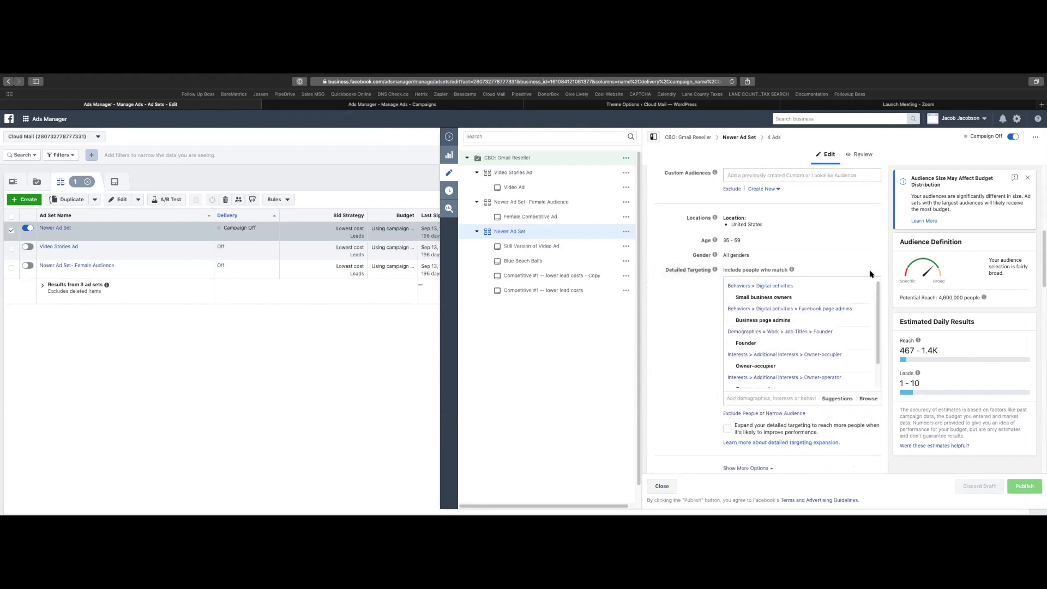
left_click_drag(803, 298, 730, 297)
key("super+c")
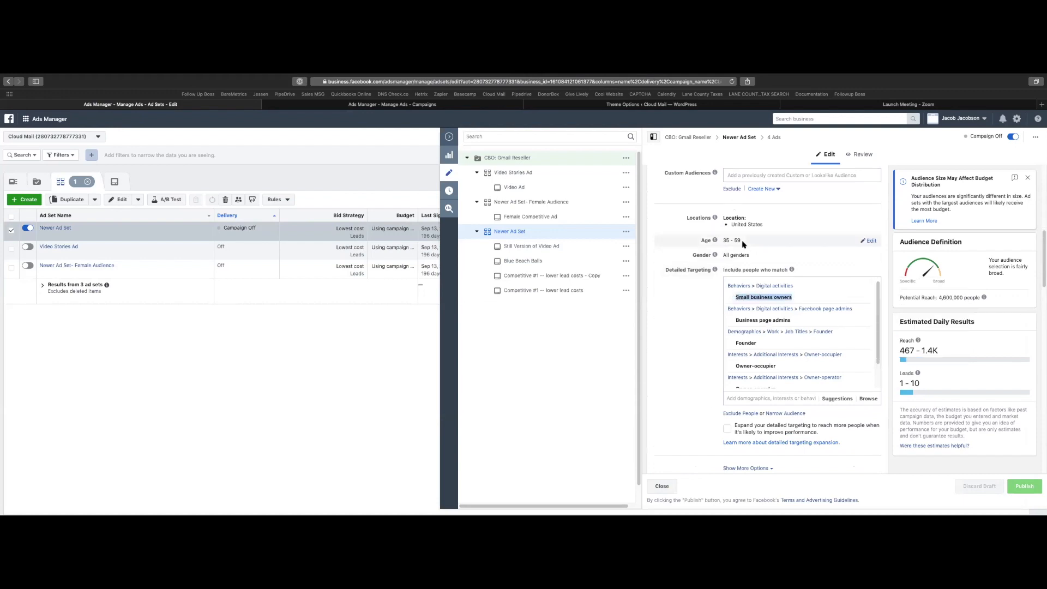
Rename the ad set as "US 35 -59: Small business owners (iPhone Device)", reusing the copied audience name.
scroll(747, 229, "up", 10)
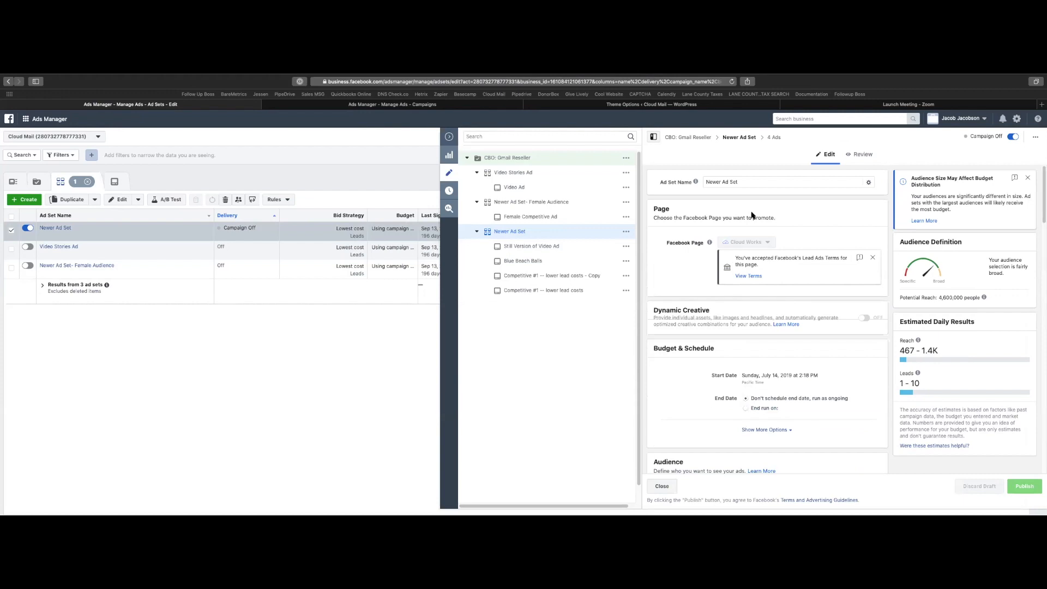
left_click_drag(760, 182, 684, 181)
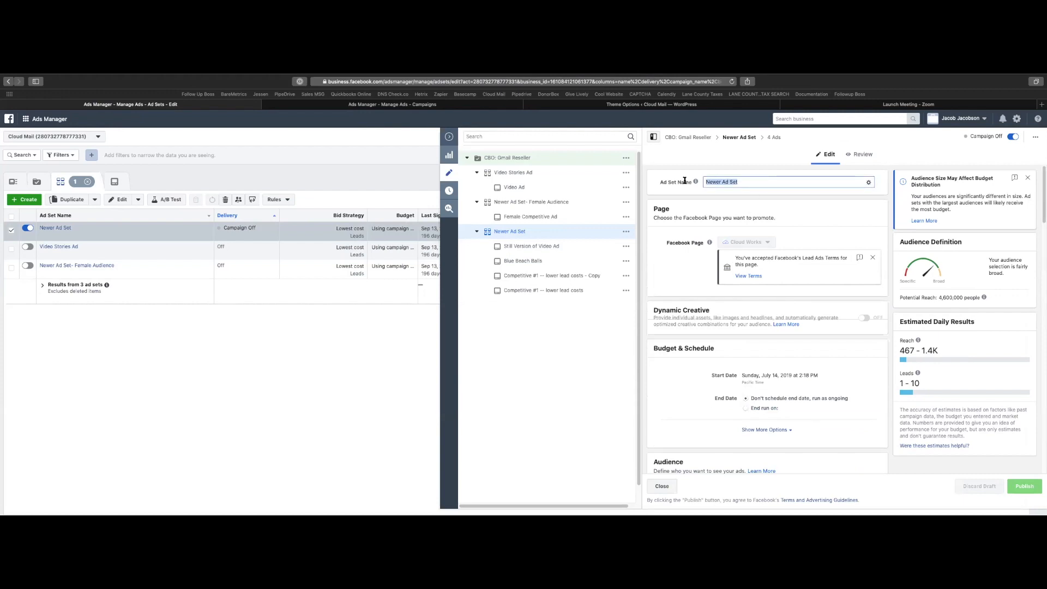
type("US")
scroll(725, 282, "down", 10)
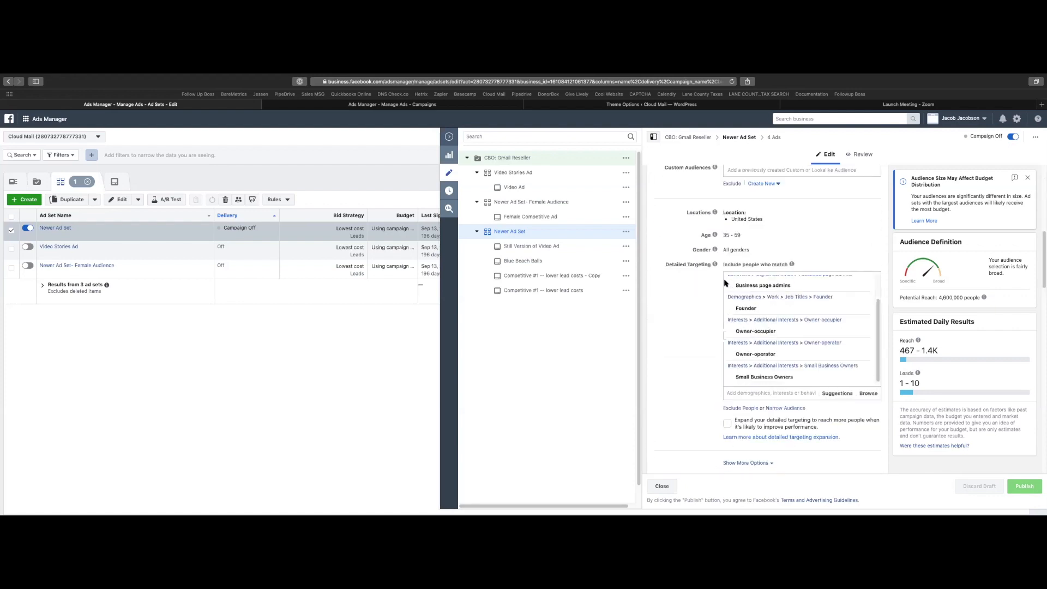
scroll(726, 282, "up", 10)
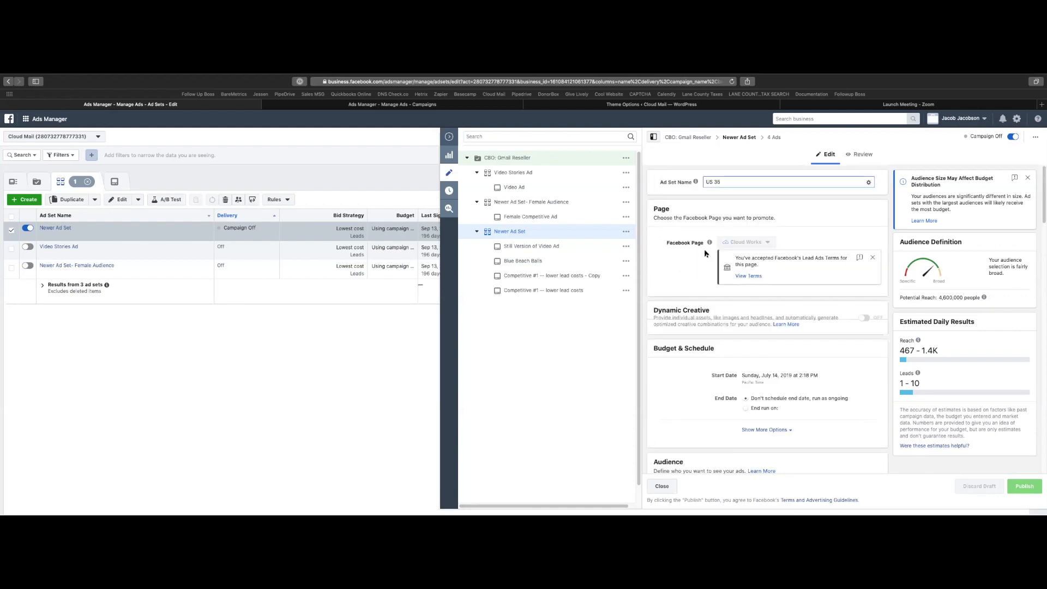
scroll(685, 280, "down", 10)
scroll(686, 287, "up", 5)
scroll(686, 285, "up", 5)
key("super+v")
type(":")
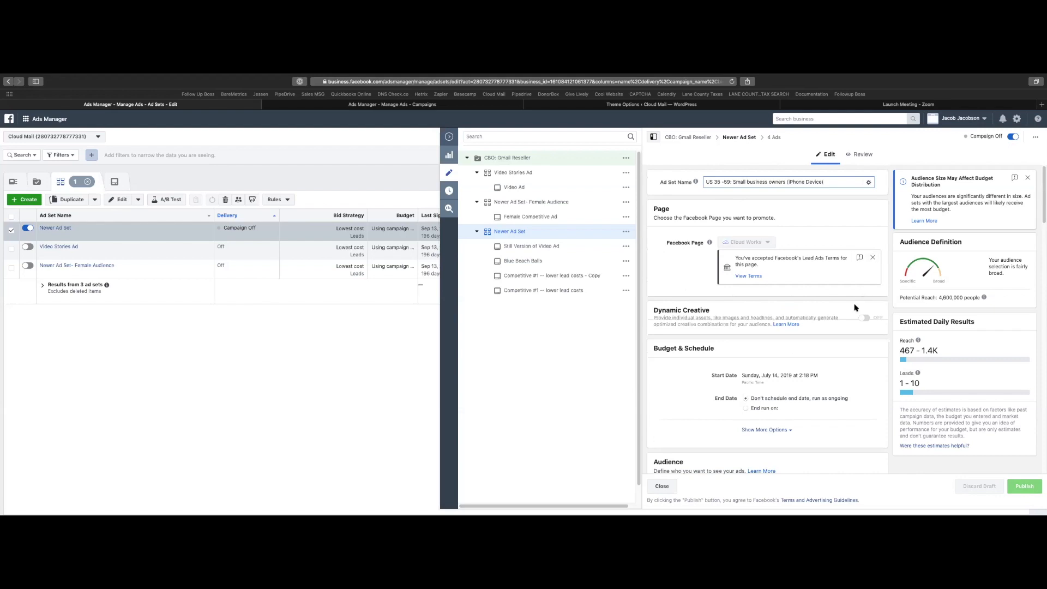
Append "+ (Manuel Placements)" to the ad set name and publish the renamed ad set.
scroll(688, 296, "down", 15)
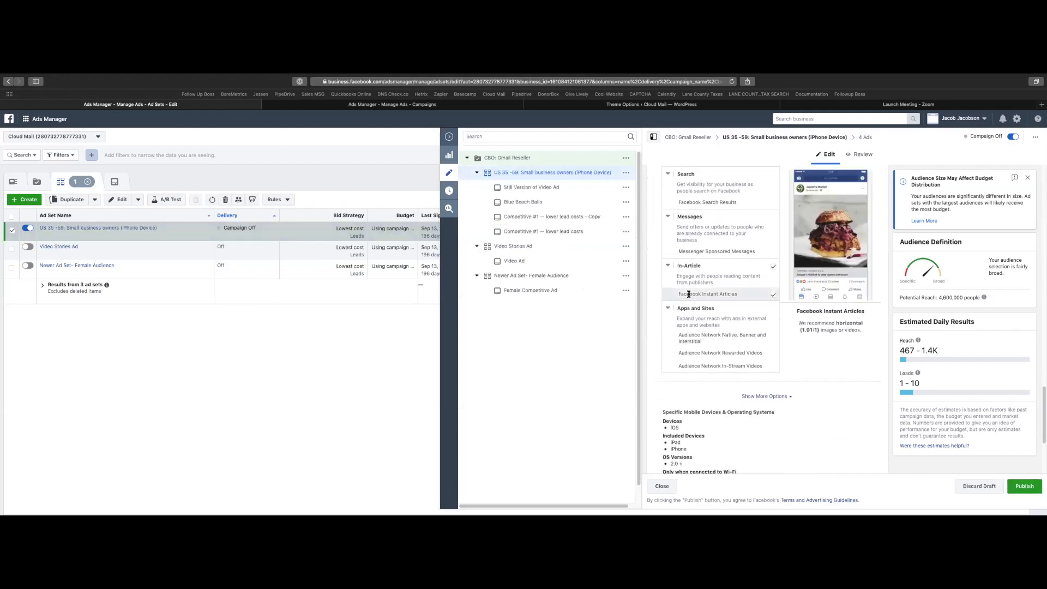
scroll(837, 180, "up", 15)
left_click(848, 184)
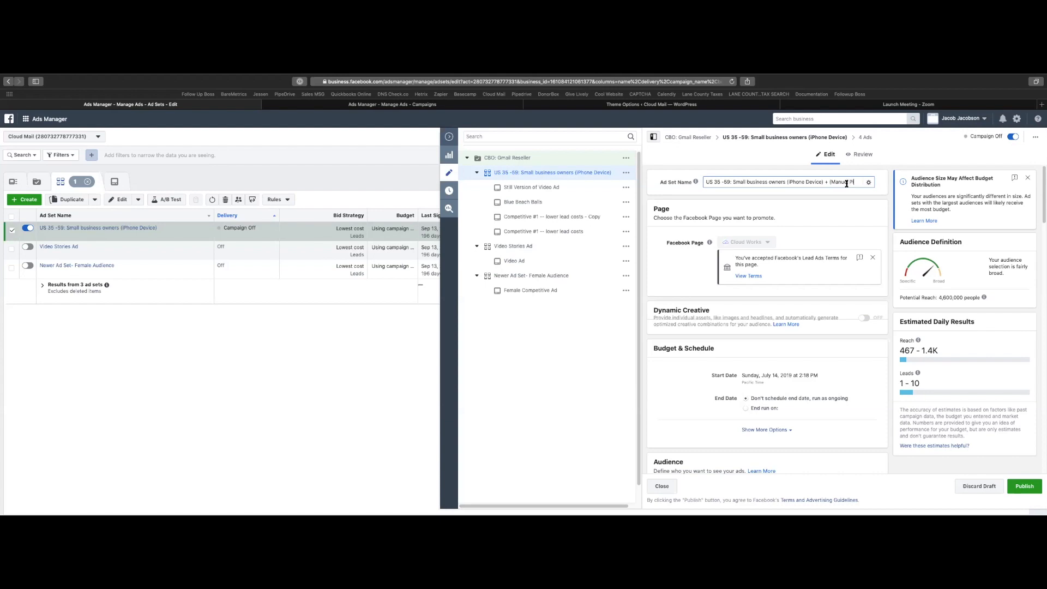
type("lacements")
left_click(709, 209)
left_click(1024, 487)
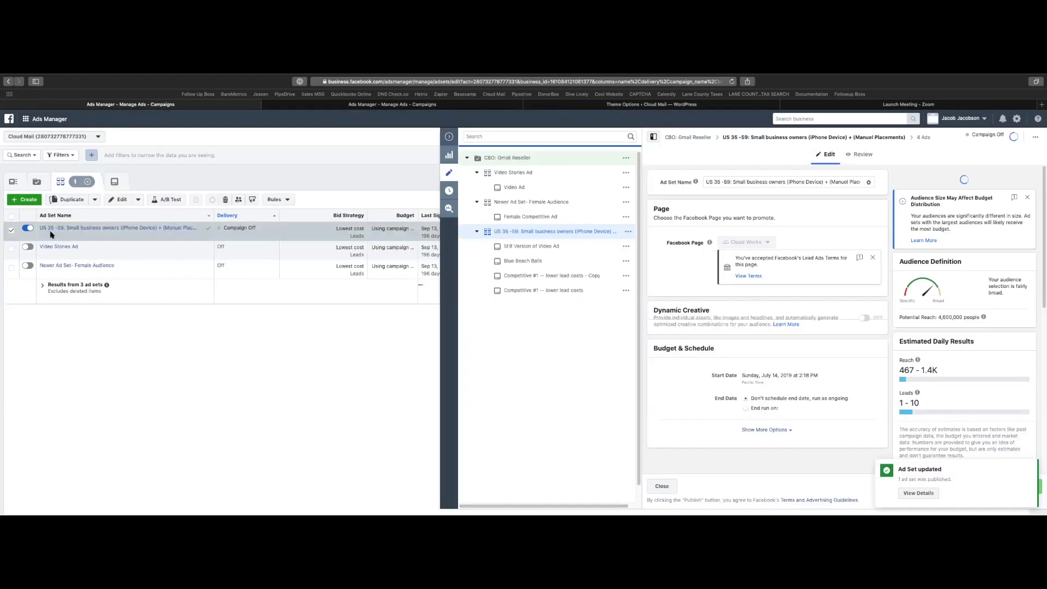
Try to publish the draft items, set the prompt not to show again, and dismiss it.
left_click(155, 229)
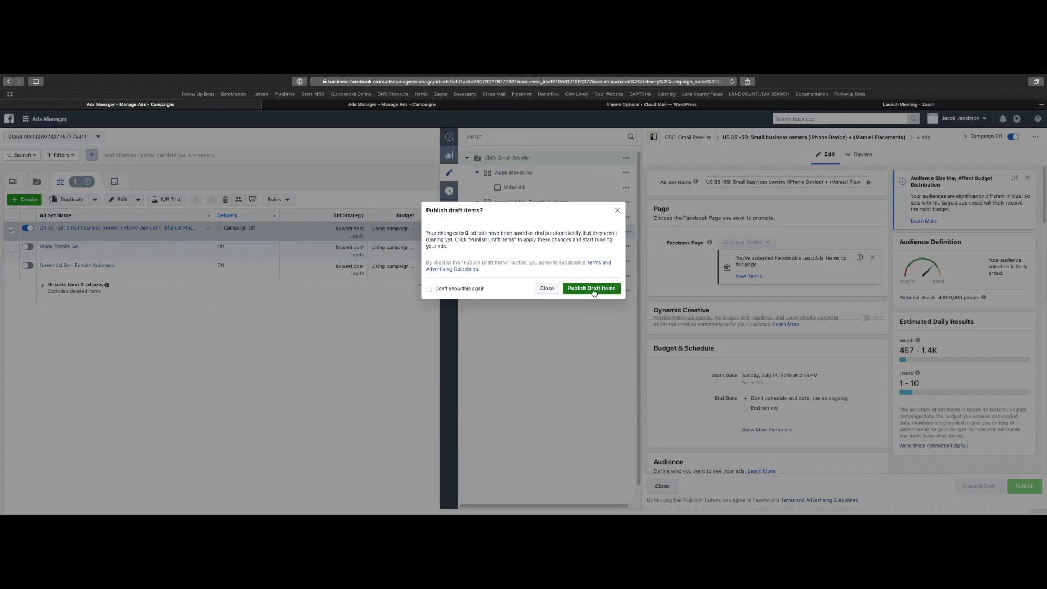
left_click(429, 289)
left_click(429, 288)
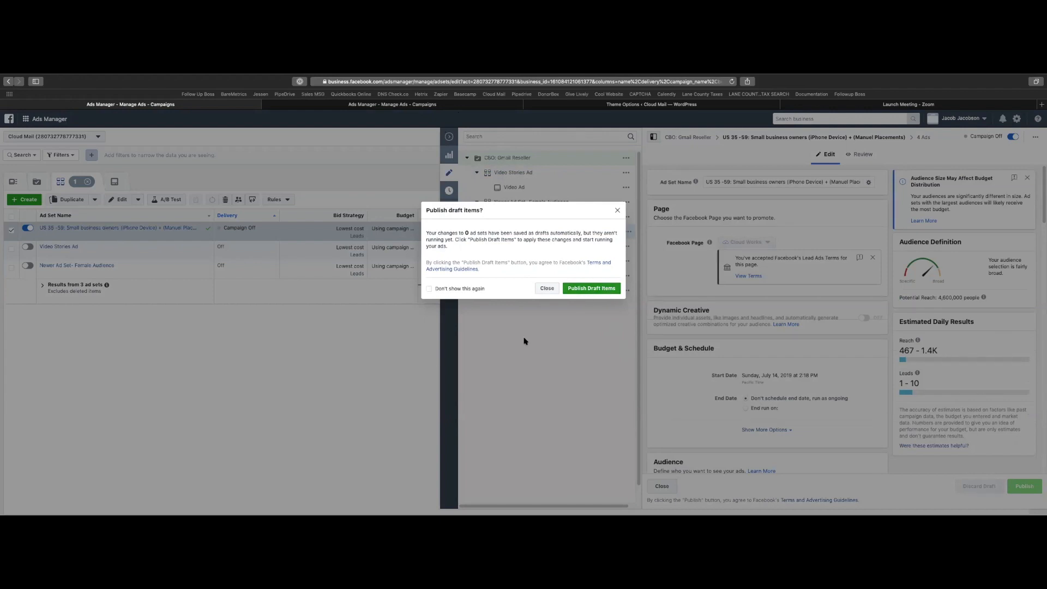
left_click(592, 291)
left_click(592, 289)
left_click(436, 290)
left_click(546, 288)
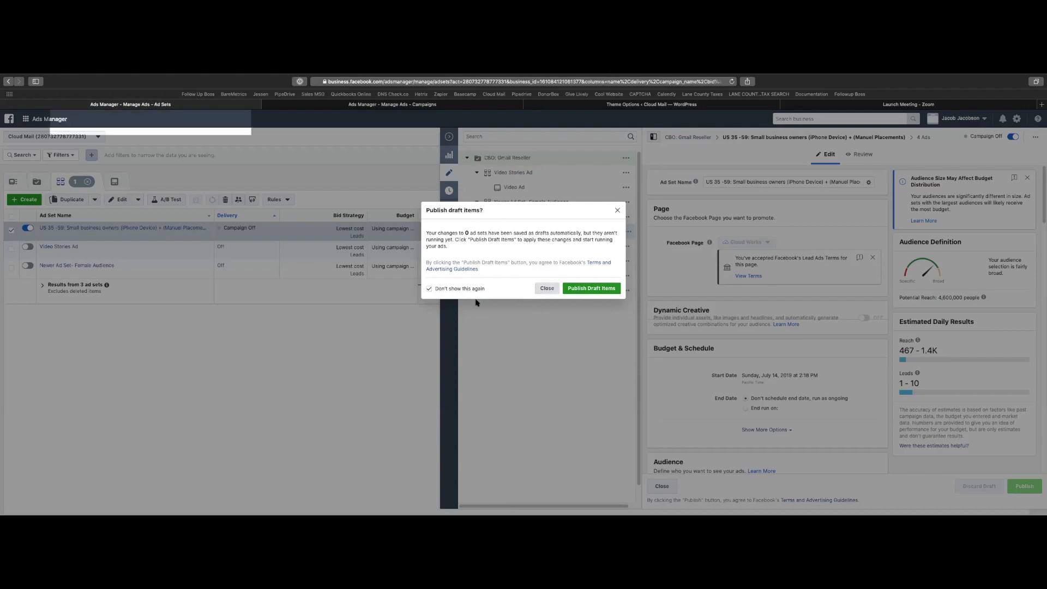
Deselect the renamed ad set and publish the pending campaign name change for CBO: Gmail Reseller.
left_click(11, 229)
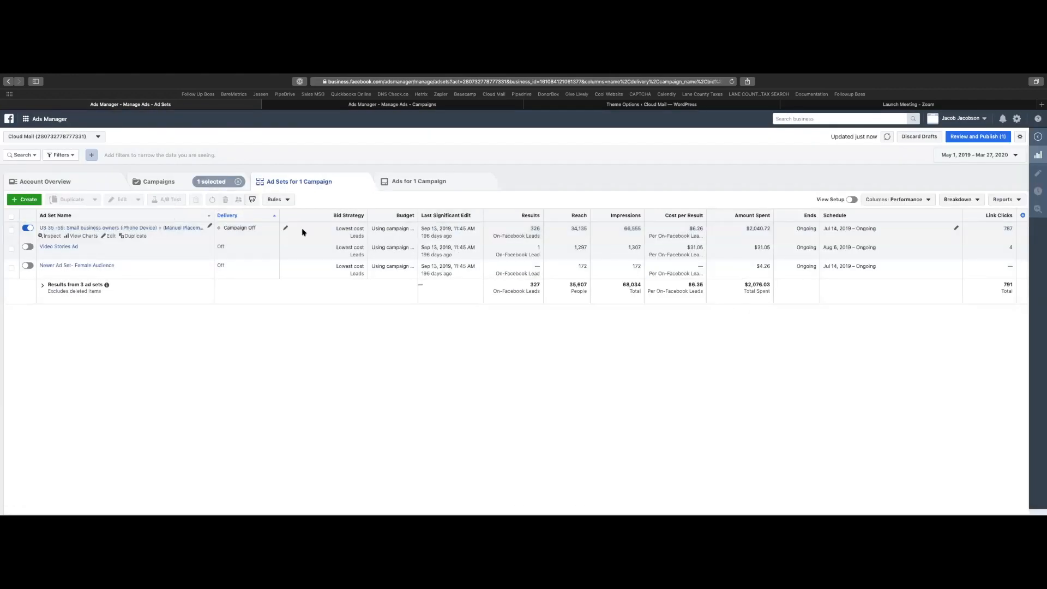
left_click(978, 137)
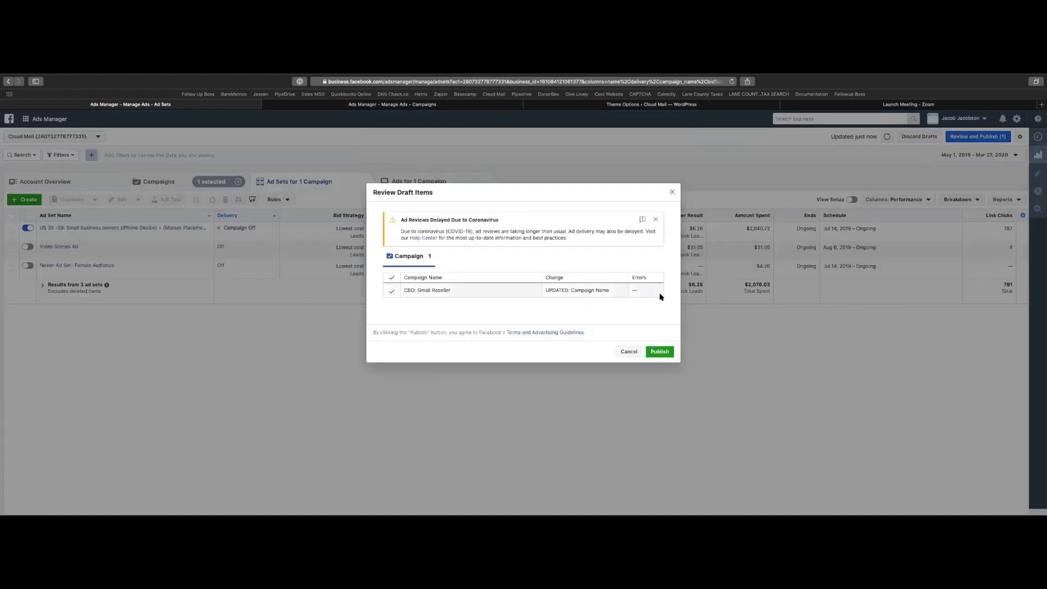
left_click(659, 352)
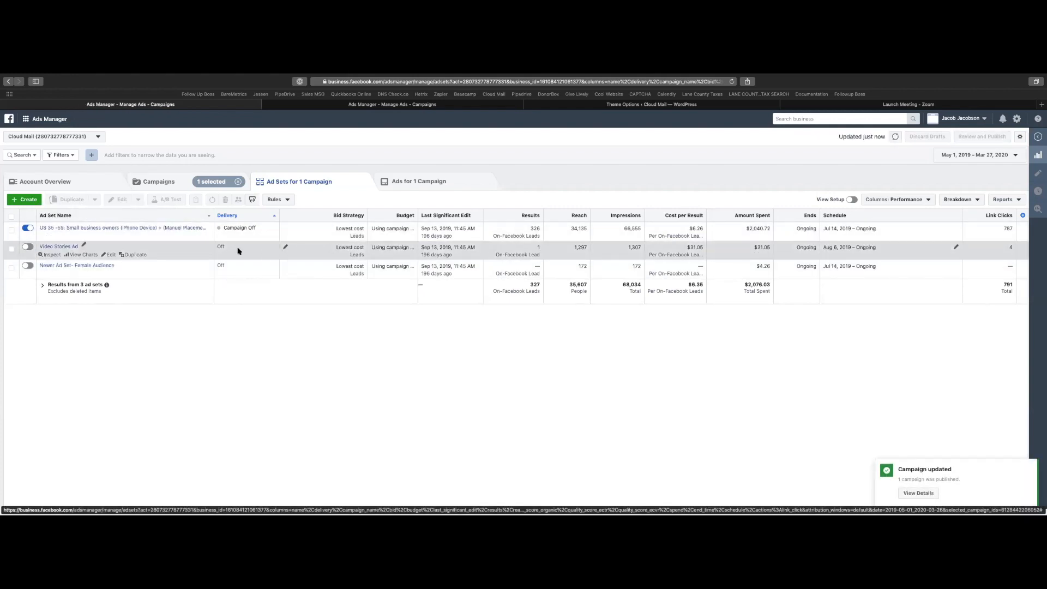
Open the renamed ad set's ads and compare the previews of Blue Beach Balls and Still Version of Video Ad.
left_click(263, 235)
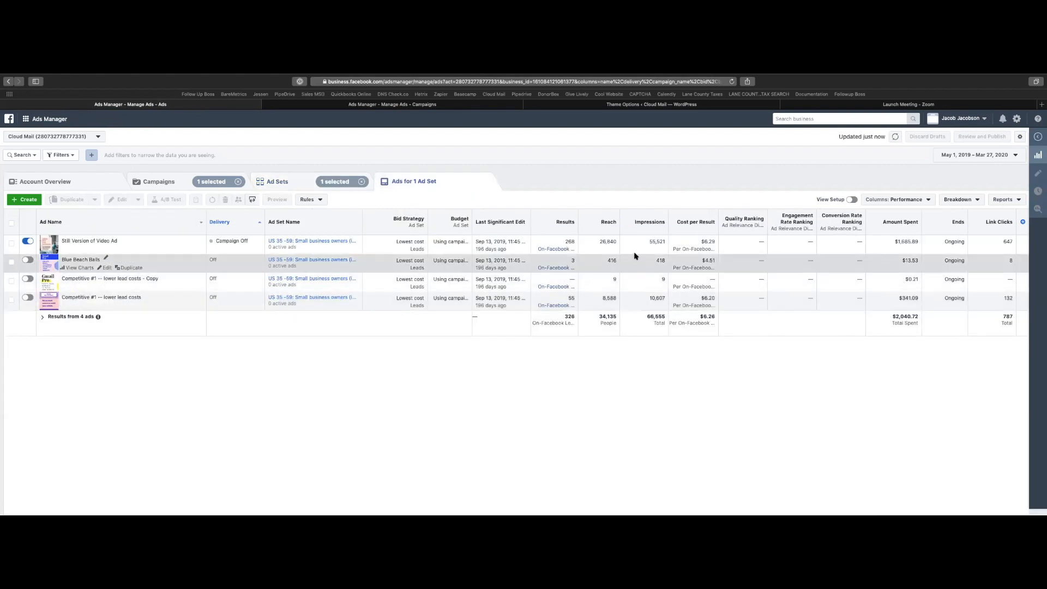
left_click(593, 267)
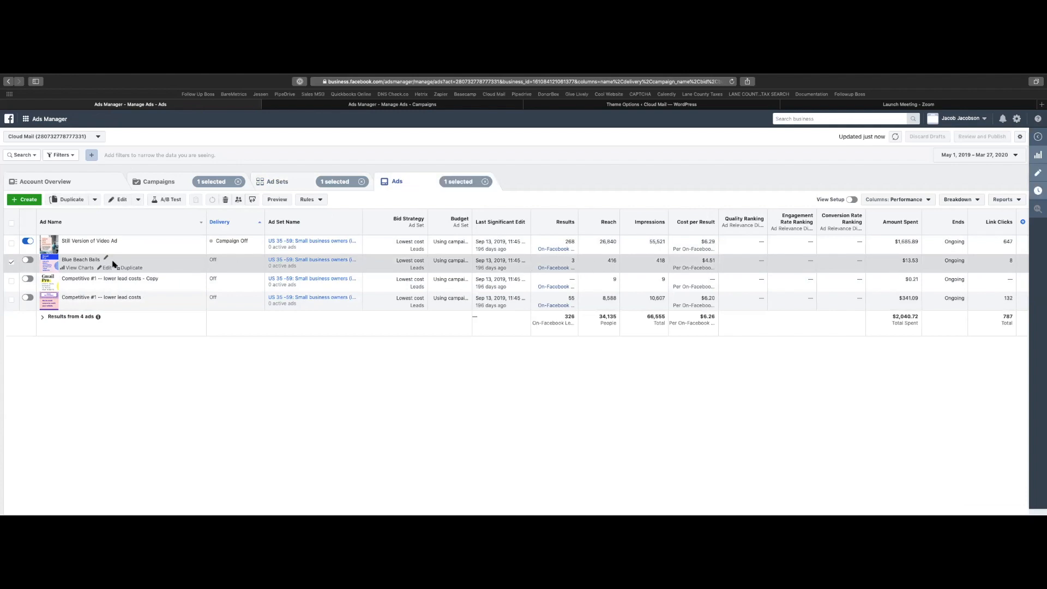
left_click(77, 269)
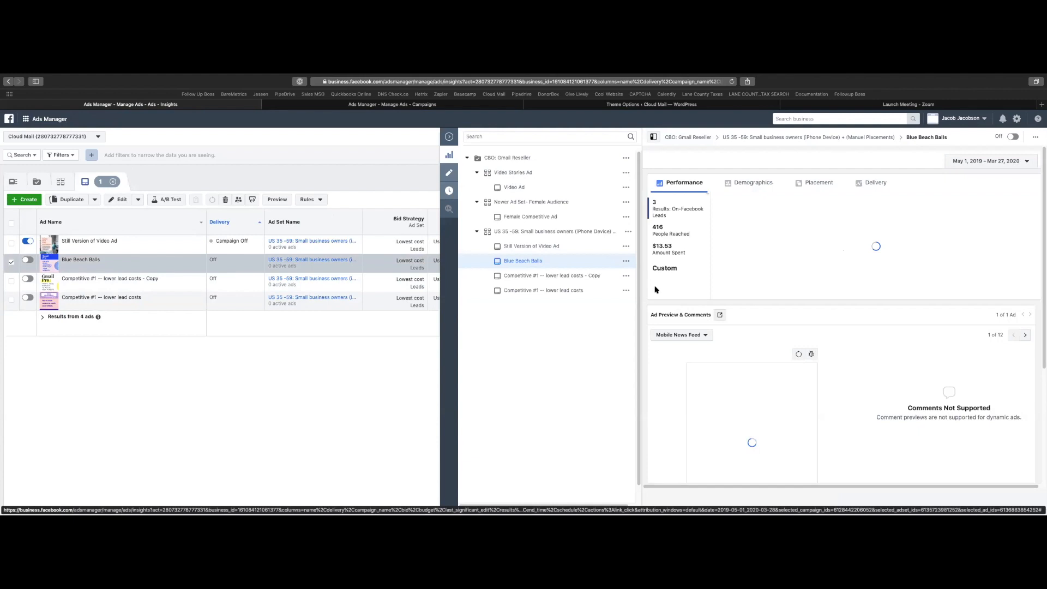
scroll(656, 290, "down", 3)
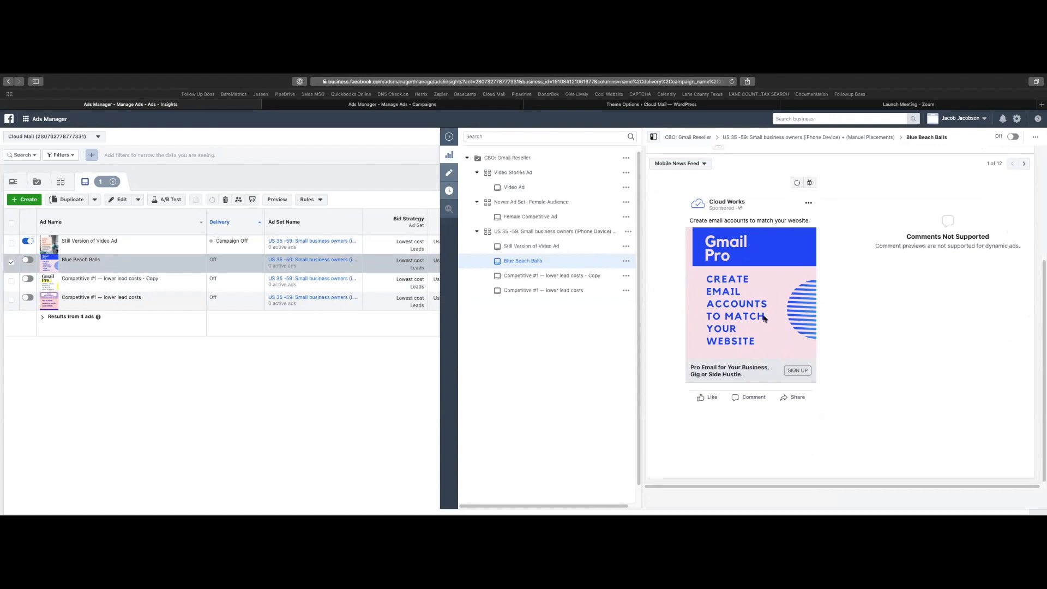
left_click(398, 241)
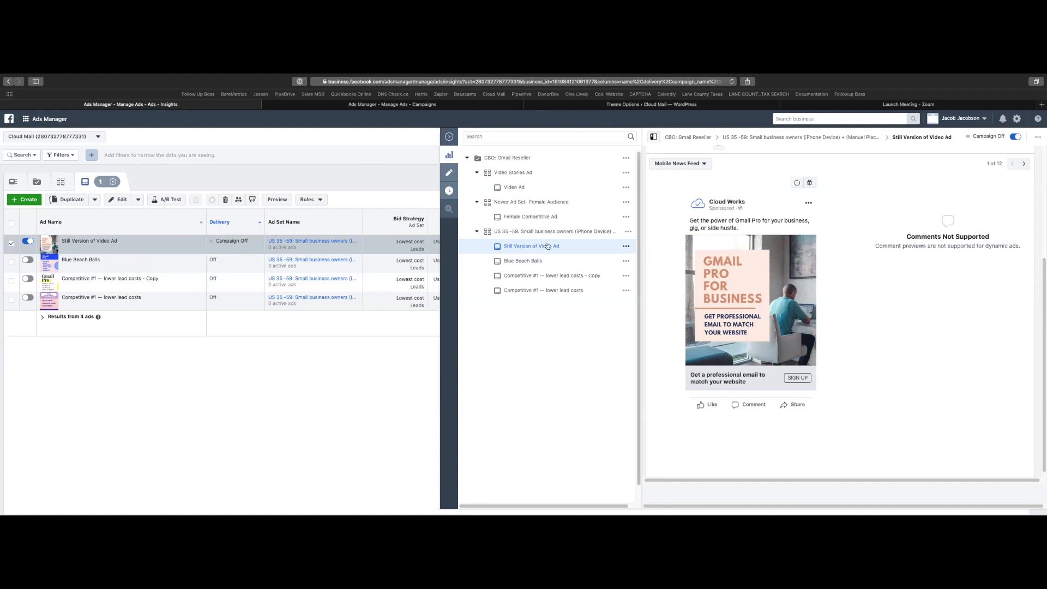
left_click(12, 262)
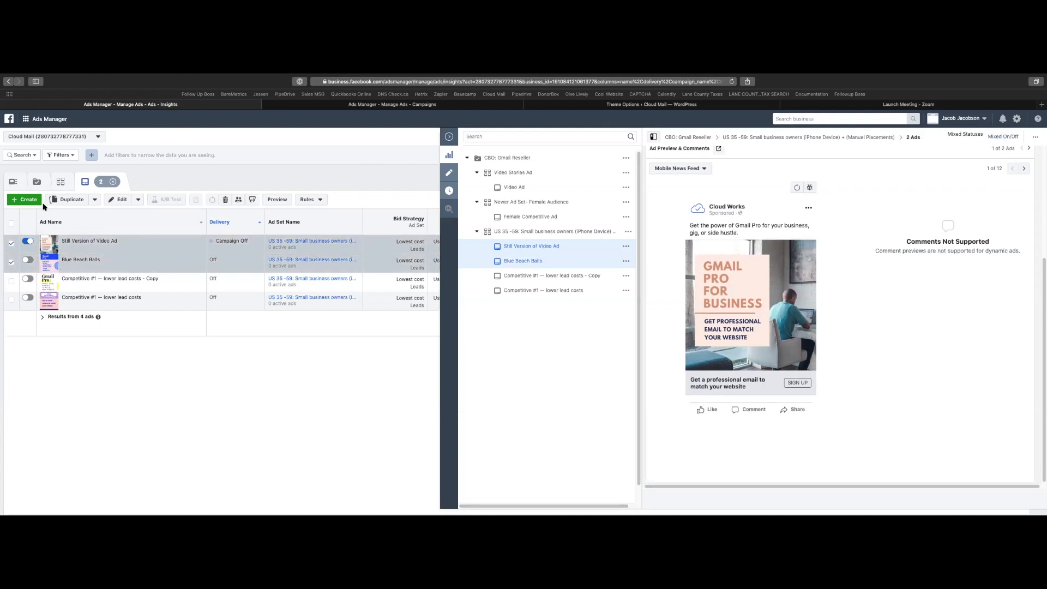
left_click(449, 137)
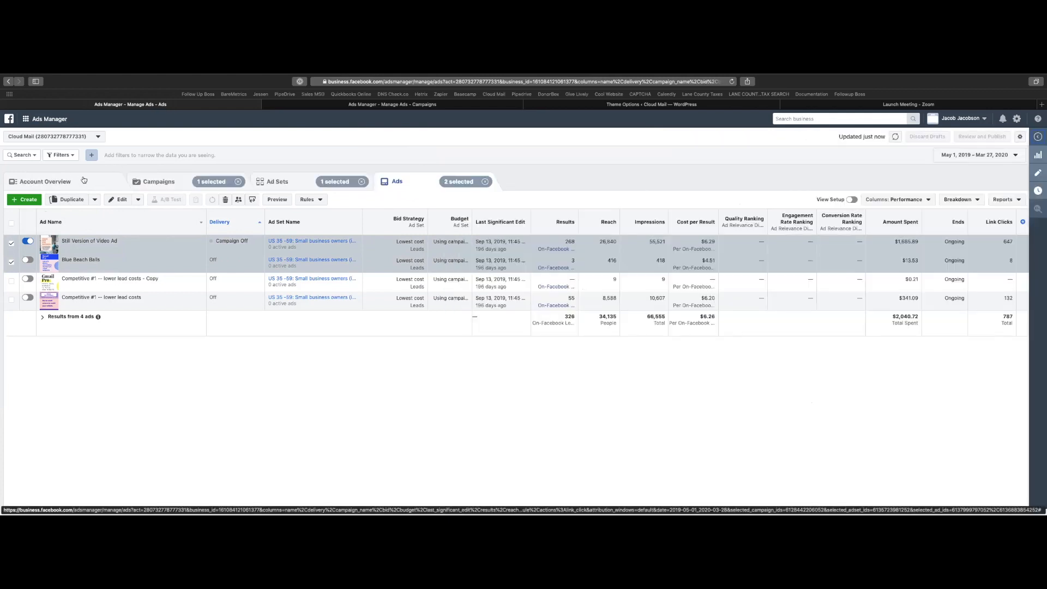
Duplicate the US 35 -59 small business owners ad set once into its original campaign.
left_click(270, 181)
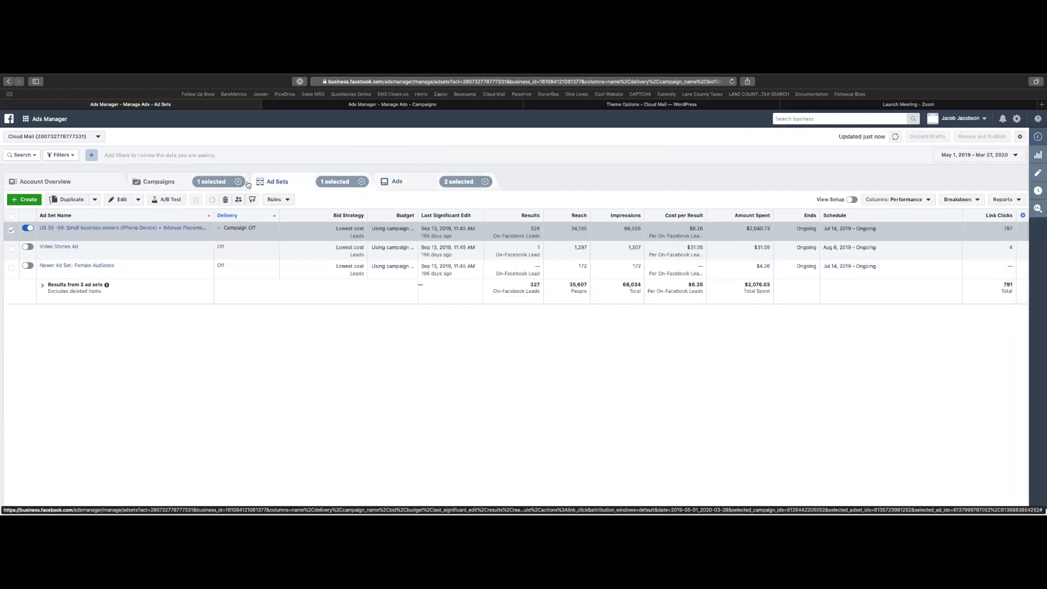
left_click(122, 238)
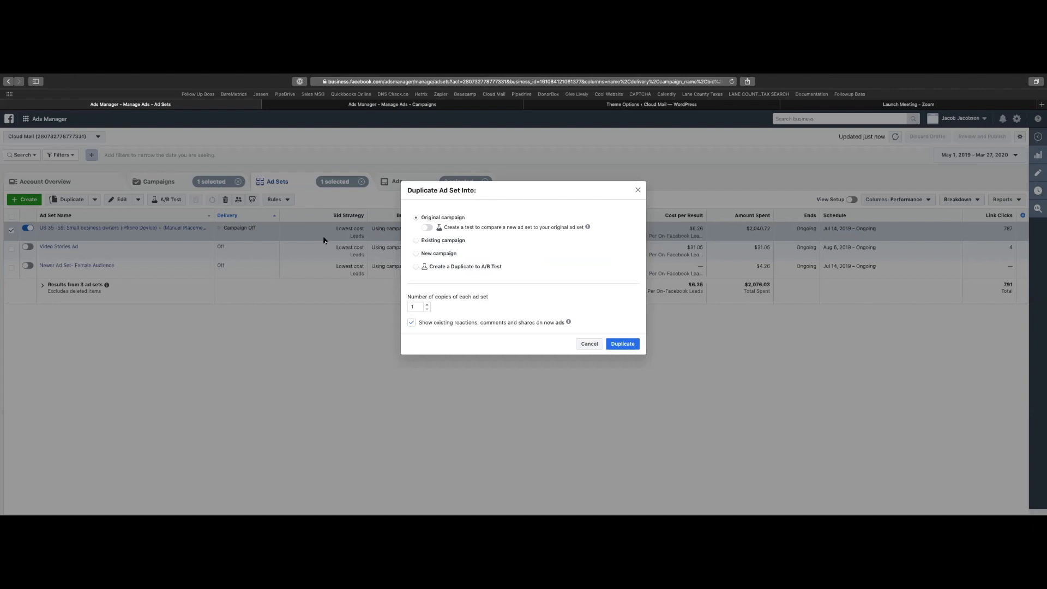
left_click(619, 343)
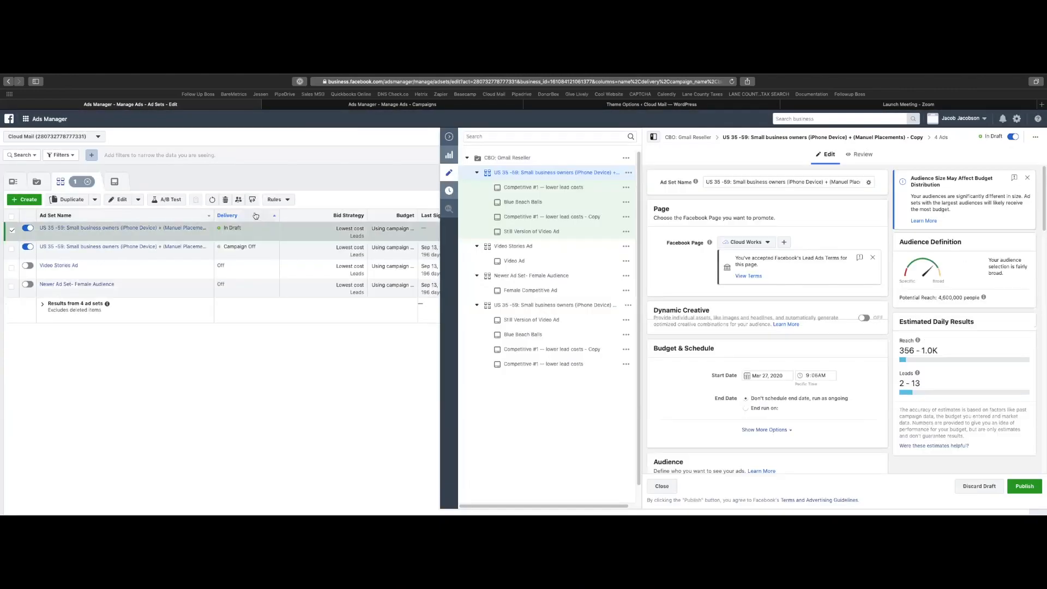
Remove the "Small business owners" digital activities behavior from the duplicated ad set's detailed targeting.
scroll(704, 253, "down", 1)
scroll(705, 254, "down", 3)
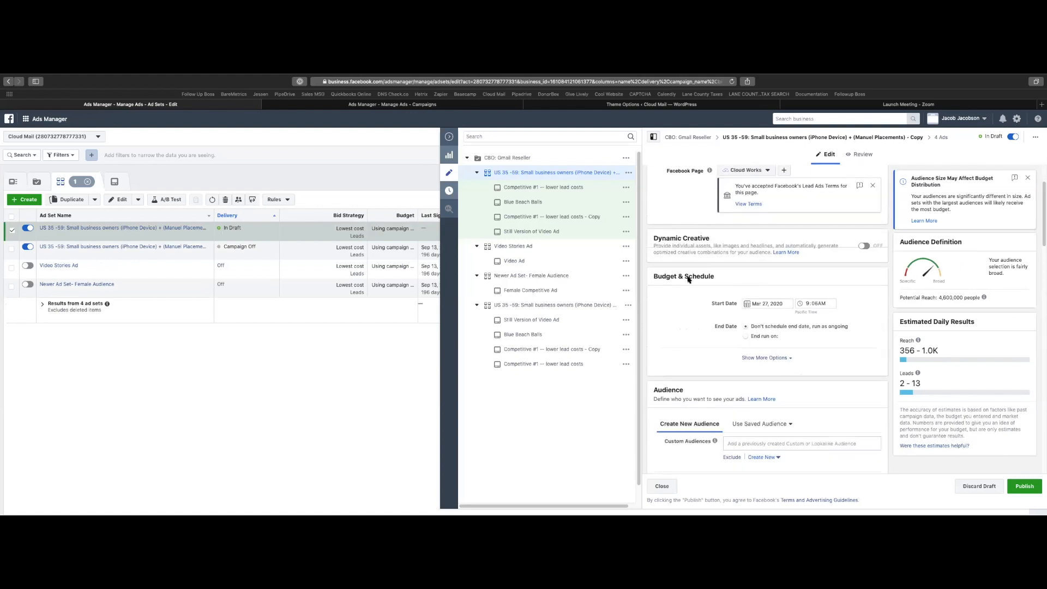
scroll(781, 311, "down", 10)
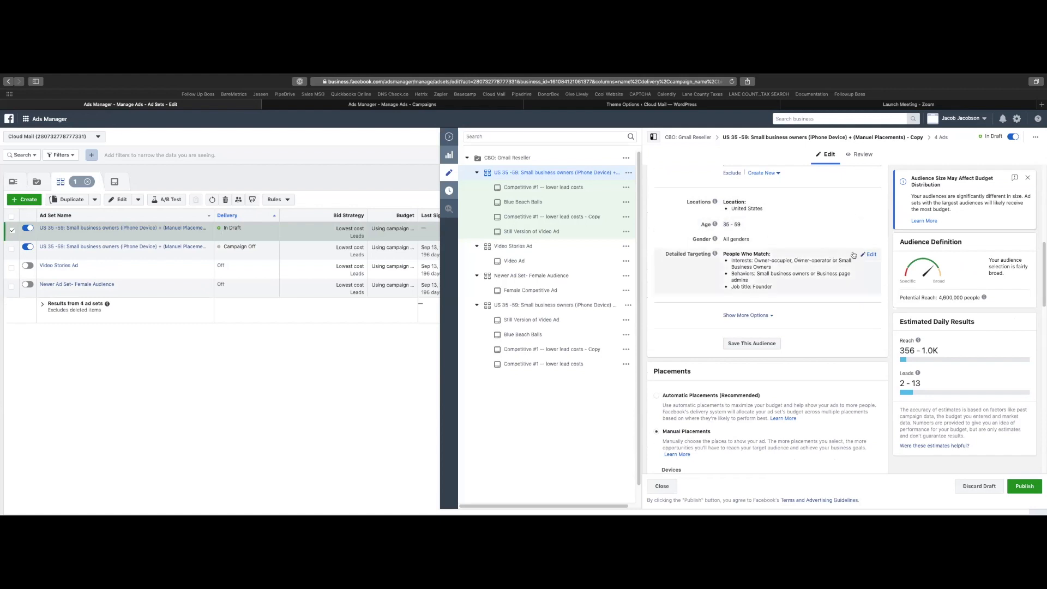
left_click(867, 255)
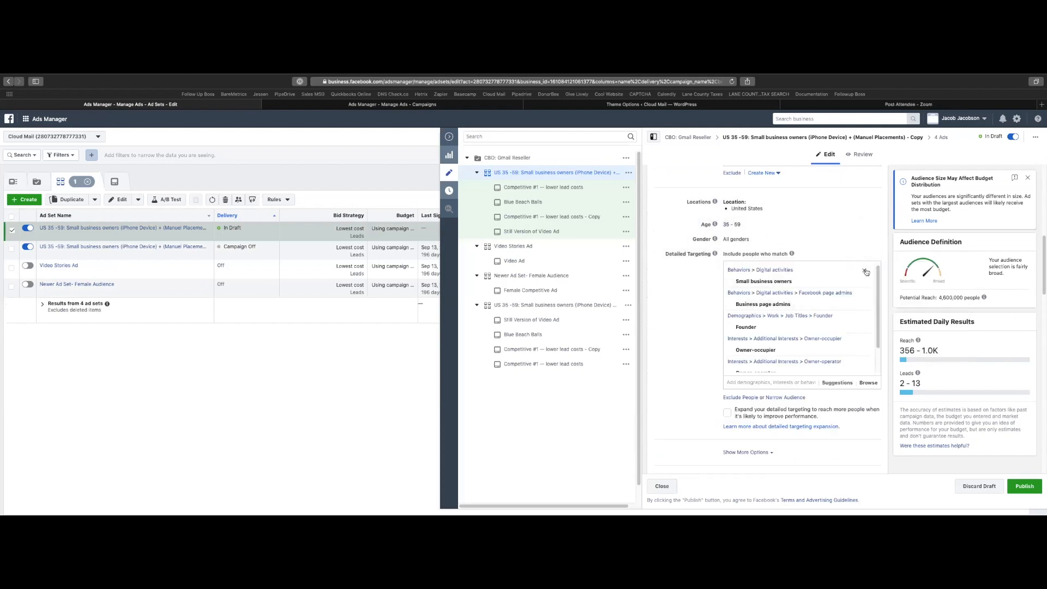
left_click(863, 273)
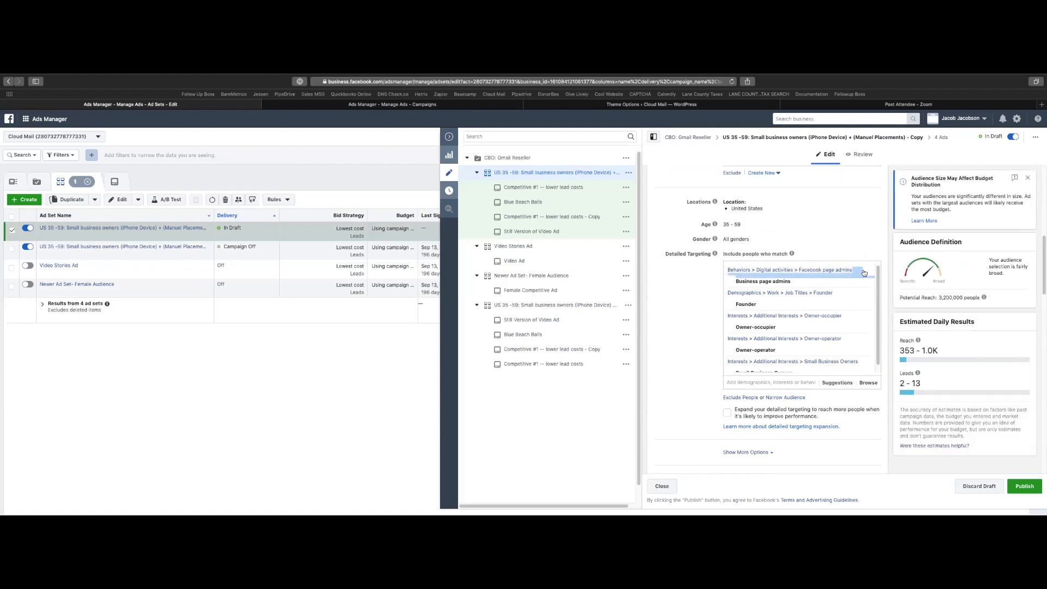
Remove Business page admins, Founder, Owner-occupier, Owner-operator and Small Business Owners from the duplicated ad set's detailed targeting.
mouse_move(865, 283)
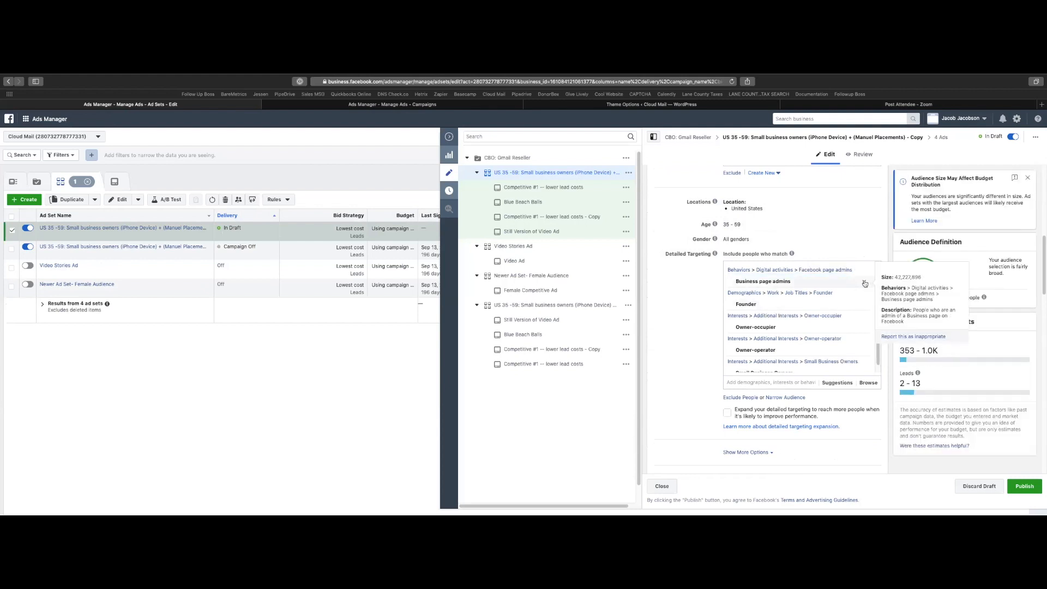
left_click(864, 284)
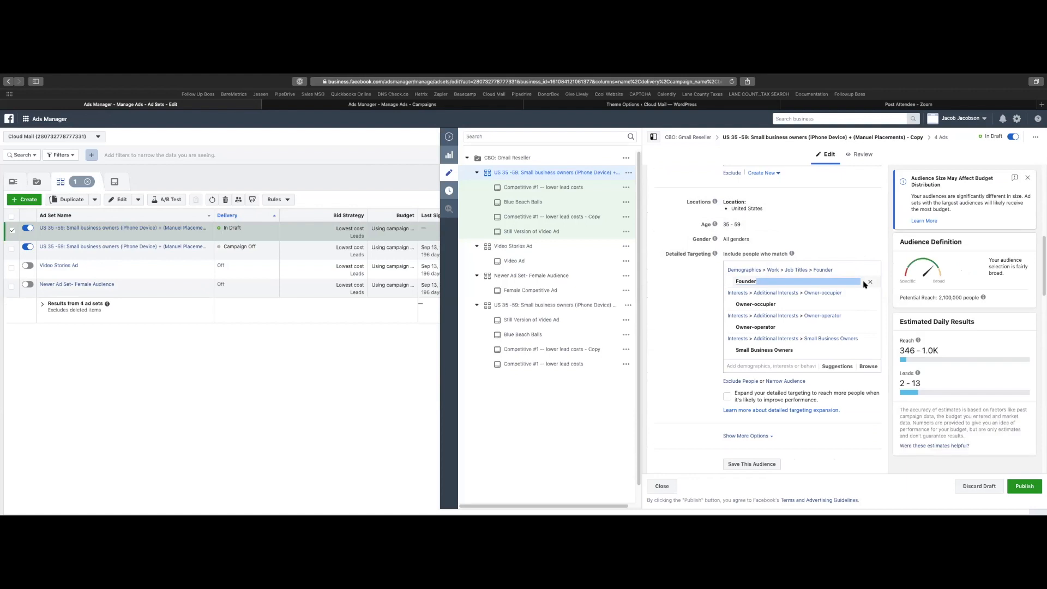
left_click(871, 283)
left_click(871, 283)
left_click(871, 283)
left_click(871, 283)
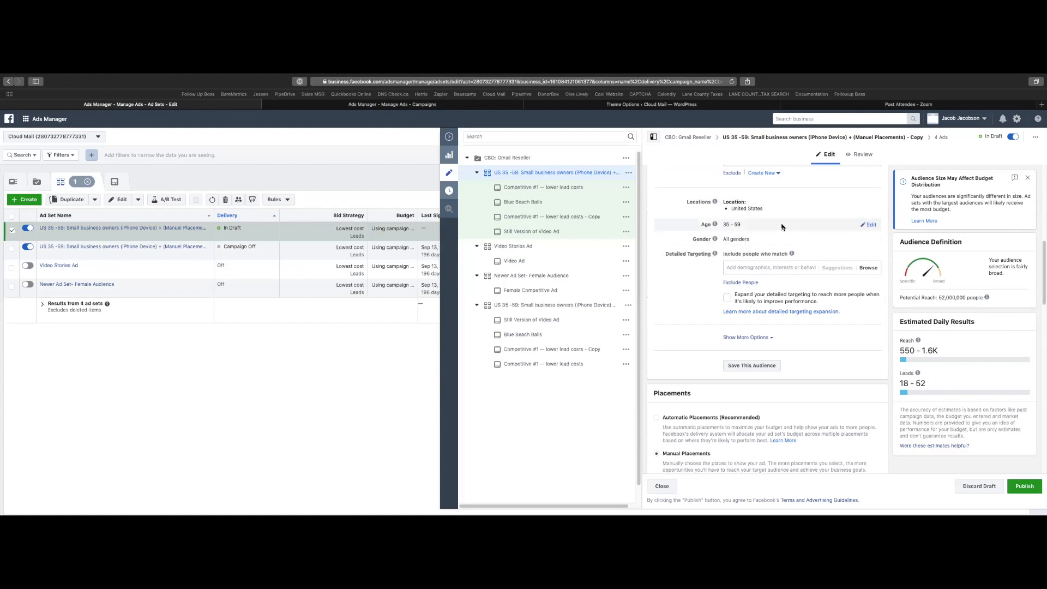
Set the duplicated ad set's minimum audience age to 30.
left_click(870, 224)
left_click(734, 273)
scroll(740, 339, "up", 2)
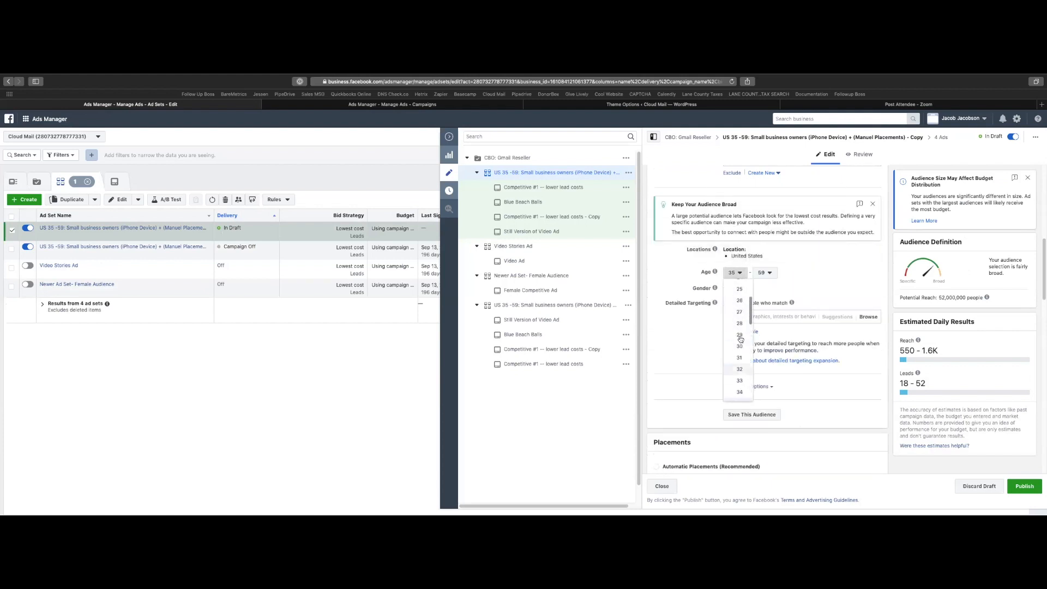
scroll(740, 340, "up", 1)
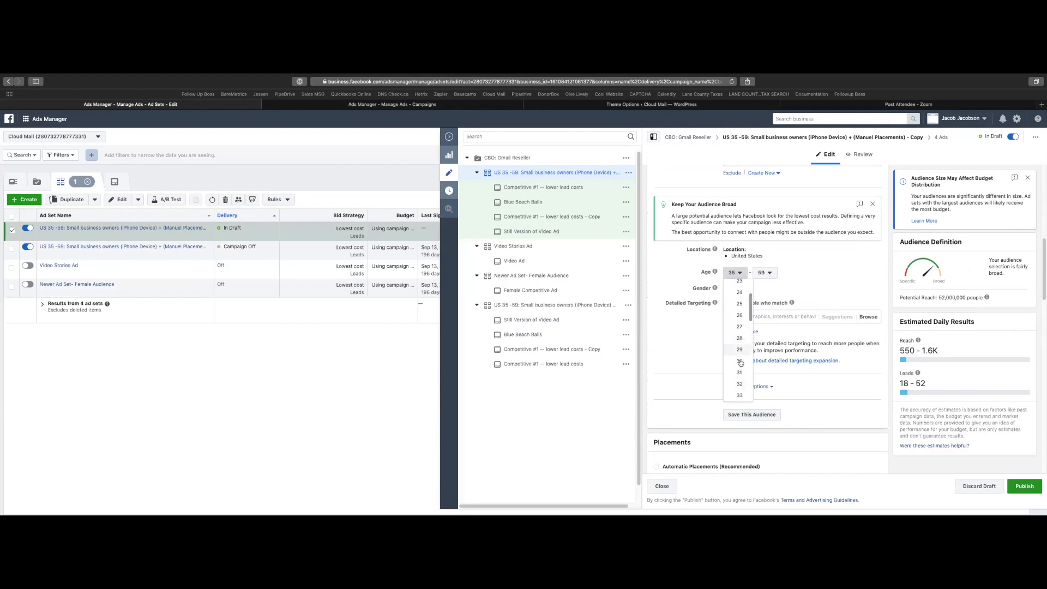
left_click(740, 361)
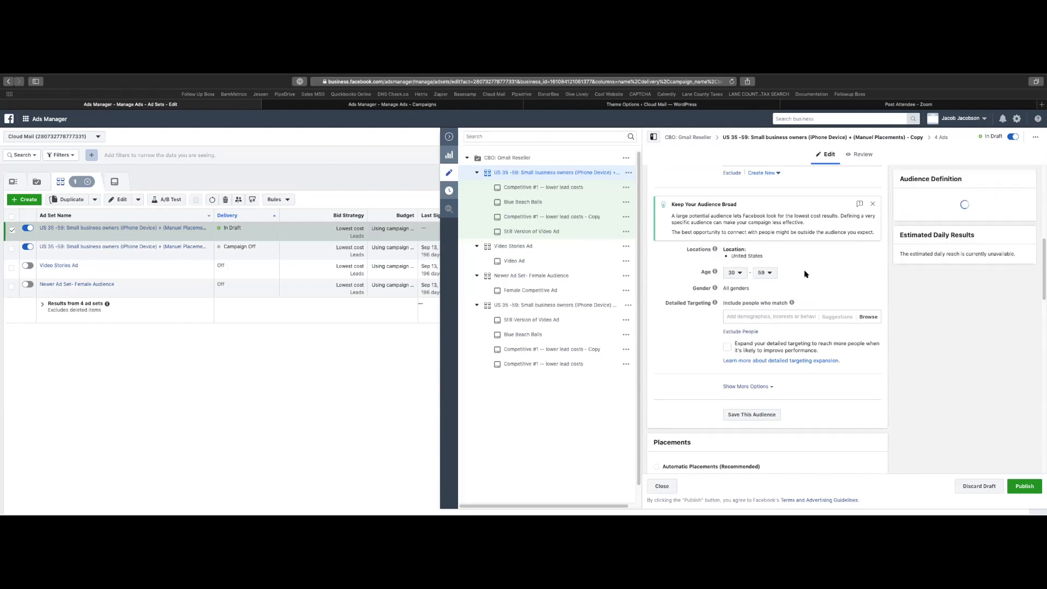
left_click(764, 272)
left_click(840, 250)
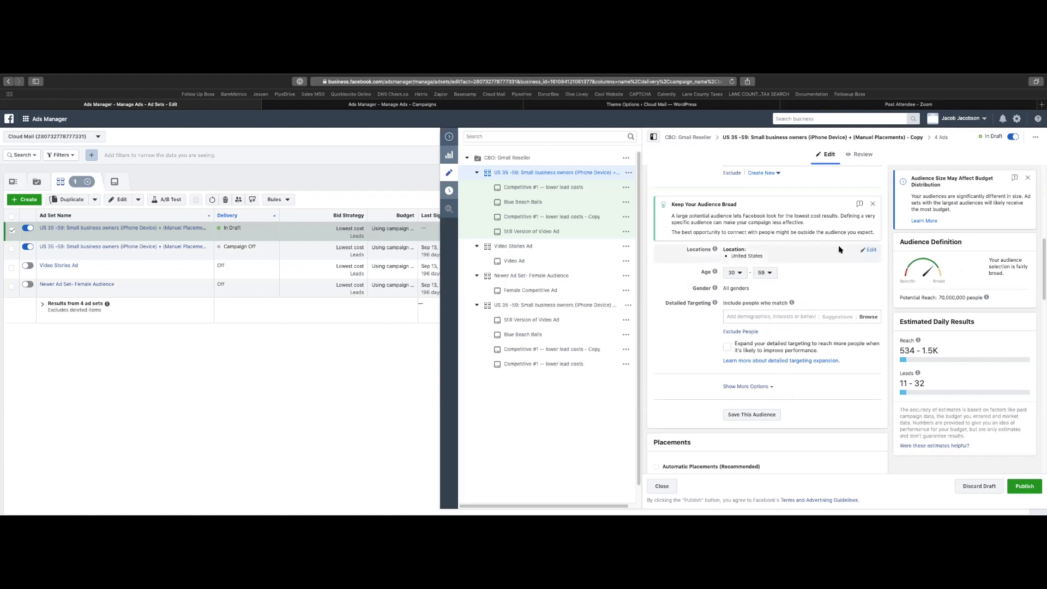
Lower the minimum audience age to 18 and switch the ad set to Automatic Placements.
left_click(736, 273)
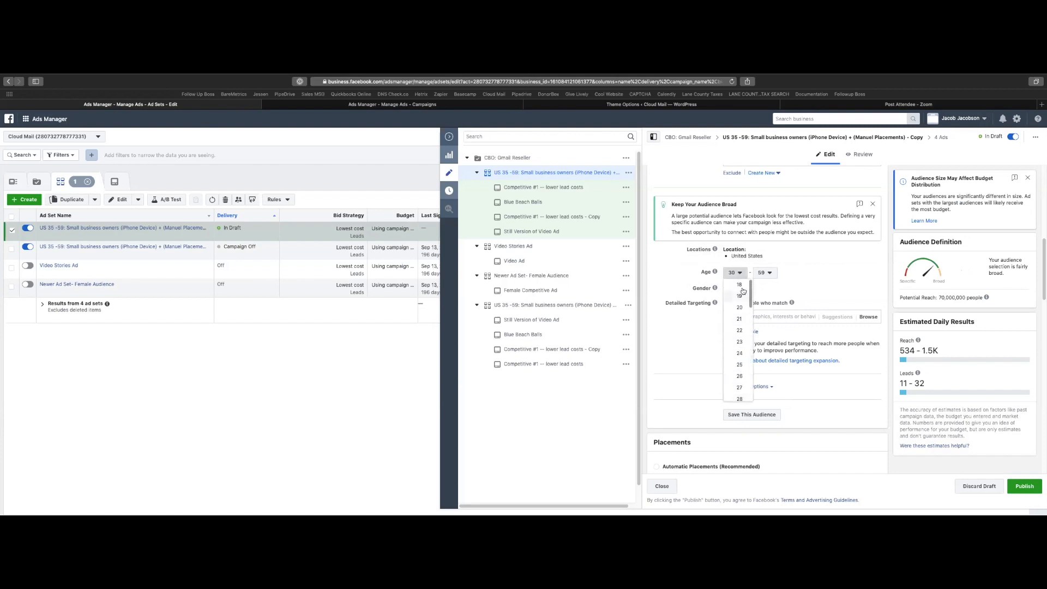
left_click(739, 284)
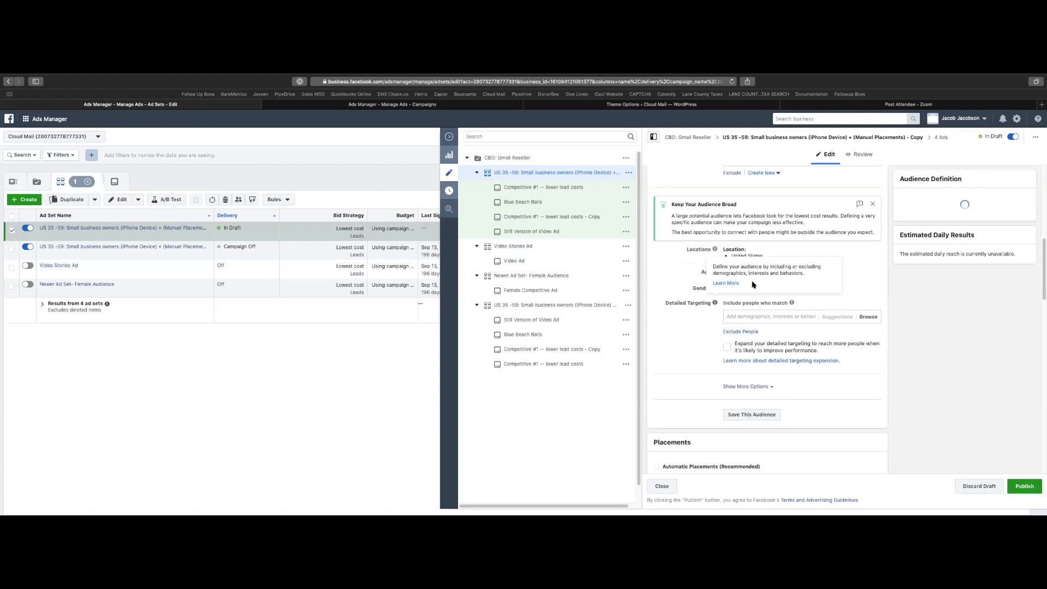
scroll(848, 303, "down", 5)
scroll(848, 303, "down", 3)
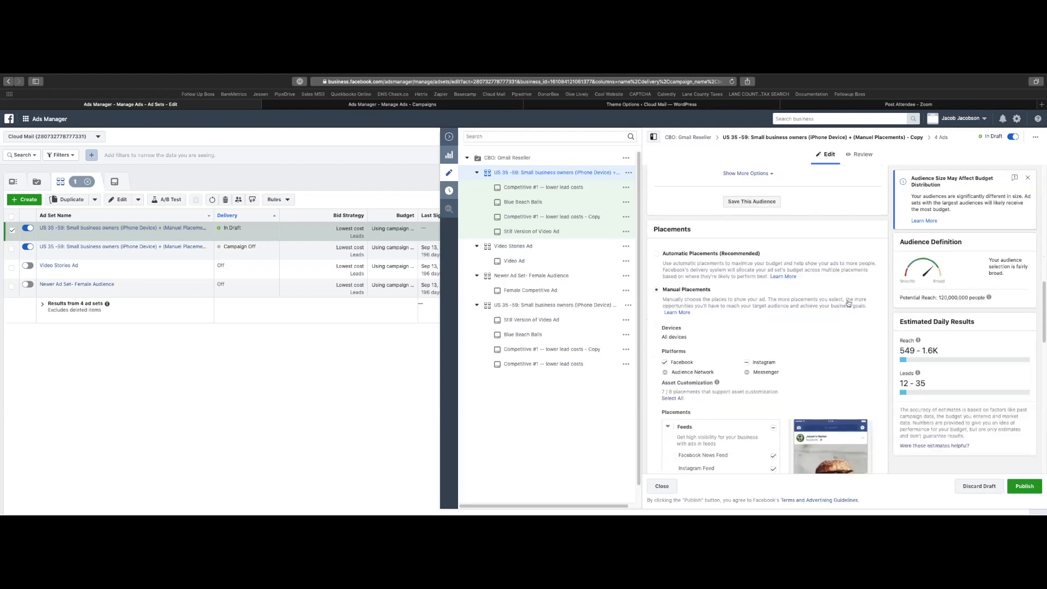
left_click(695, 255)
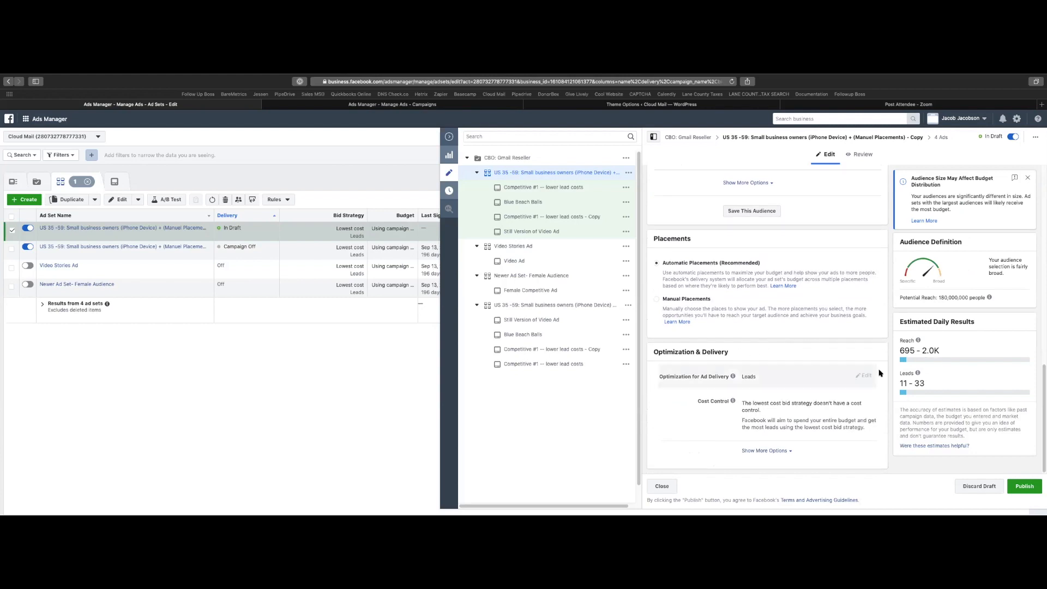
Examine the additional Optimization & Delivery options and review the duplicated ad set's budget, schedule and audience settings.
left_click(773, 452)
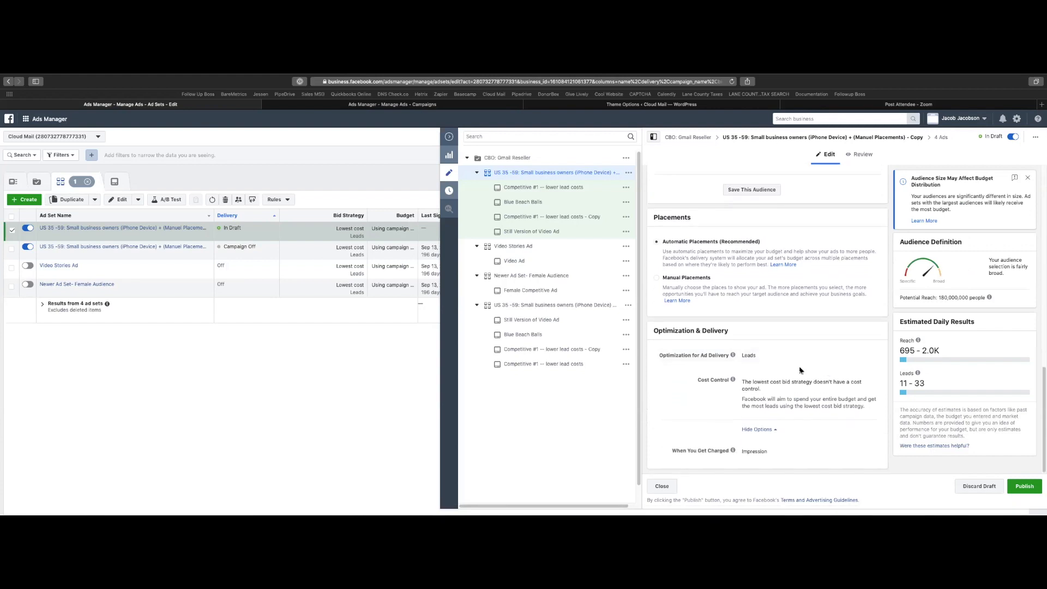
scroll(800, 371, "up", 10)
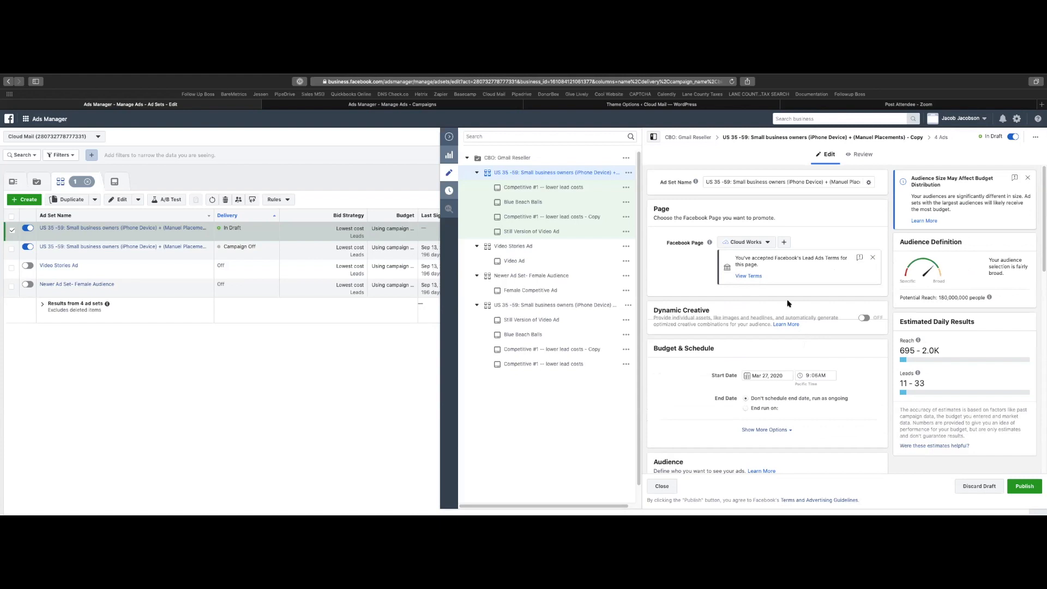
scroll(788, 304, "down", 3)
scroll(788, 303, "up", 4)
scroll(788, 304, "down", 7)
scroll(788, 304, "down", 6)
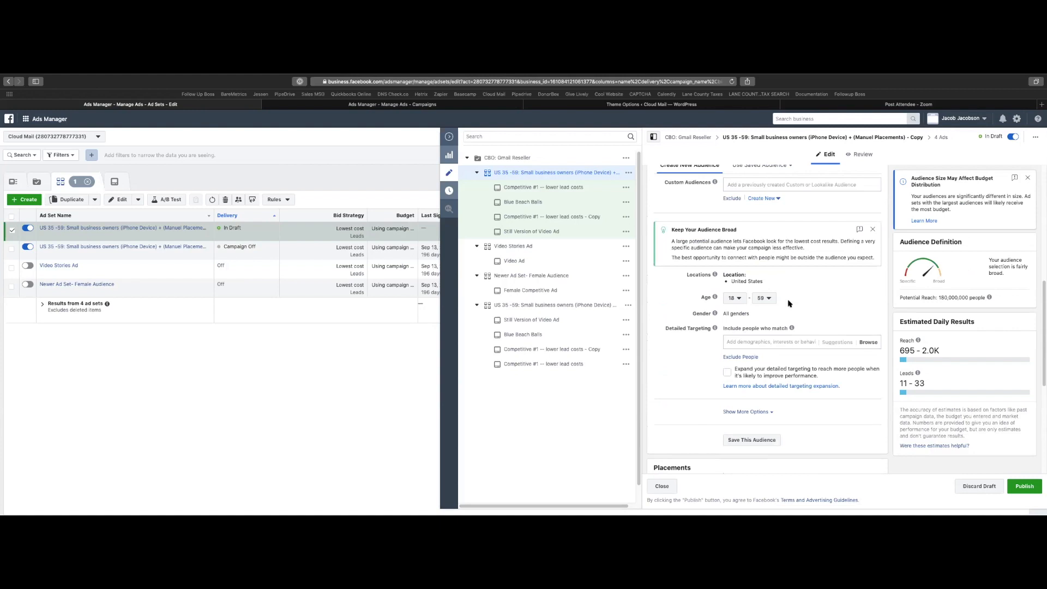
Rename the duplicated ad set as "US 18 -59 open audience" and publish it.
scroll(791, 305, "up", 8)
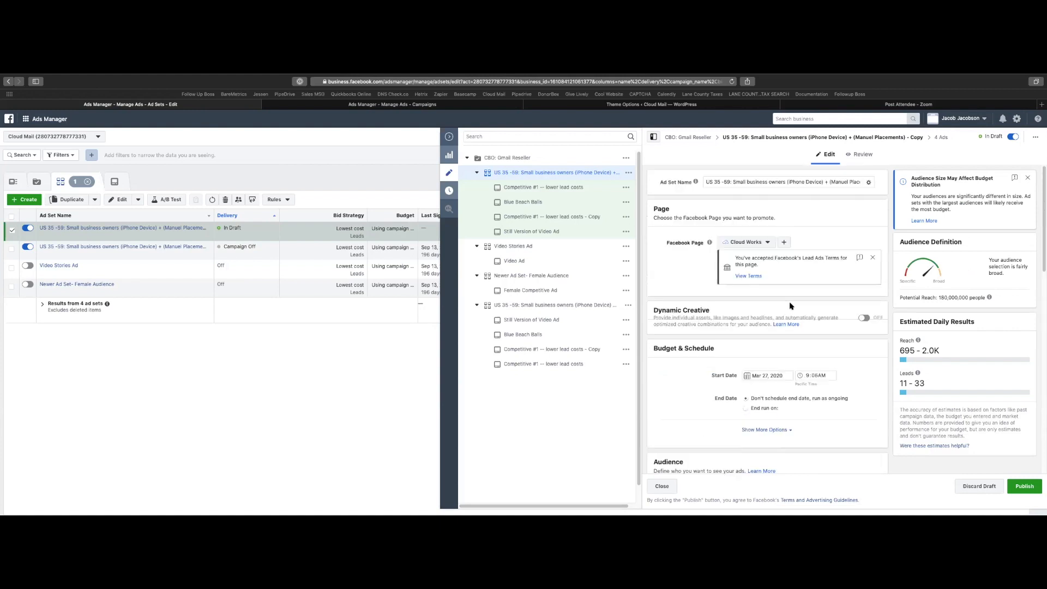
left_click_drag(731, 182, 926, 181)
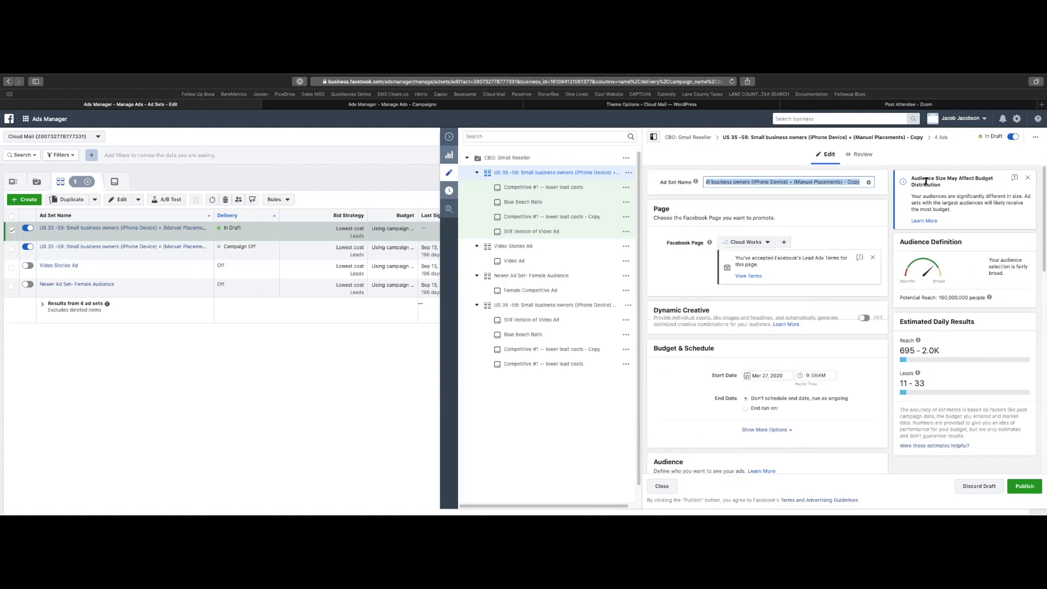
key("BackSpace")
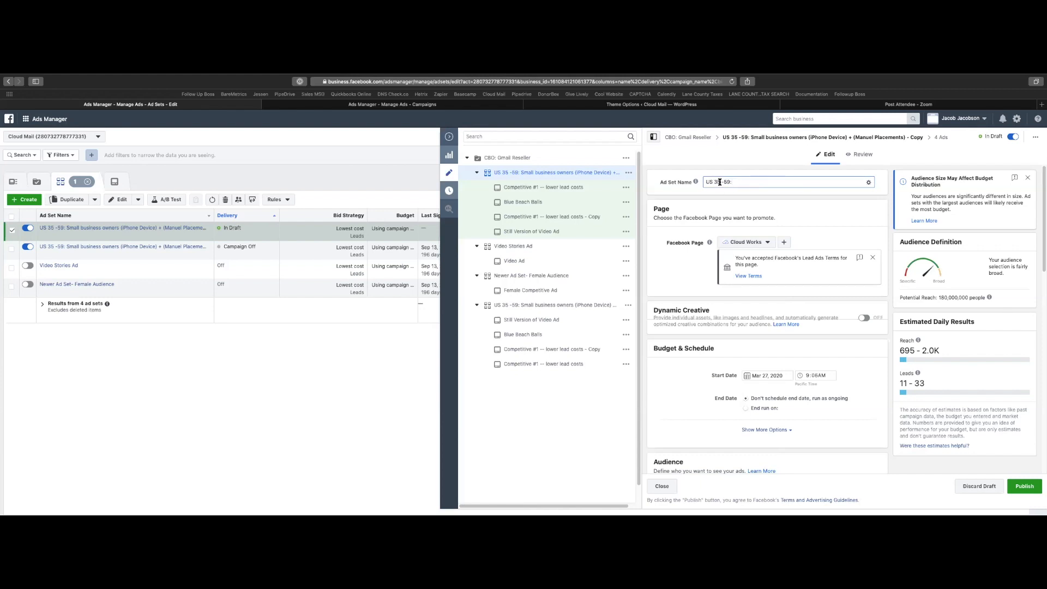
key("BackSpace")
key("BackSpace")
type("18")
scroll(755, 240, "down", 4)
scroll(751, 270, "up", 4)
type("o")
left_click(1027, 487)
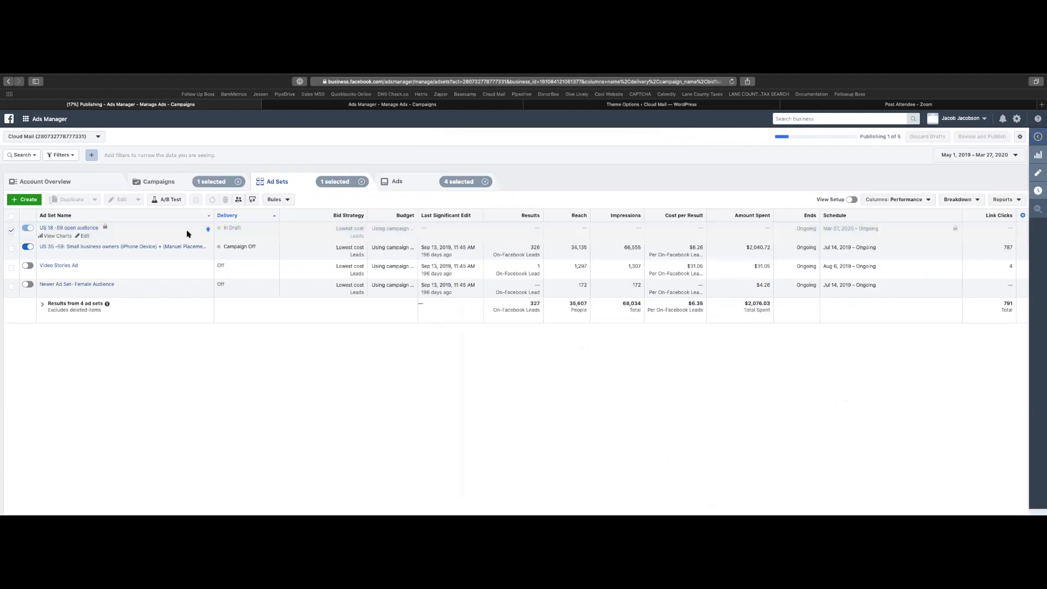
Deselect all four ads of the US 18 -59 open audience ad set and turn on Blue Beach Balls.
left_click(403, 181)
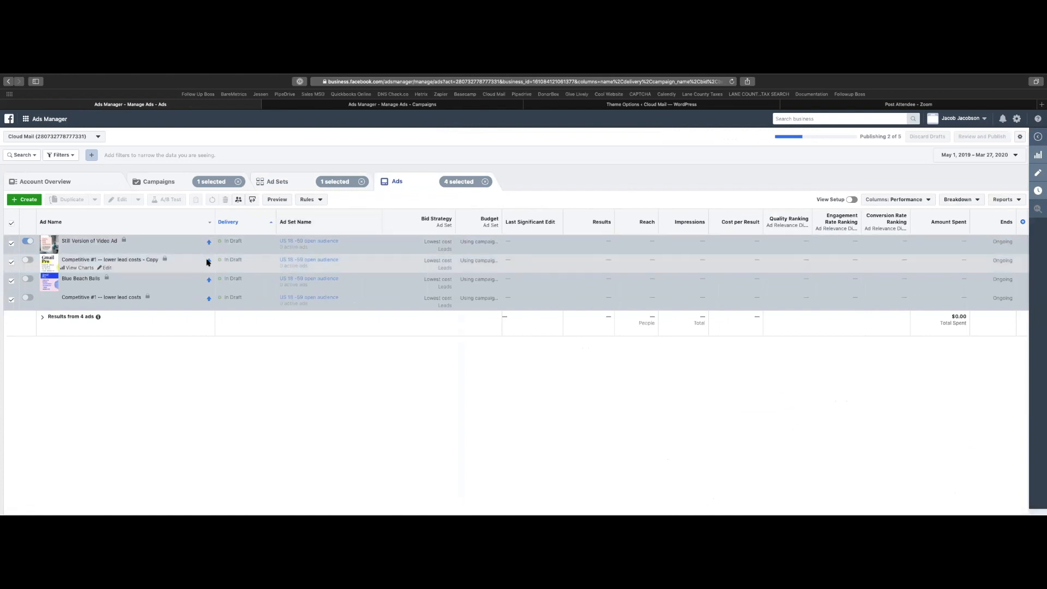
left_click(11, 245)
left_click(12, 262)
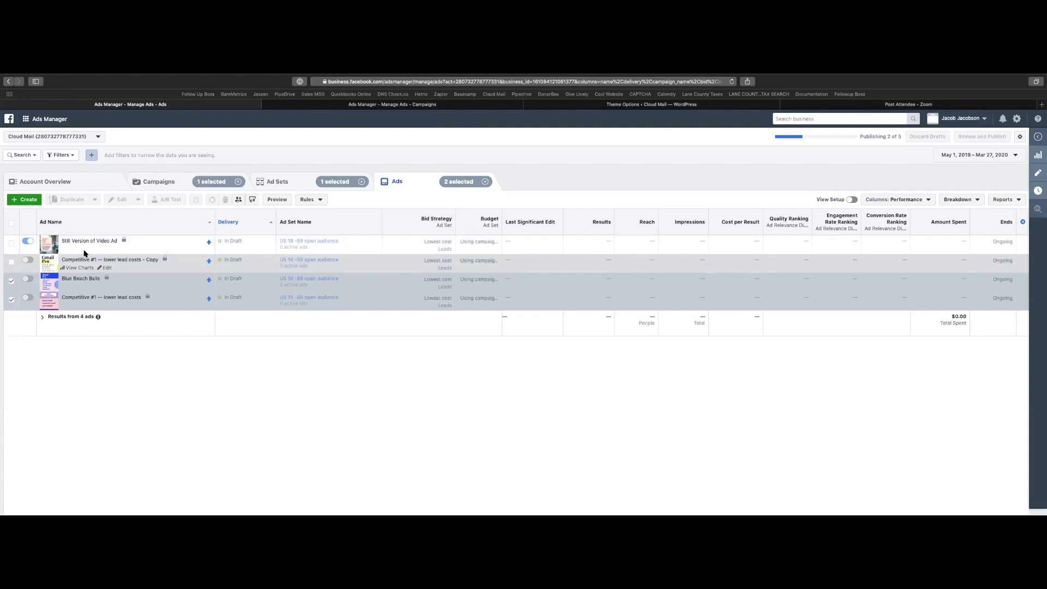
left_click(11, 299)
left_click(11, 281)
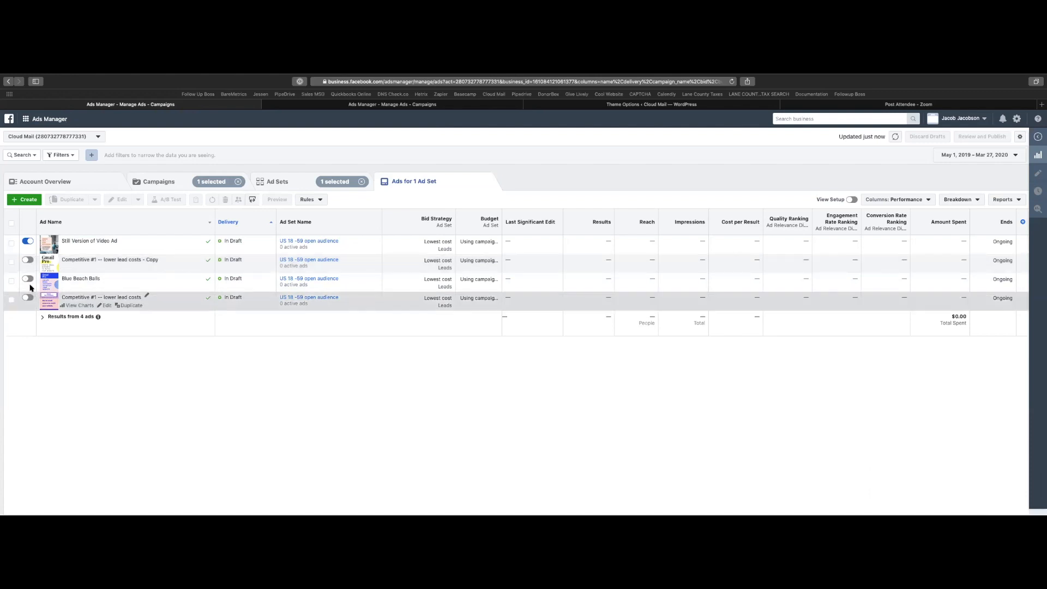
left_click(27, 280)
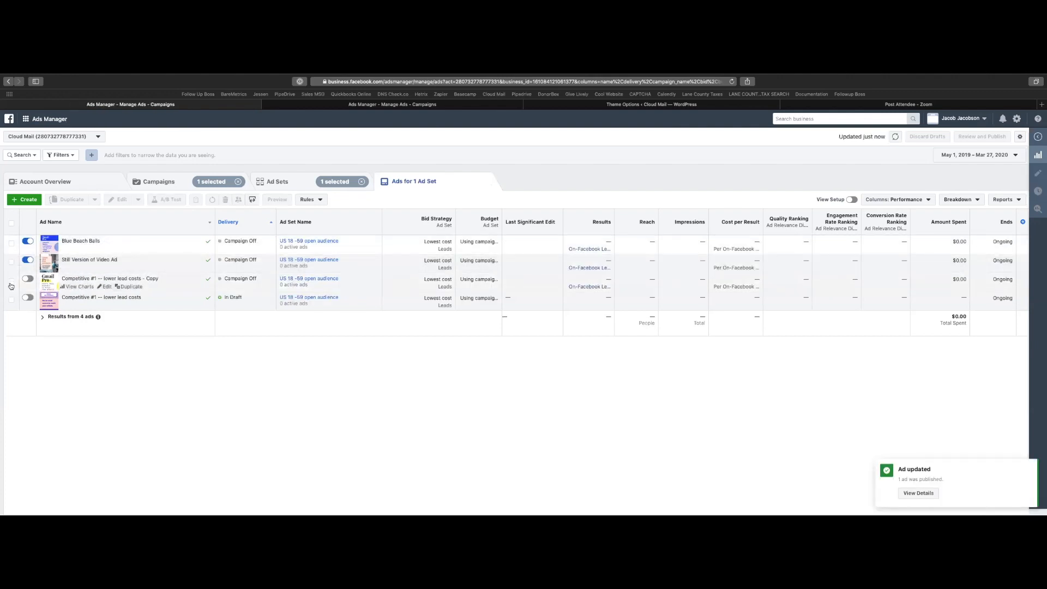
left_click(11, 280)
left_click(11, 298)
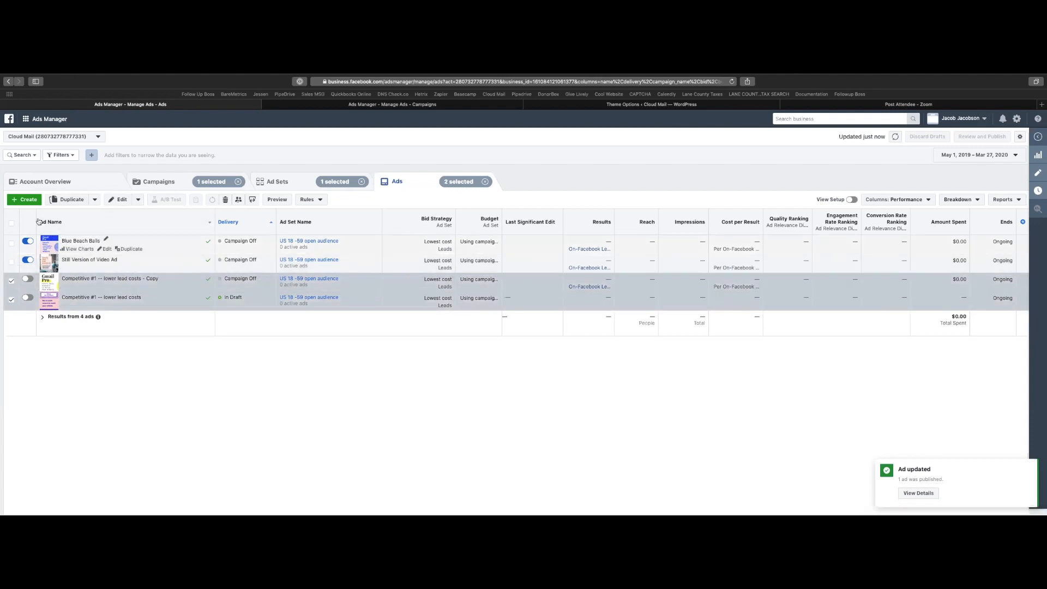
left_click(95, 199)
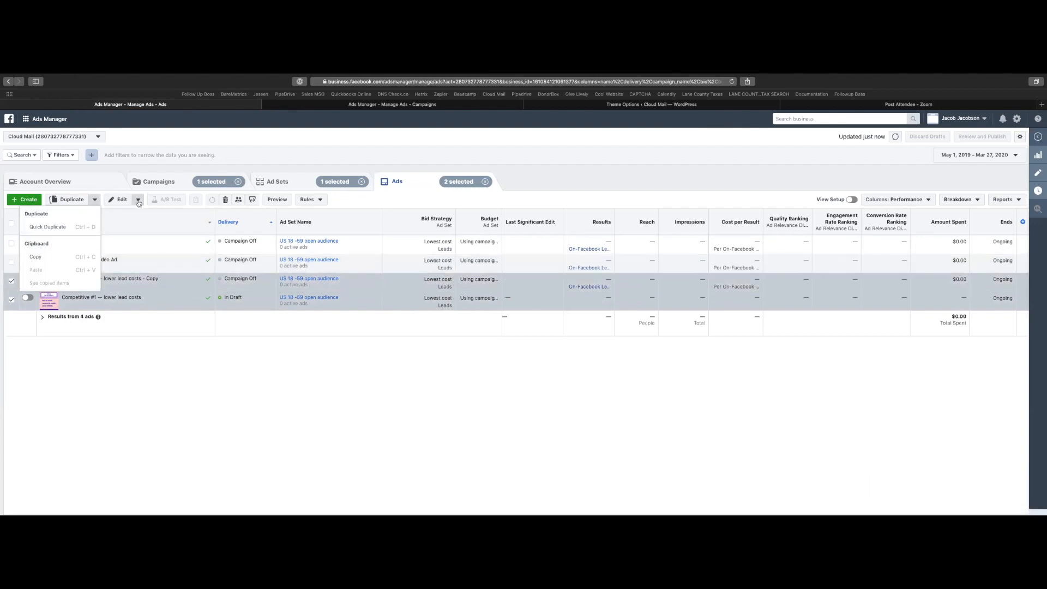
left_click(139, 201)
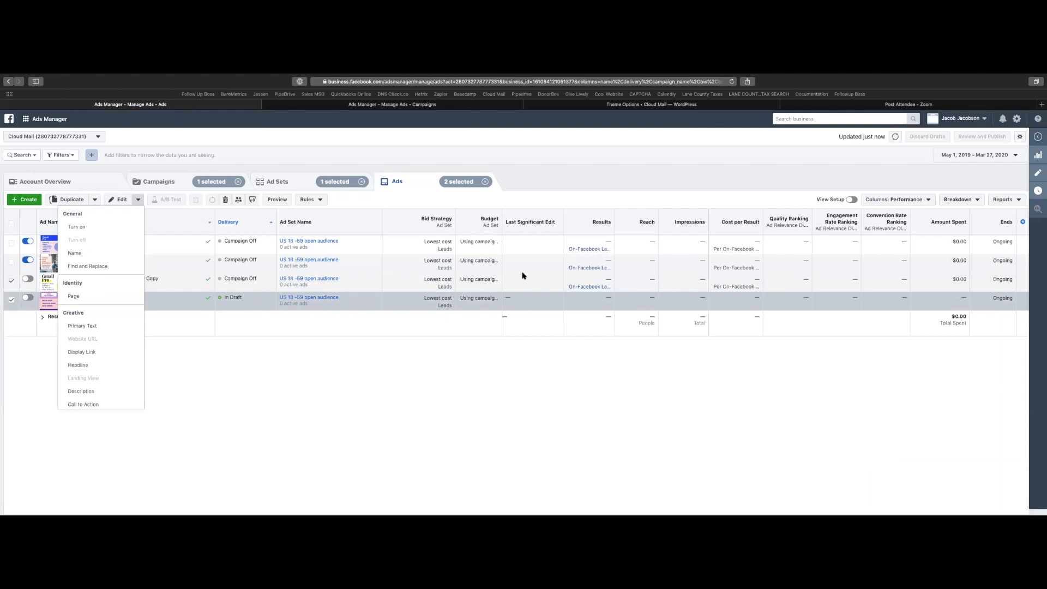
left_click(139, 200)
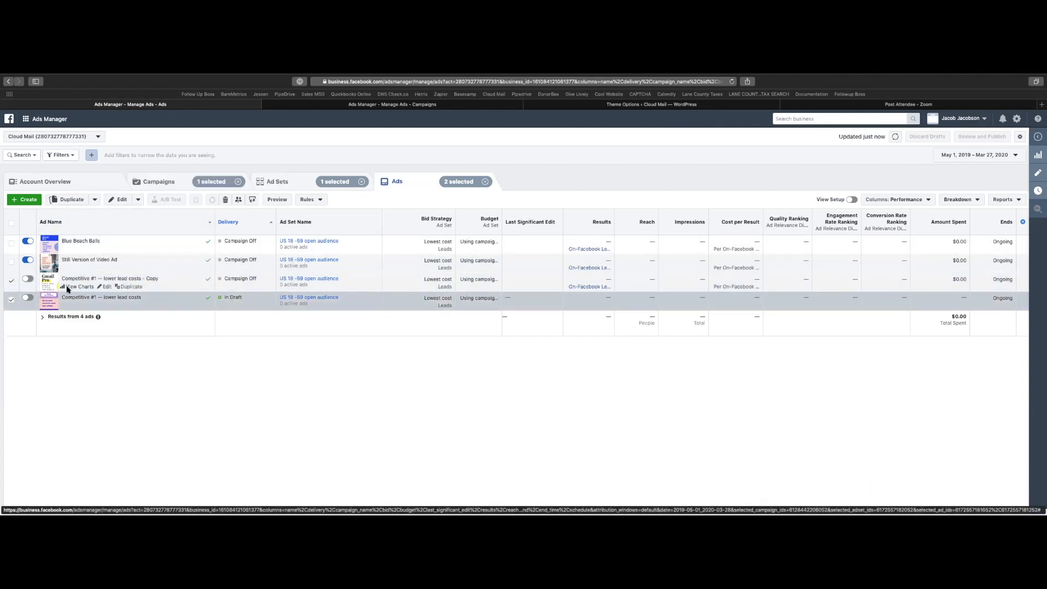
Preview Competitive #1 — lower lead costs and its copy in the open audience ad set, and turn both ads on.
left_click(70, 288)
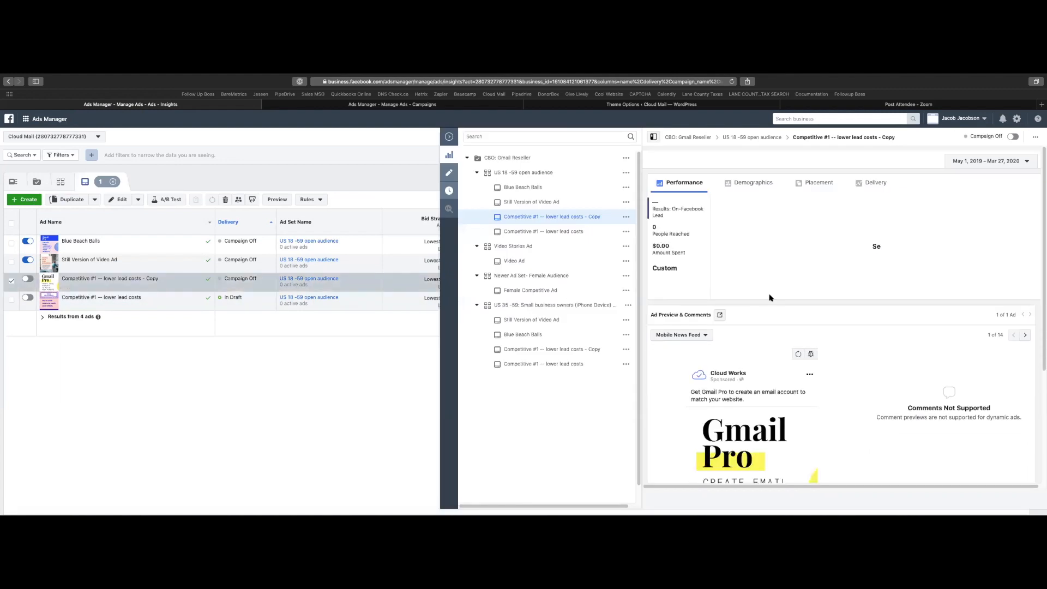
scroll(770, 297, "down", 3)
left_click(399, 301)
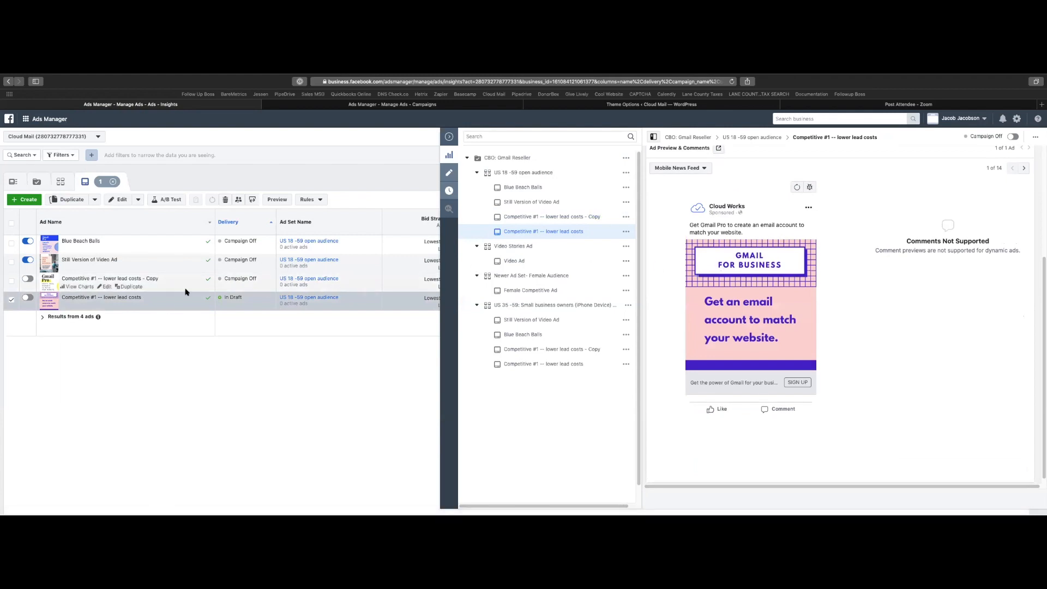
left_click(27, 282)
left_click(28, 298)
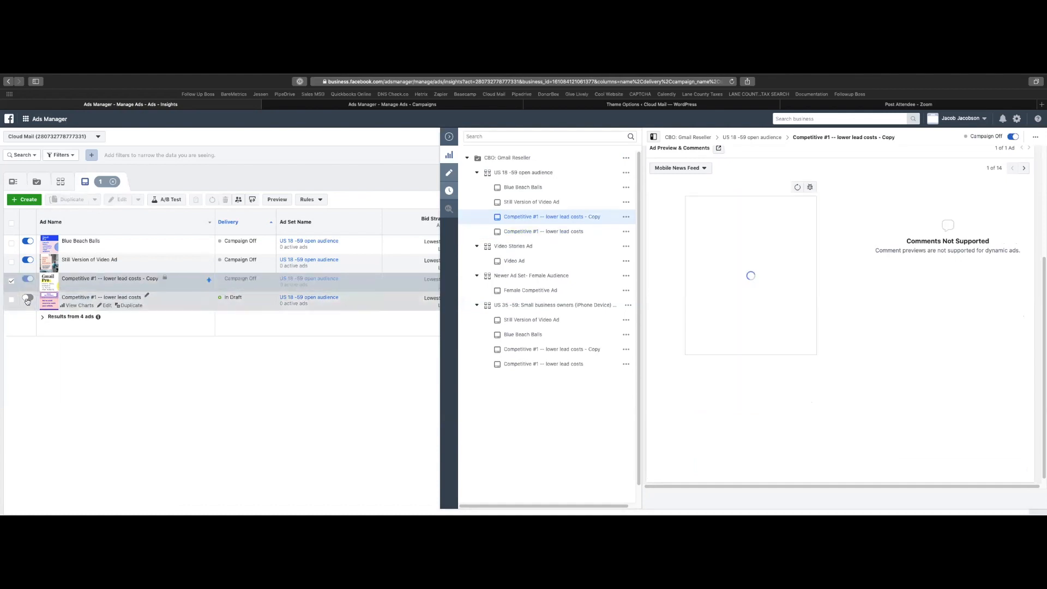
left_click(11, 300)
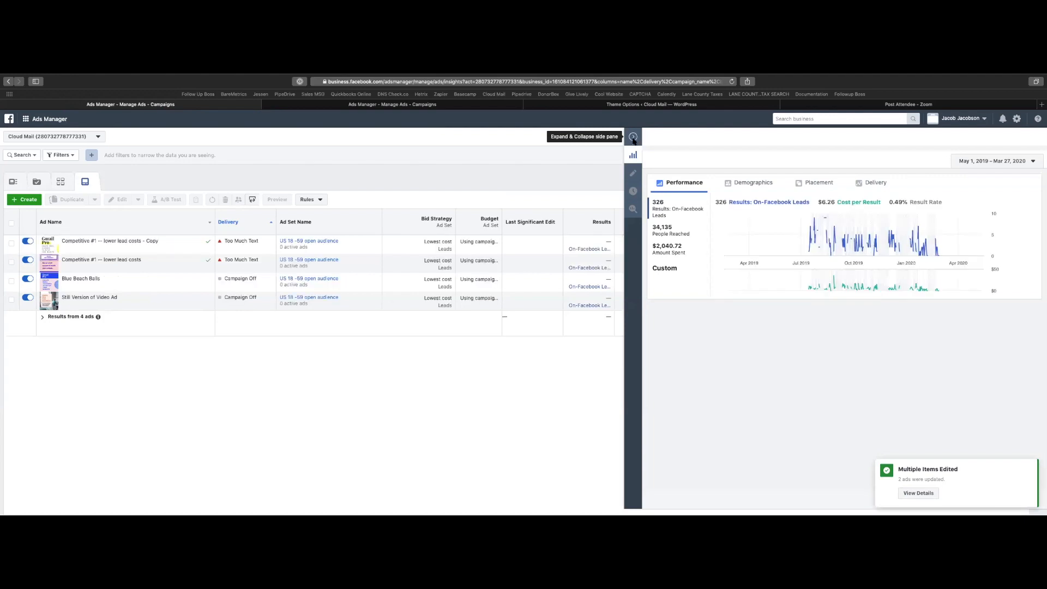
left_click(633, 138)
Check the Too Much Text delivery issue on Competitive #1 — lower lead costs - Copy and view the ad in the editor.
mouse_move(230, 252)
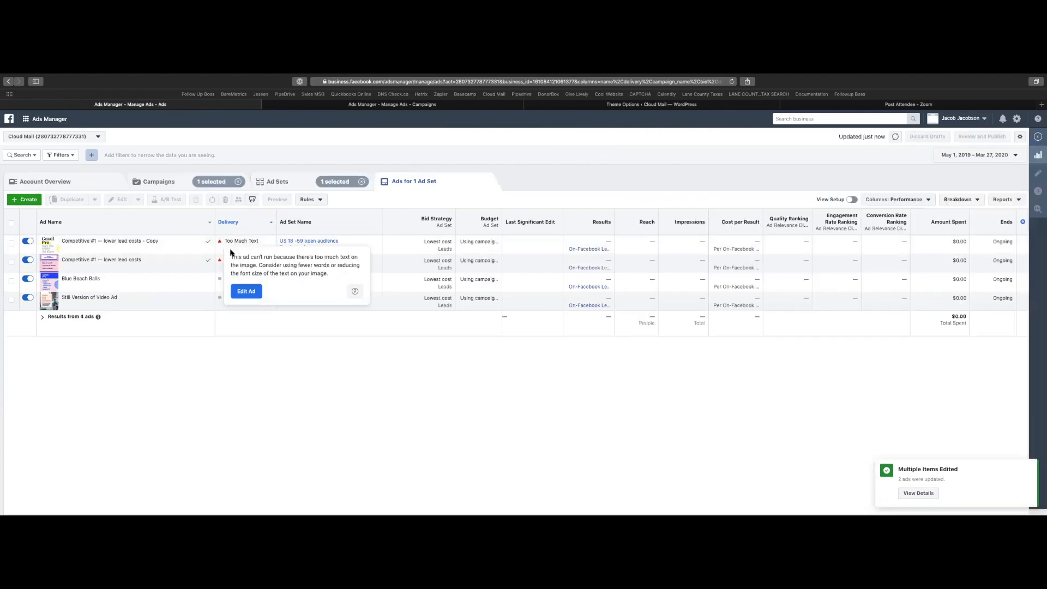
left_click(246, 292)
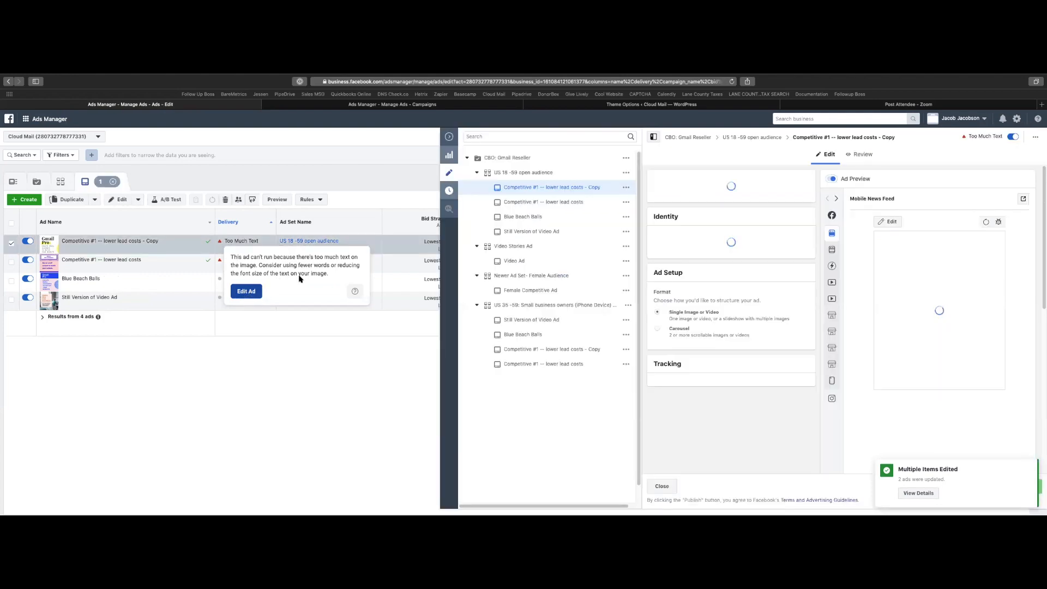
left_click(450, 139)
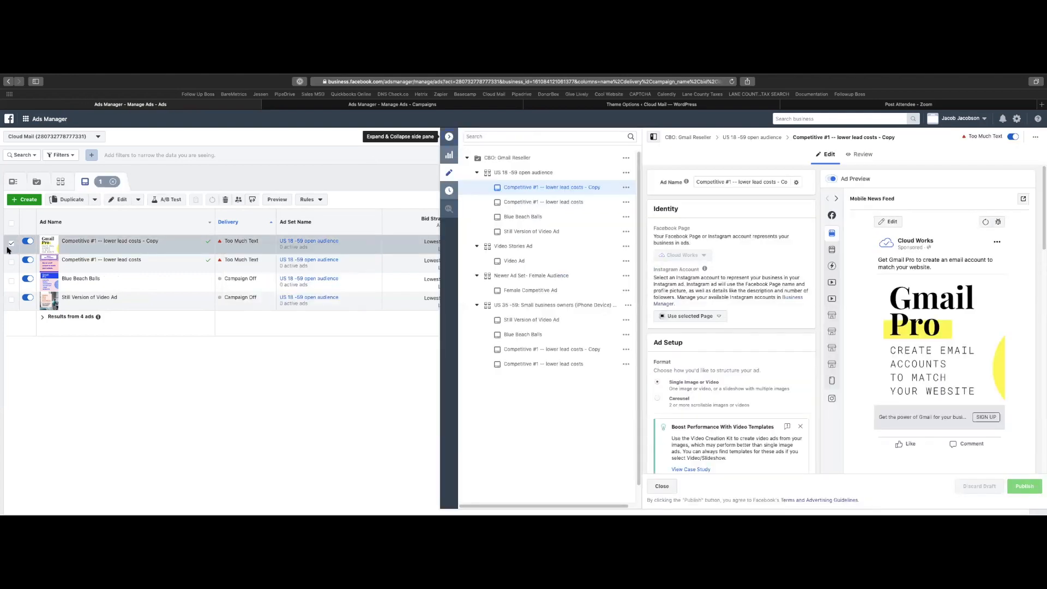
Delete Competitive #1 — lower lead costs and its copy from the US 18 -59 open audience ad set.
left_click(12, 263)
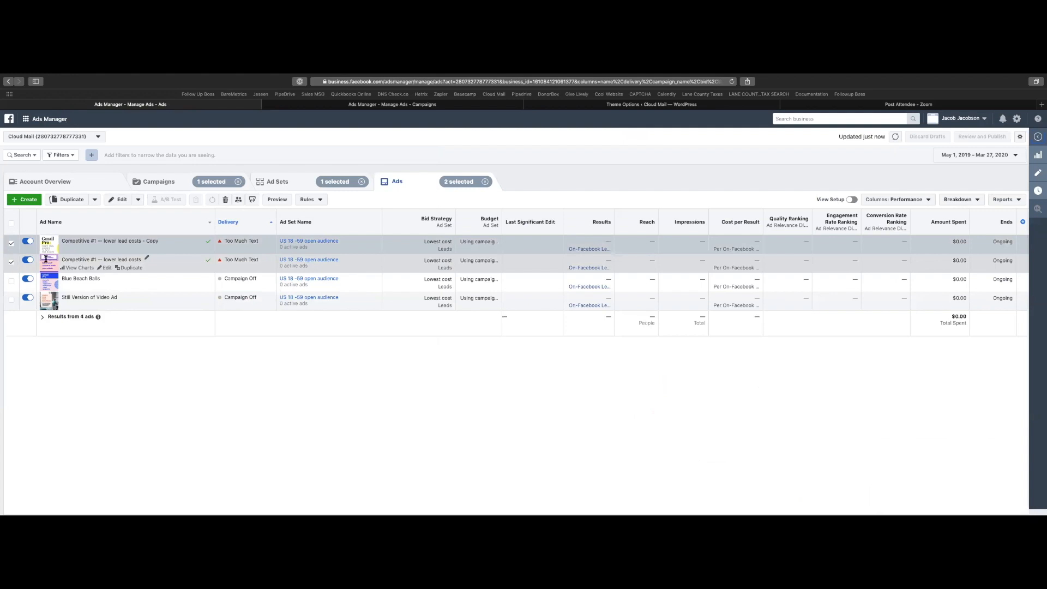
left_click(138, 199)
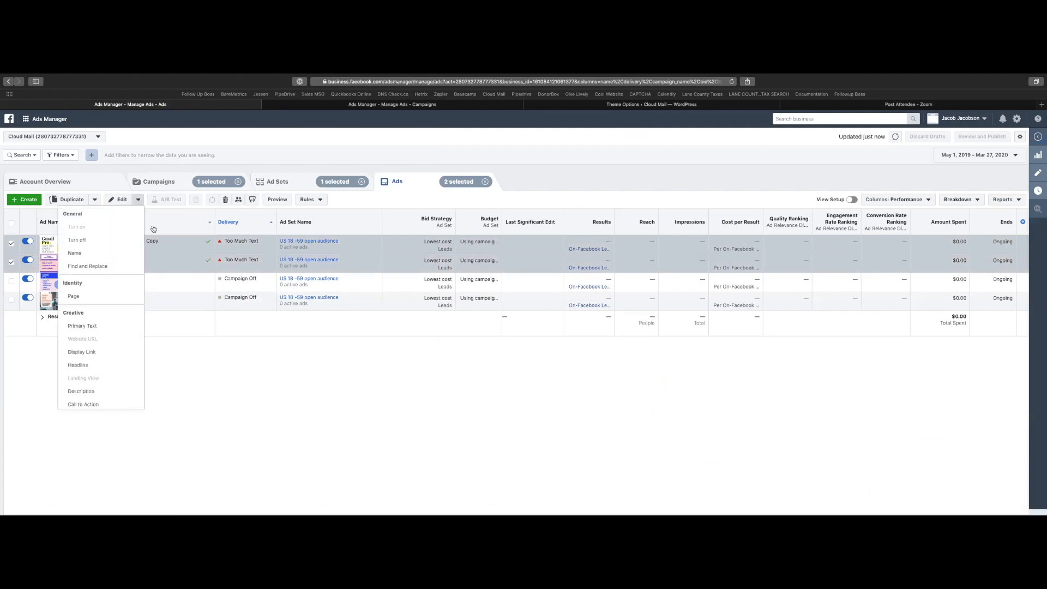
left_click(139, 200)
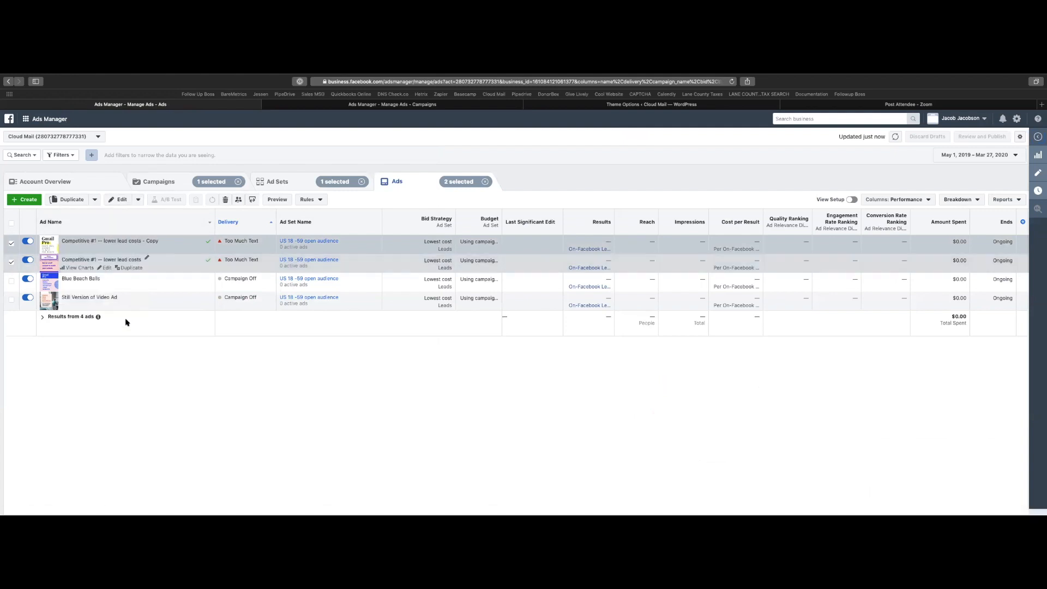
left_click(138, 200)
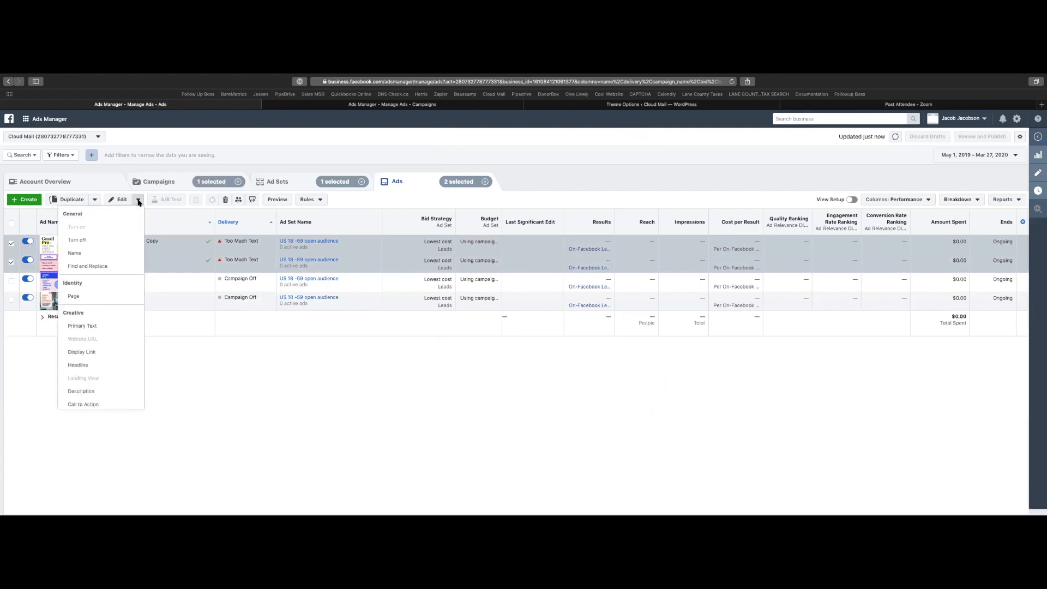
left_click(224, 200)
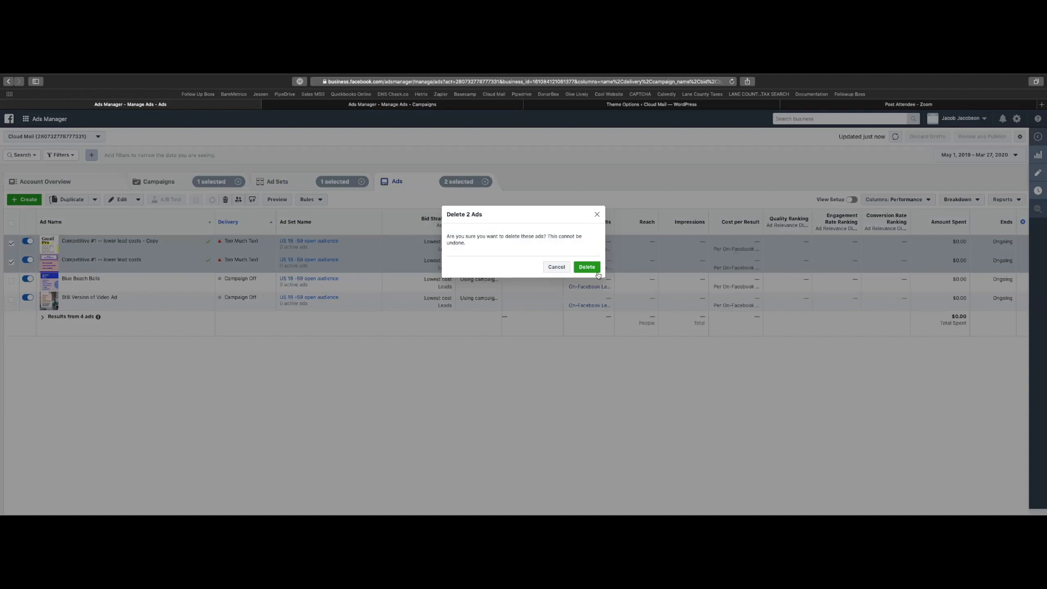
left_click(596, 271)
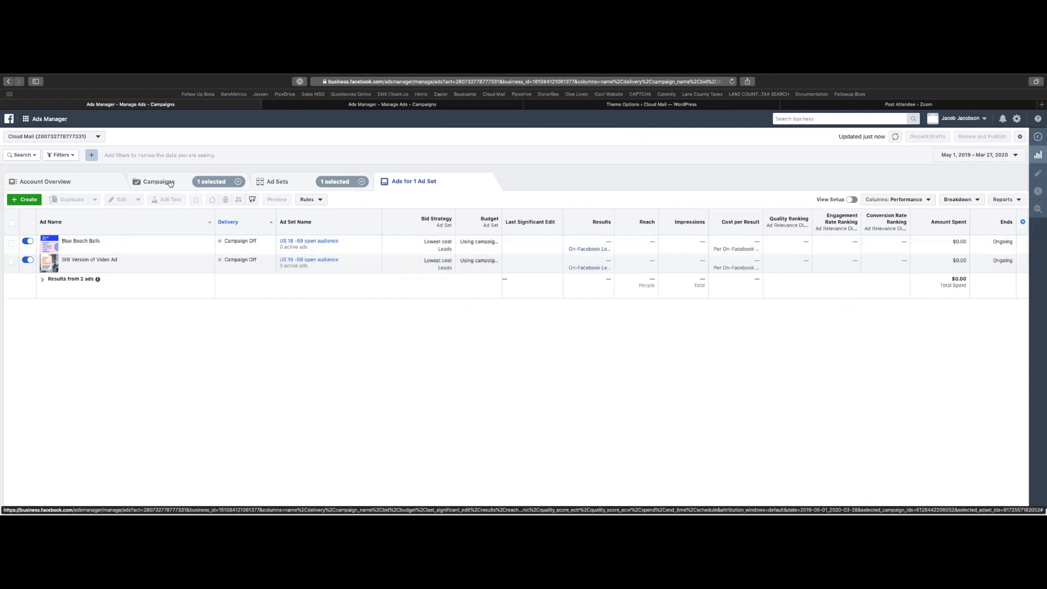
Duplicate the US 18 -59 open audience ad set once into the existing campaign CBO: Gmail Reseller.
left_click(270, 182)
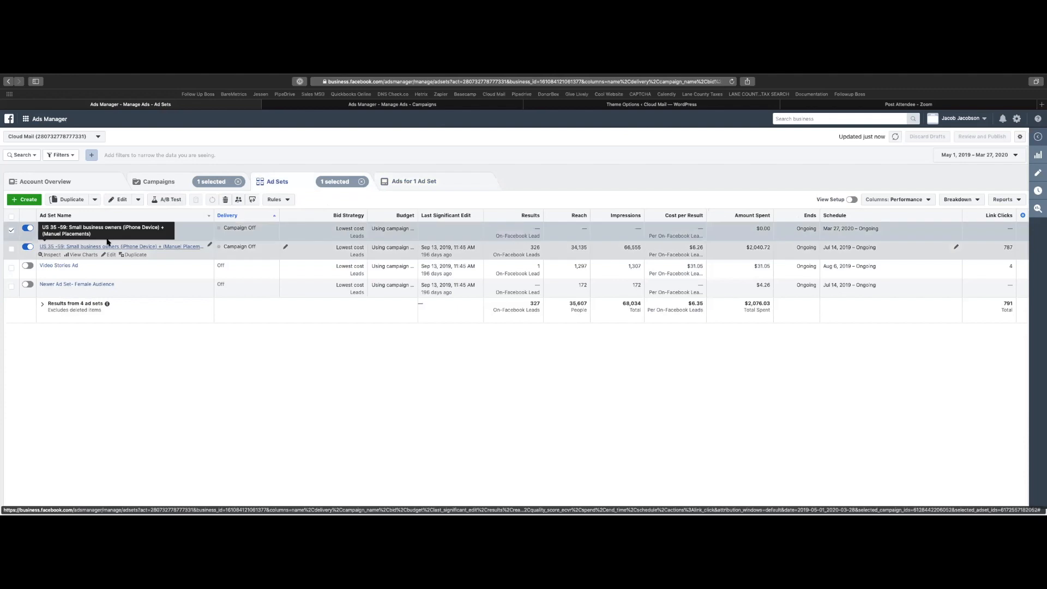
left_click(133, 236)
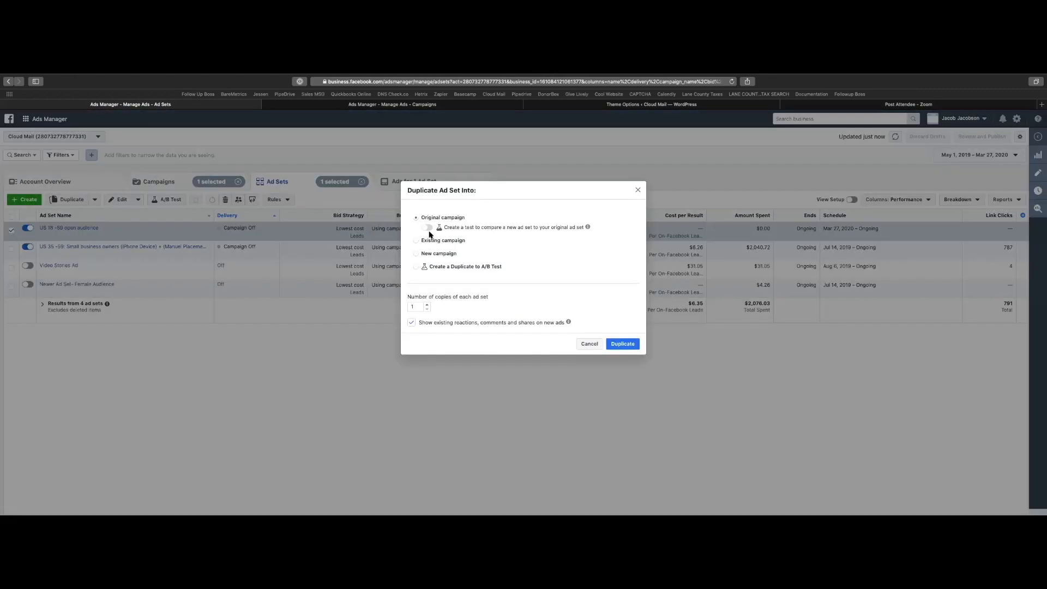
left_click(448, 241)
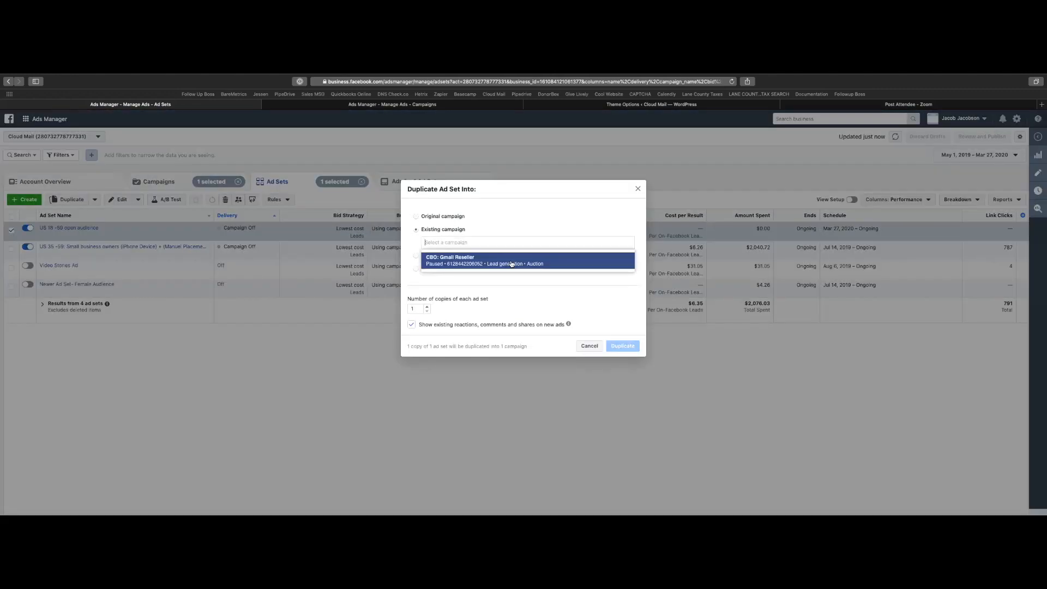
left_click(487, 260)
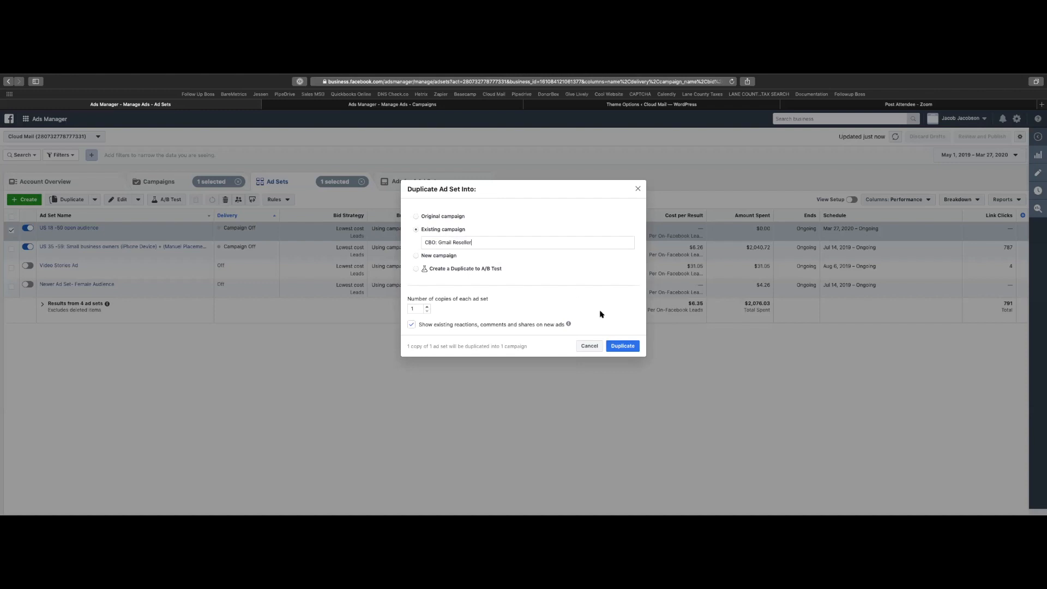
left_click(617, 349)
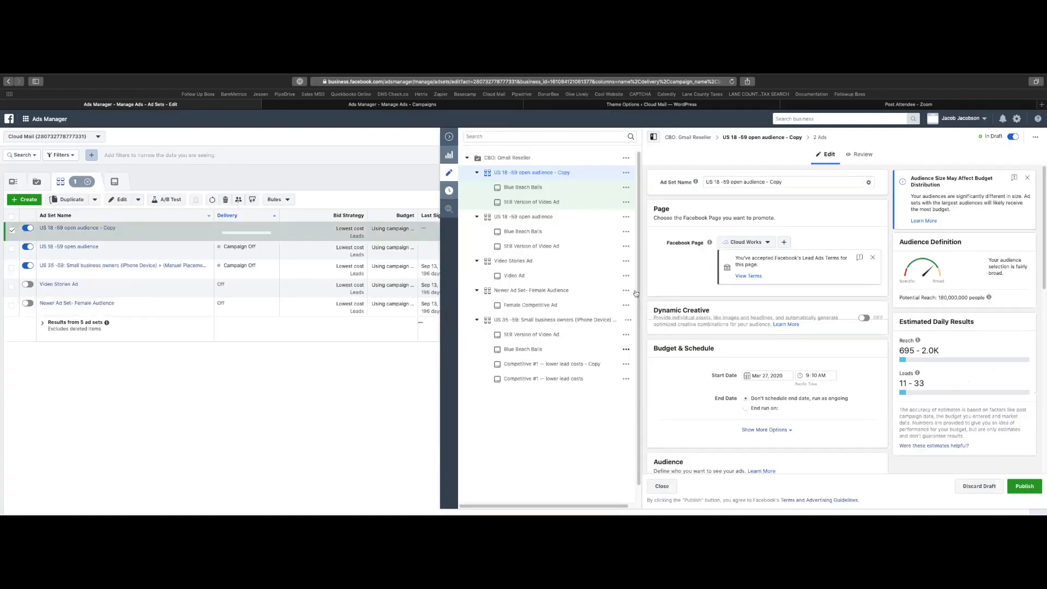
Review the duplicated ad set's audience settings, including custom audience choices and additional options, along with its placements and delivery optimization.
scroll(798, 274, "down", 2)
scroll(798, 274, "down", 5)
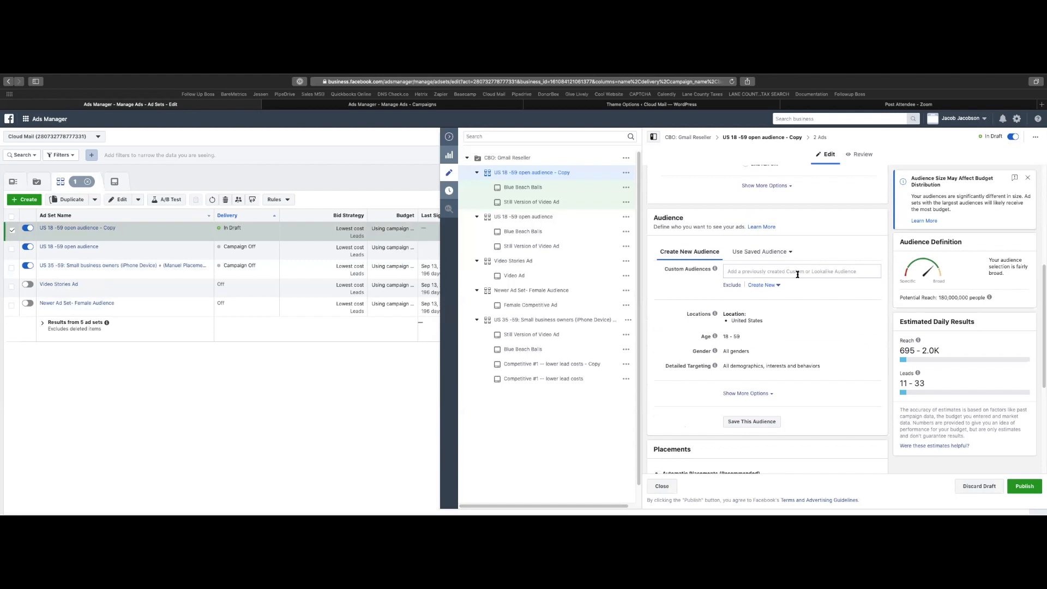
scroll(787, 274, "down", 3)
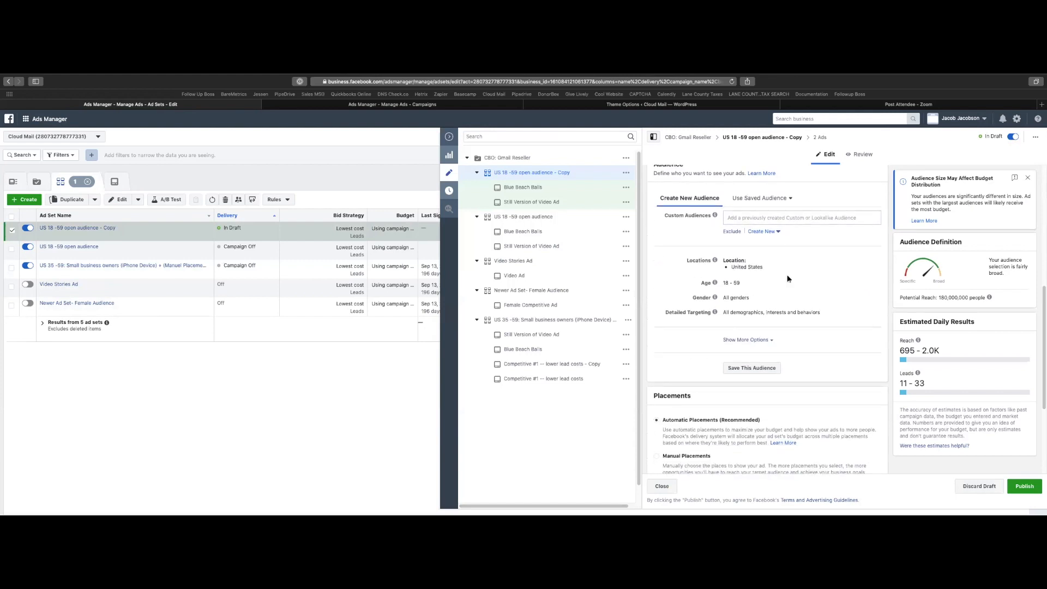
scroll(778, 350, "up", 4)
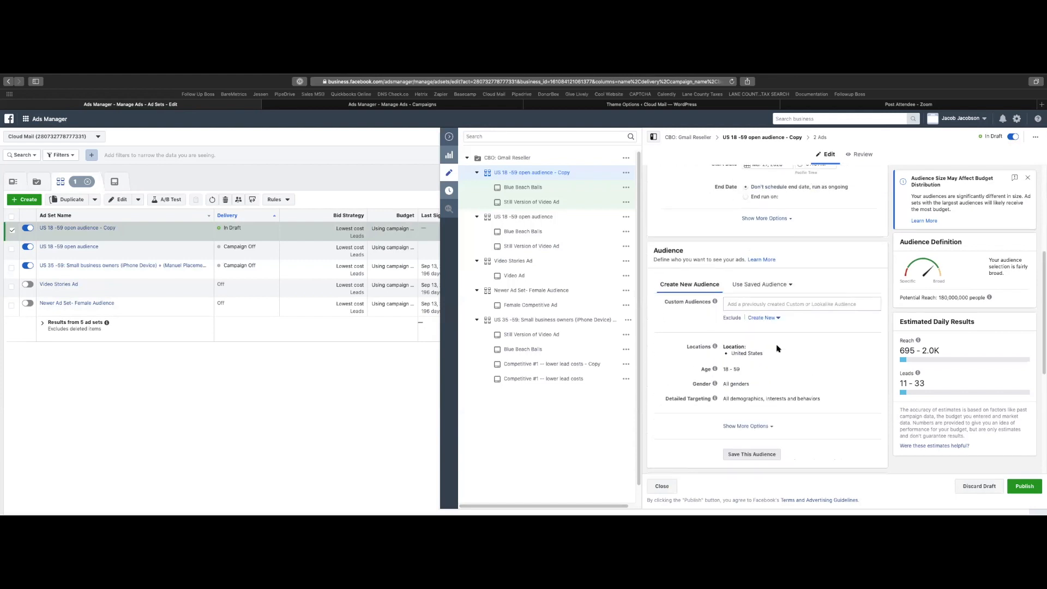
left_click(771, 322)
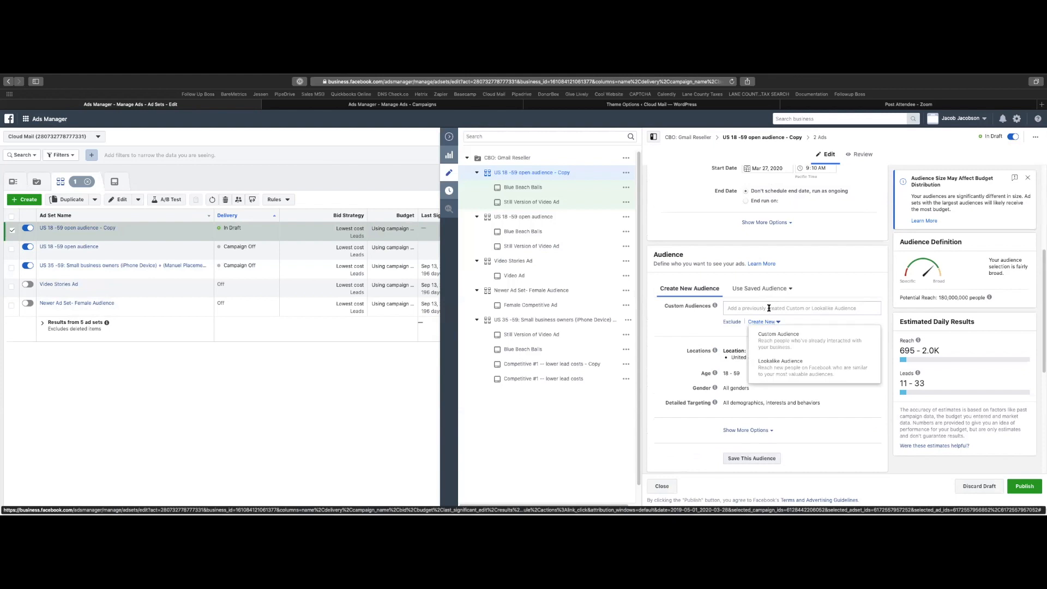
left_click(773, 307)
left_click(770, 322)
left_click(774, 308)
scroll(742, 328, "down", 3)
left_click(704, 335)
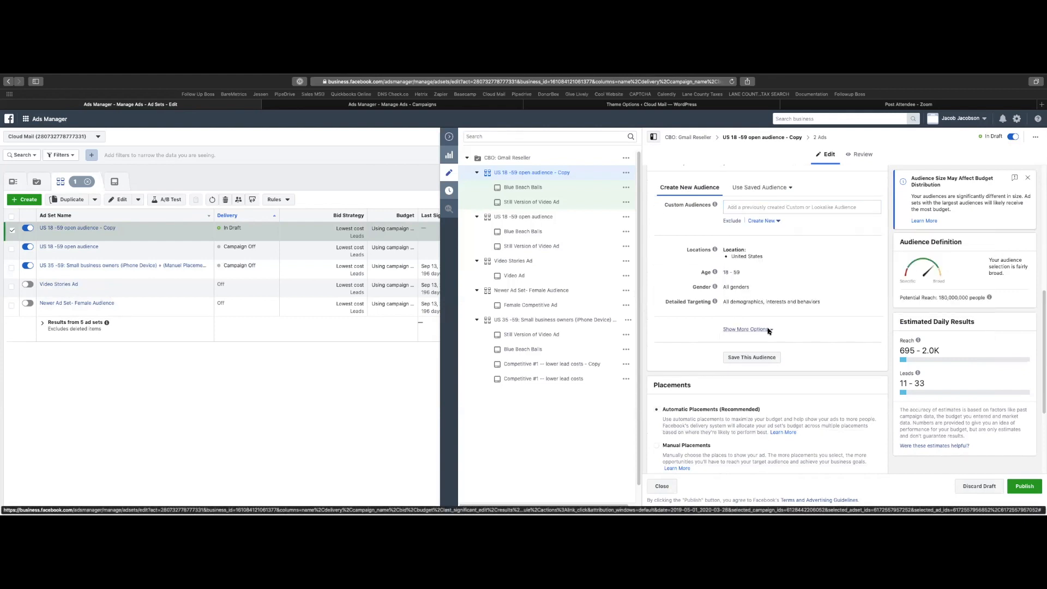
left_click(744, 329)
scroll(793, 326, "down", 5)
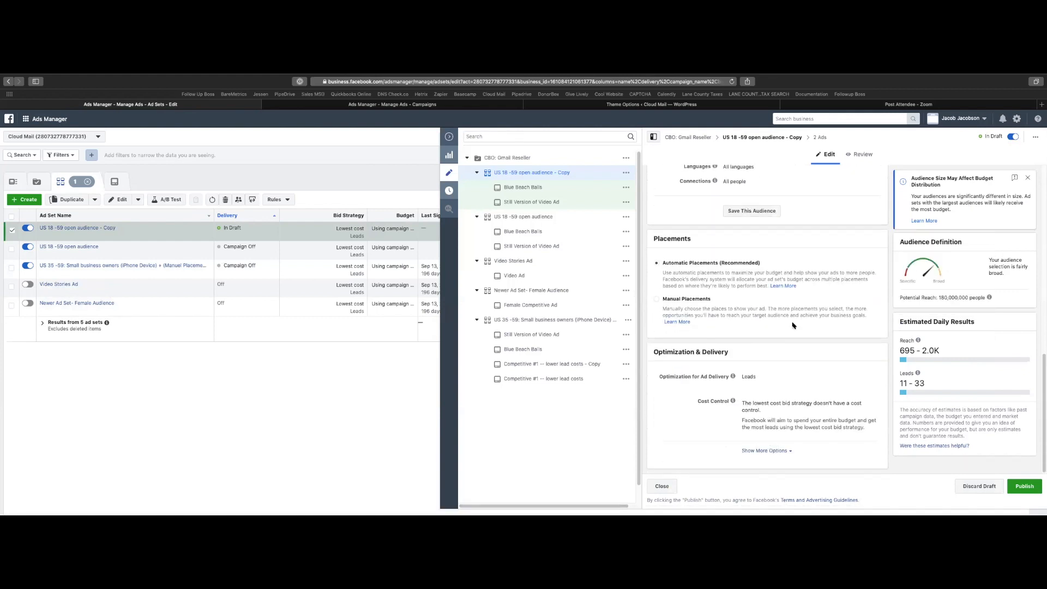
scroll(787, 408, "up", 8)
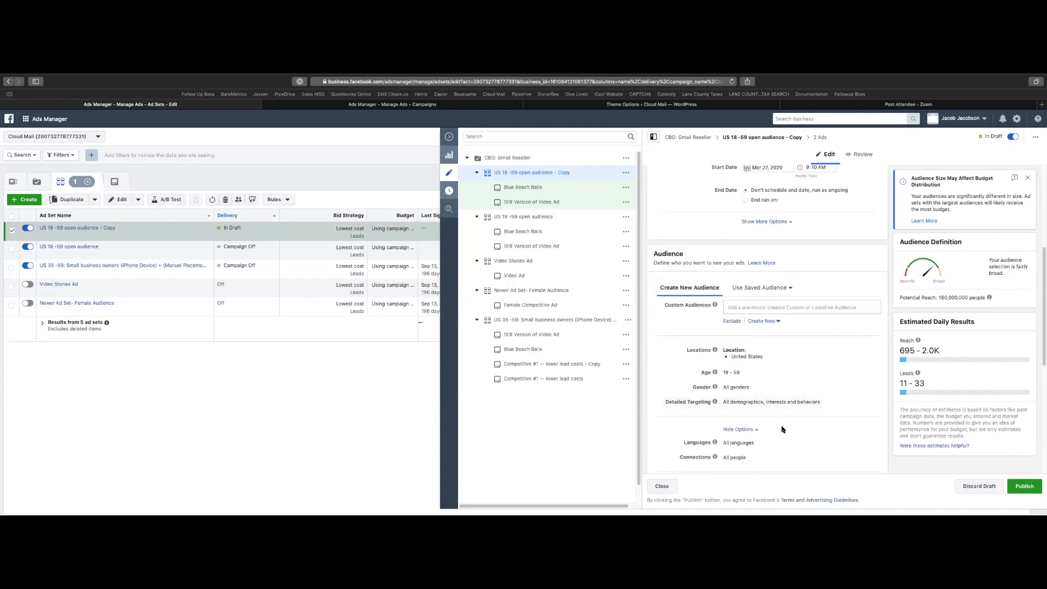
Search detailed targeting for gmail and add the Gmail users behavior to the duplicated ad set's audience.
left_click(866, 404)
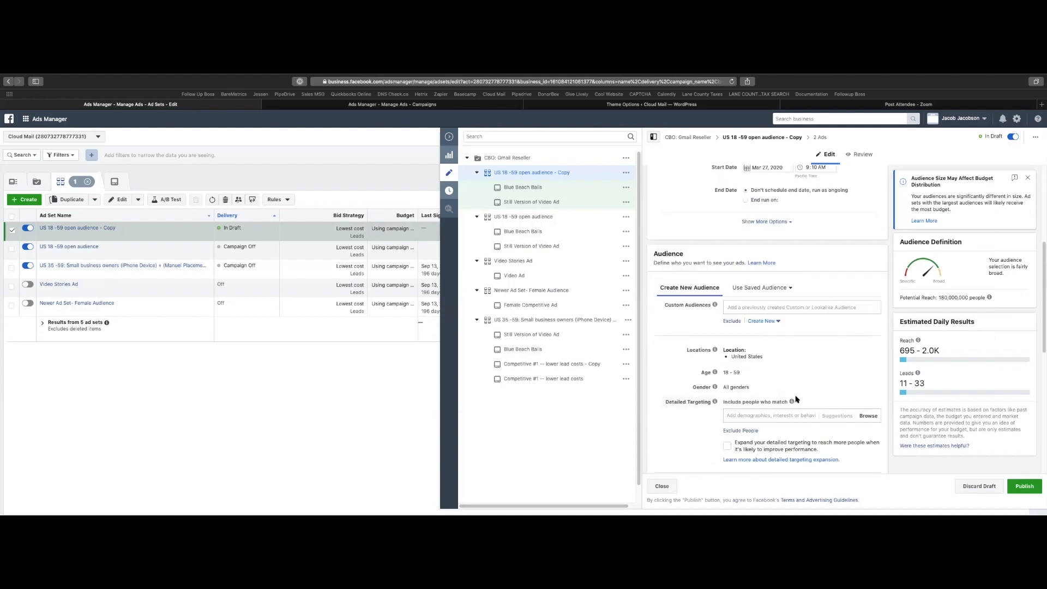
scroll(796, 400, "down", 3)
left_click(743, 309)
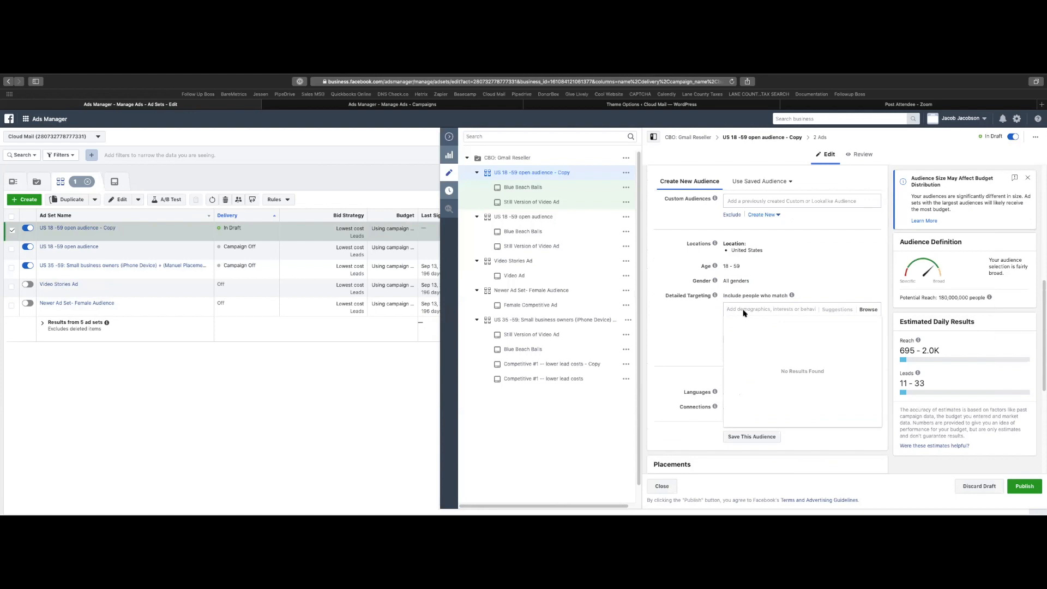
type("gma")
key("BackSpace")
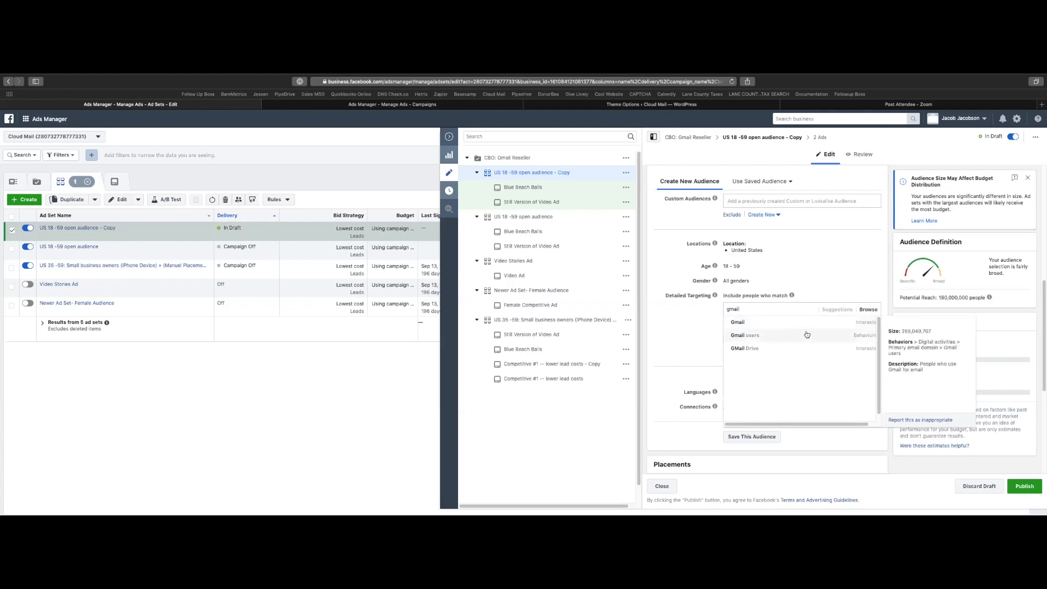
left_click(804, 337)
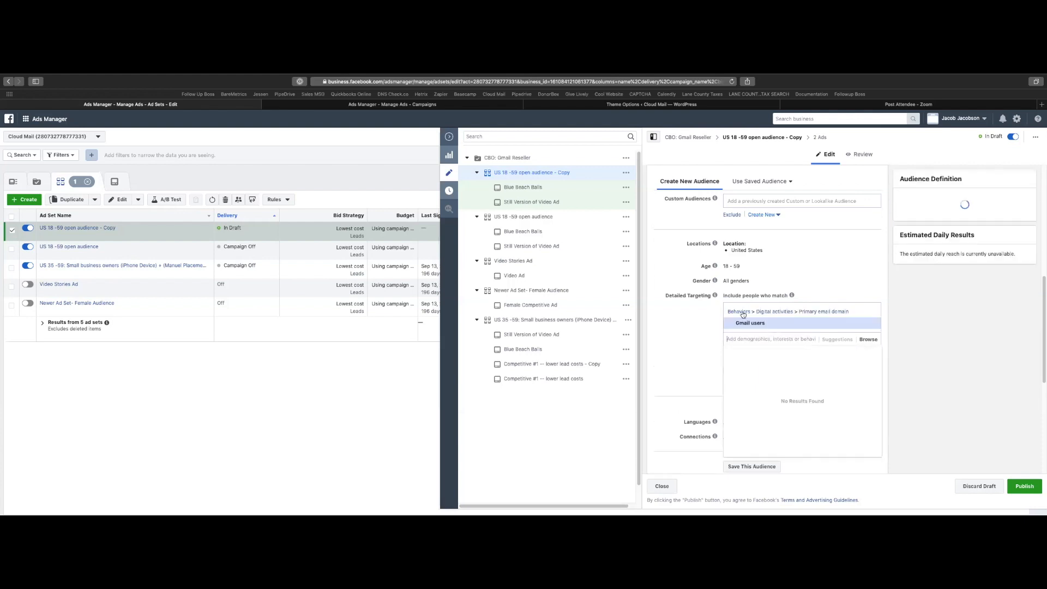
Rename the duplicated ad set as "US 18 -59 Gmail users", reusing the targeting name, and collapse the editor.
left_click_drag(771, 324, 739, 324)
key("super+c")
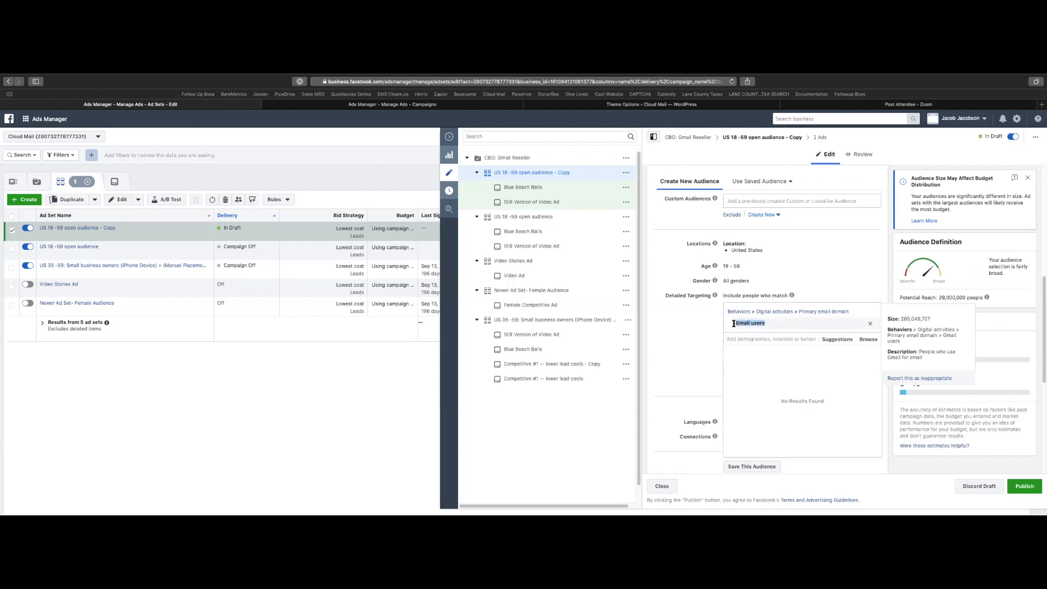
scroll(714, 233, "up", 5)
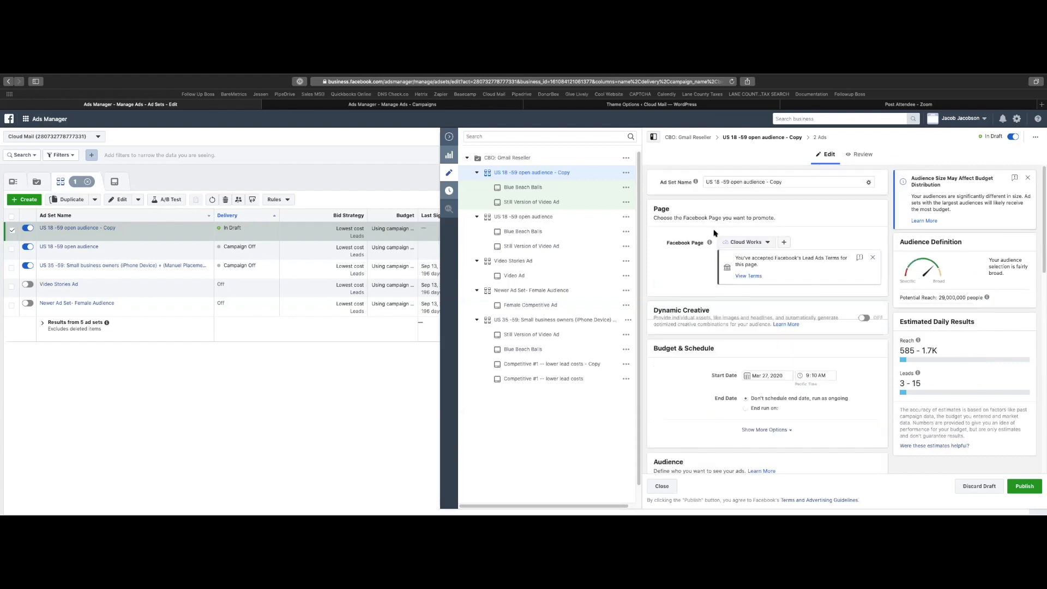
left_click_drag(793, 182, 731, 184)
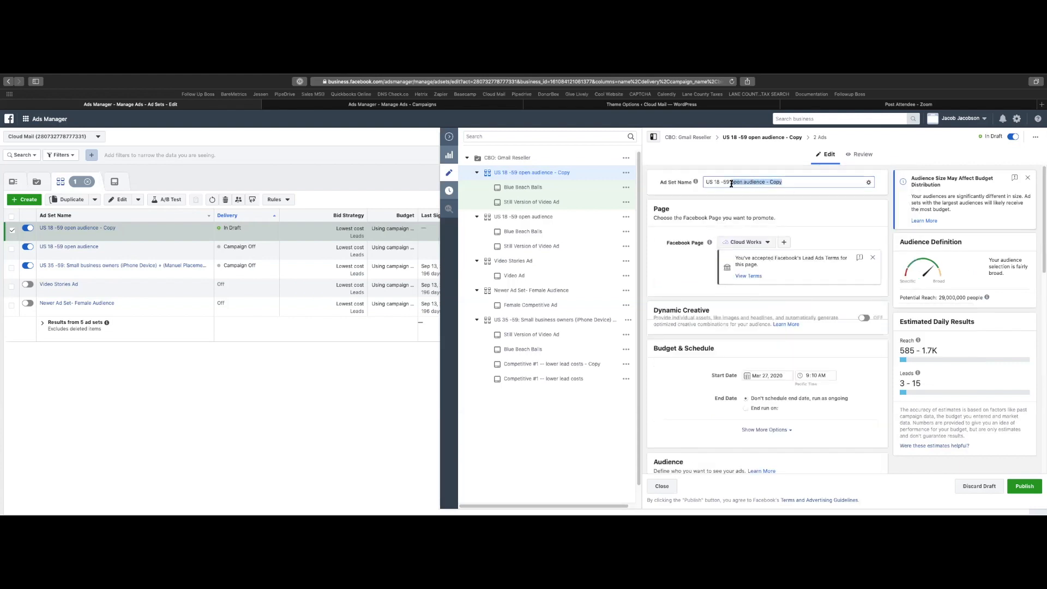
key("super+v")
scroll(658, 276, "down", 10)
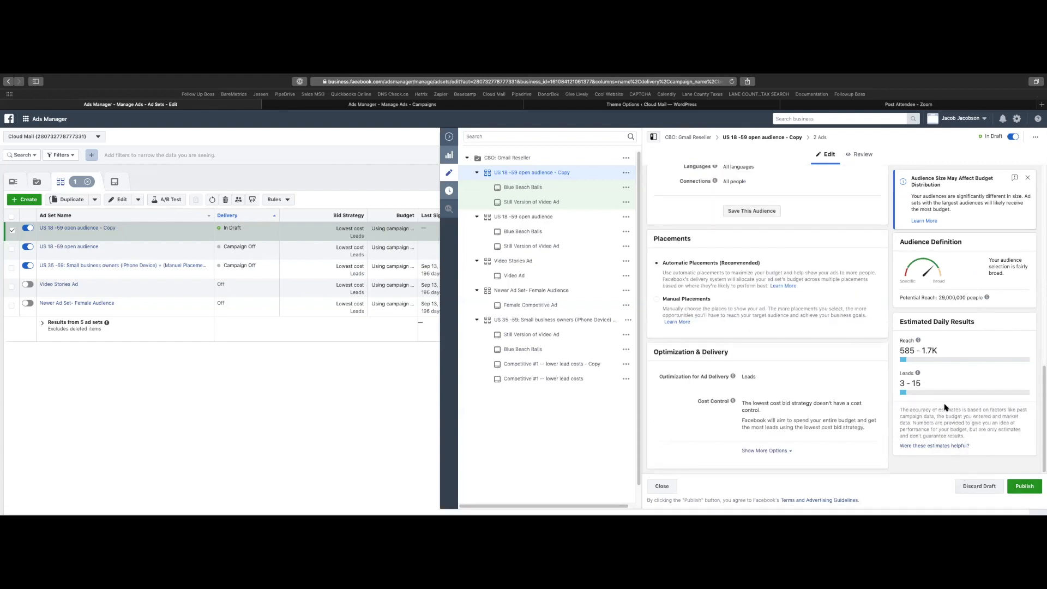
left_click(449, 136)
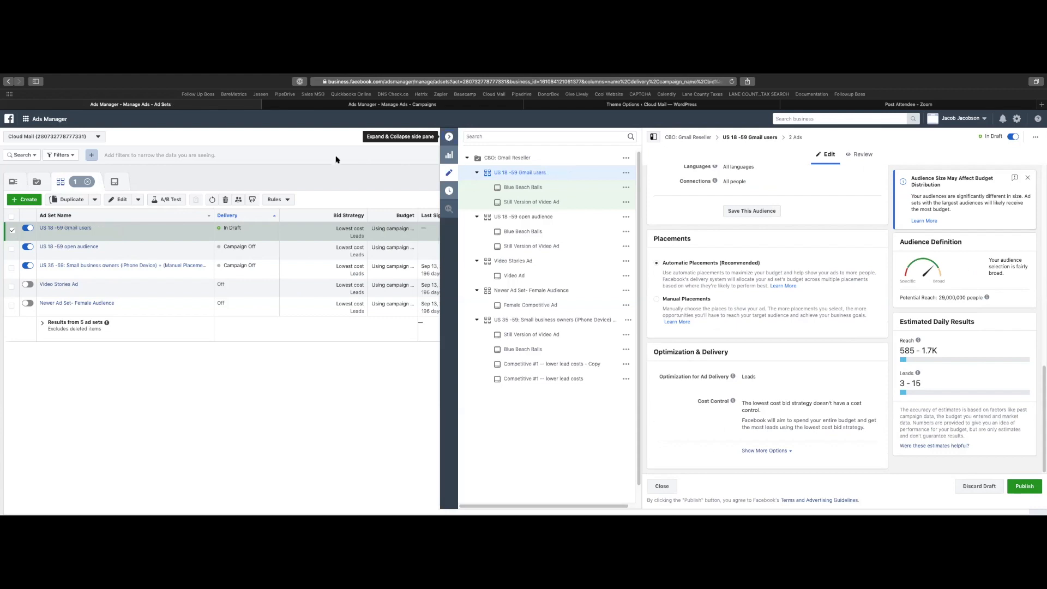
Duplicate the US 18 -59 Gmail users ad set once within its original campaign.
left_click(12, 230)
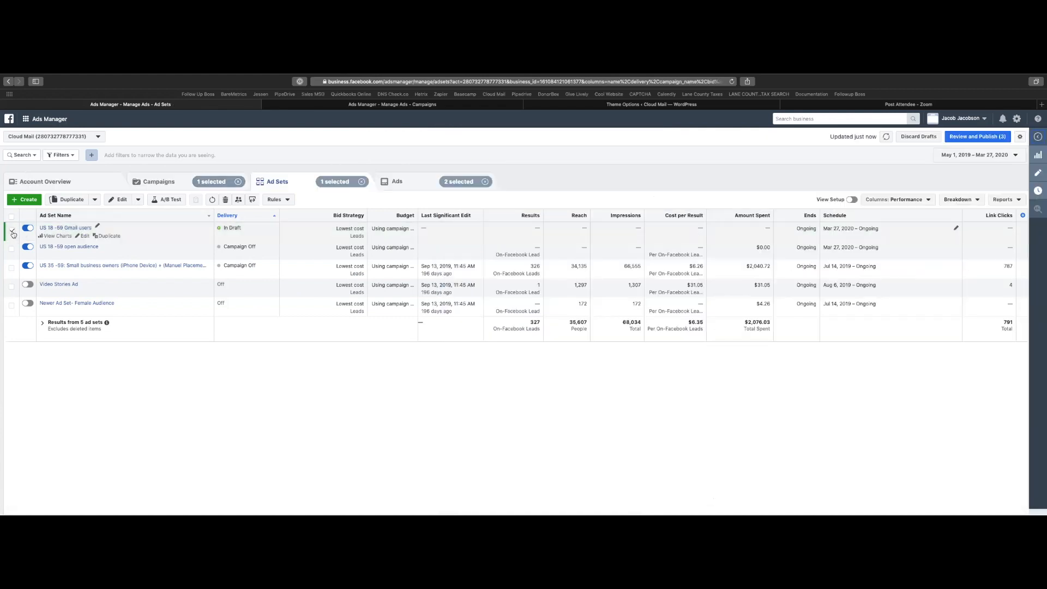
left_click(113, 236)
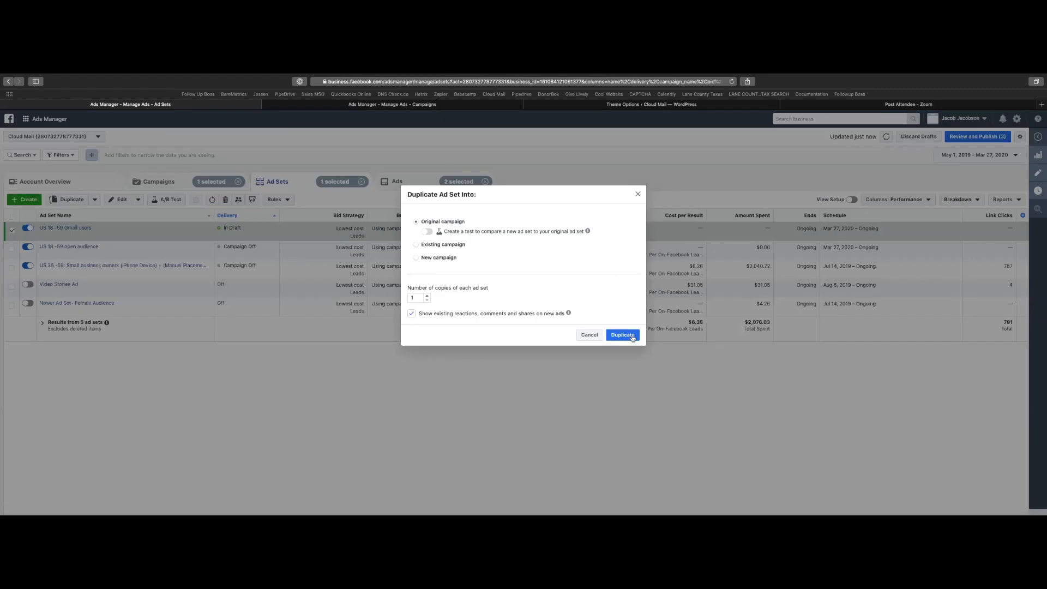
left_click(631, 336)
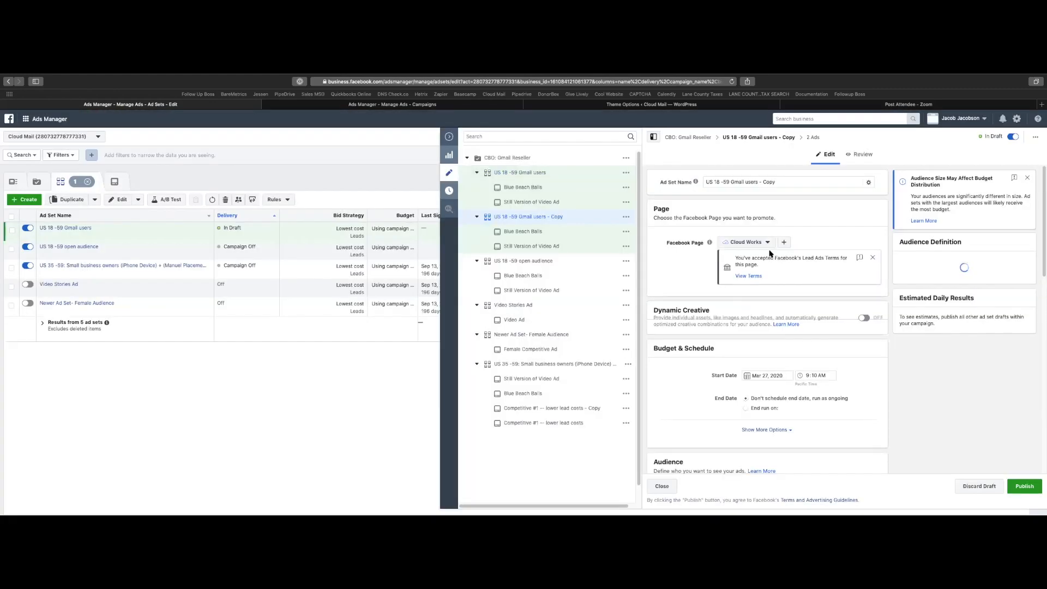
Examine the suggested detailed targeting options for the duplicated Gmail users ad set's audience.
scroll(749, 287, "down", 10)
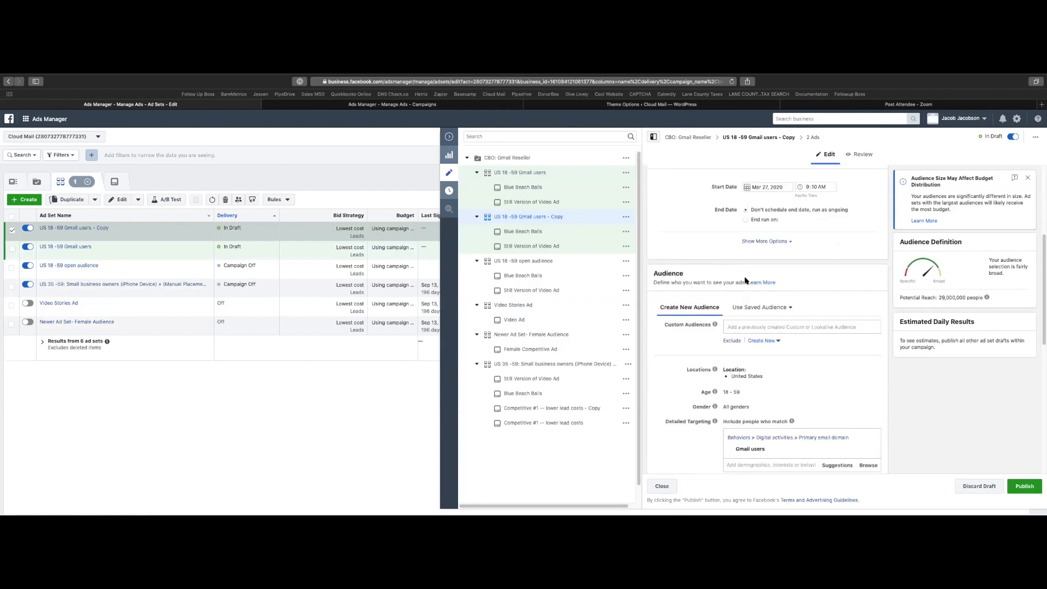
scroll(749, 287, "down", 1)
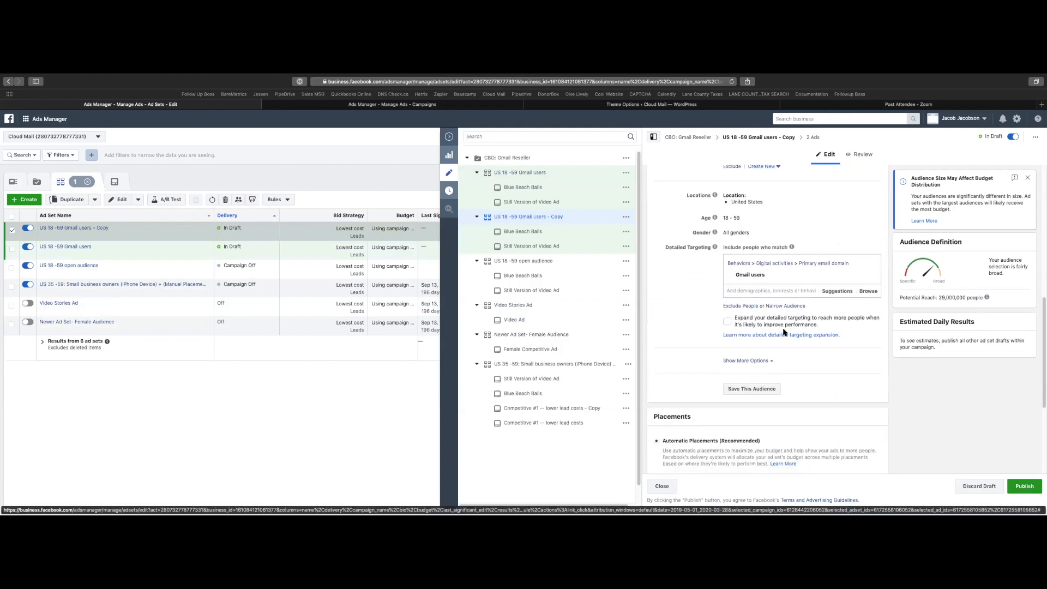
left_click(830, 291)
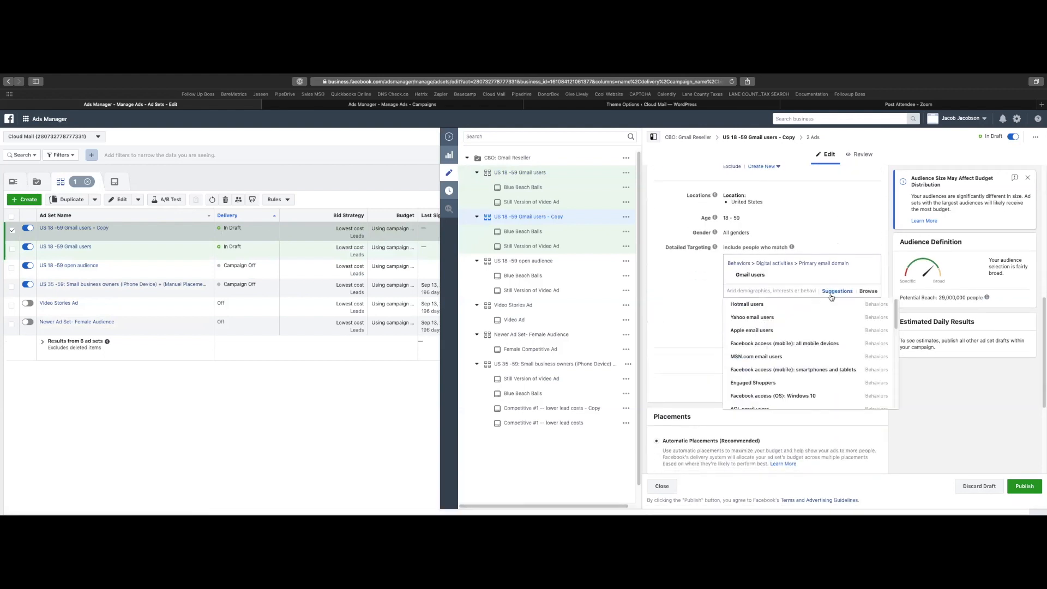
mouse_move(791, 316)
scroll(792, 315, "down", 1)
scroll(789, 315, "down", 2)
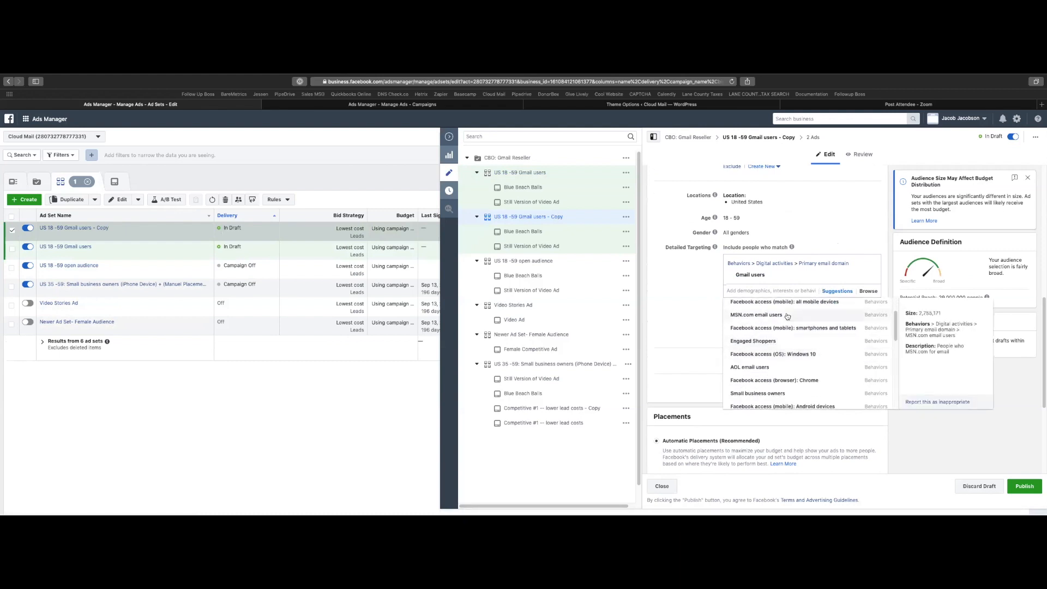
scroll(841, 327, "down", 4)
scroll(842, 327, "up", 5)
left_click(776, 288)
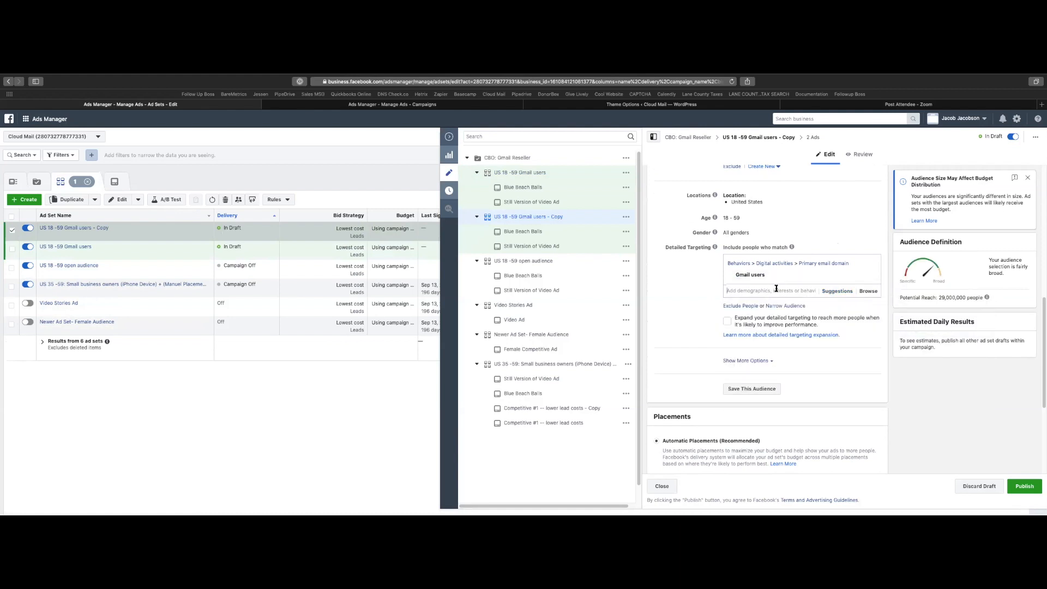
Remove the Gmail users behavior from the duplicated ad set's detailed targeting and look through the targeting options for "website".
left_click(870, 276)
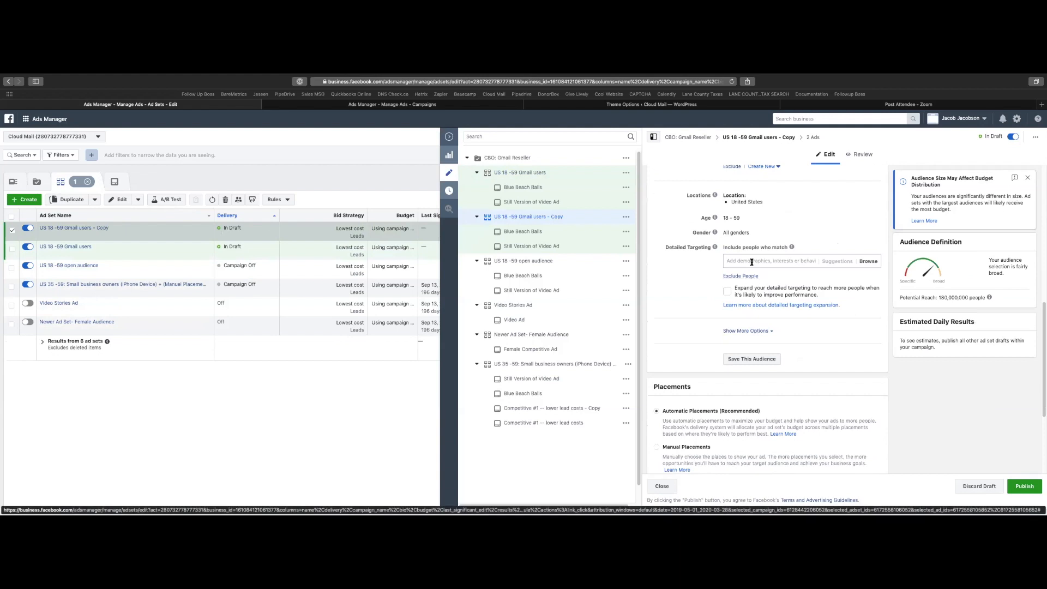
type("website")
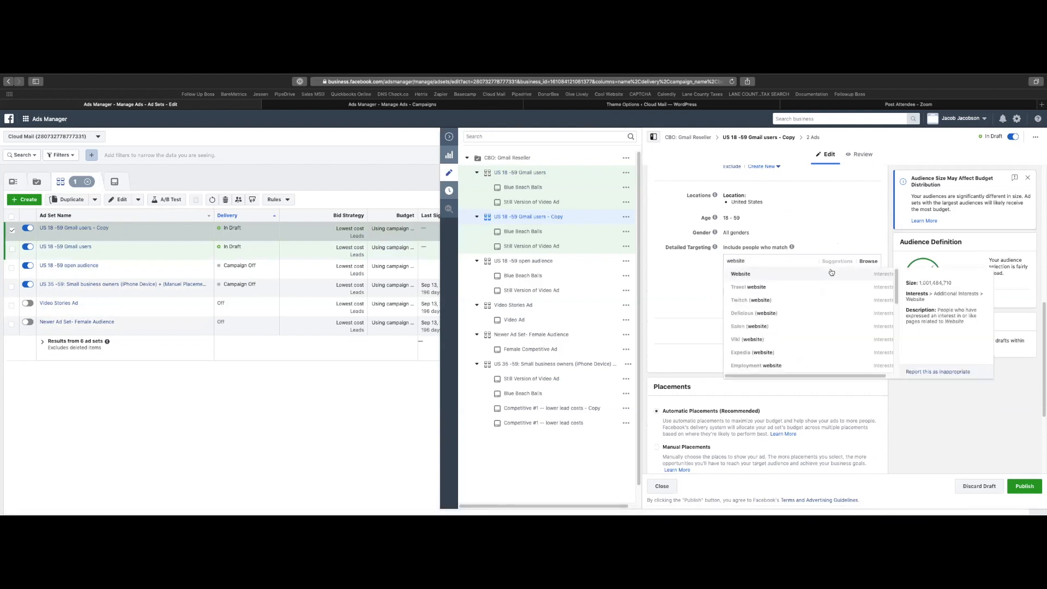
scroll(785, 327, "down", 4)
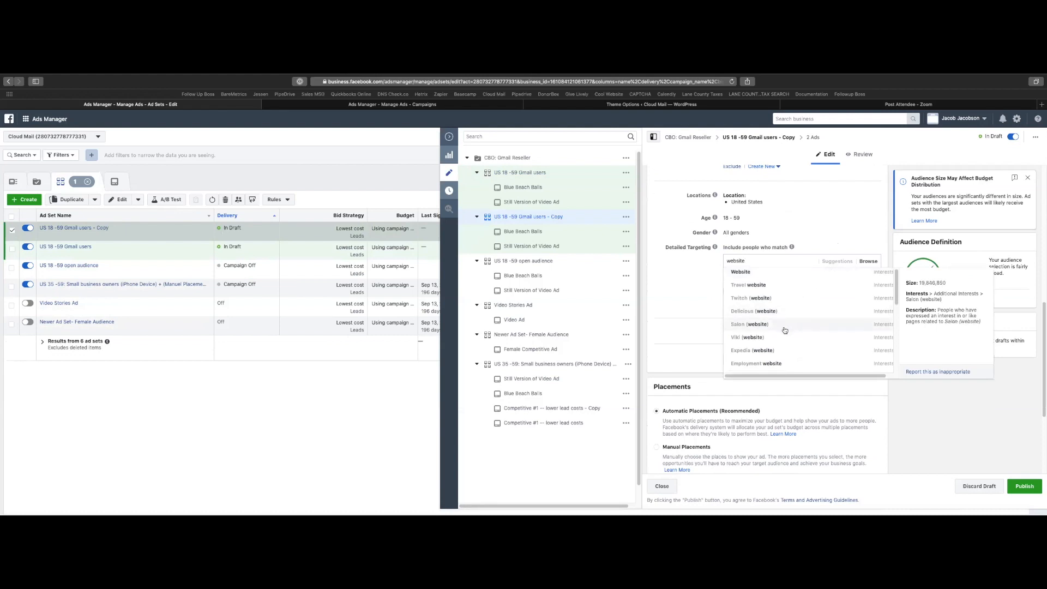
scroll(788, 327, "down", 1)
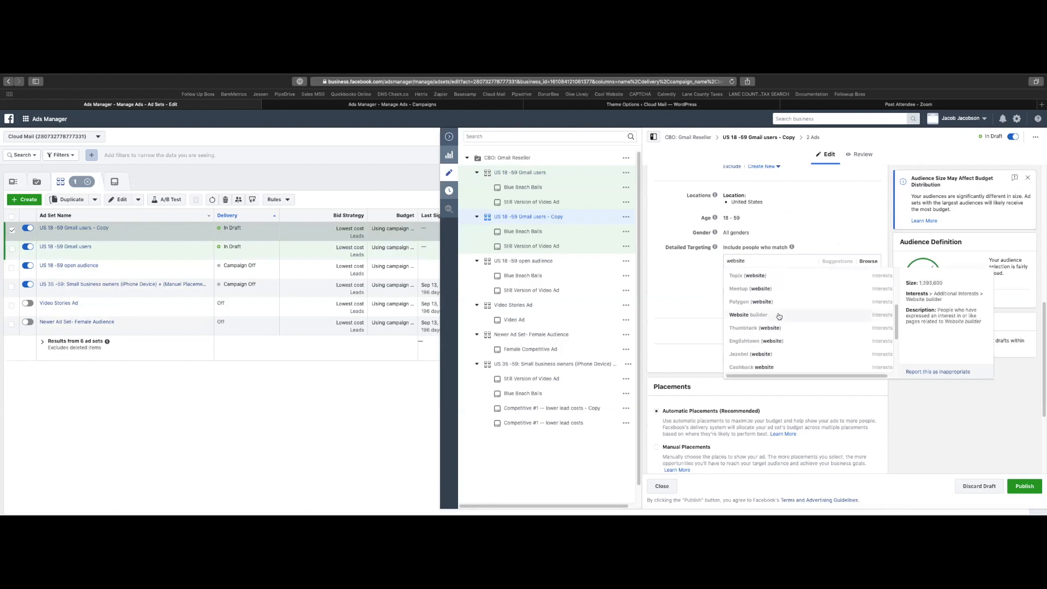
scroll(800, 318, "down", 3)
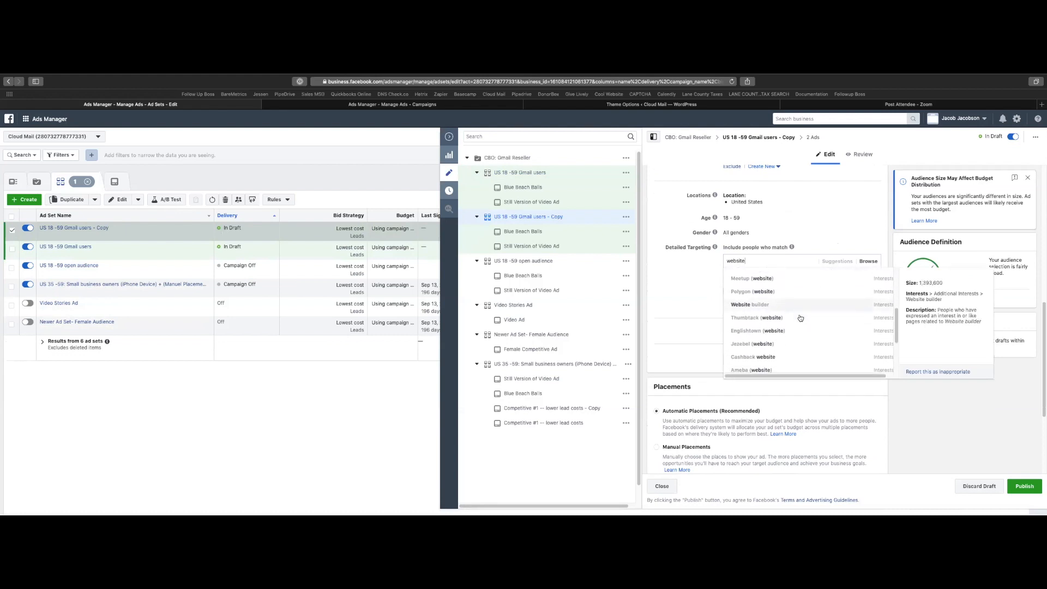
scroll(800, 317, "down", 1)
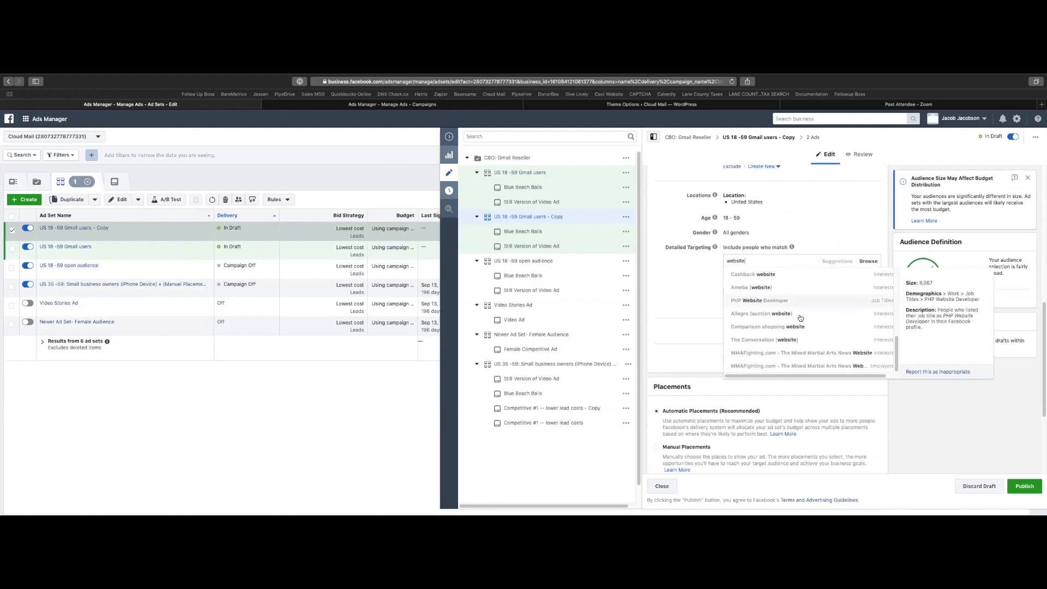
scroll(800, 318, "up", 6)
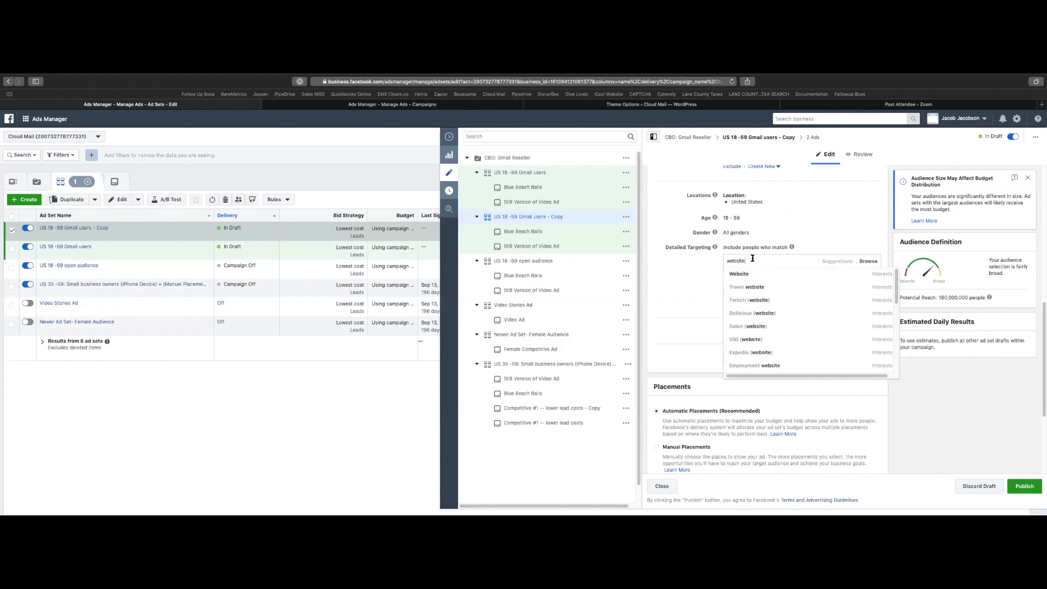
left_click(694, 260)
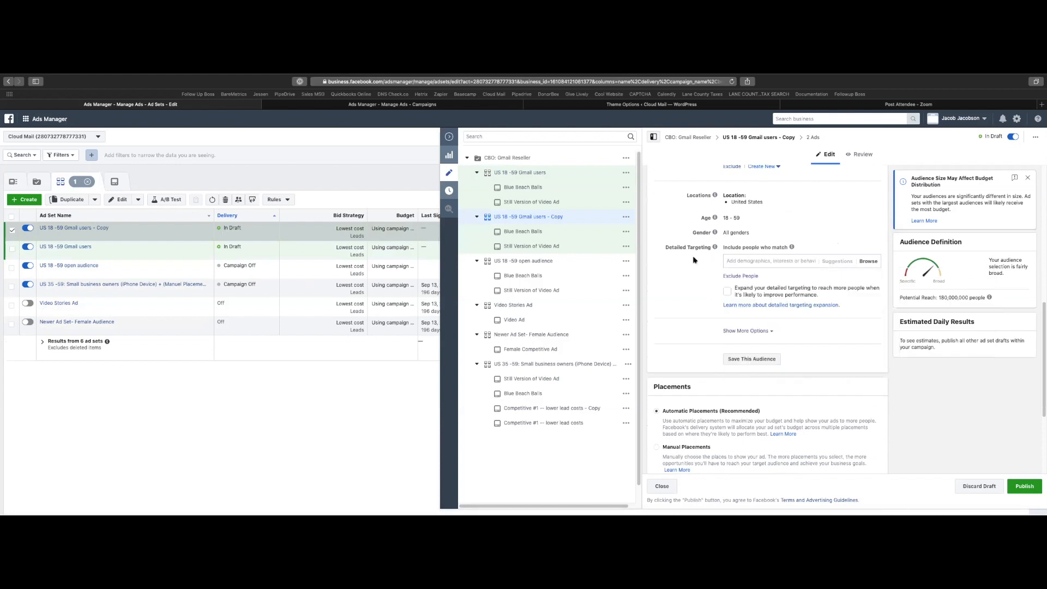
Search detailed targeting for wix and add the Wix.com interest to the duplicated ad set's audience.
type("wix")
scroll(703, 251, "down", 2)
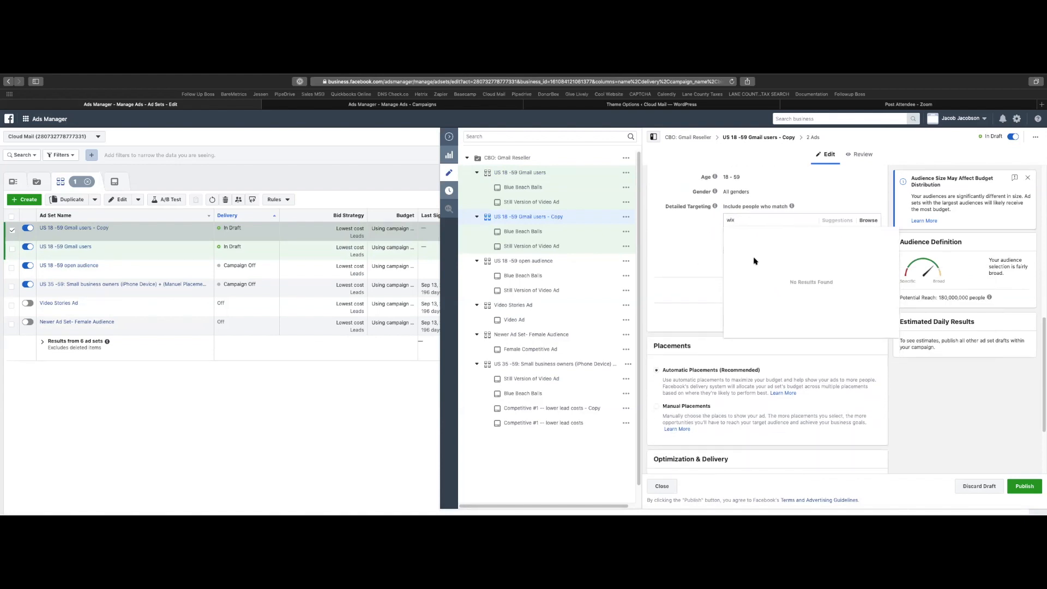
type("x")
mouse_move(752, 226)
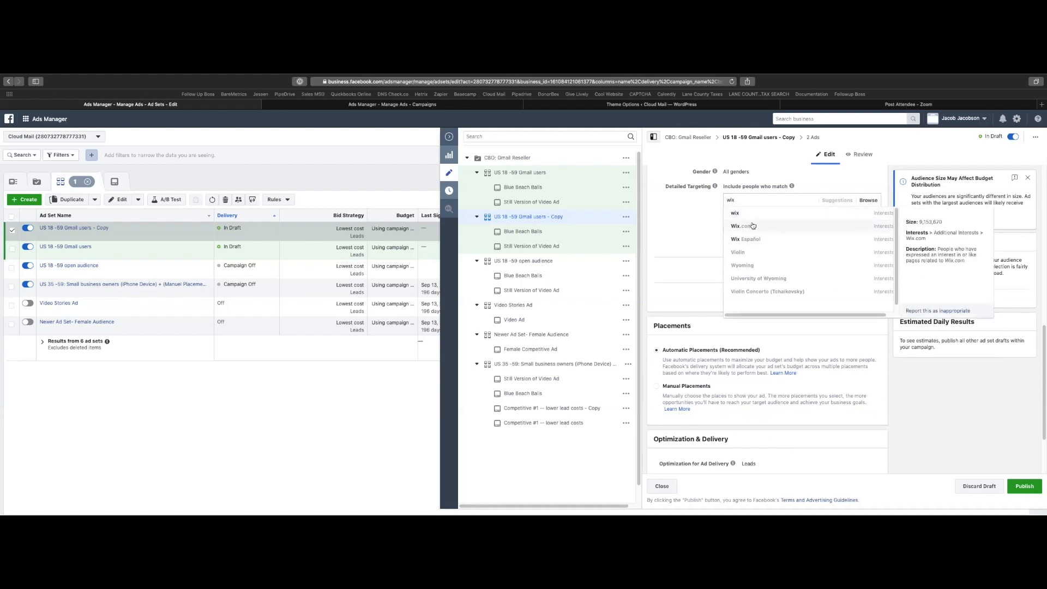
left_click(753, 226)
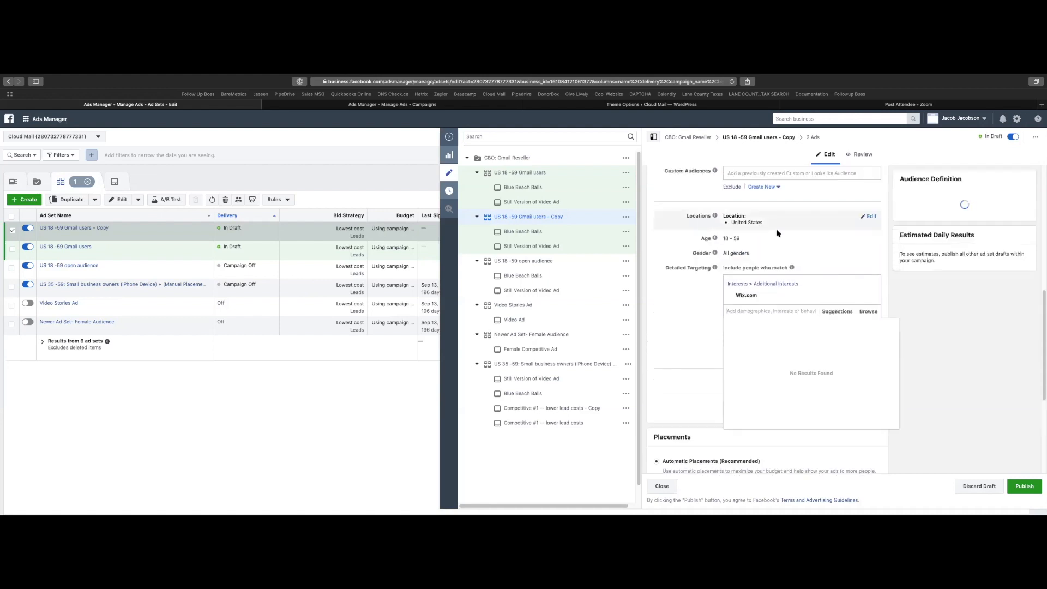
Rename the duplicated ad set as "US 18 -59 Wix.com", reusing the interest's name.
left_click_drag(761, 299, 738, 296)
key("ctrl+c")
scroll(753, 246, "up", 10)
left_click_drag(799, 182, 729, 182)
key("ctrl+v")
scroll(699, 246, "down", 10)
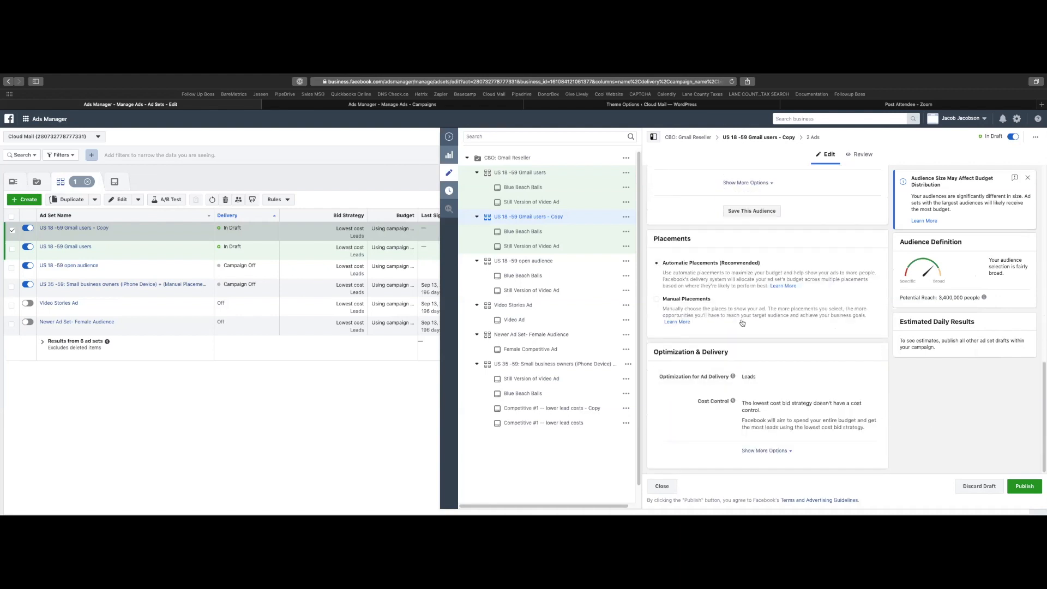
Collapse the editor and duplicate the US 18 -59 Wix.com ad set once within its original campaign.
left_click(448, 136)
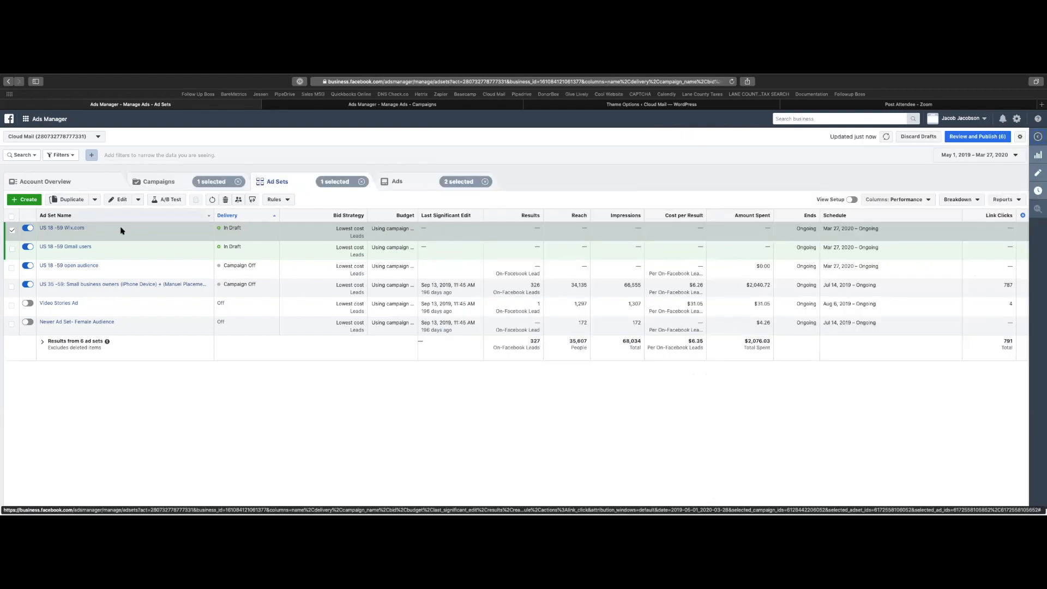
left_click(107, 236)
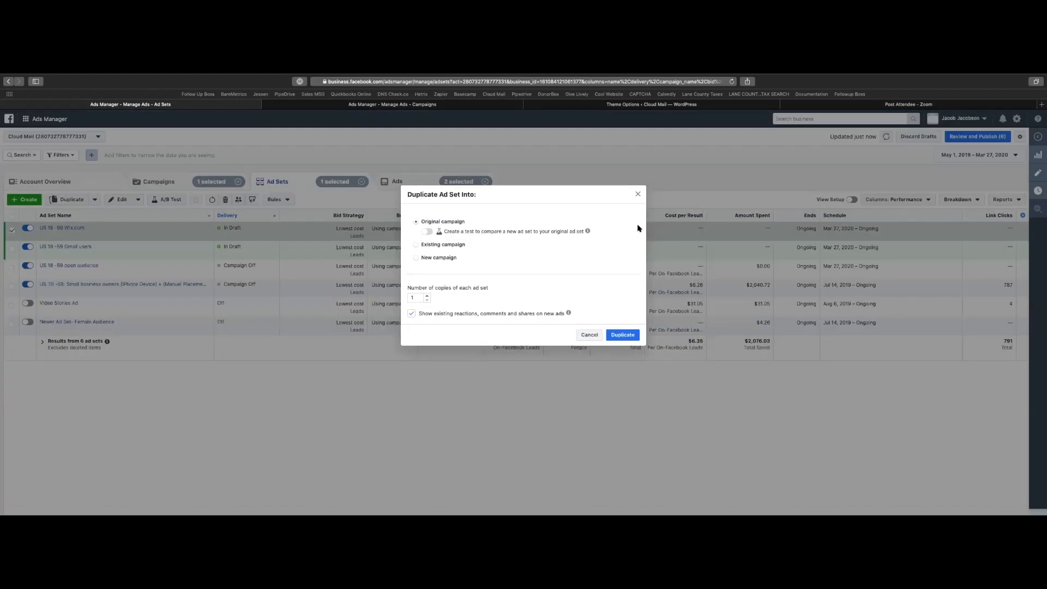
left_click(615, 335)
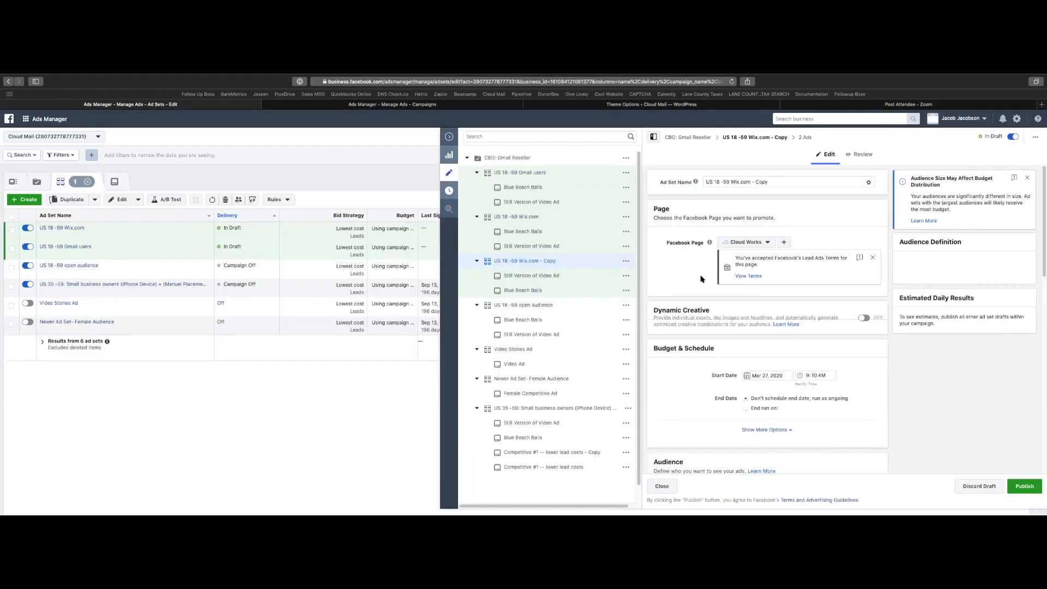
Replace the Wix.com interest with the suggested Squarespace interest in the new copy's detailed targeting.
scroll(765, 345, "down", 5)
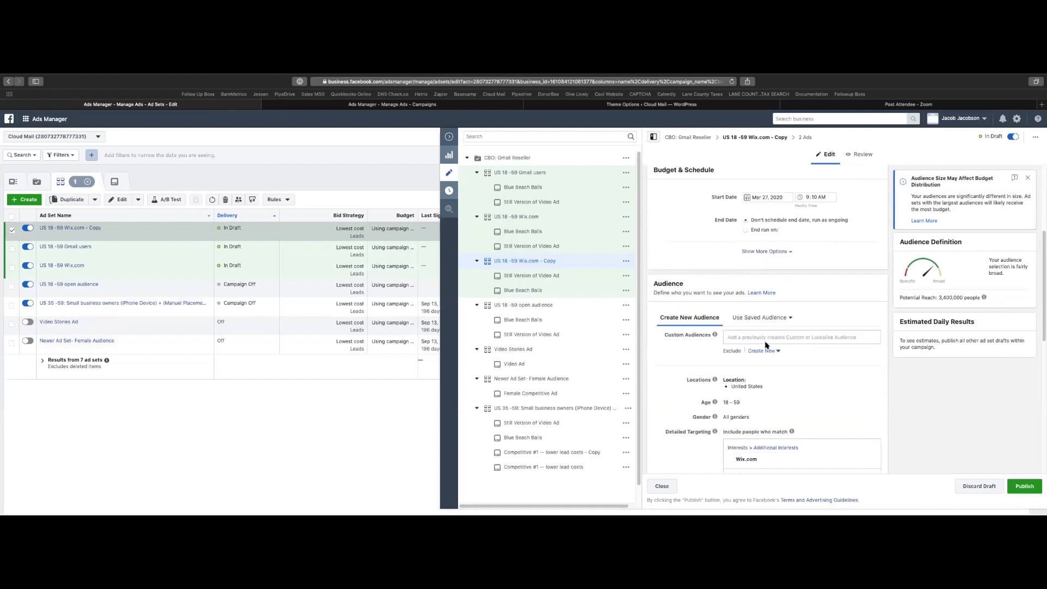
left_click(831, 456)
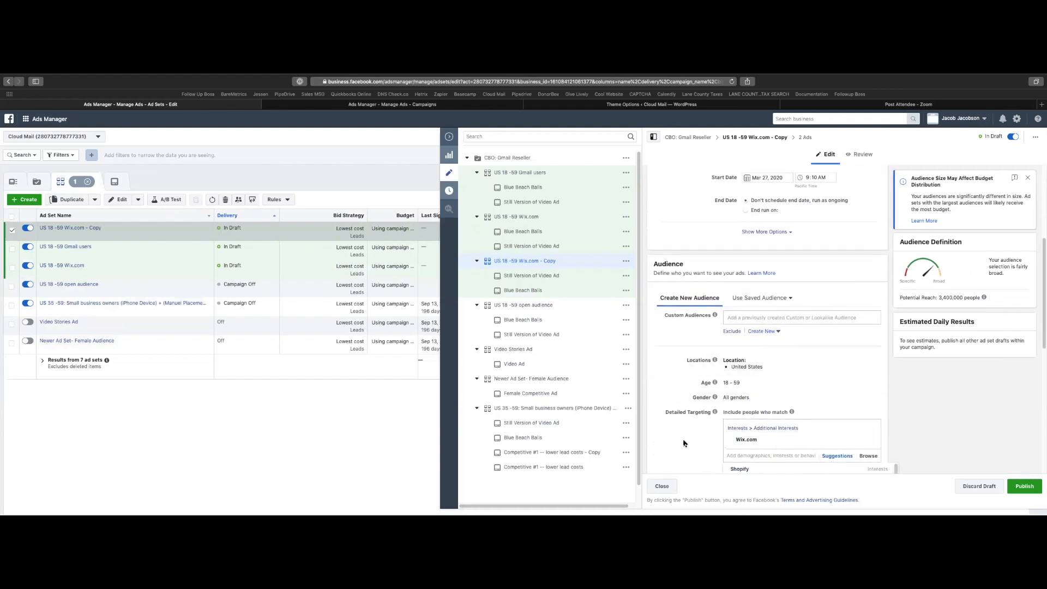
scroll(684, 443, "down", 2)
scroll(685, 440, "down", 2)
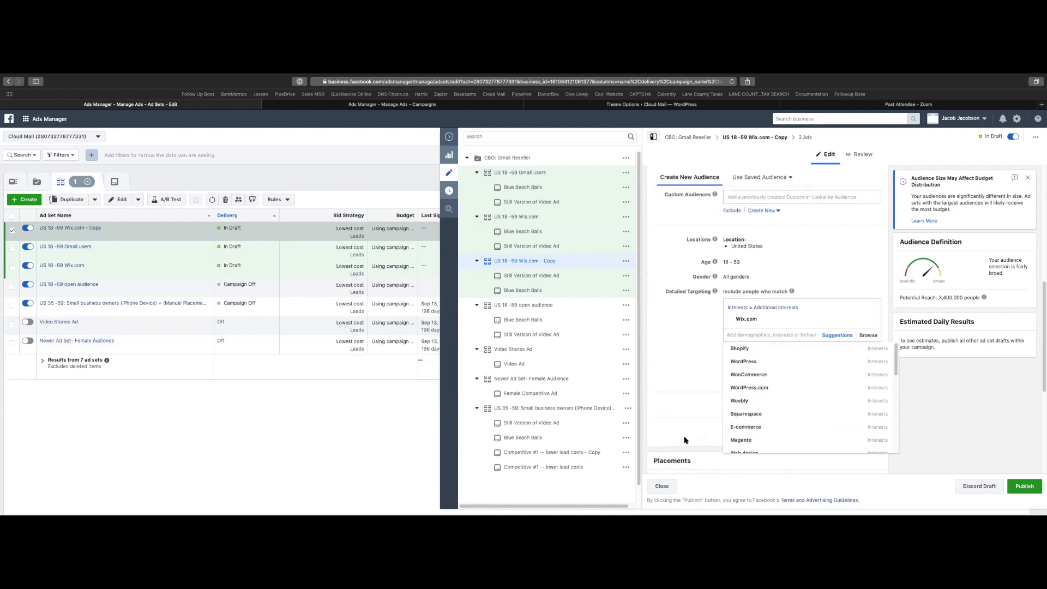
mouse_move(771, 367)
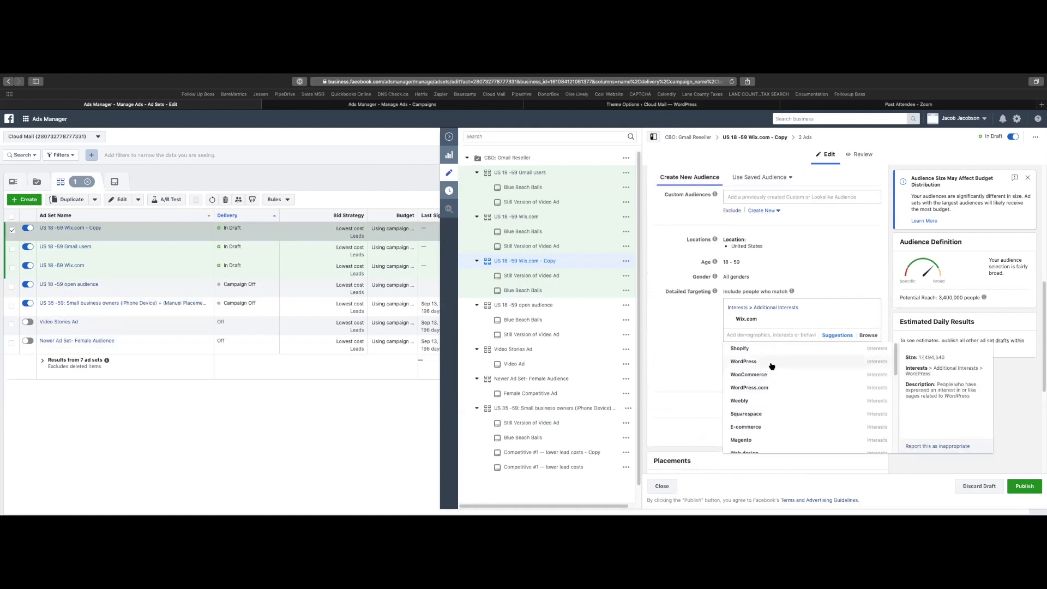
left_click(768, 414)
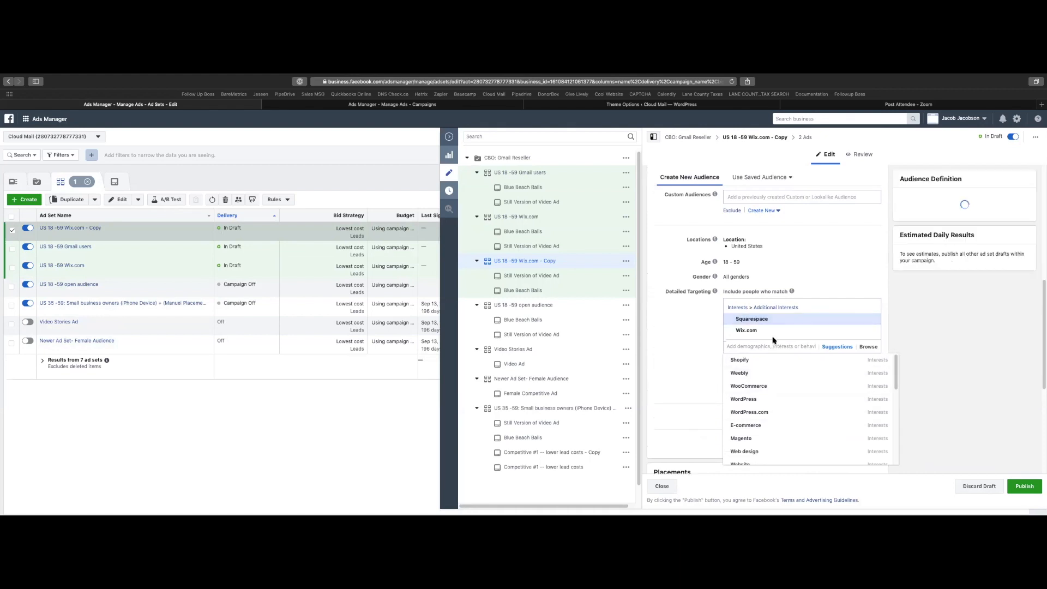
left_click(871, 331)
Rename the copied Wix.com ad set as "US 18 -59 Squarespace" and check its detailed targeting.
left_click_drag(774, 320, 741, 320)
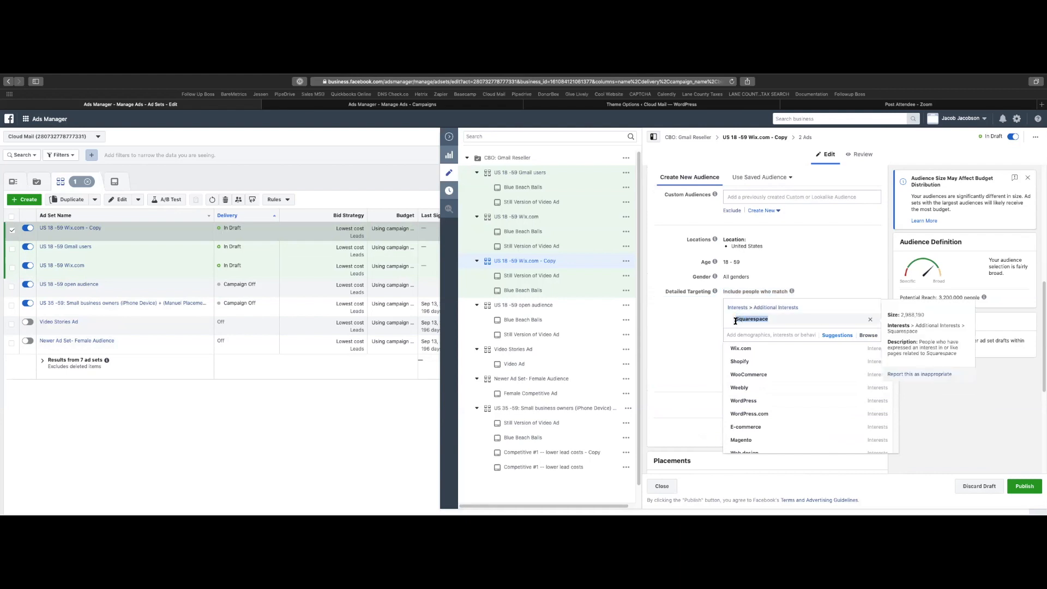
scroll(806, 331, "up", 8)
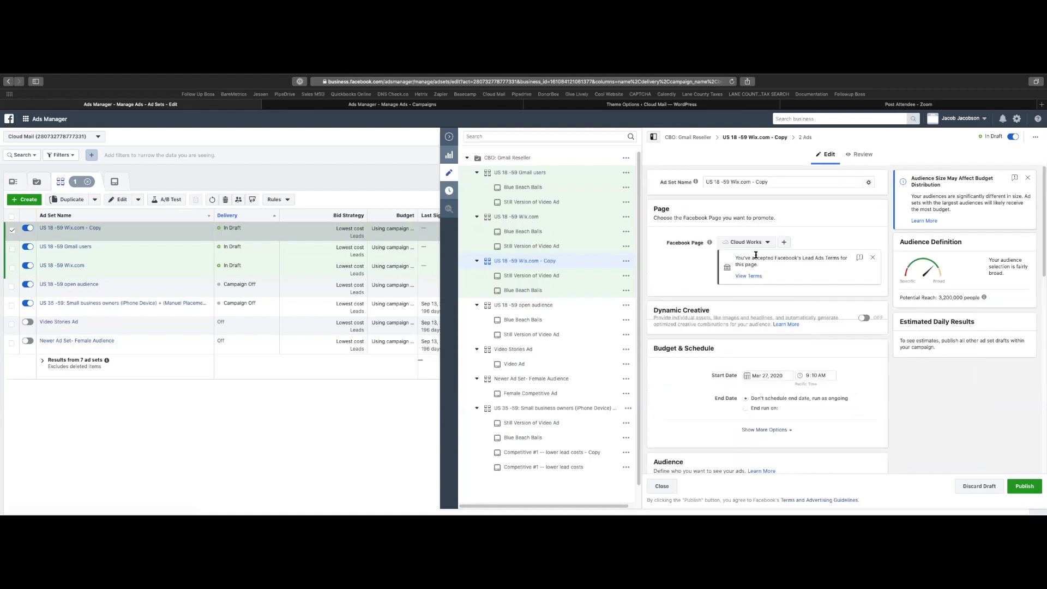
left_click_drag(751, 184, 734, 183)
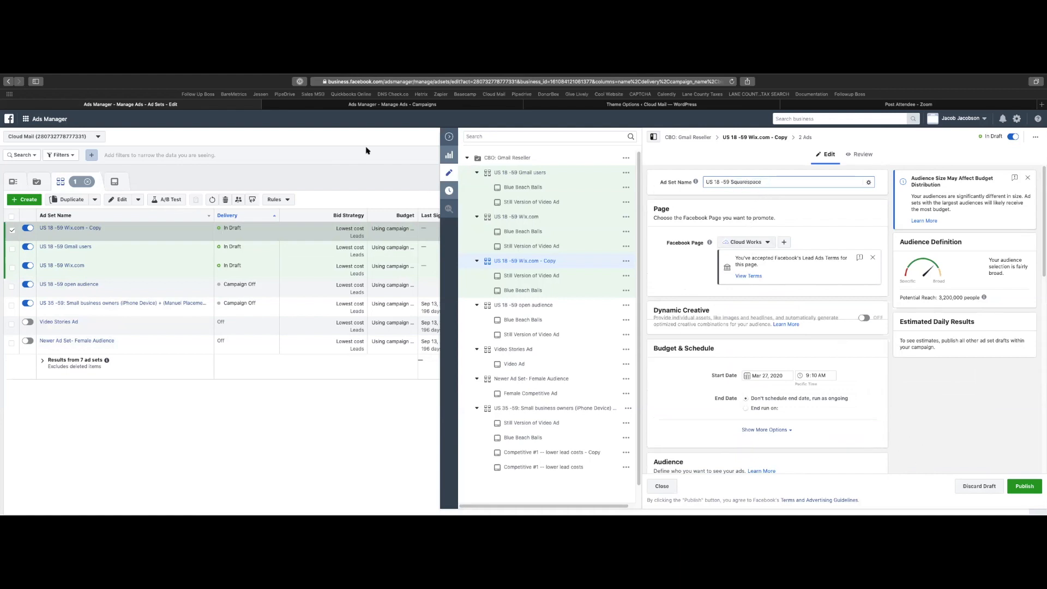
scroll(691, 228, "down", 5)
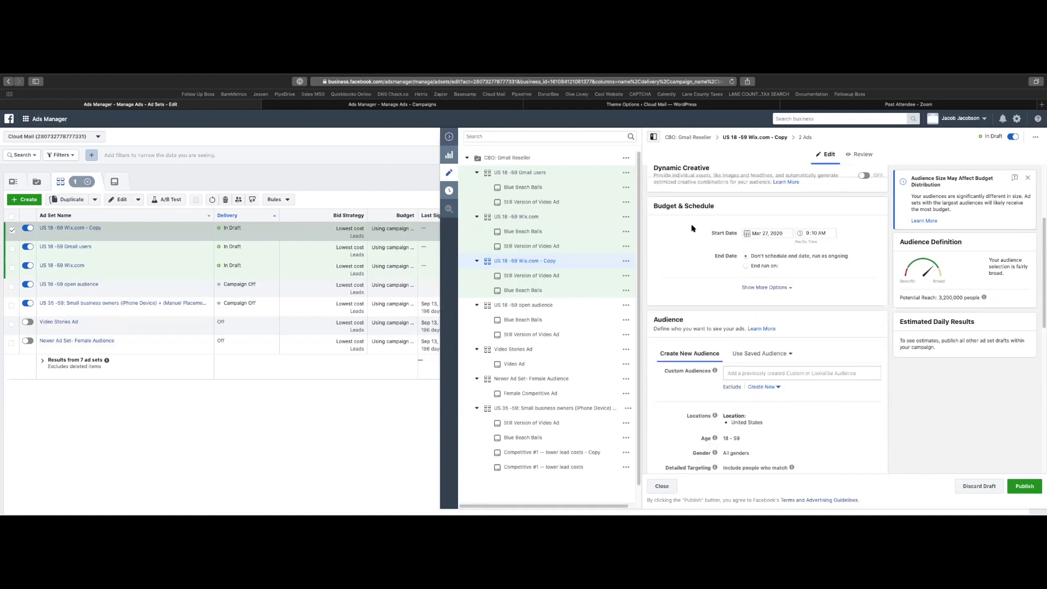
scroll(691, 227, "down", 5)
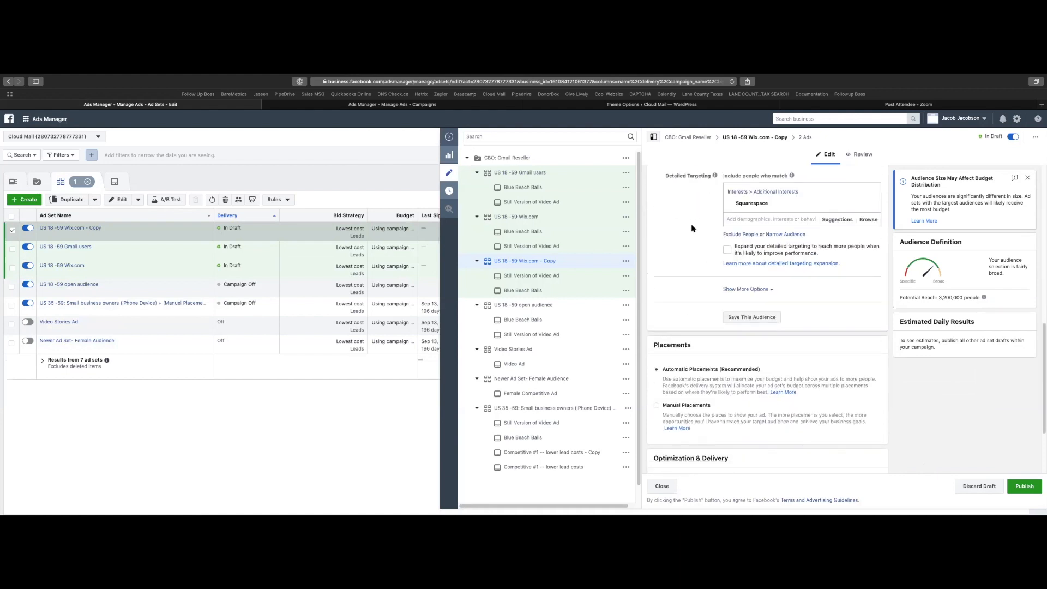
Collapse the editor and duplicate the US 18 -59 Squarespace ad set once within its original campaign.
left_click(450, 136)
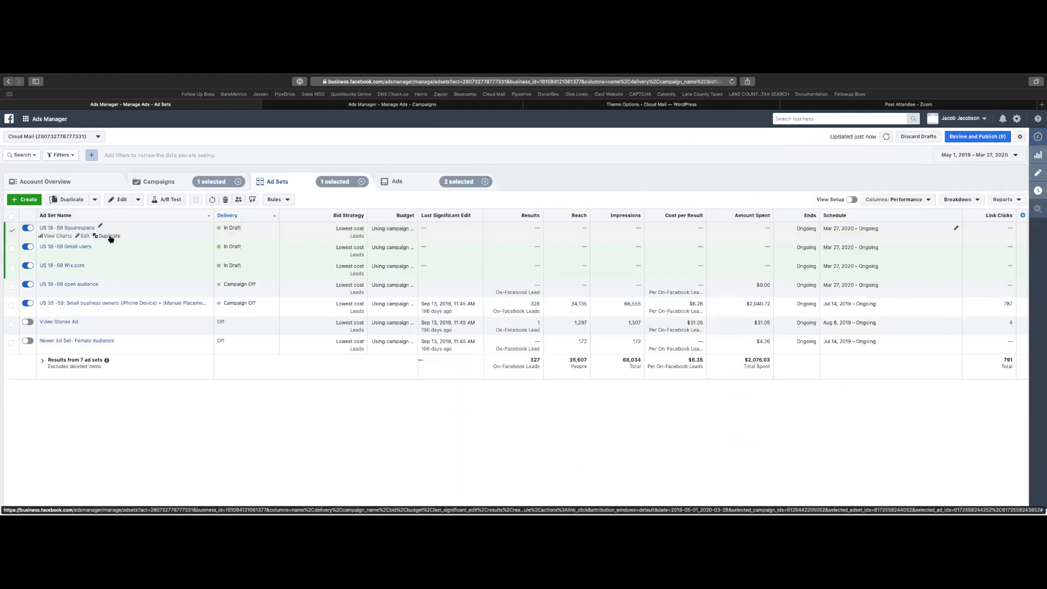
left_click(117, 235)
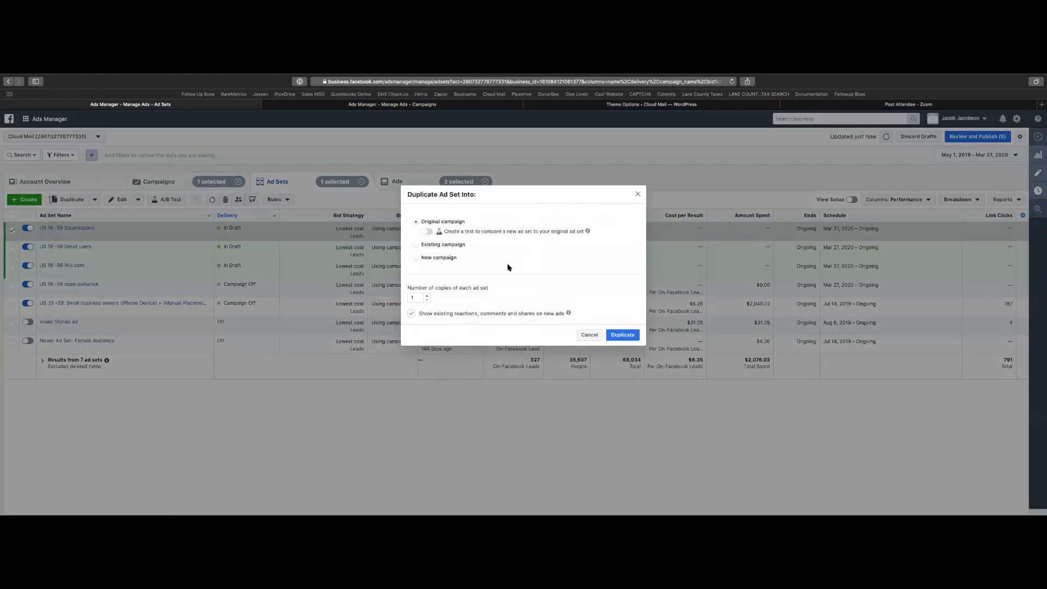
left_click(613, 333)
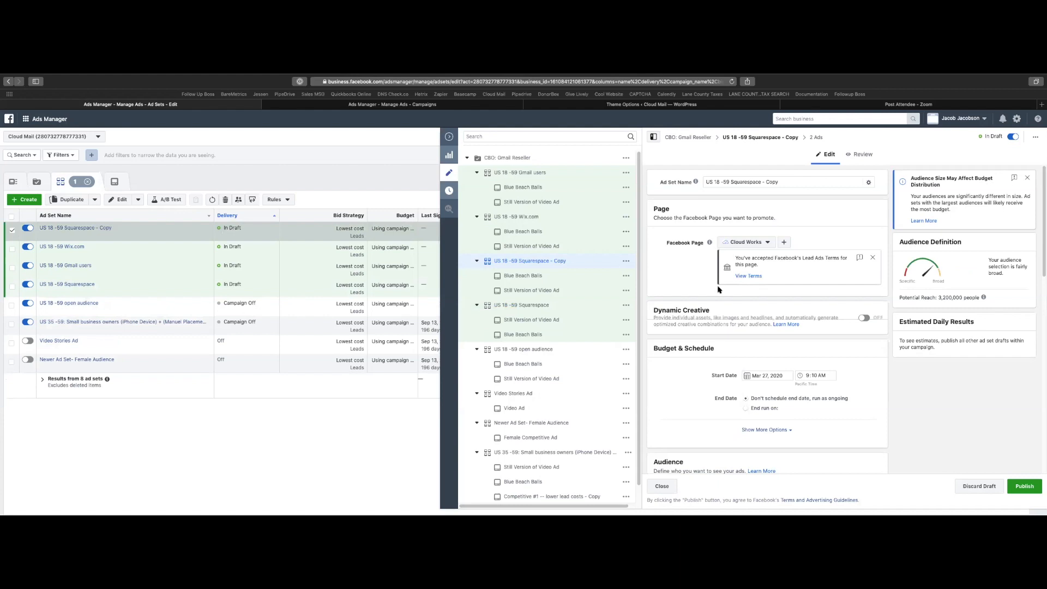
Replace the Squarespace interest with the suggested WordPress.com interest in the new copy's detailed targeting.
scroll(718, 289, "down", 5)
scroll(714, 289, "down", 2)
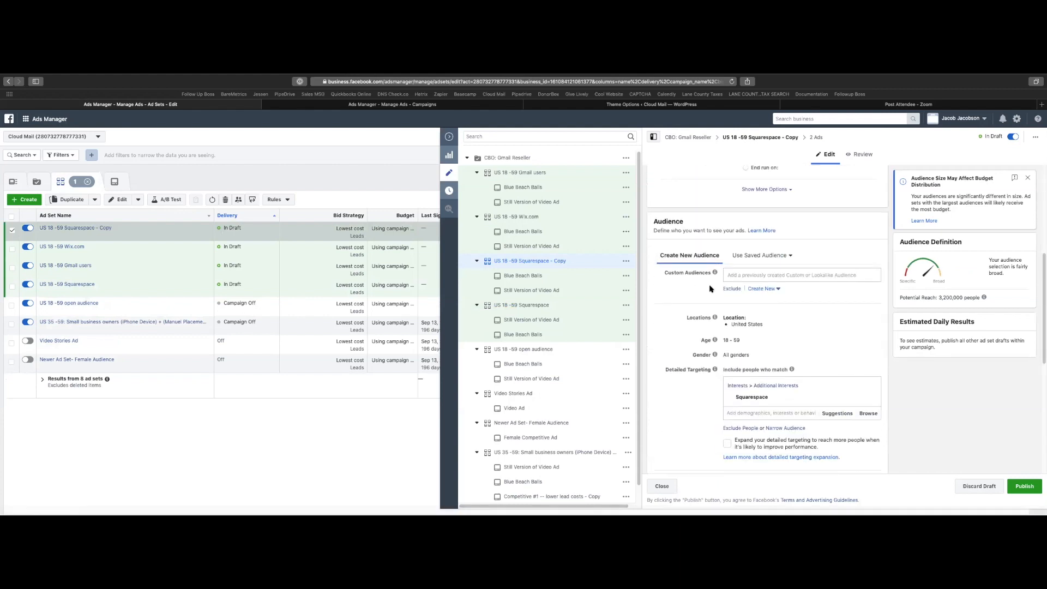
left_click(831, 413)
scroll(691, 404, "down", 2)
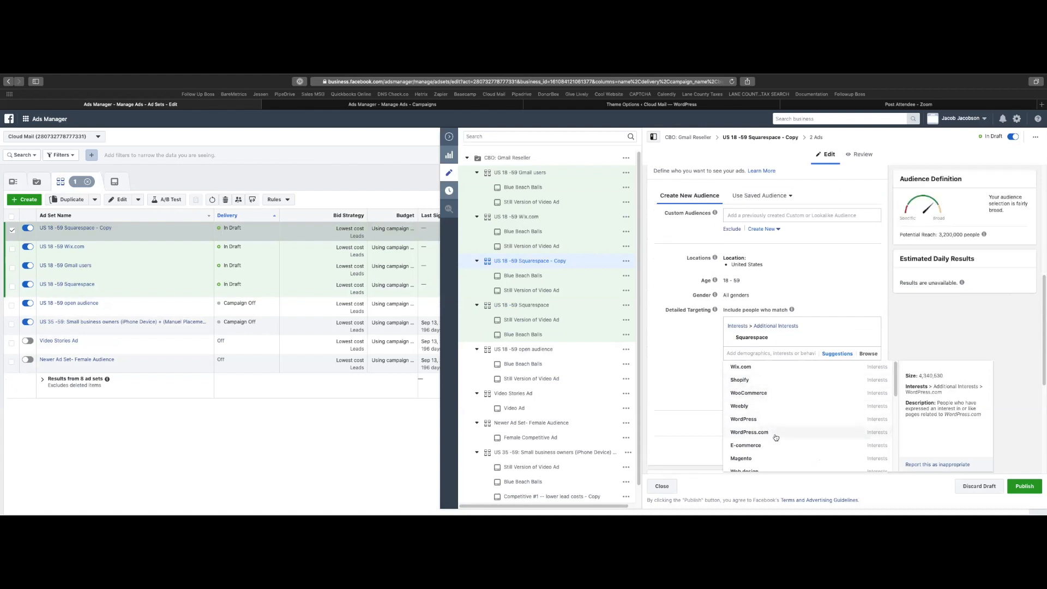
scroll(775, 438, "down", 2)
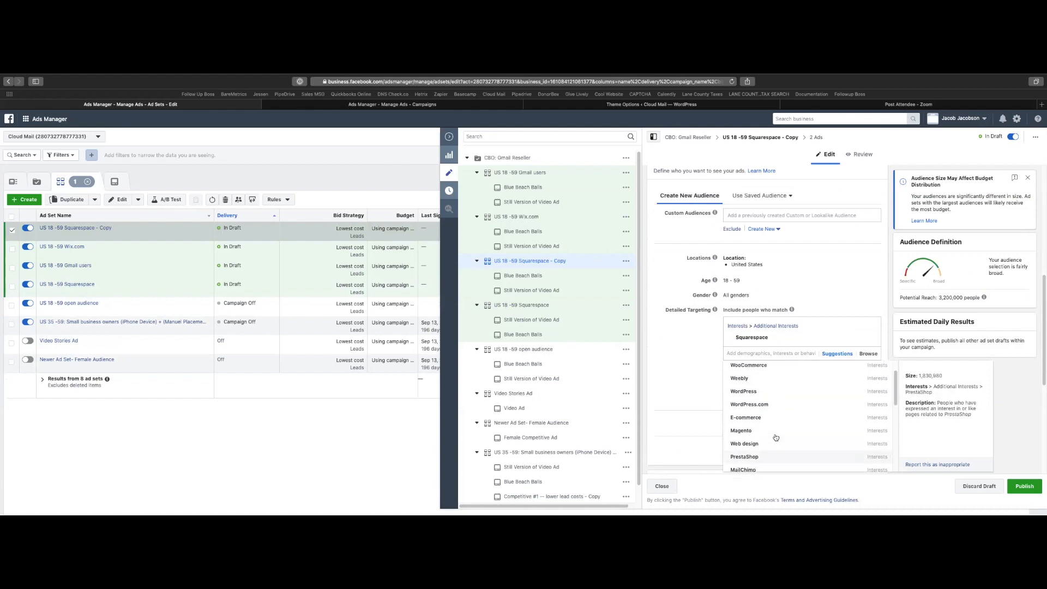
left_click(771, 404)
left_click(870, 339)
Rename the copied Squarespace ad set as "US 18 -59 WordPress.com", reusing the interest's name, and check its detailed targeting.
left_click_drag(775, 339, 734, 339)
key("super+c")
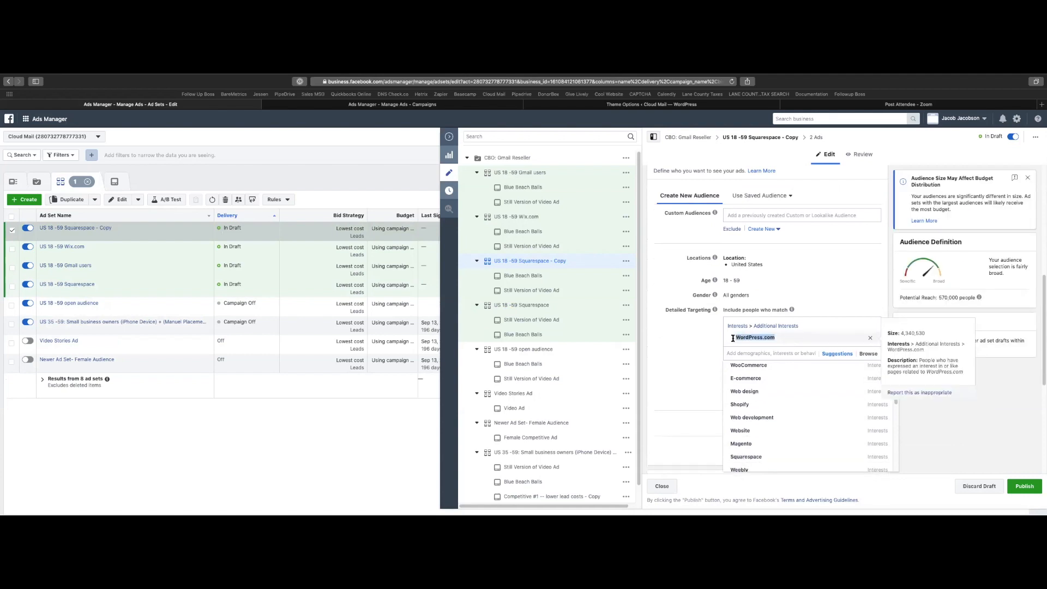
scroll(740, 342, "up", 6)
left_click_drag(784, 182, 748, 182)
key("super+v")
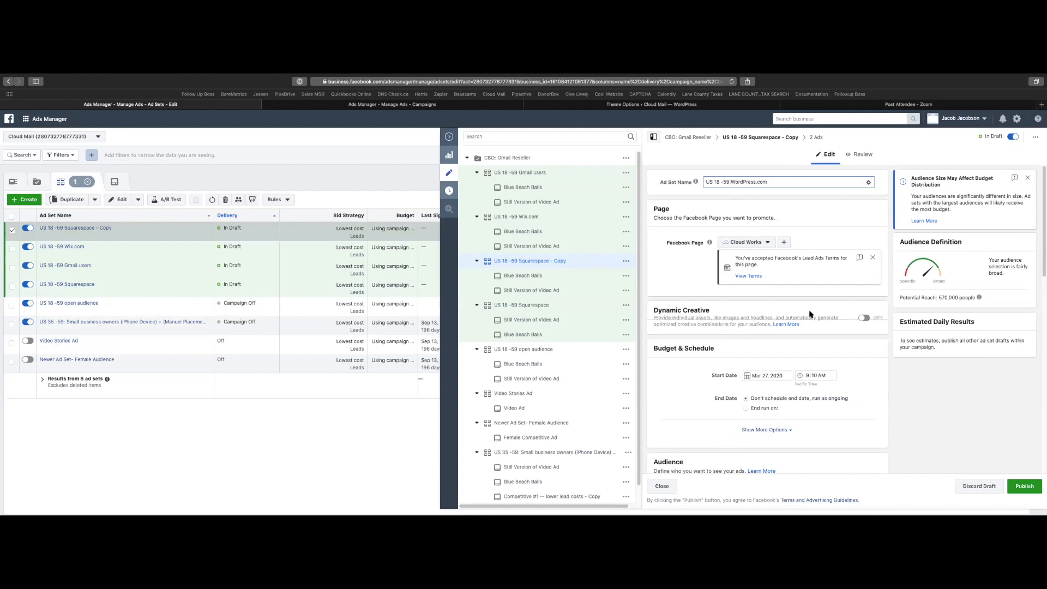
scroll(812, 315, "down", 5)
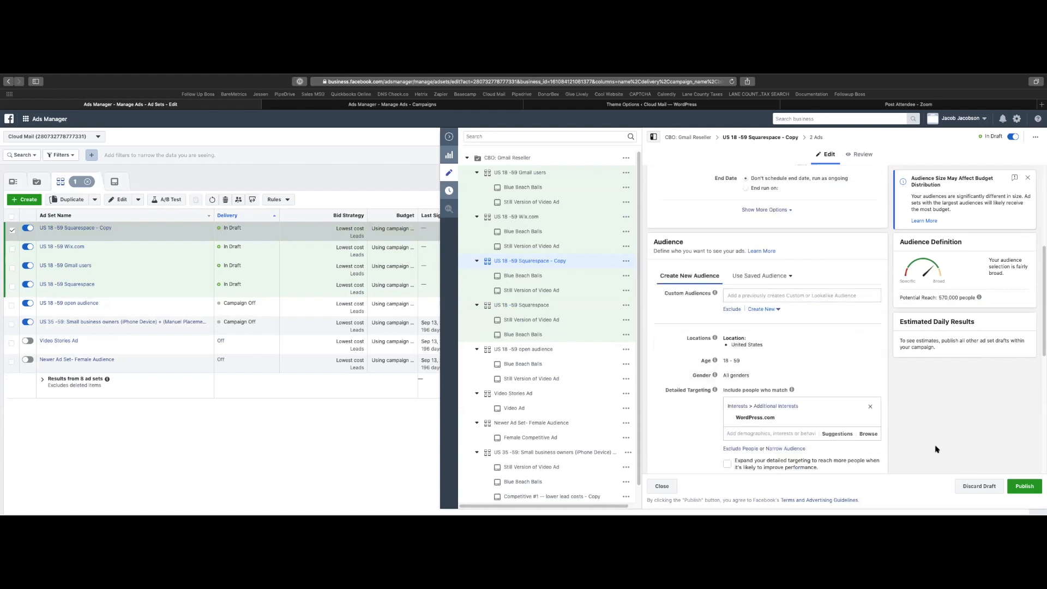
Collapse the editor and duplicate the US 18 -59 WordPress.com ad set once within its original campaign.
left_click(449, 137)
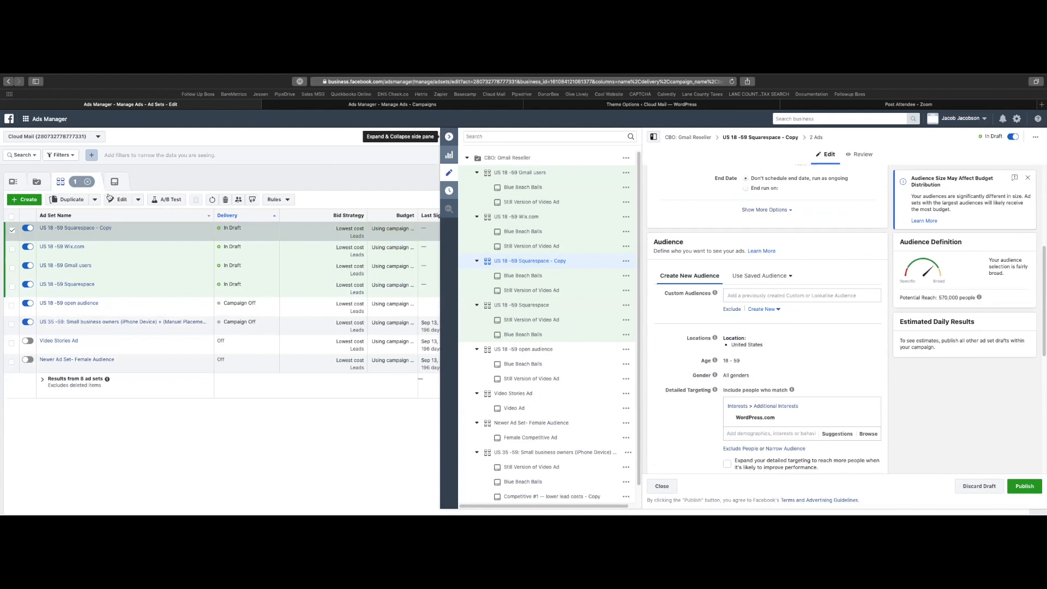
left_click(110, 236)
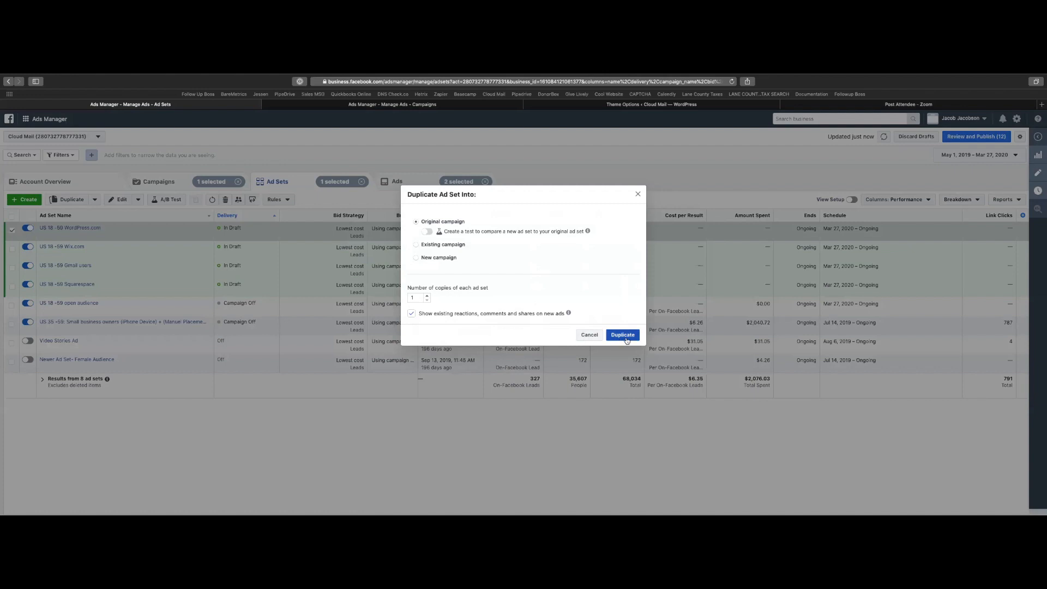
left_click(627, 335)
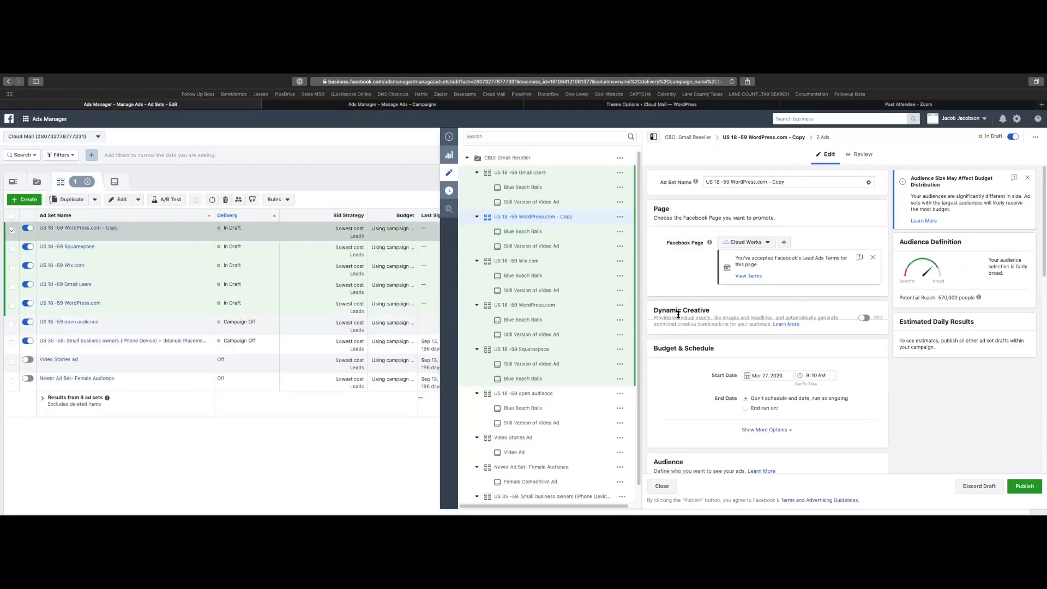
Look through the targeting suggestions related to WordPress.com for another audience for the new ad set copy.
scroll(720, 324, "down", 5)
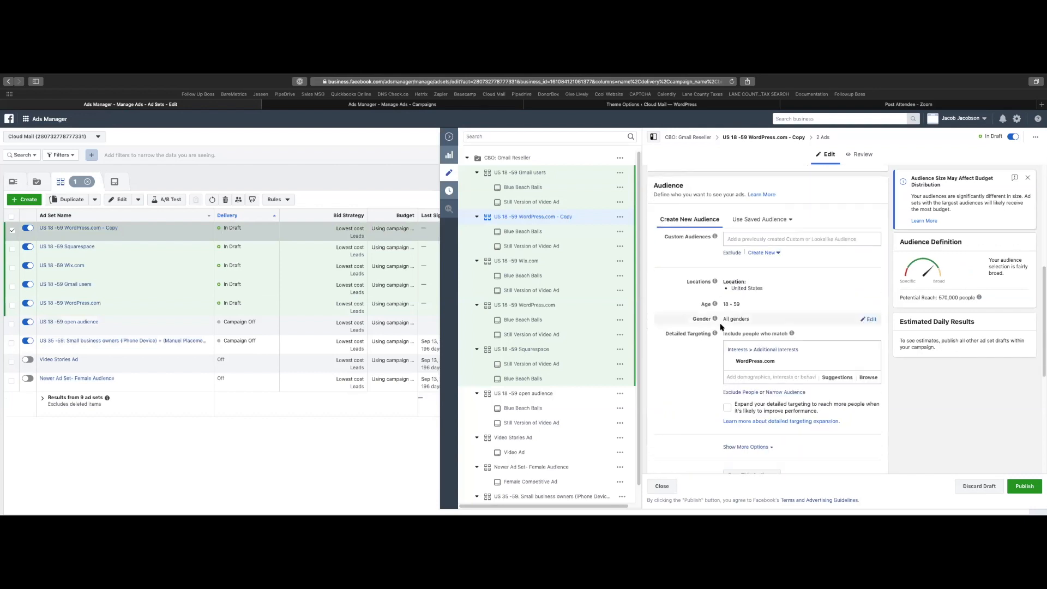
scroll(720, 326, "down", 3)
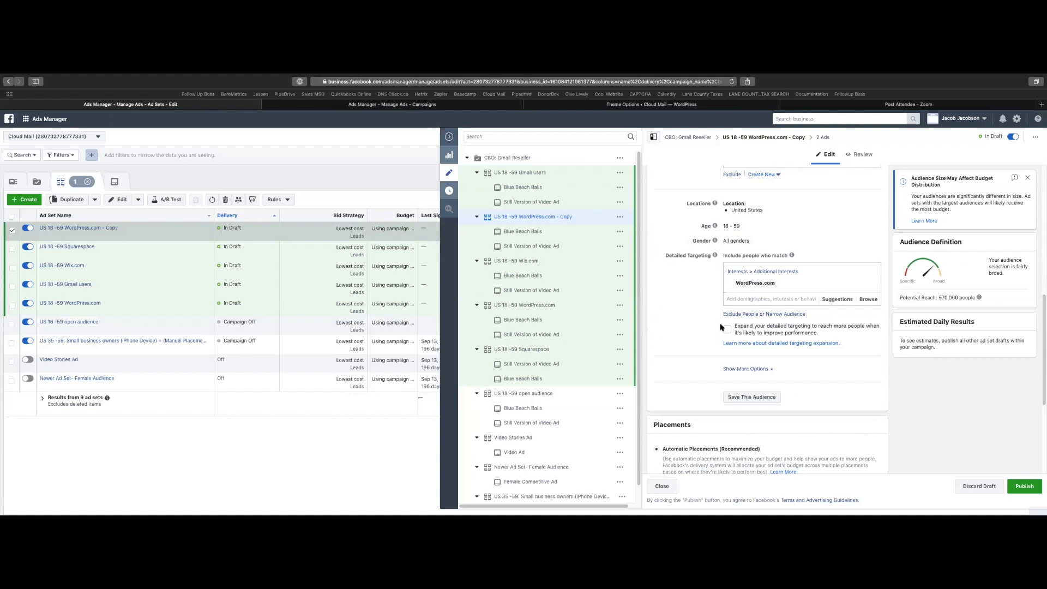
left_click(838, 300)
scroll(768, 310, "down", 2)
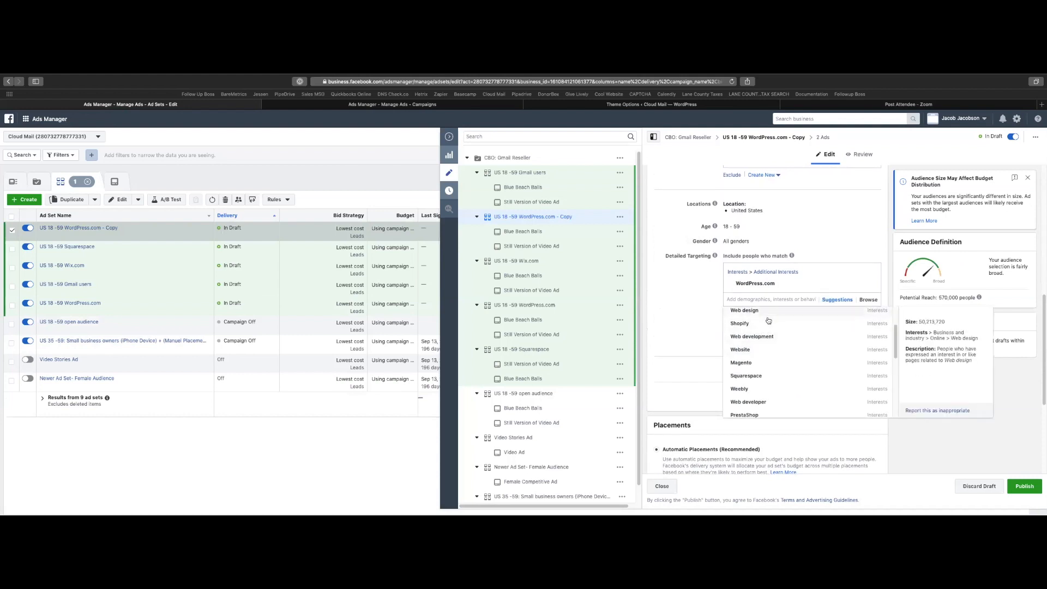
scroll(766, 349, "down", 2)
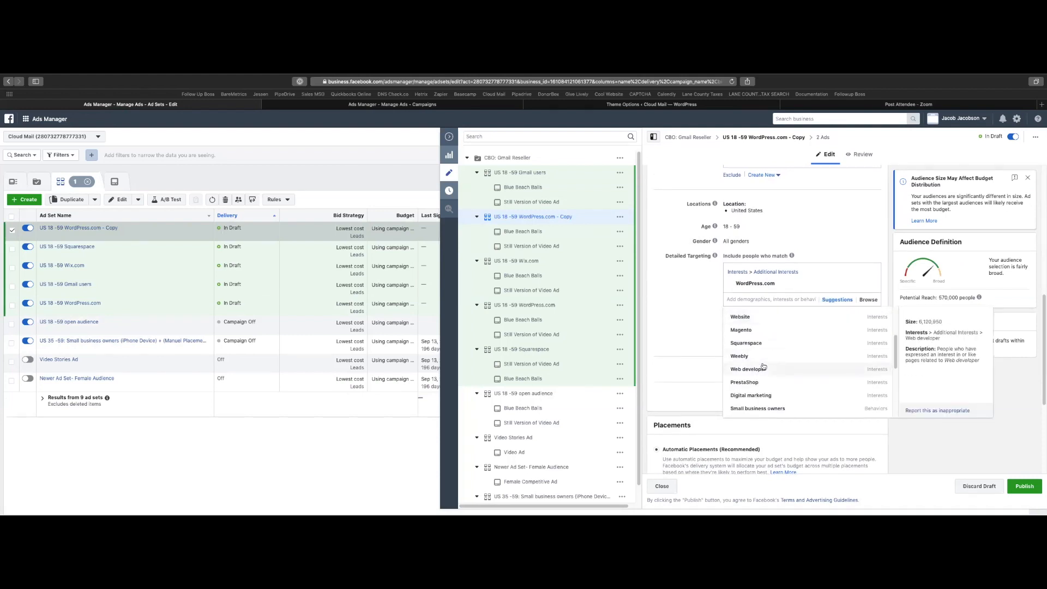
scroll(772, 376, "down", 2)
scroll(775, 387, "down", 2)
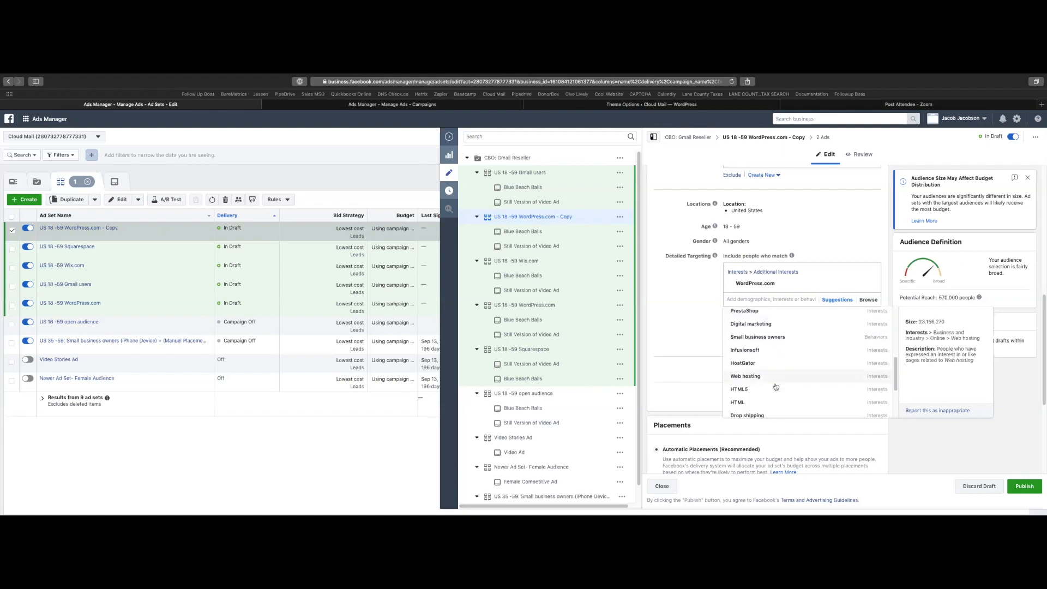
scroll(777, 387, "down", 2)
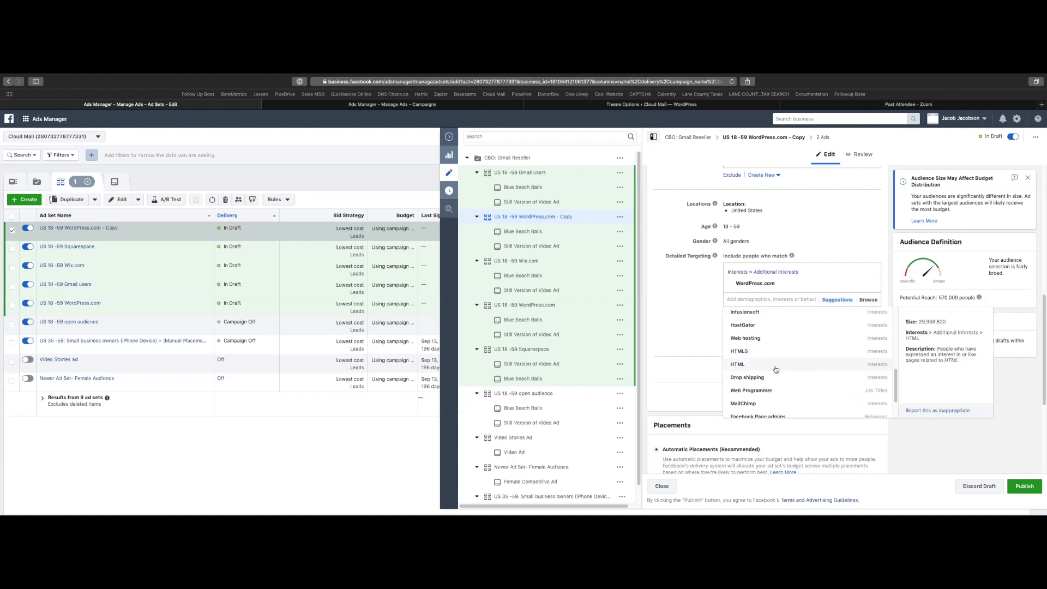
scroll(772, 371, "down", 2)
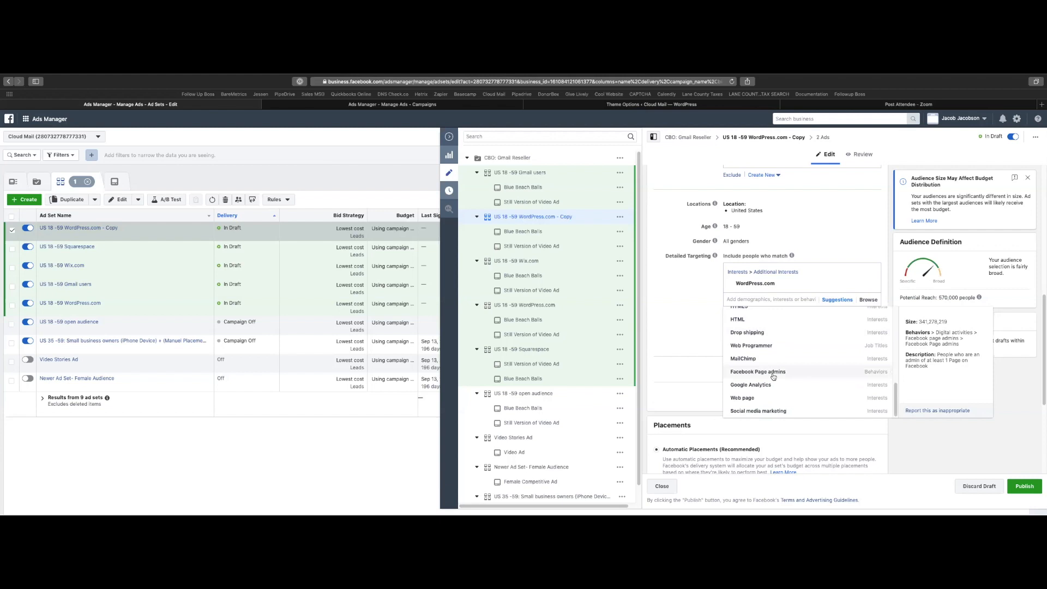
scroll(772, 377, "up", 4)
scroll(773, 376, "up", 4)
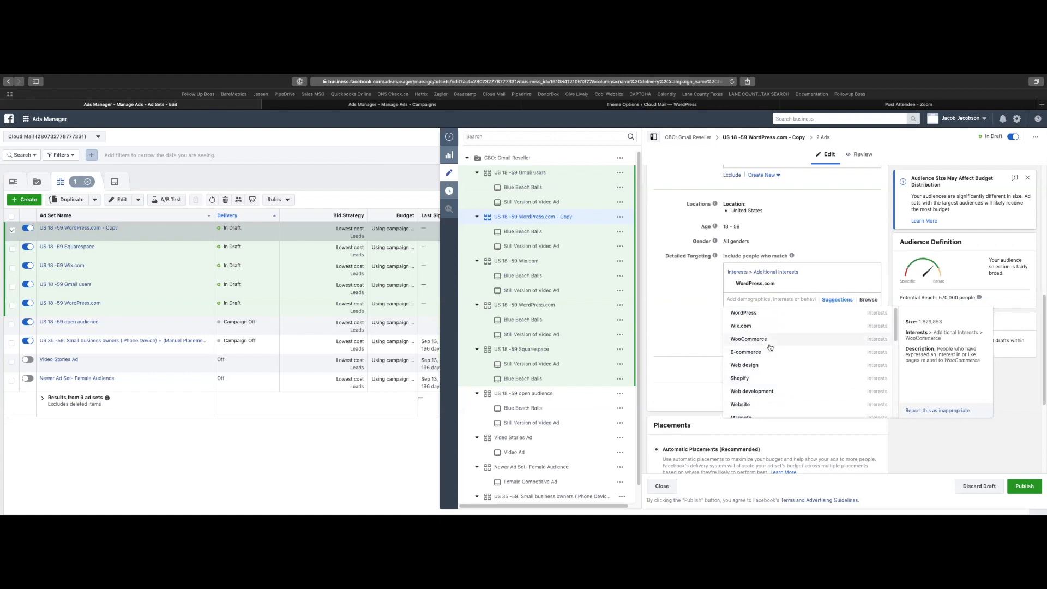
Search detailed targeting for GoDaddy and replace the WordPress.com interest with it in the new copy.
left_click(753, 298)
type("goo")
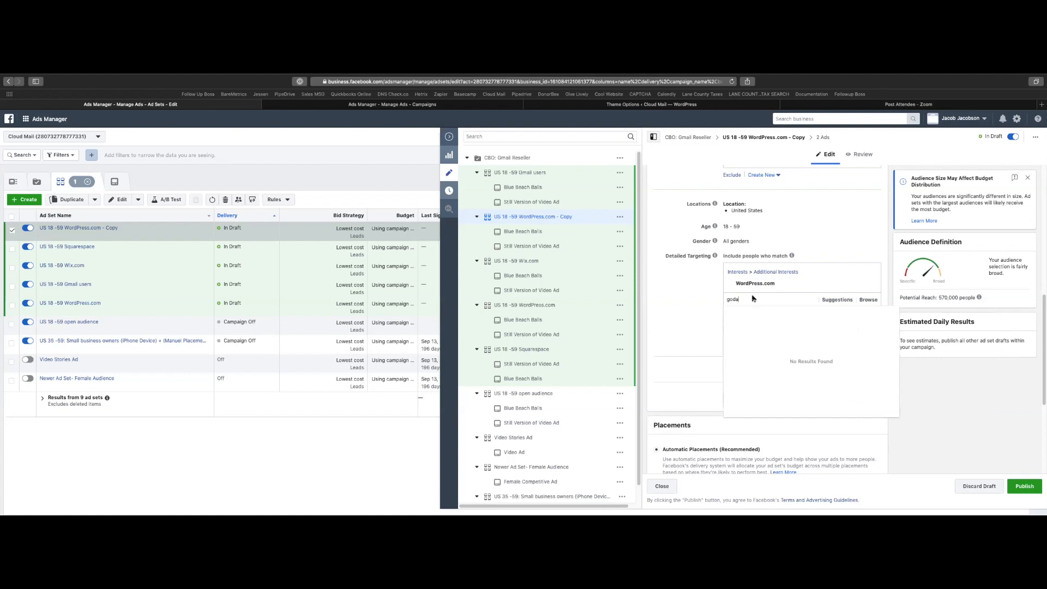
type("ad")
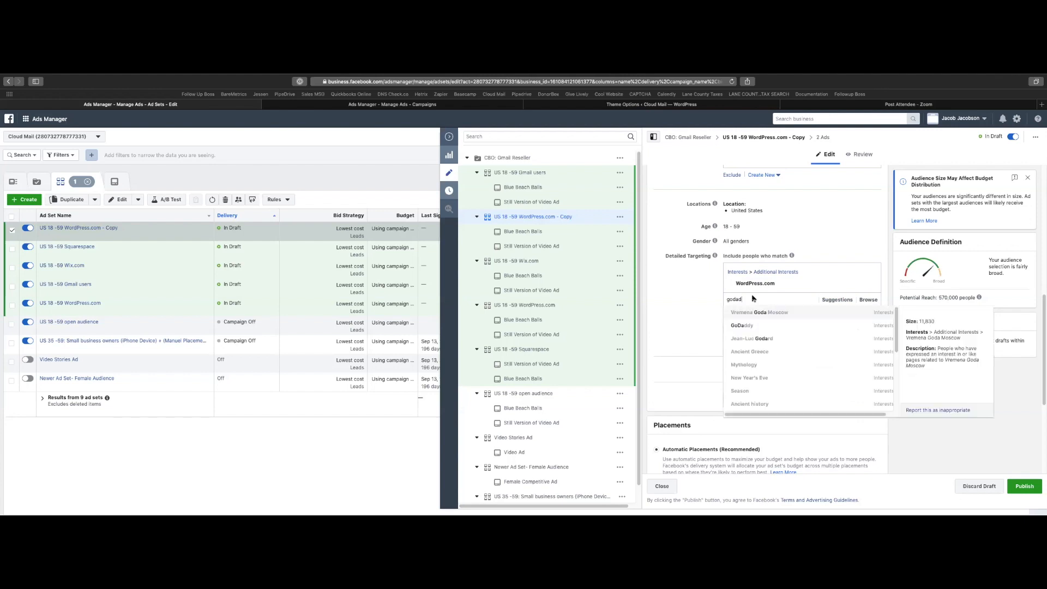
type("d")
left_click(810, 313)
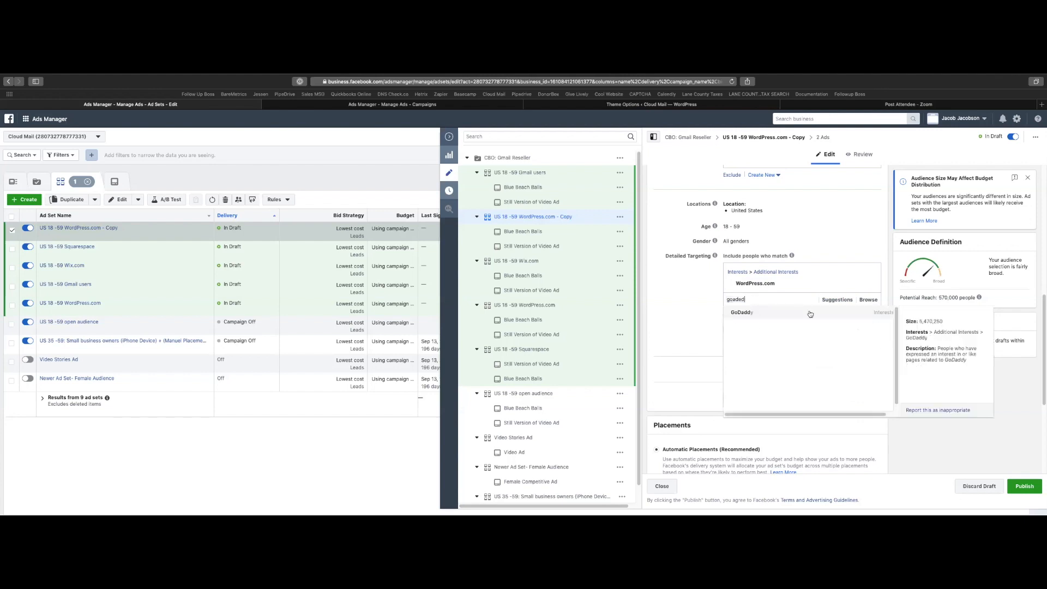
left_click(871, 295)
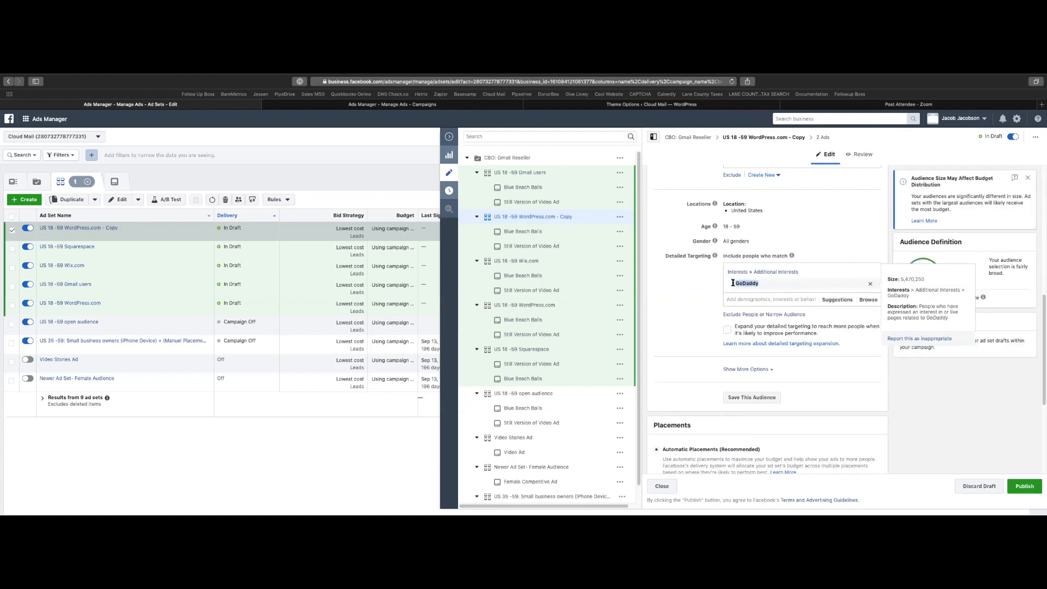
Rename the copied WordPress.com ad set as "US 18 -59 GoDaddy" and collapse the editor.
scroll(733, 286, "up", 10)
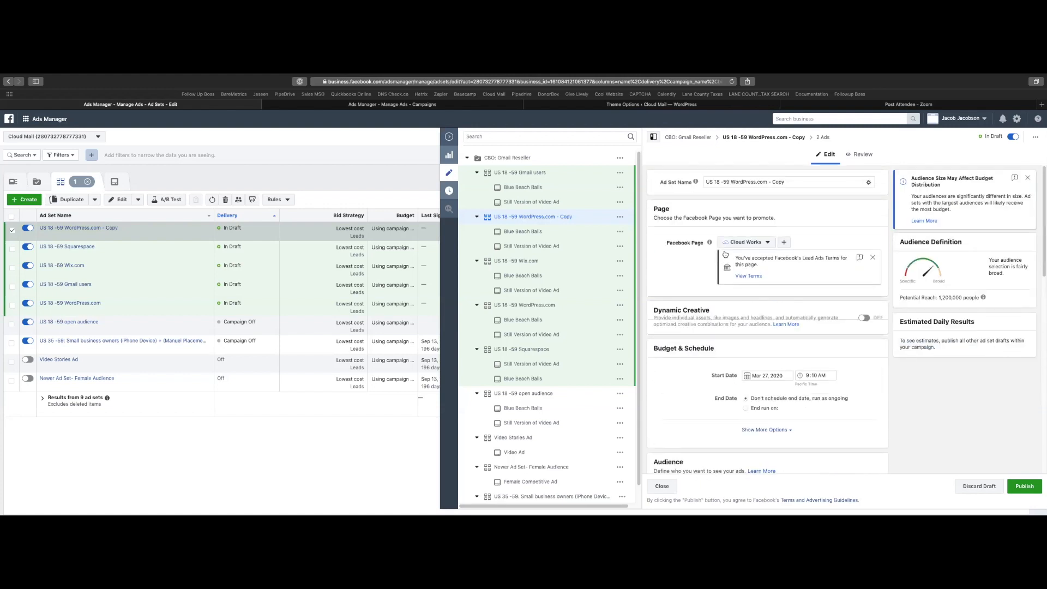
left_click_drag(785, 181, 732, 182)
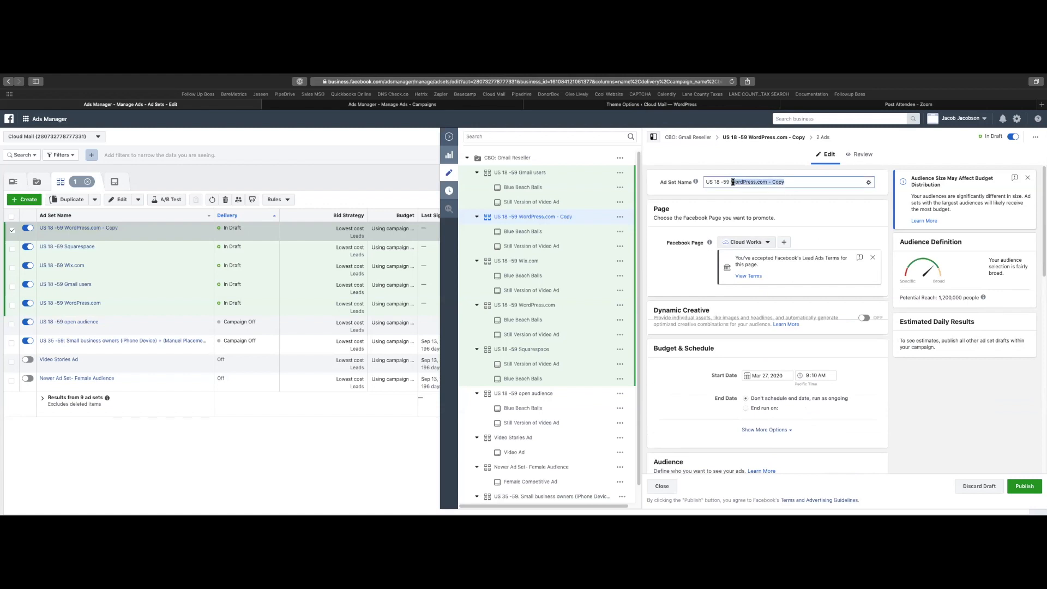
type("GoDaddy")
left_click(449, 136)
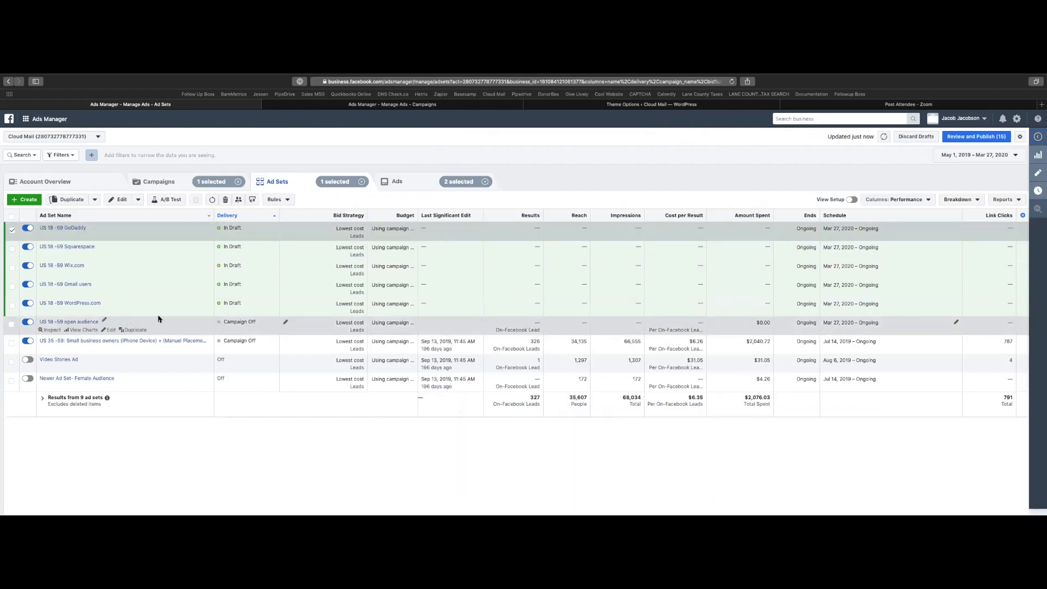
Deselect the GoDaddy ad set and publish all five draft ad sets together with their ads.
left_click(12, 230)
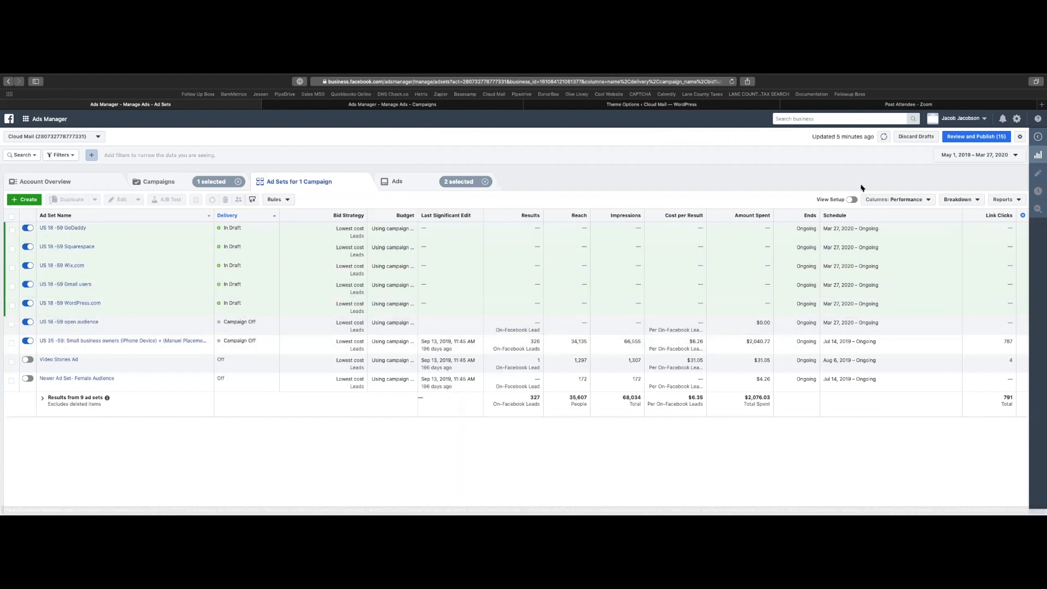
left_click(976, 136)
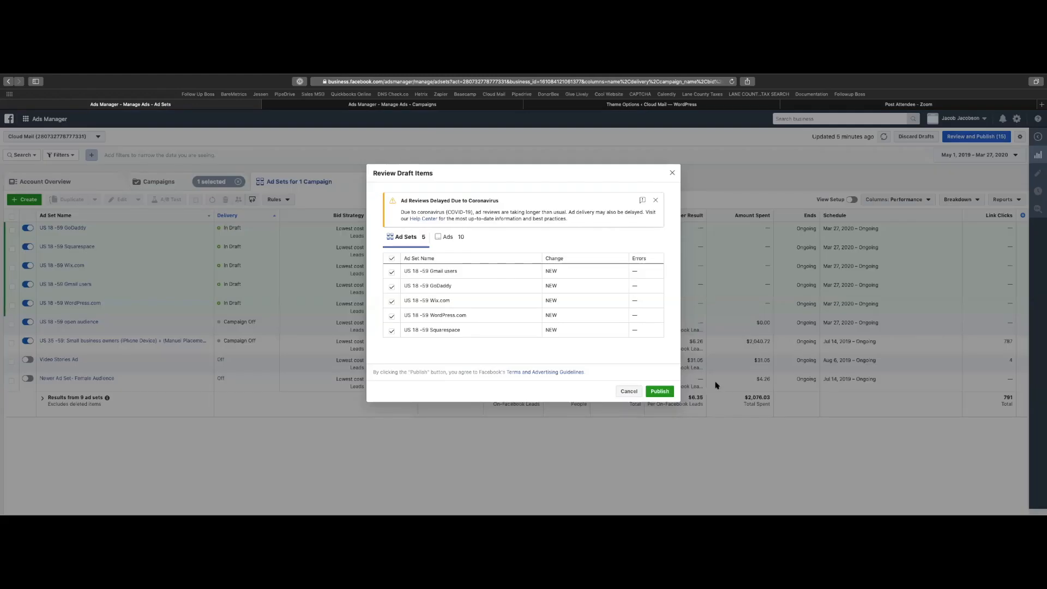
left_click(659, 391)
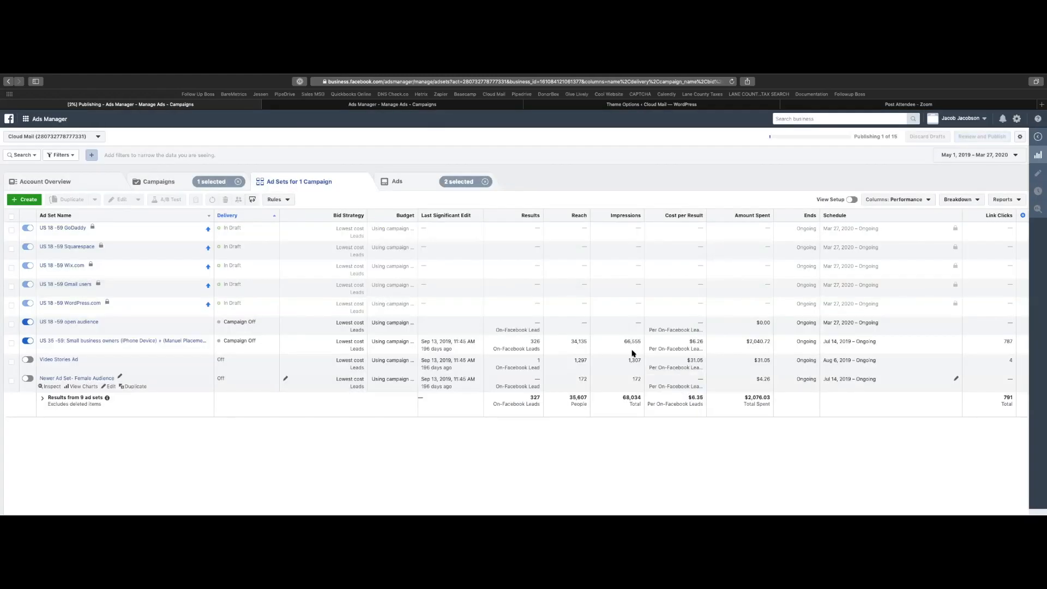
Check the newly published items at the ads, ad sets and campaign levels.
left_click(389, 181)
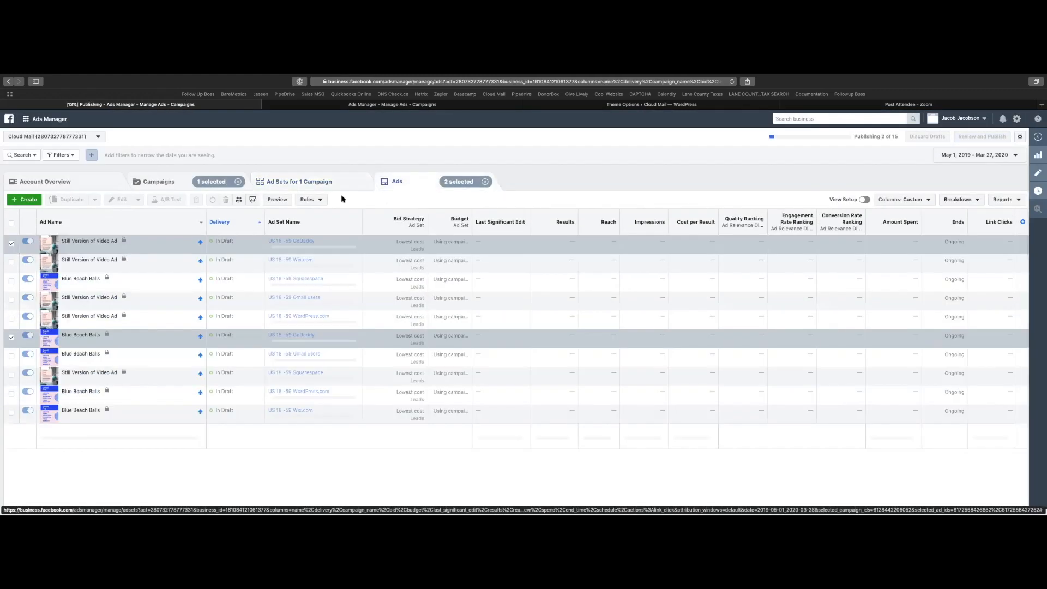
left_click(327, 184)
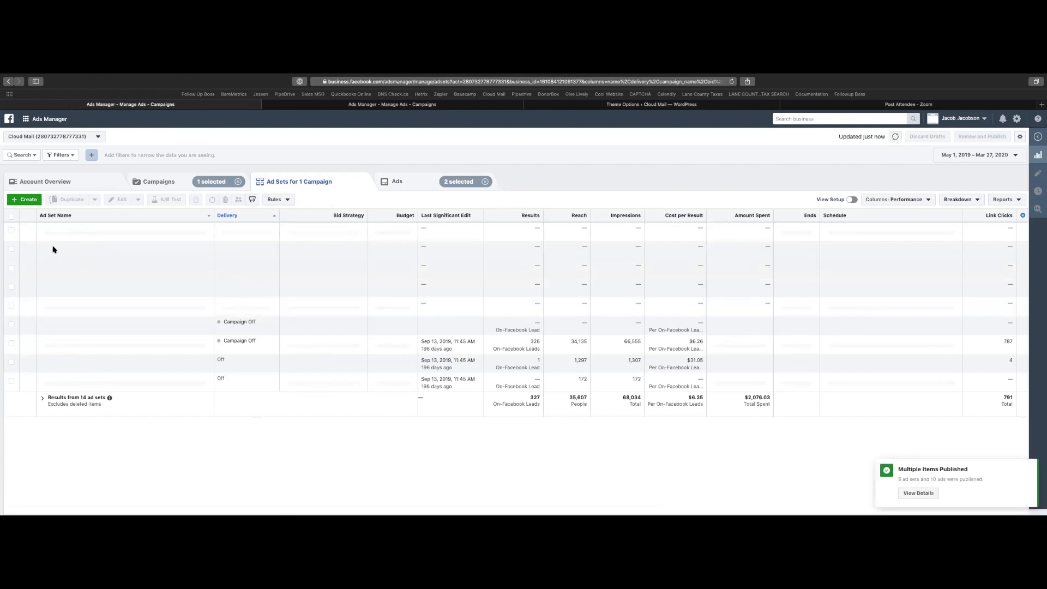
left_click(186, 180)
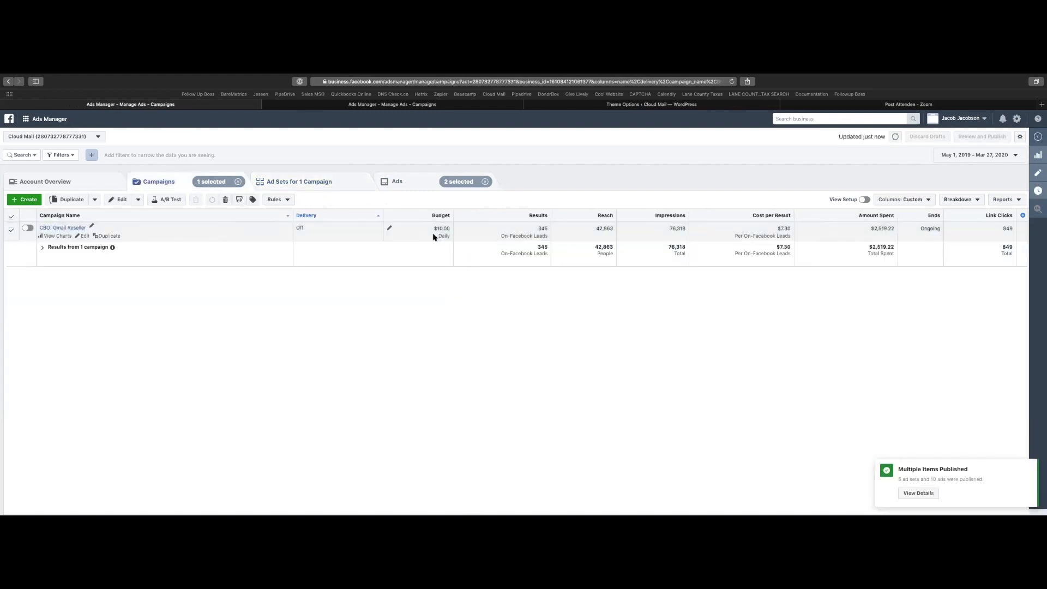
left_click(334, 187)
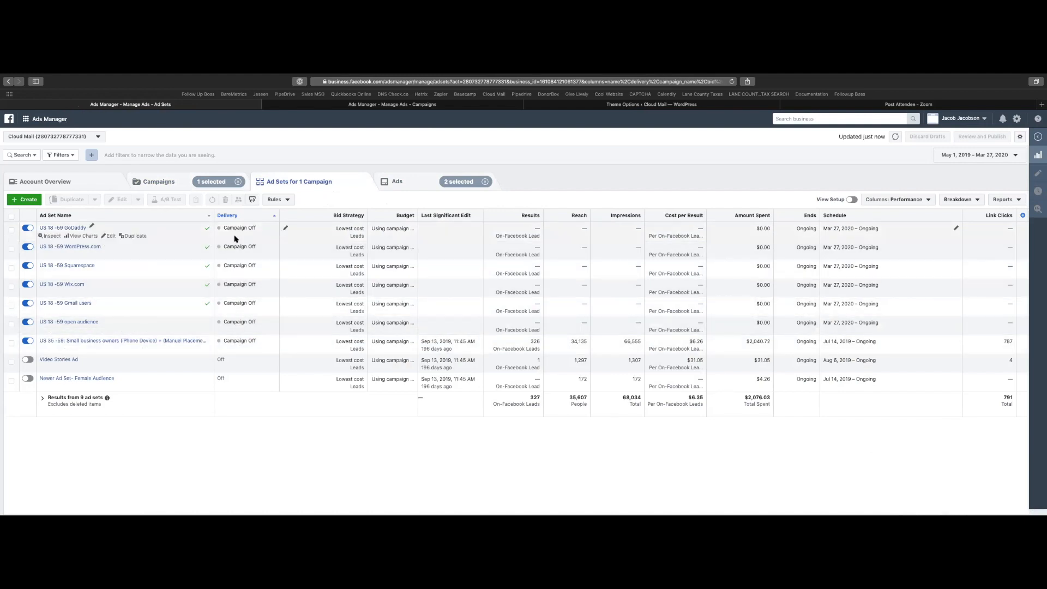
Set the CBO: Gmail Reseller campaign's daily budget to $30.00 and publish the change.
left_click(153, 180)
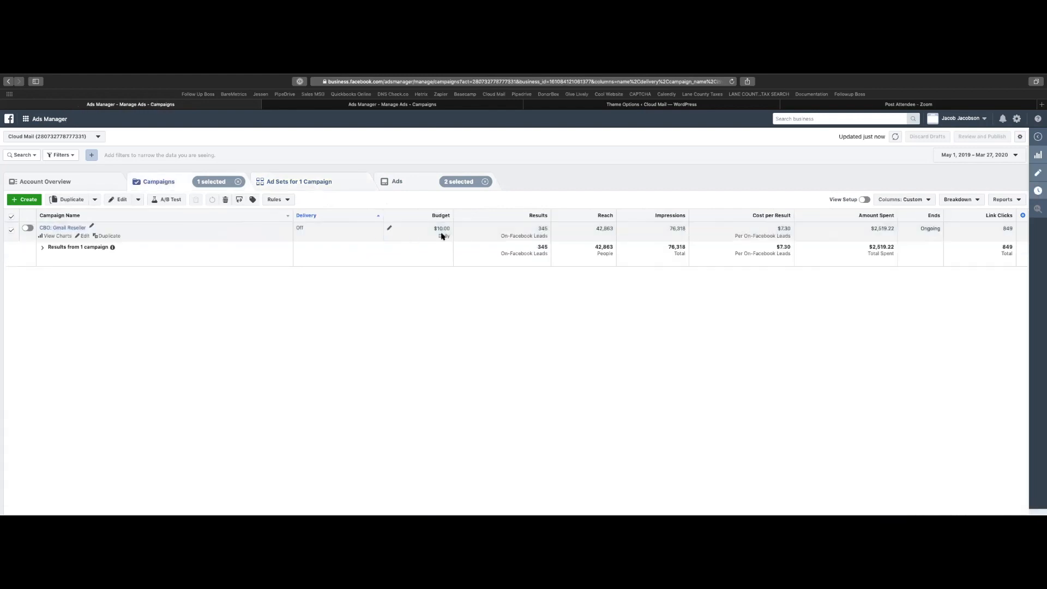
left_click(389, 228)
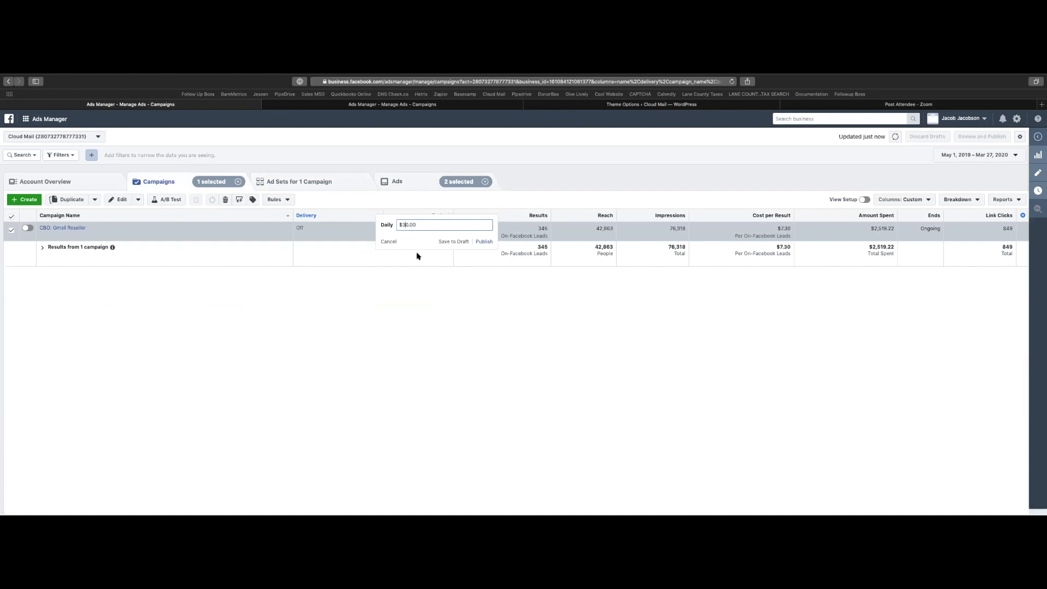
left_click(482, 244)
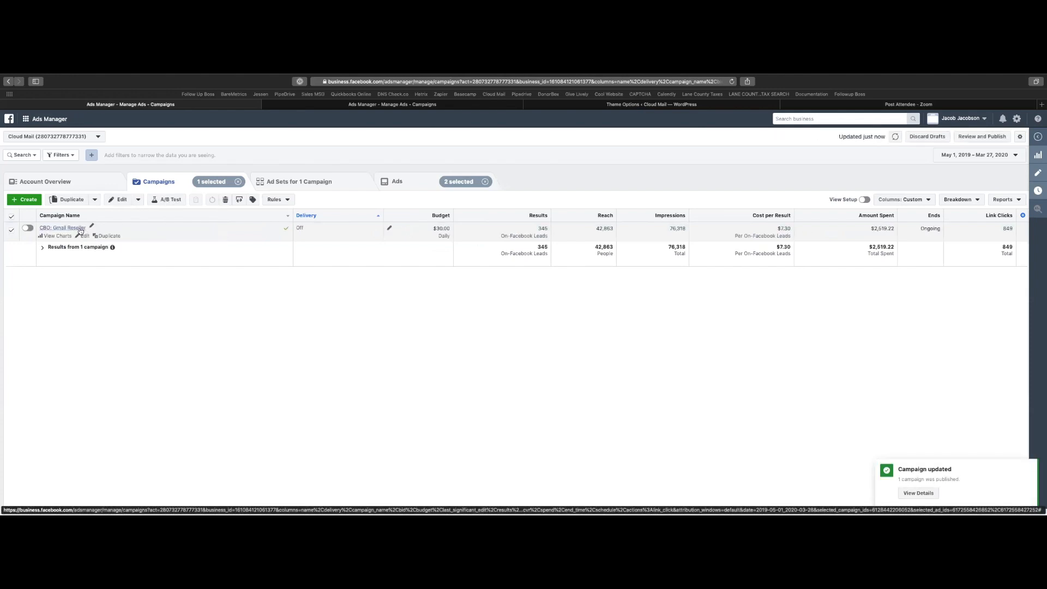
Rename the CBO: Gmail Reseller campaign as "CBO: Interests Testing" and publish the change.
left_click(92, 228)
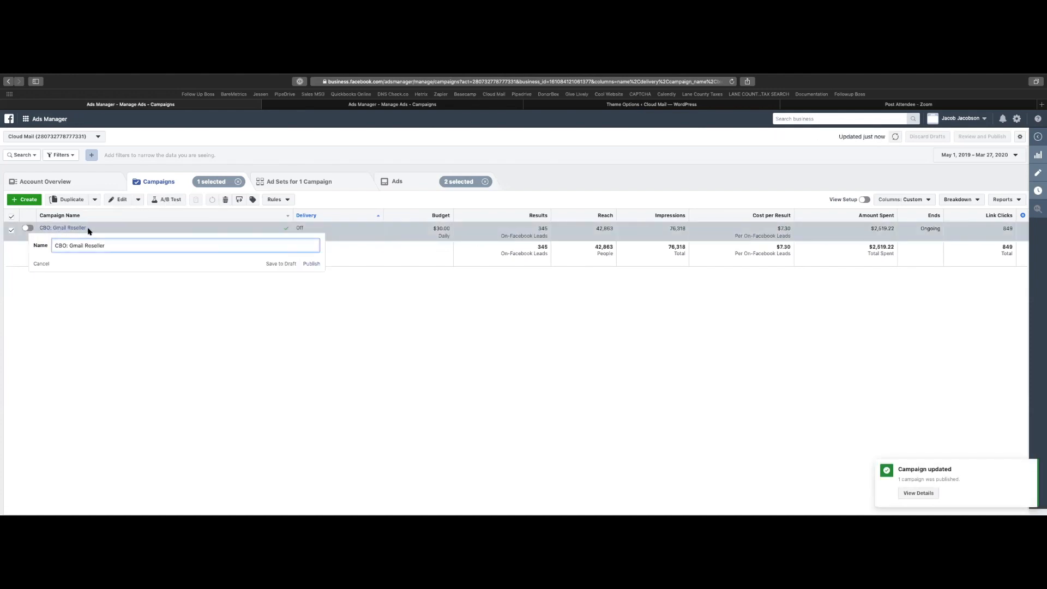
left_click_drag(111, 245, 73, 246)
type("Interests Testing")
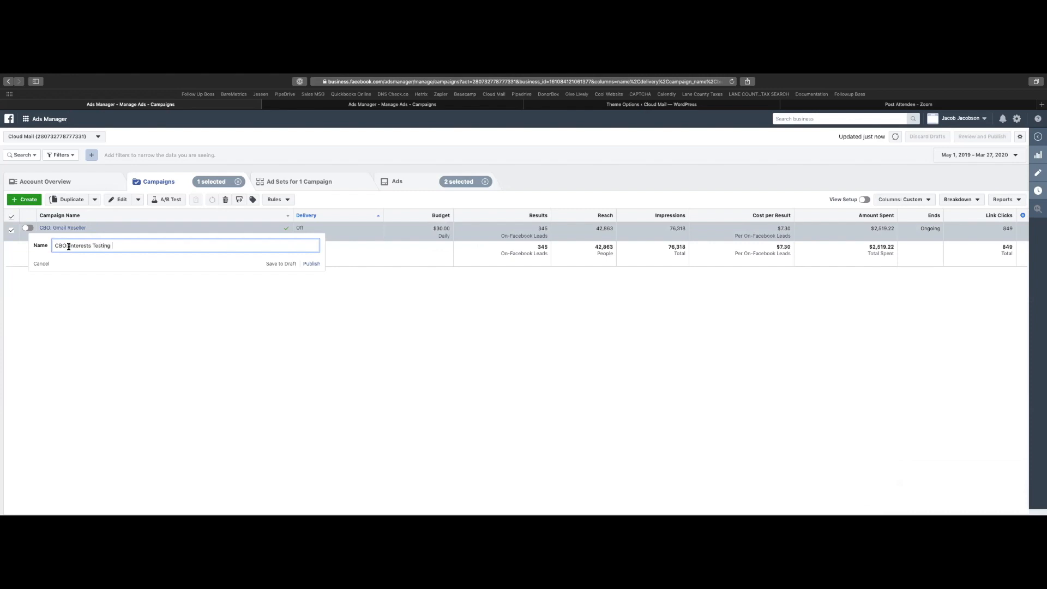
left_click(277, 264)
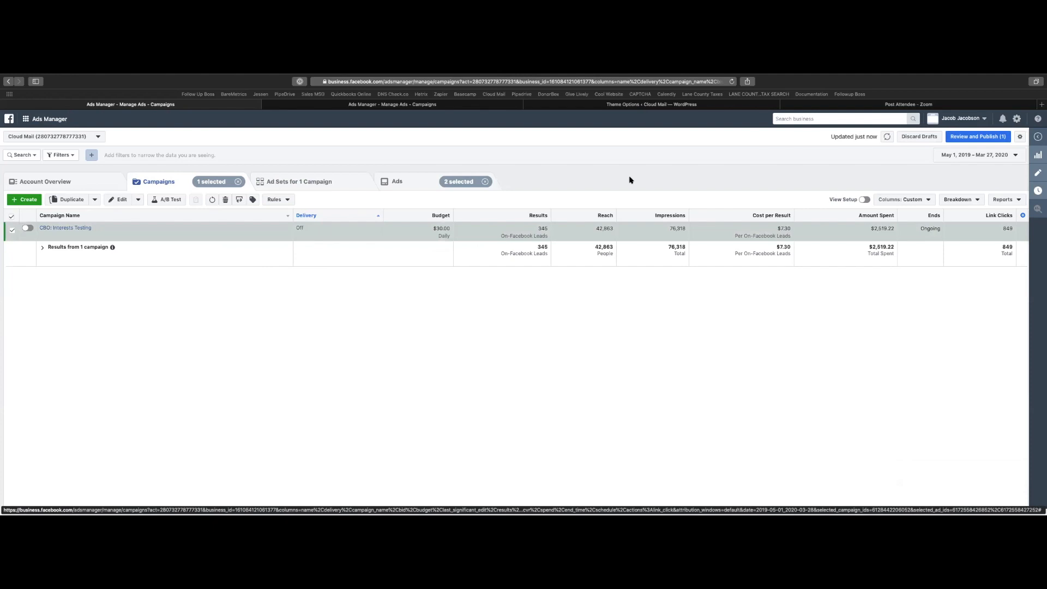
left_click(956, 137)
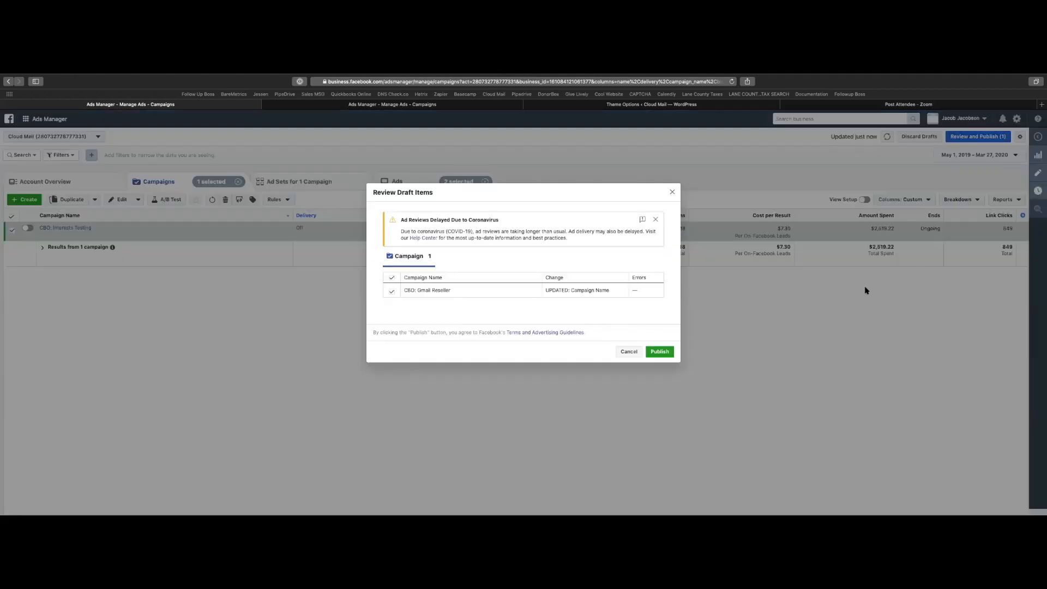
left_click(658, 350)
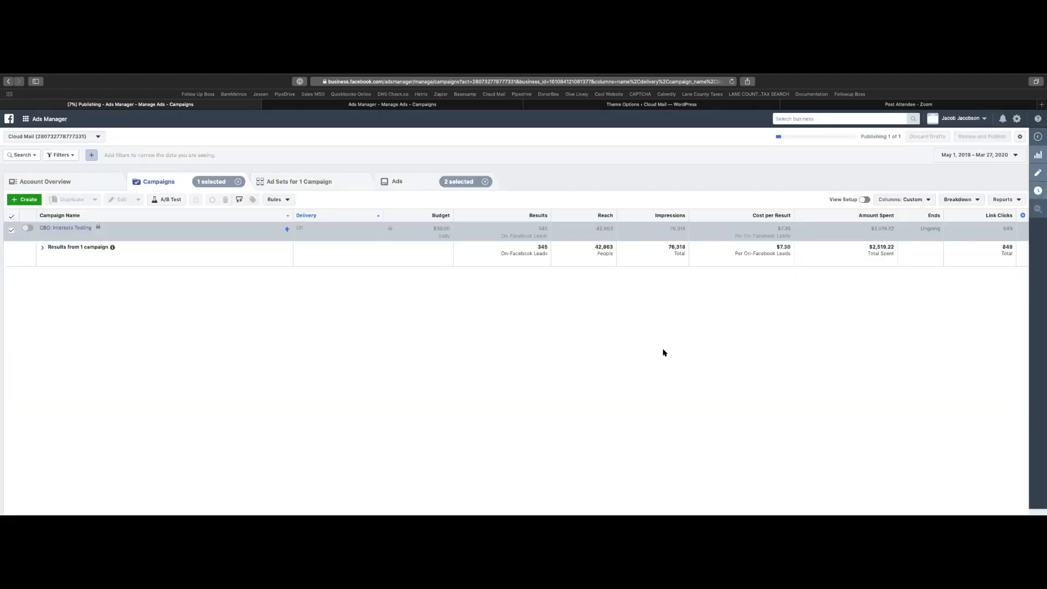
Review the ad sets in the renamed campaign and select the small business owners ad set.
left_click(319, 188)
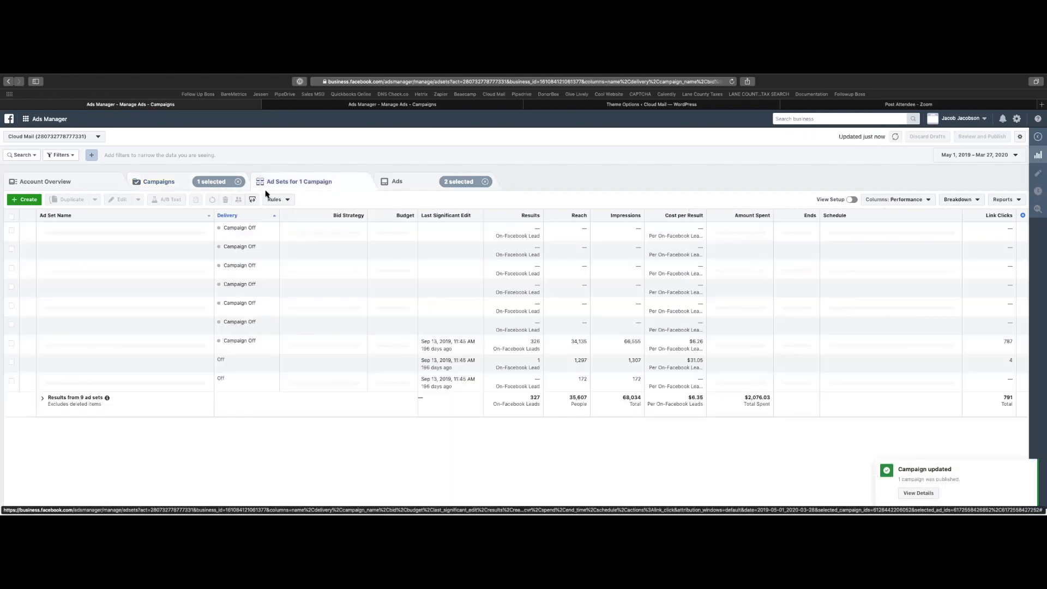
mouse_move(121, 336)
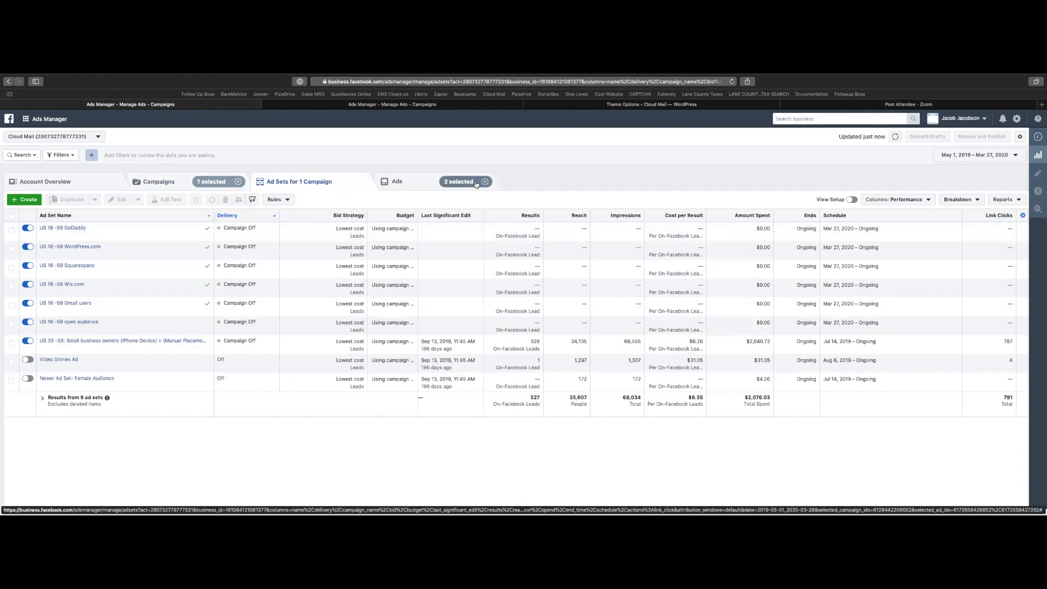
left_click(535, 341)
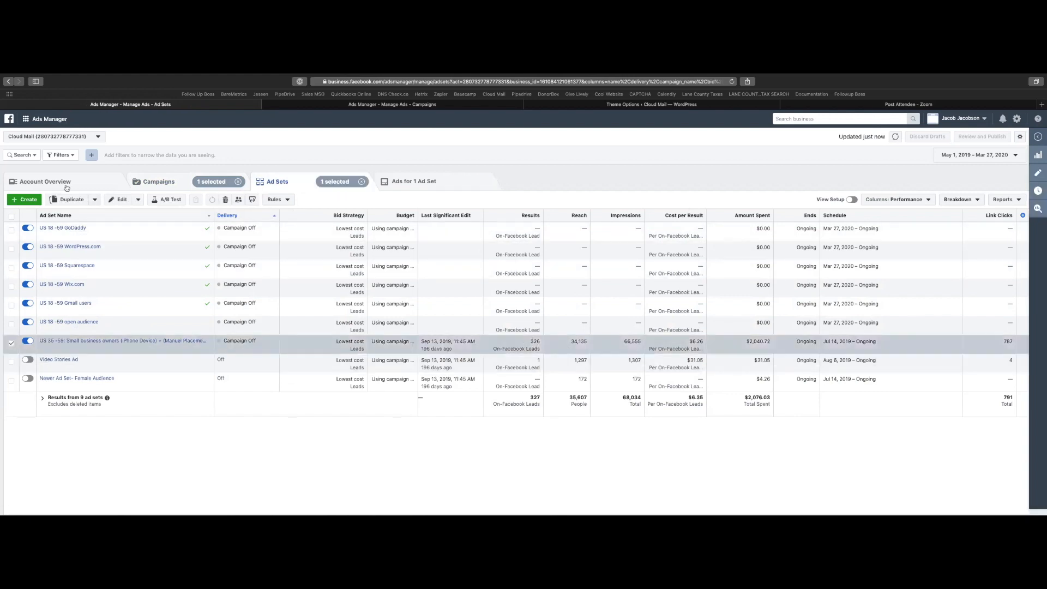
left_click(158, 182)
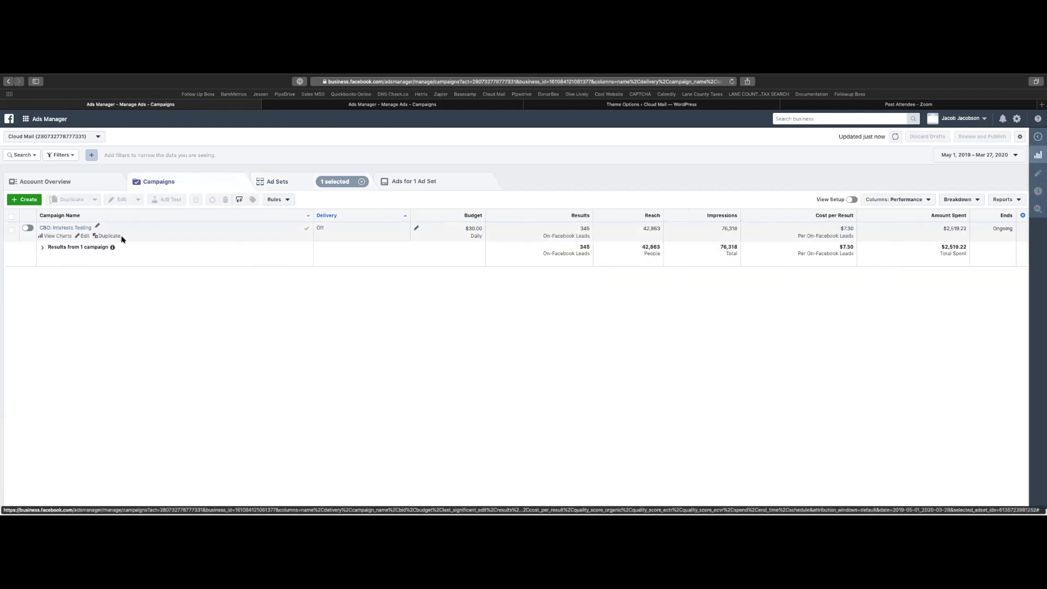
left_click(112, 236)
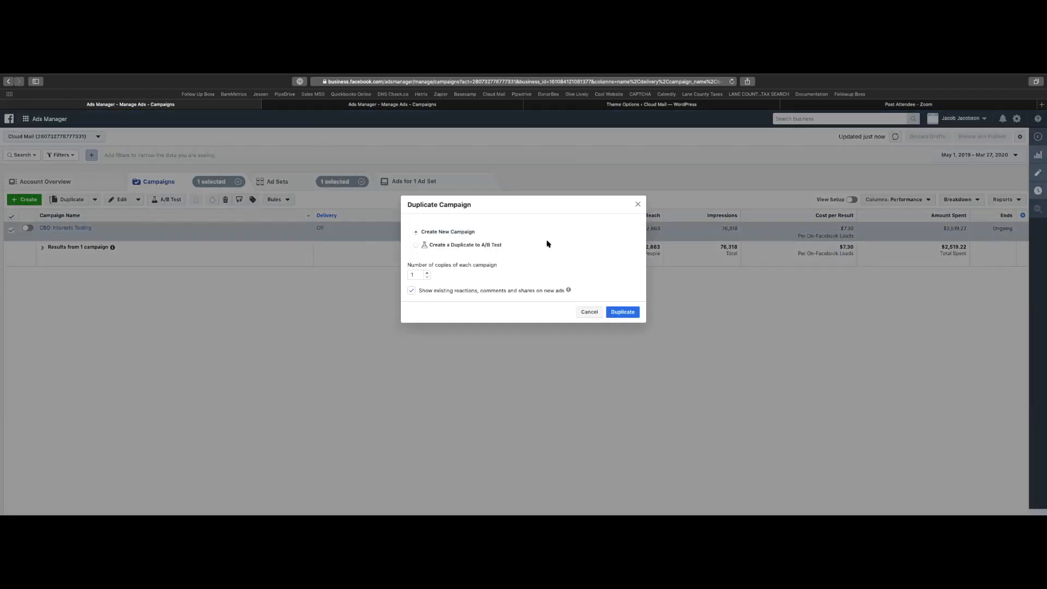
left_click(593, 314)
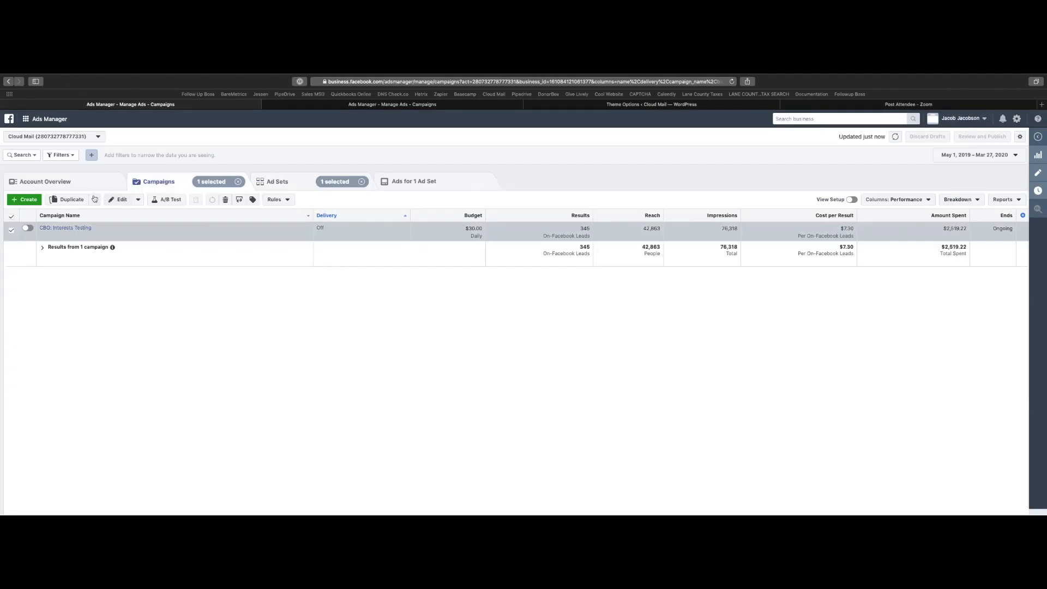
left_click(24, 200)
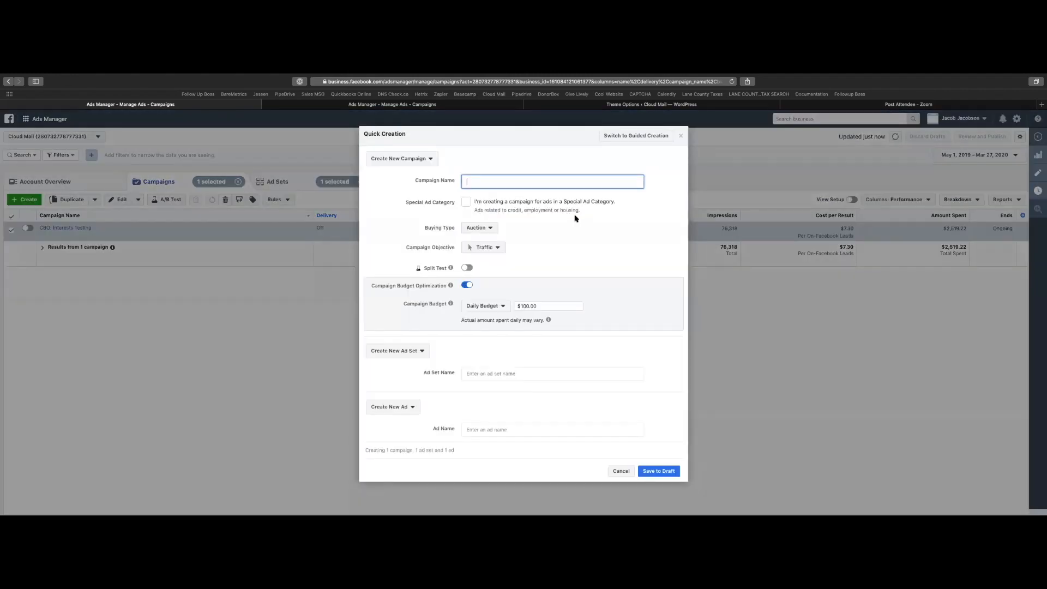
left_click(620, 470)
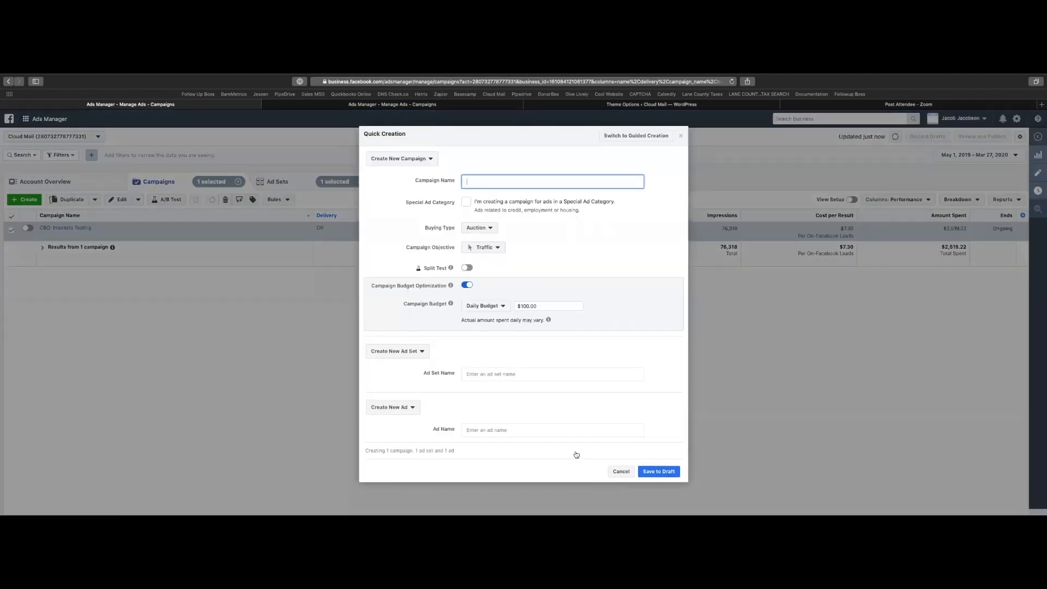
Duplicate the "US 18 -59 open audience" ad set into a new Lead generation campaign named "CBO: Lookalikes Testing".
left_click(295, 184)
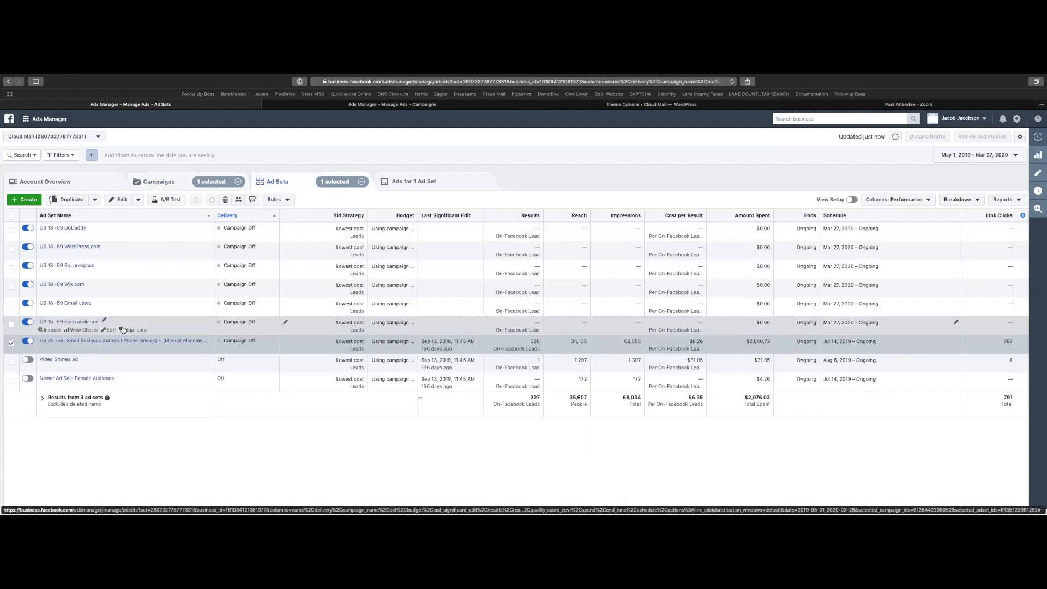
left_click(127, 330)
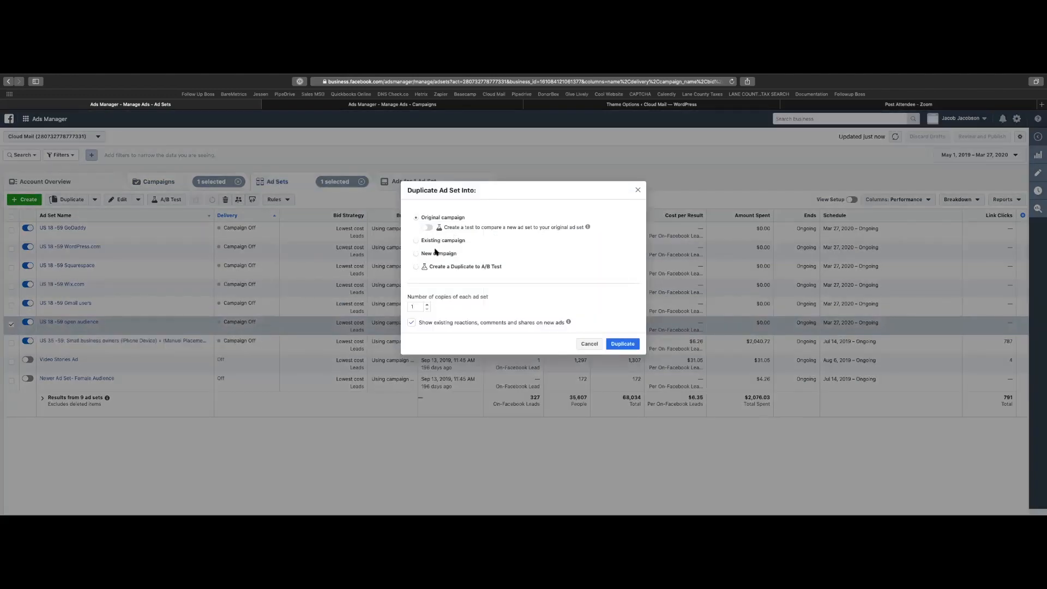
left_click(438, 253)
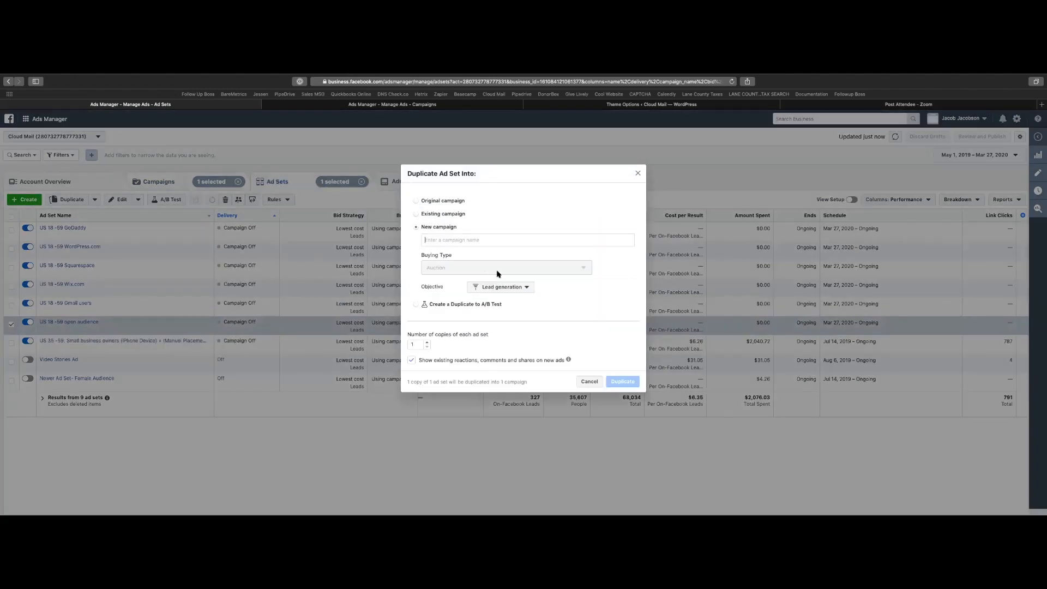
left_click(468, 247)
type("CBO: Lookalikes Testing")
left_click(500, 291)
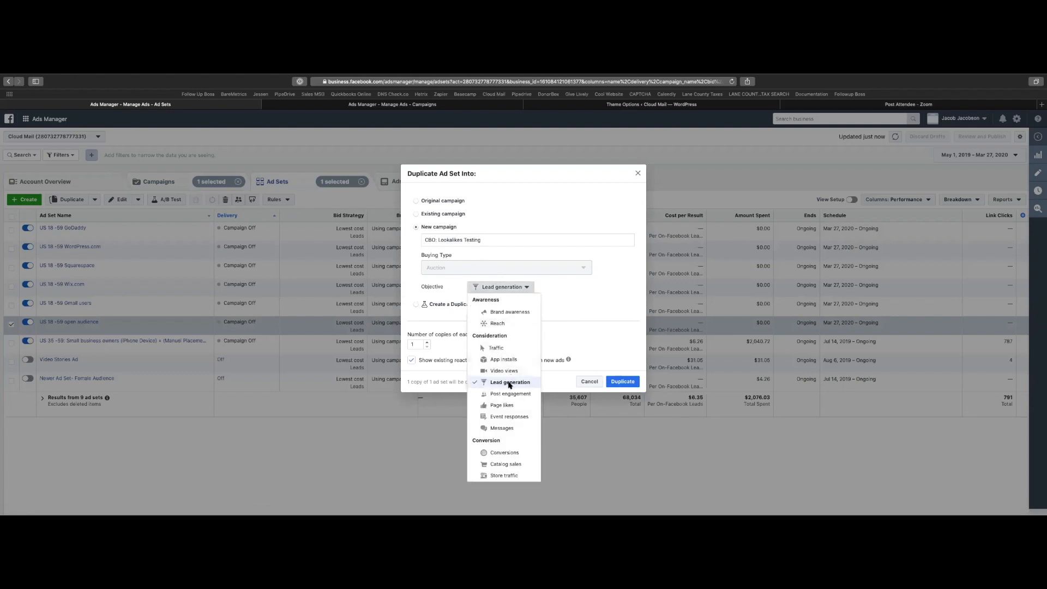
left_click(506, 286)
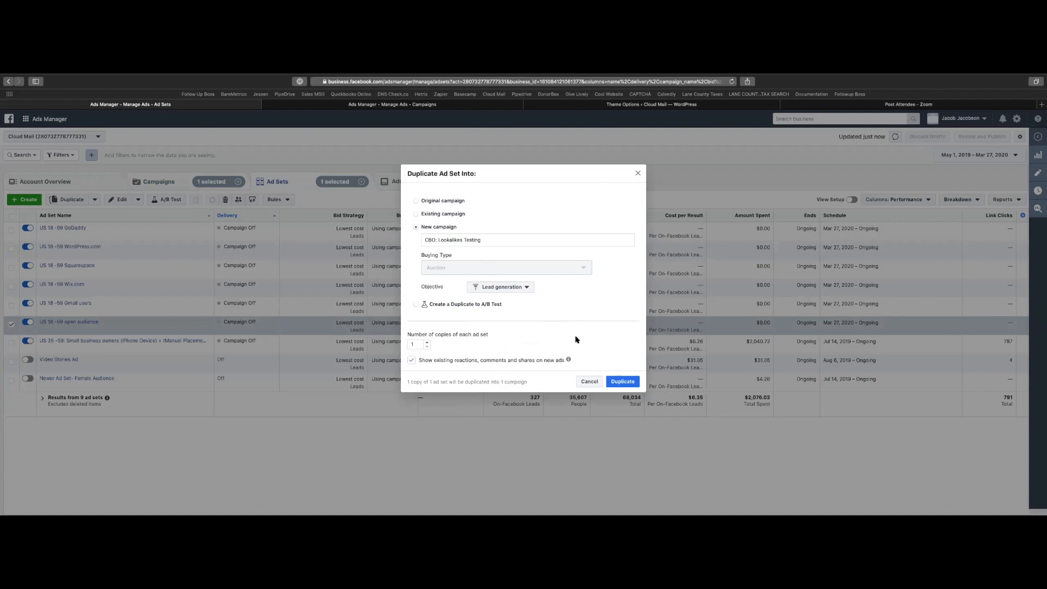
left_click(616, 381)
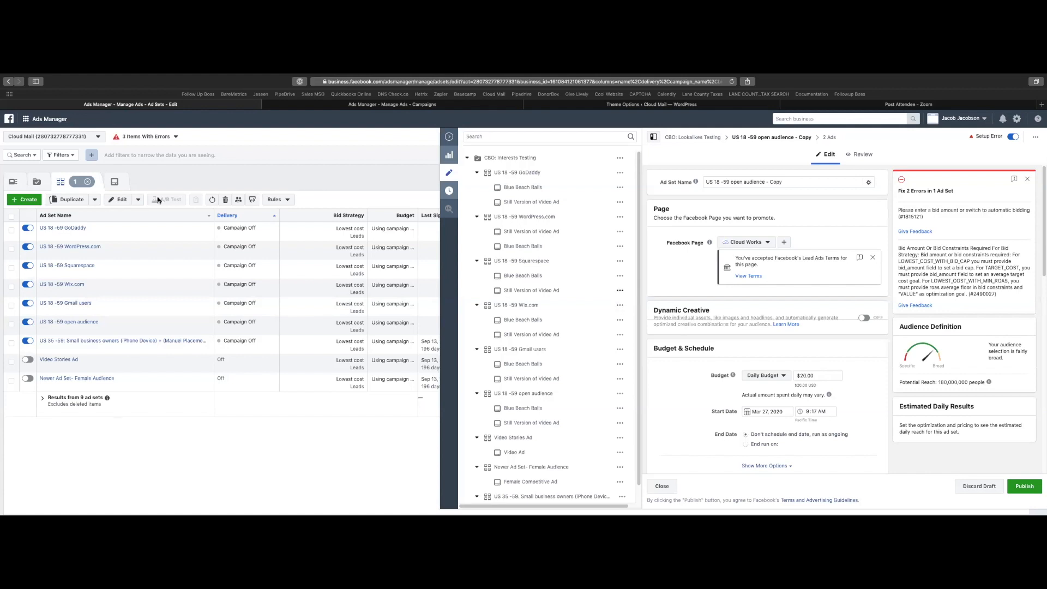
Show the copied ad set in the CBO: Lookalikes Testing campaign and start a lead form custom audience in its audience settings.
left_click(38, 182)
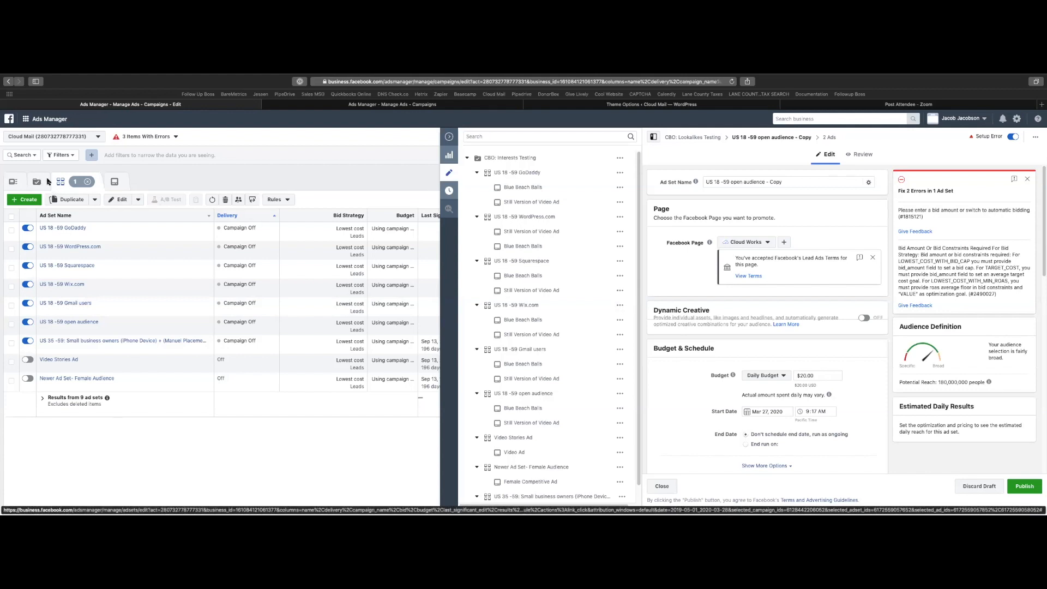
left_click(202, 233)
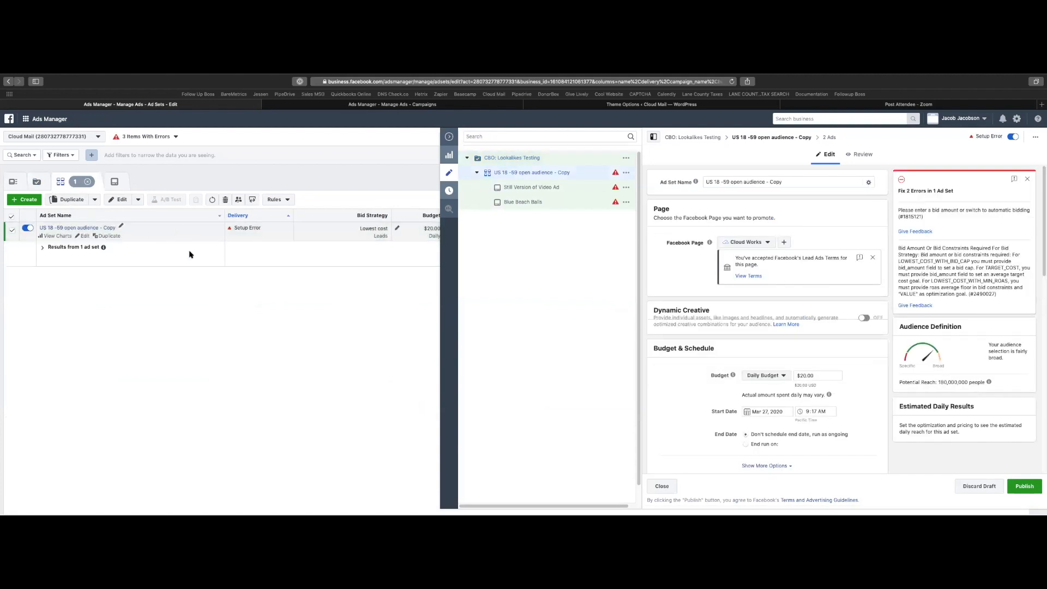
scroll(740, 314, "down", 10)
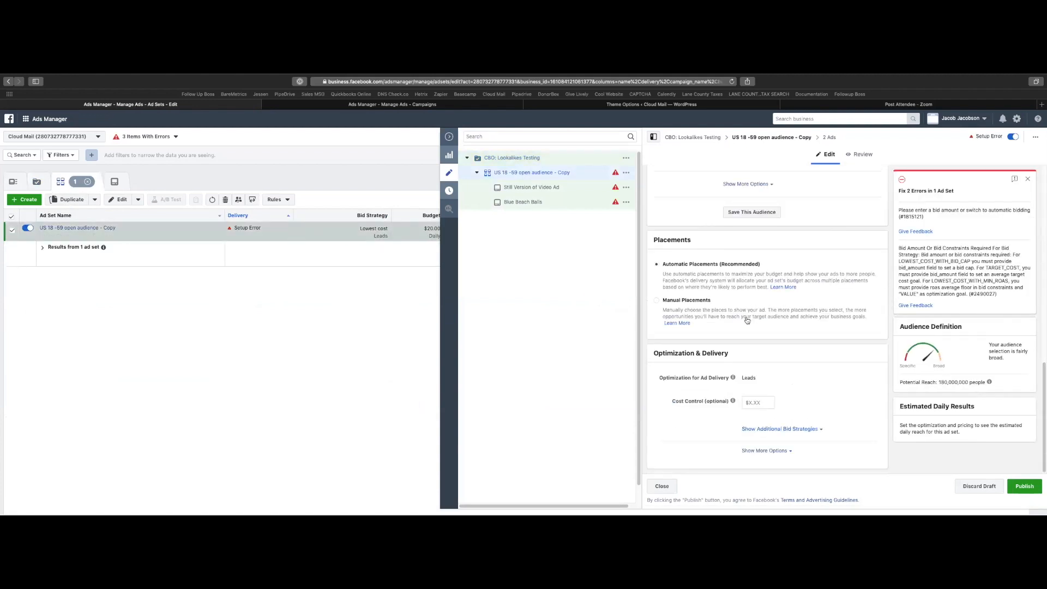
scroll(748, 322, "up", 10)
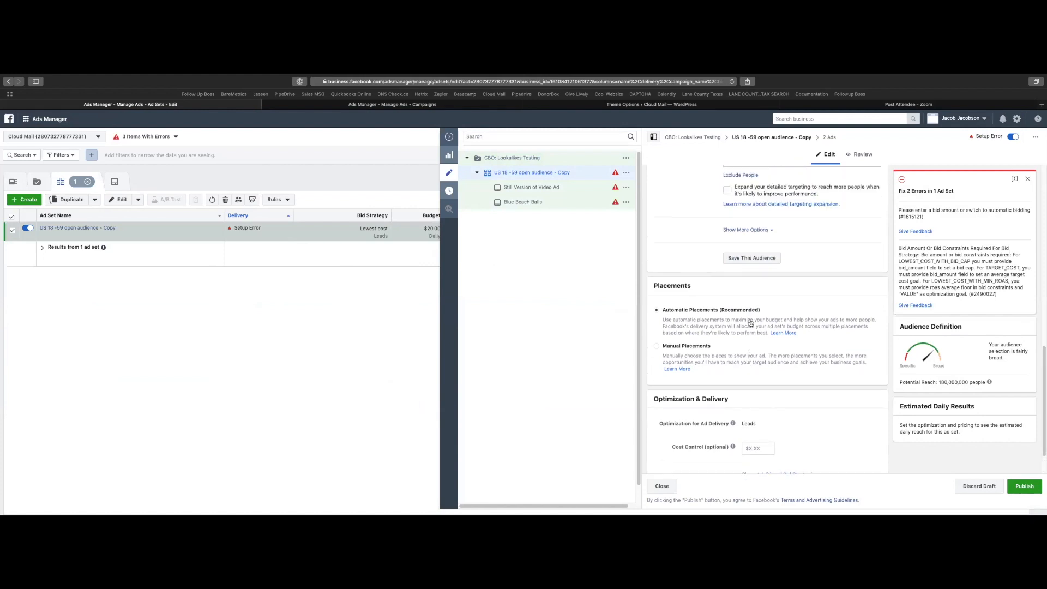
scroll(750, 322, "down", 3)
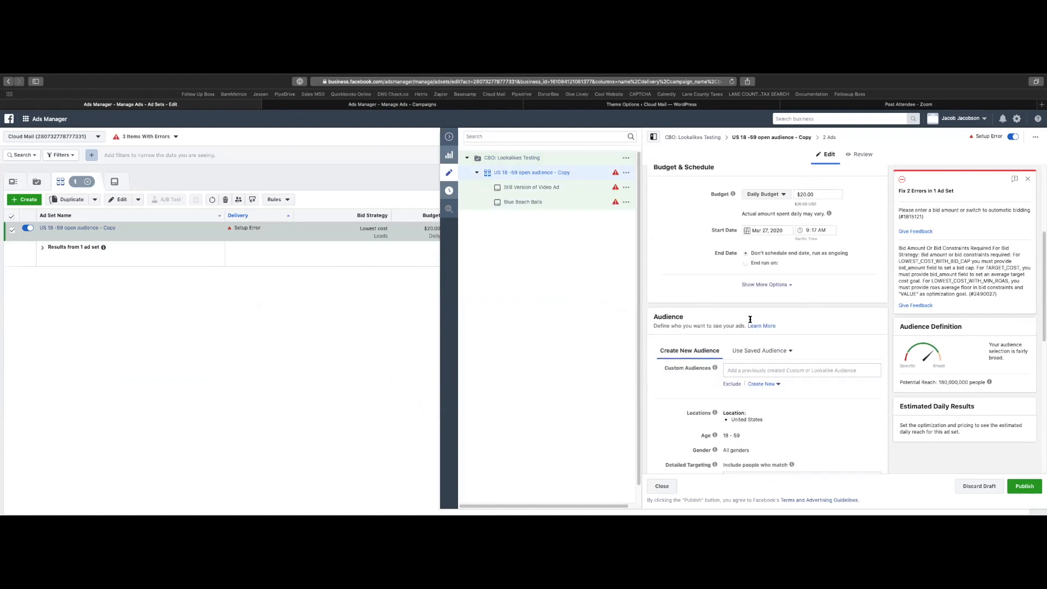
scroll(750, 322, "down", 2)
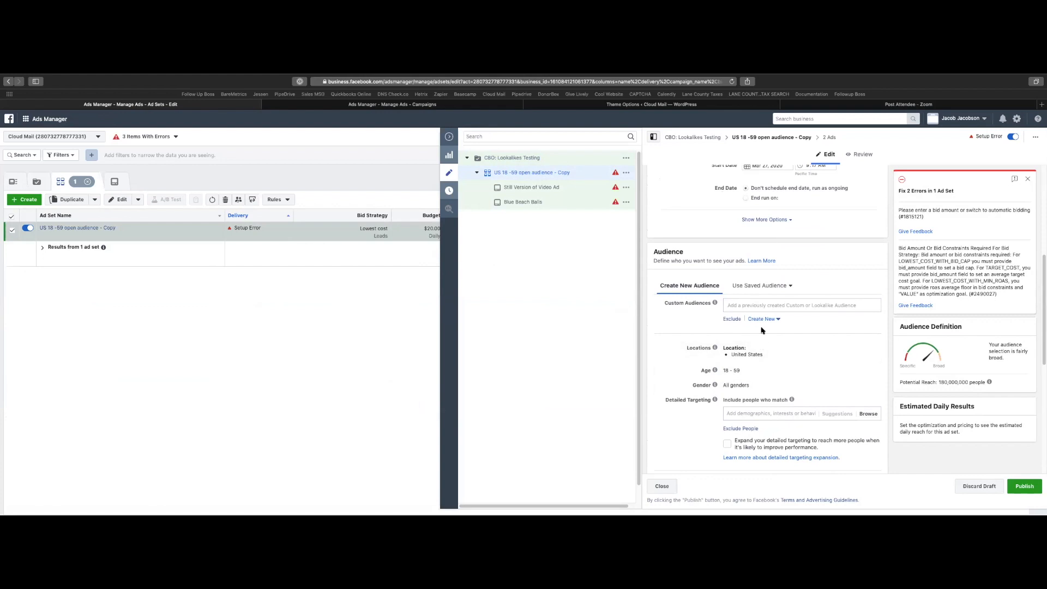
left_click(751, 305)
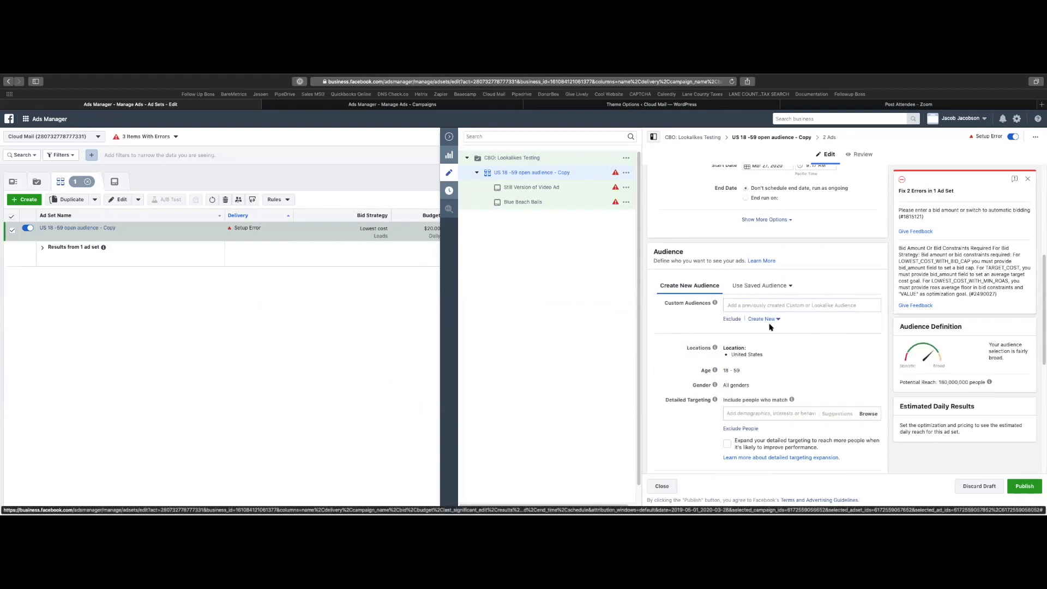
left_click(766, 320)
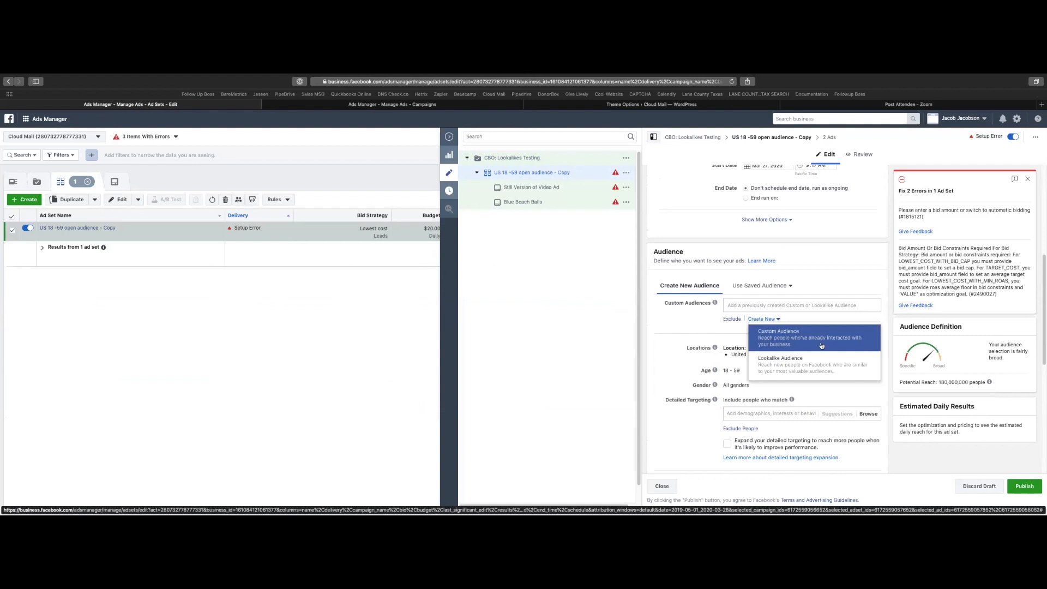
left_click(778, 332)
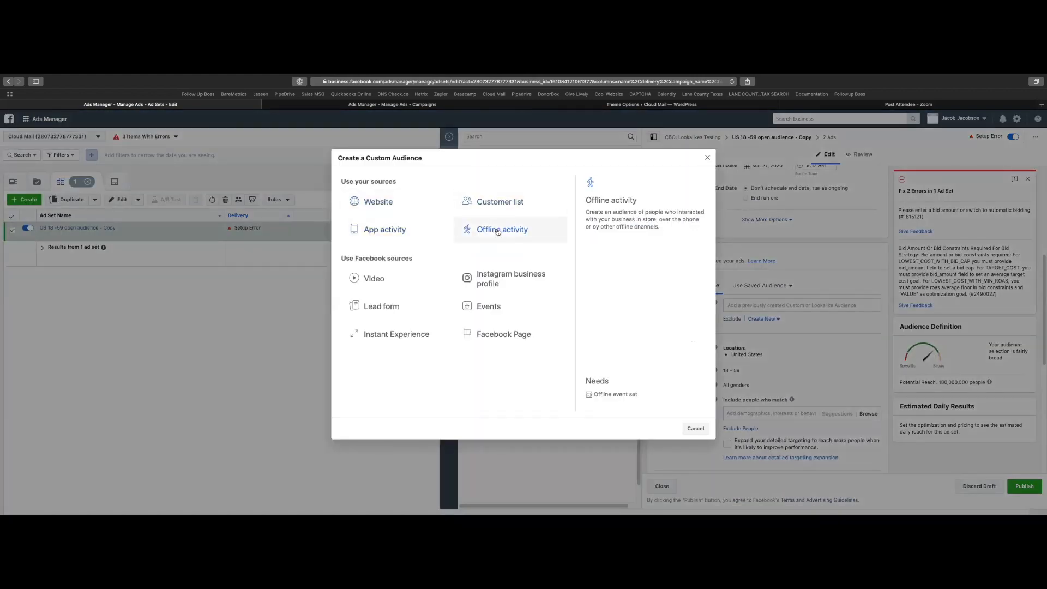
key("Escape")
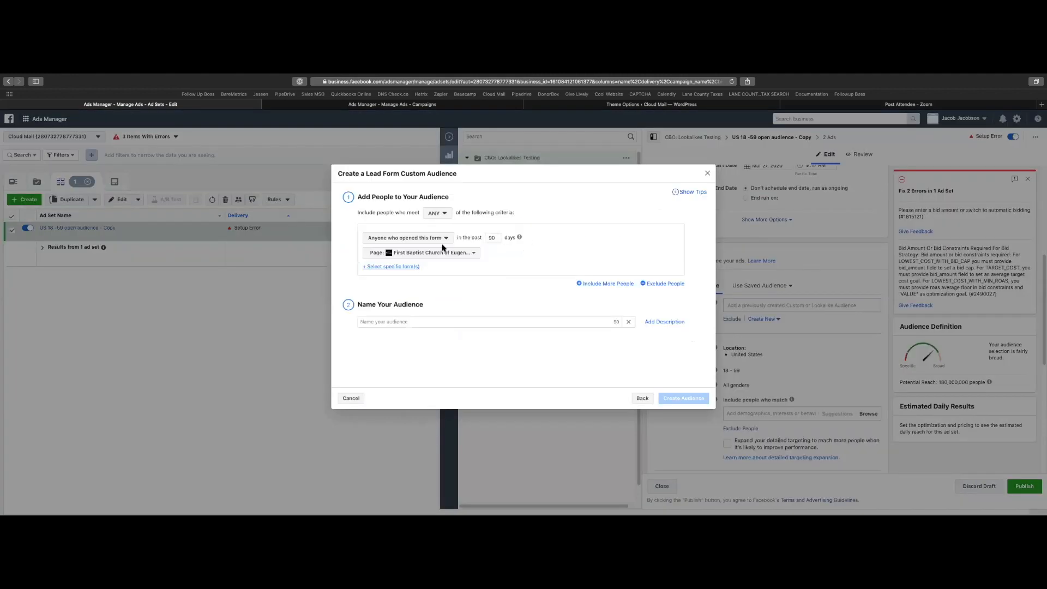
Set the custom audience's source page to Cloud Works and enable choosing specific lead forms.
left_click(458, 253)
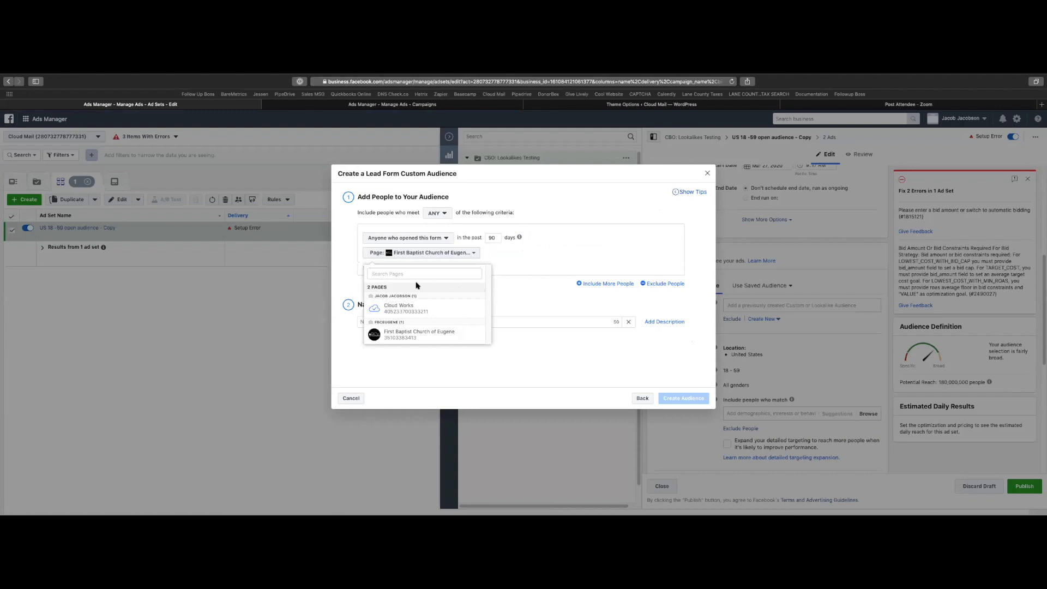
left_click(456, 301)
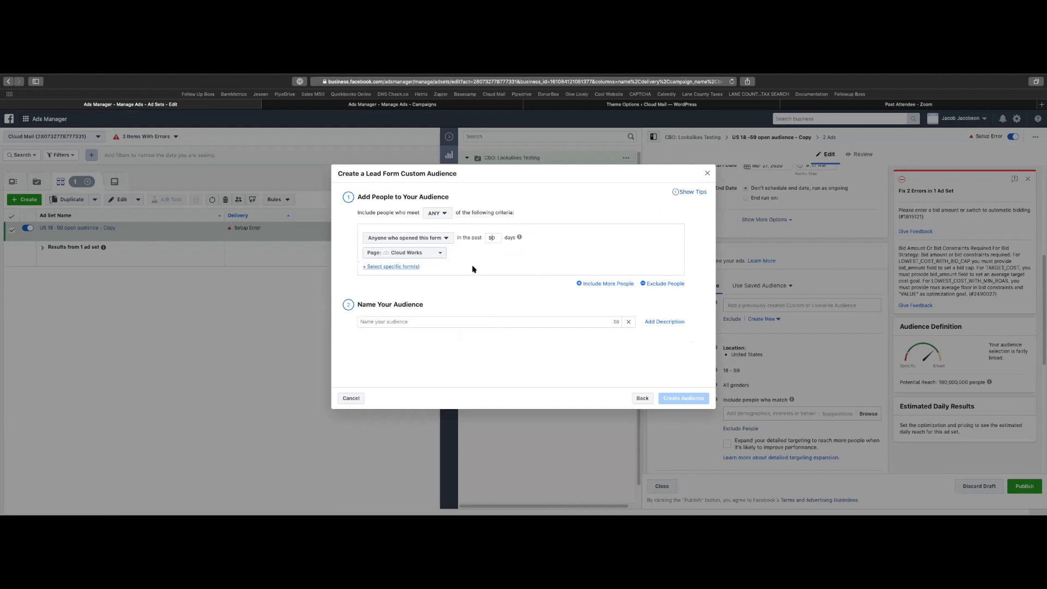
left_click(414, 267)
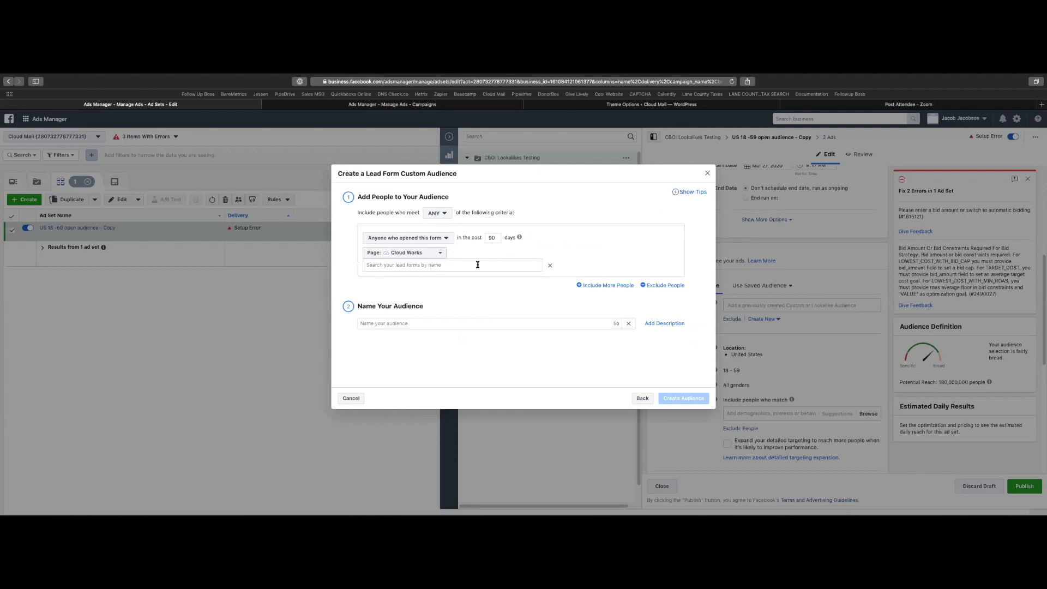
Target people who opened and submitted the form in the past 90 days, choosing the Phone Form lead form.
left_click(441, 238)
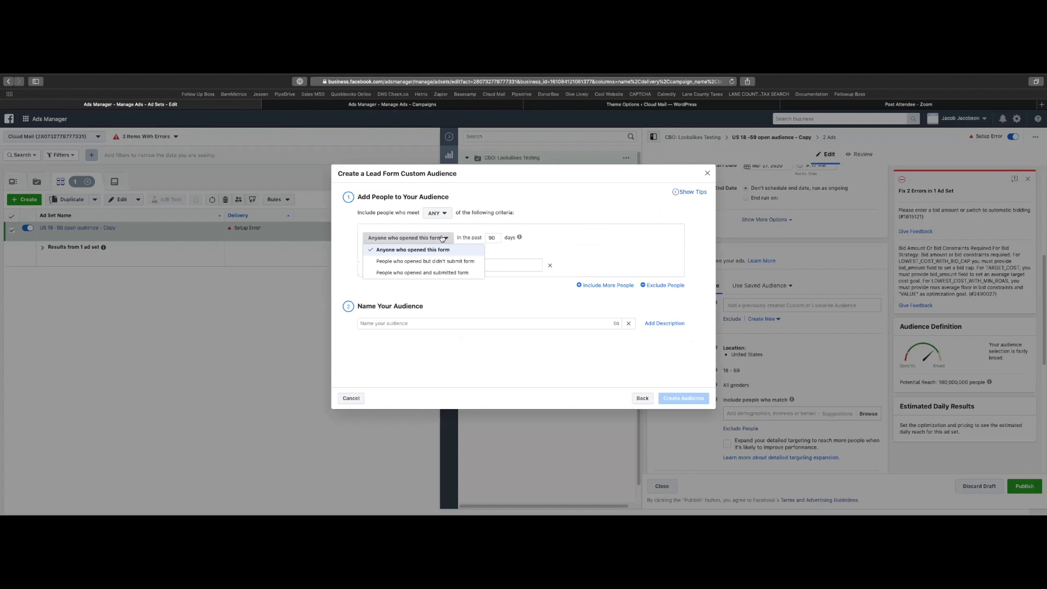
left_click(431, 273)
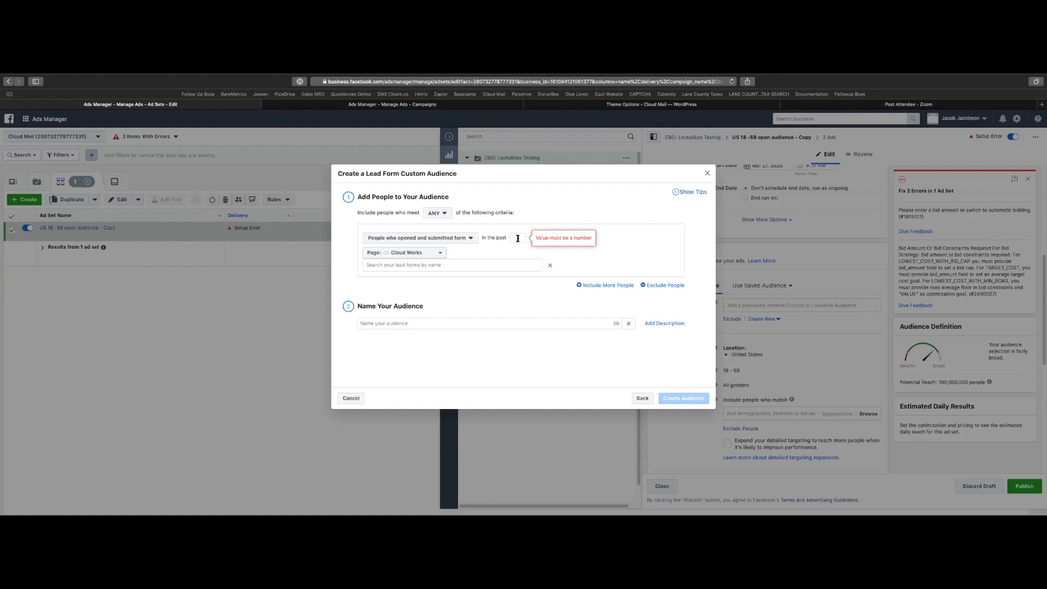
type("1")
key("BackSpace")
type("90")
left_click(397, 265)
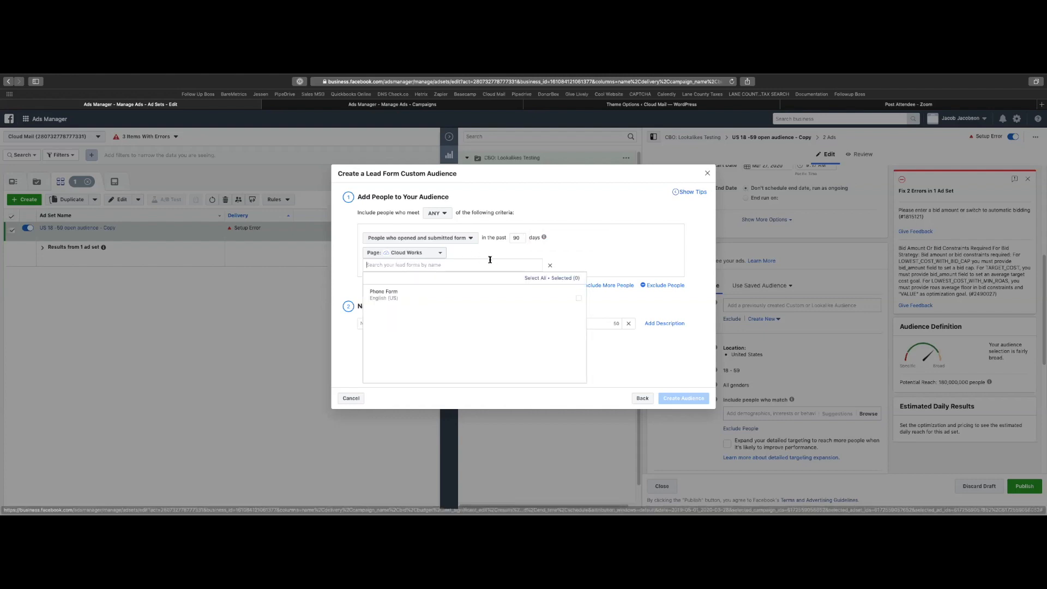
left_click(458, 295)
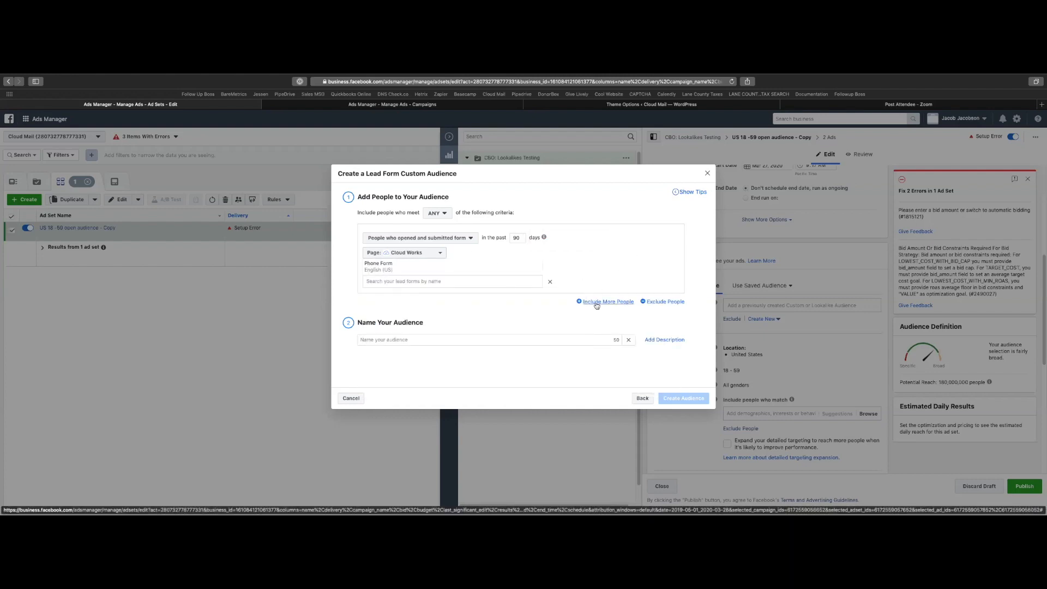
Name the custom audience "People who opened and submitted form (90d)".
left_click(520, 337)
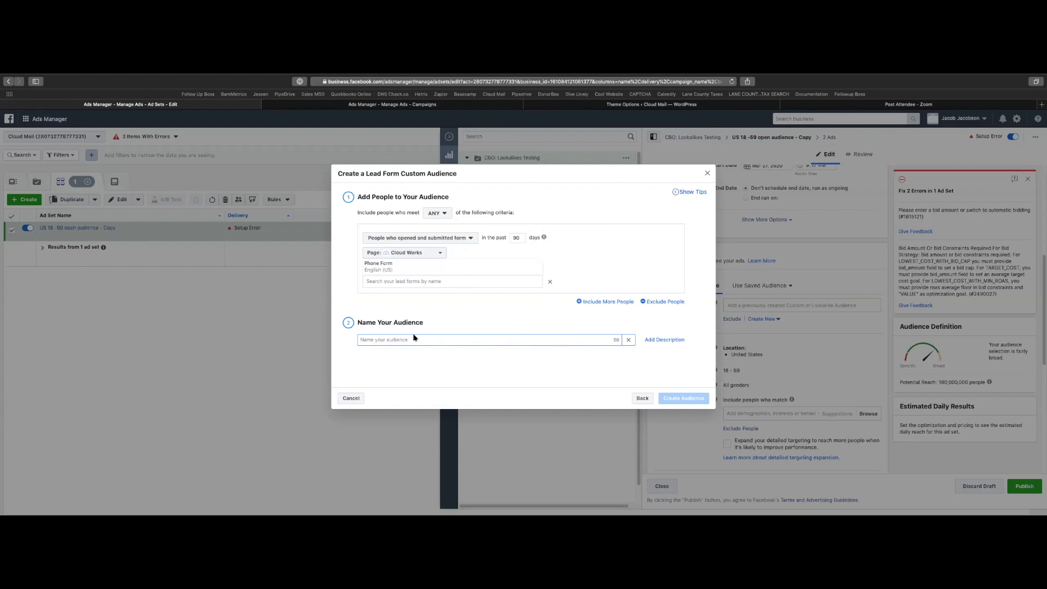
type("People who opened and submitted form (90d")
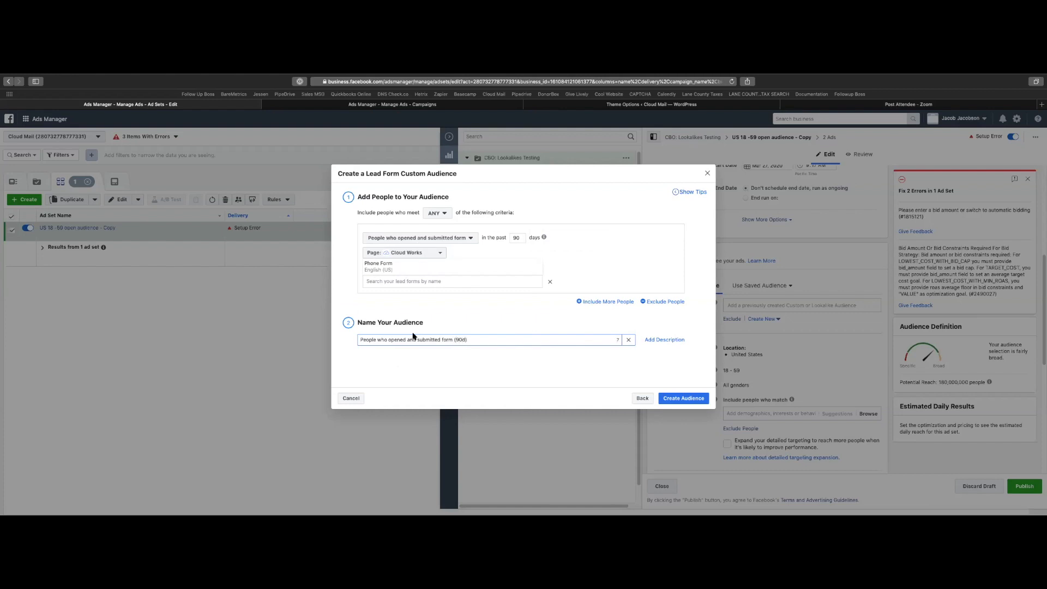
left_click(445, 213)
left_click(446, 214)
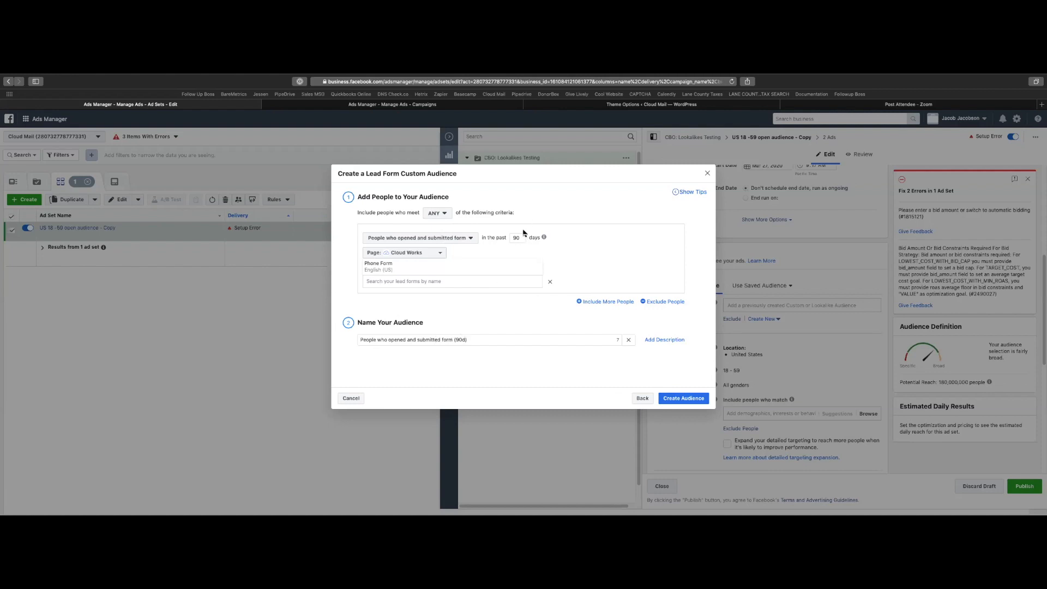
Set the audience's look-back period to 180 days and create the lead form custom audience.
mouse_move(528, 264)
key("BackSpace")
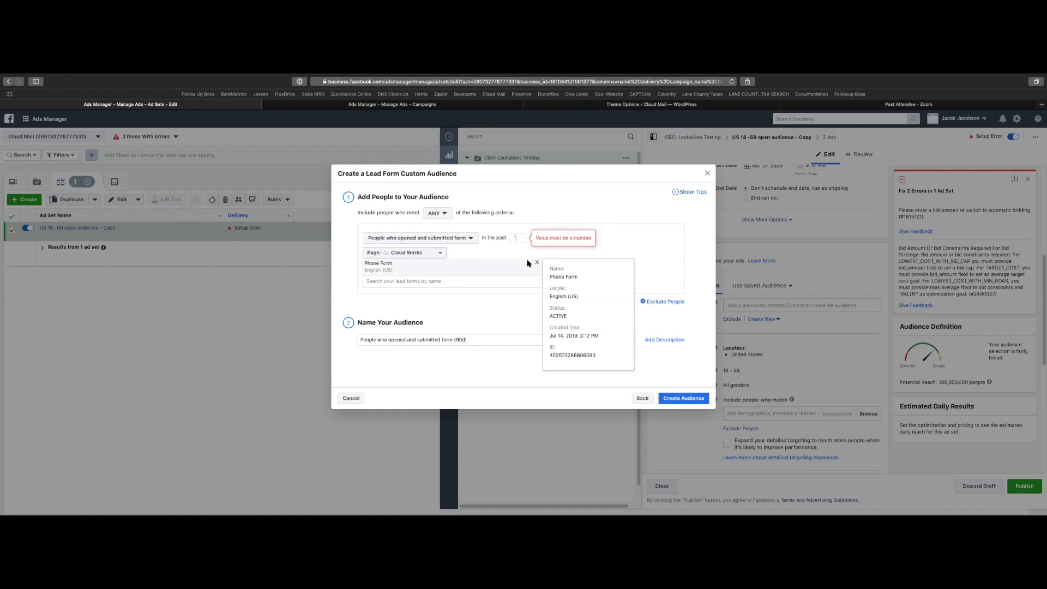
type("180")
left_click(513, 295)
left_click(684, 398)
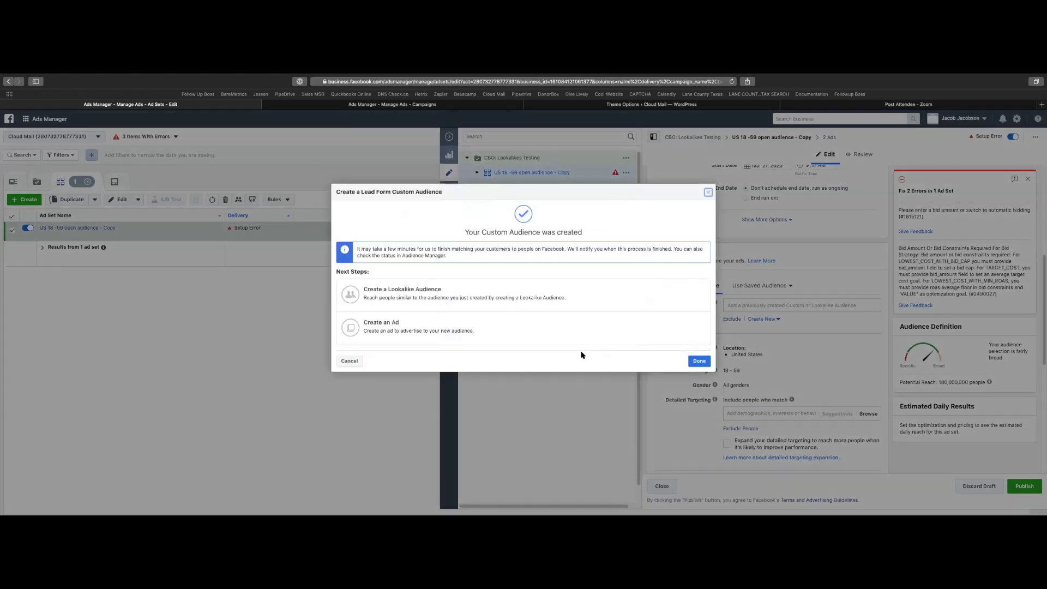
left_click(695, 362)
Create a 1% United States lookalike audience from the "People who opened and submitted form (90d)" custom audience.
left_click_drag(852, 315, 743, 315)
left_click(762, 343)
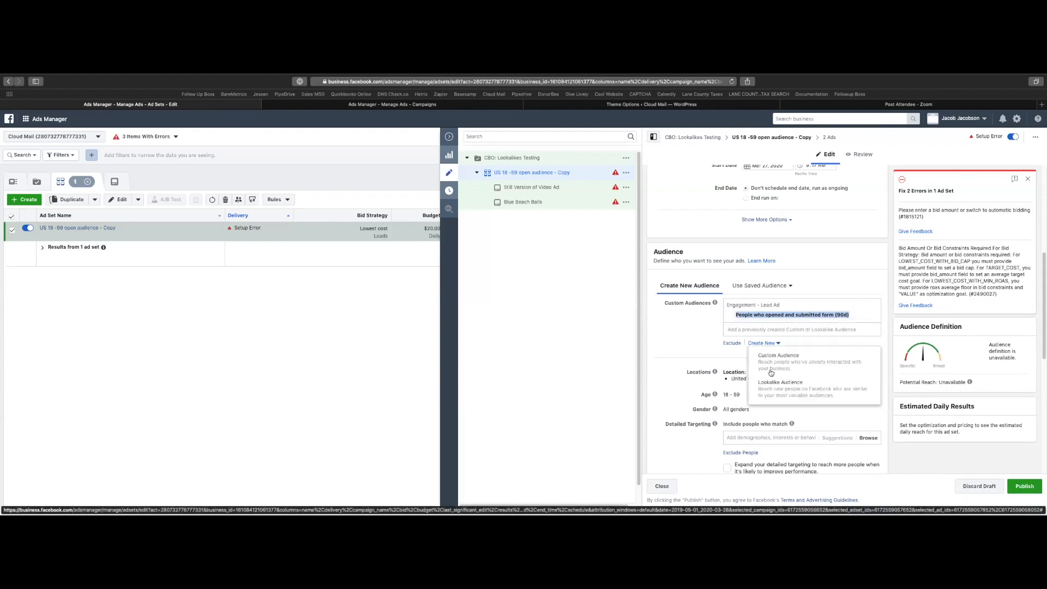
left_click(769, 388)
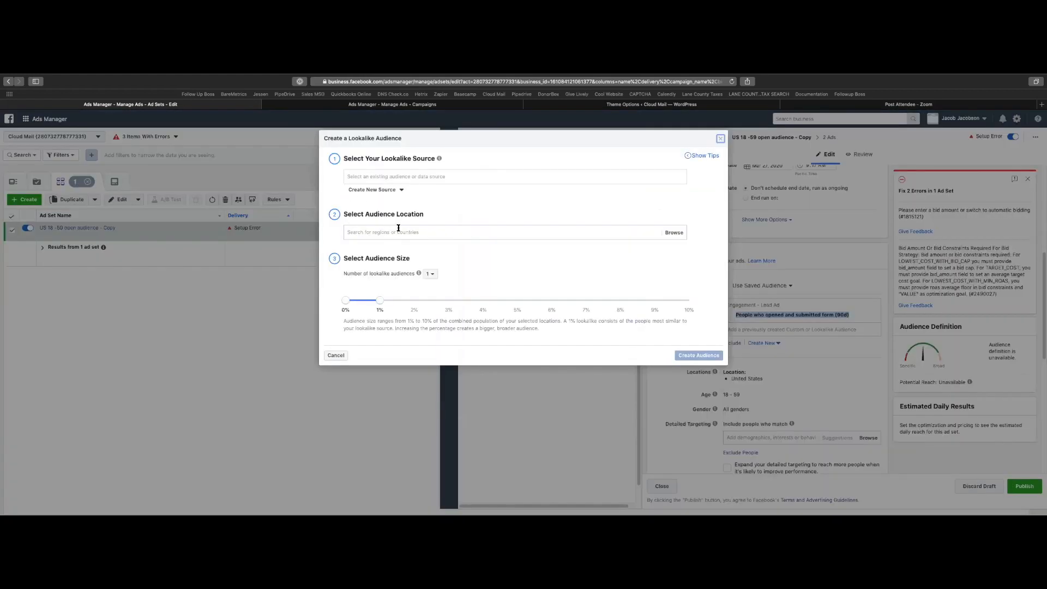
left_click(384, 176)
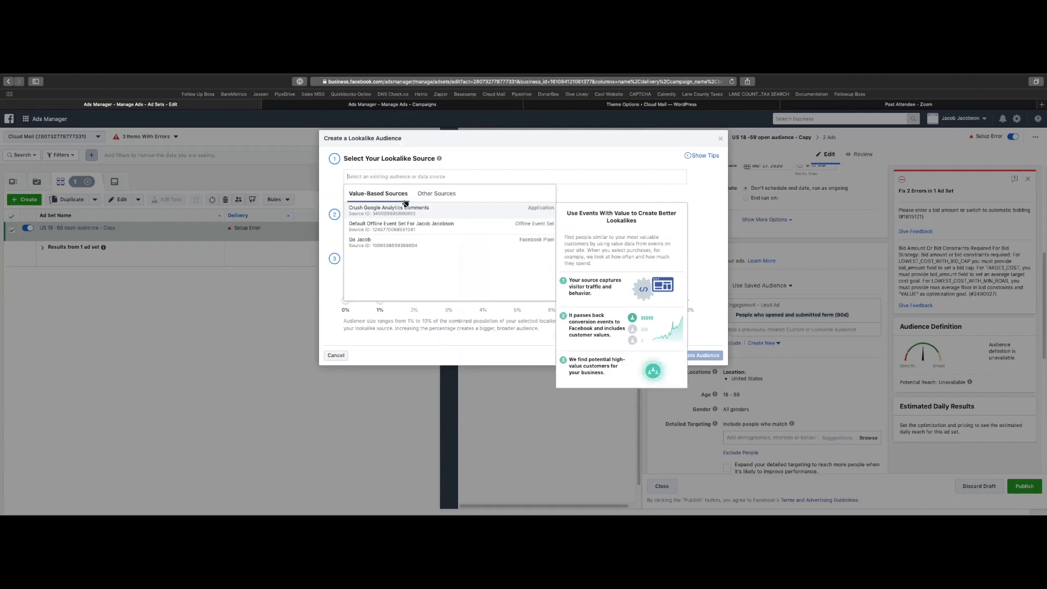
left_click(431, 195)
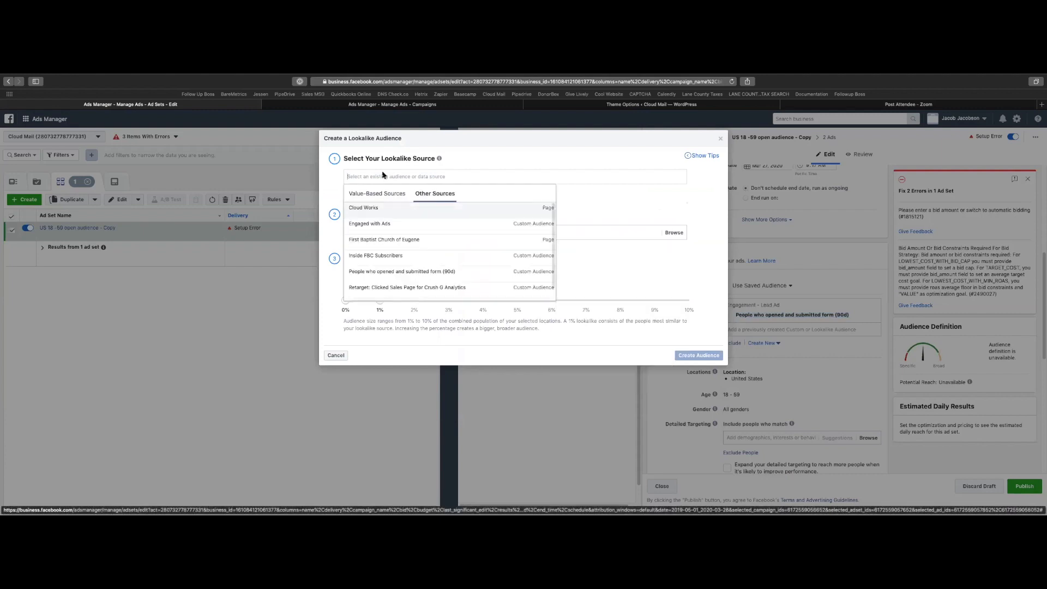
left_click(416, 272)
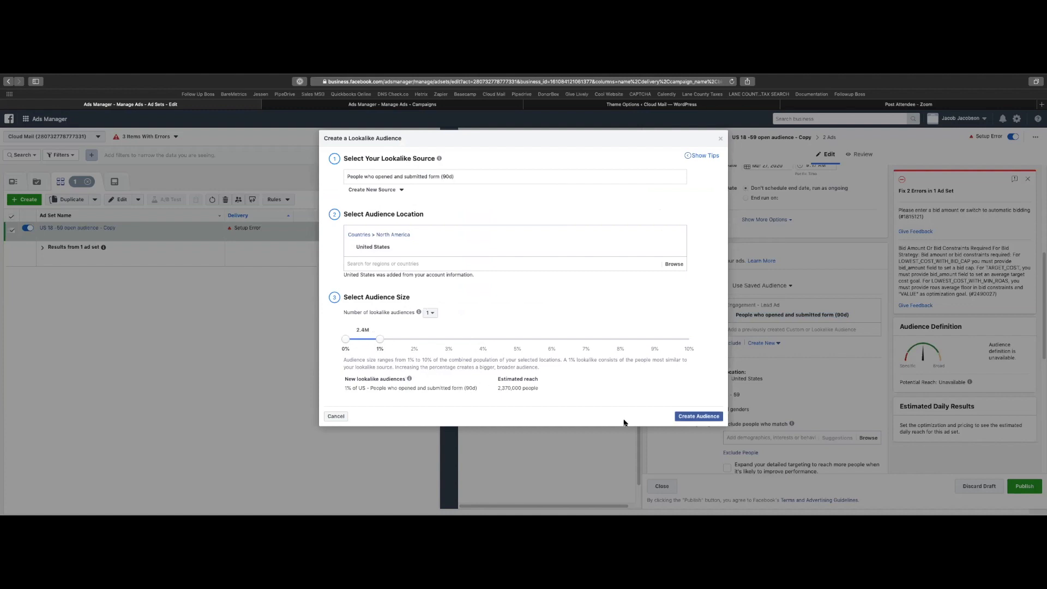
left_click(698, 416)
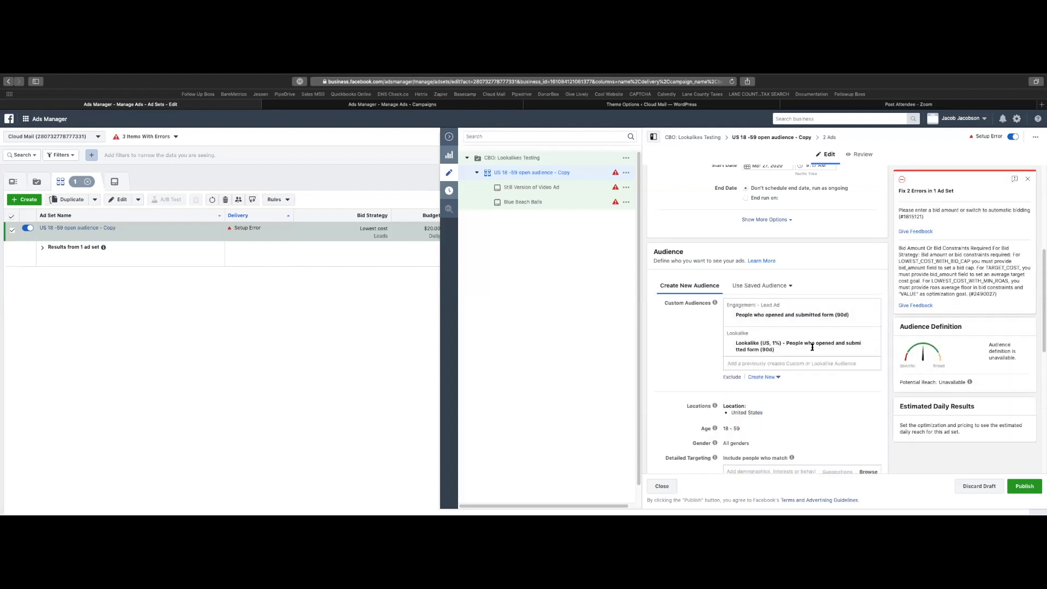
Remove "People who opened and submitted form (90d)" from the ad set's included audiences and add it to the excluded ones.
left_click(875, 317)
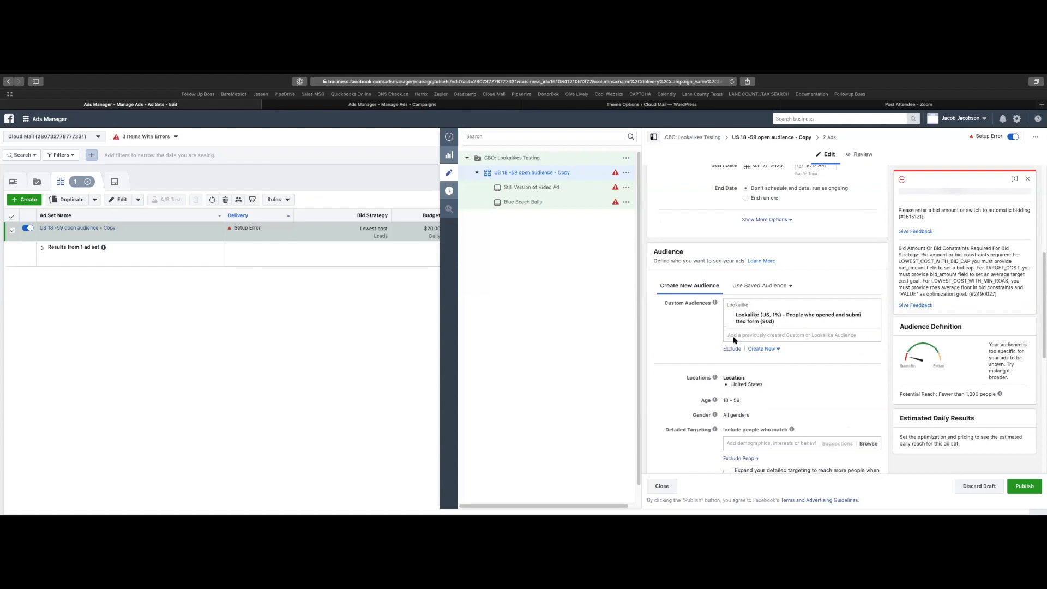
left_click(771, 367)
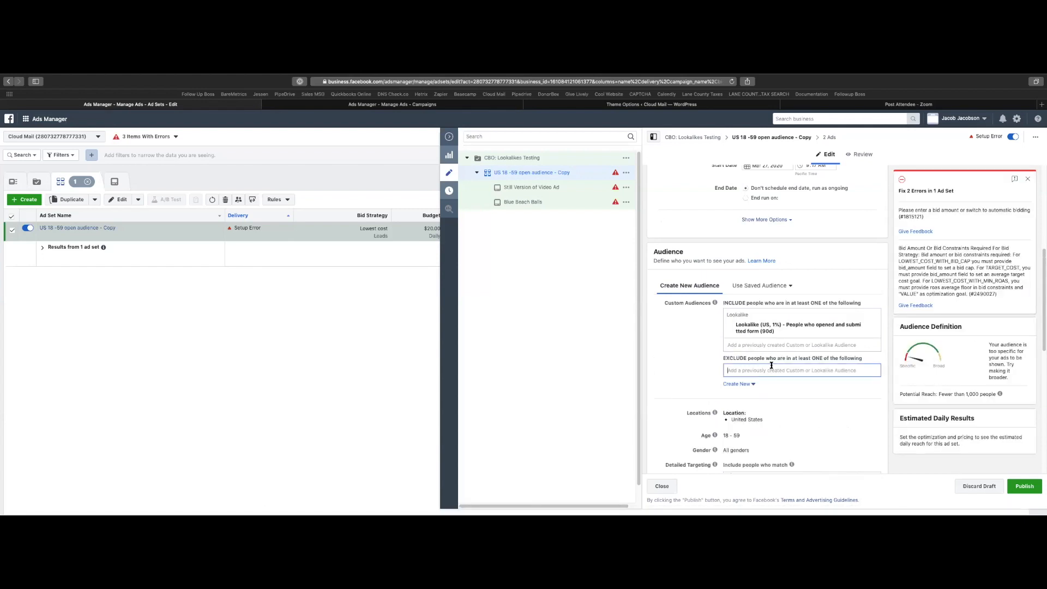
type("ope")
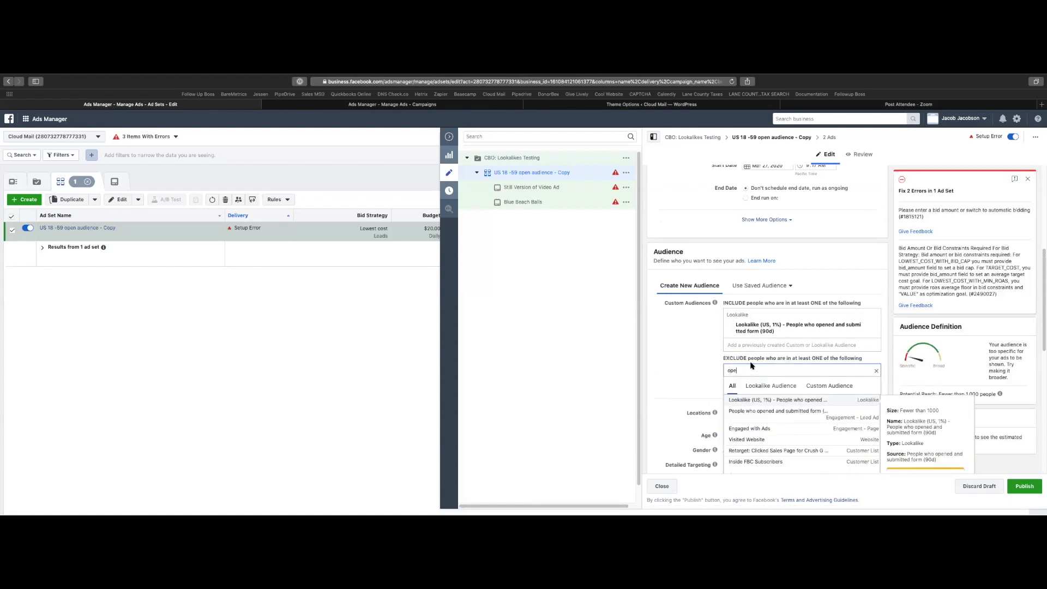
left_click(769, 411)
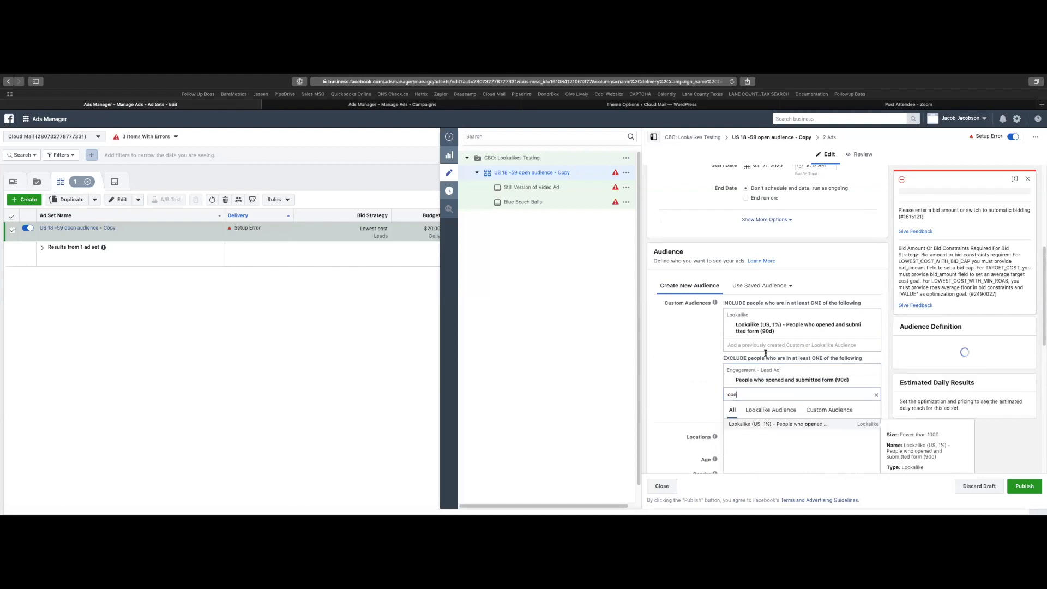
Clear the unfinished search text from the excluded audiences field and leave the field.
key("BackSpace")
key("BackSpace")
key("BackSpace")
left_click(670, 364)
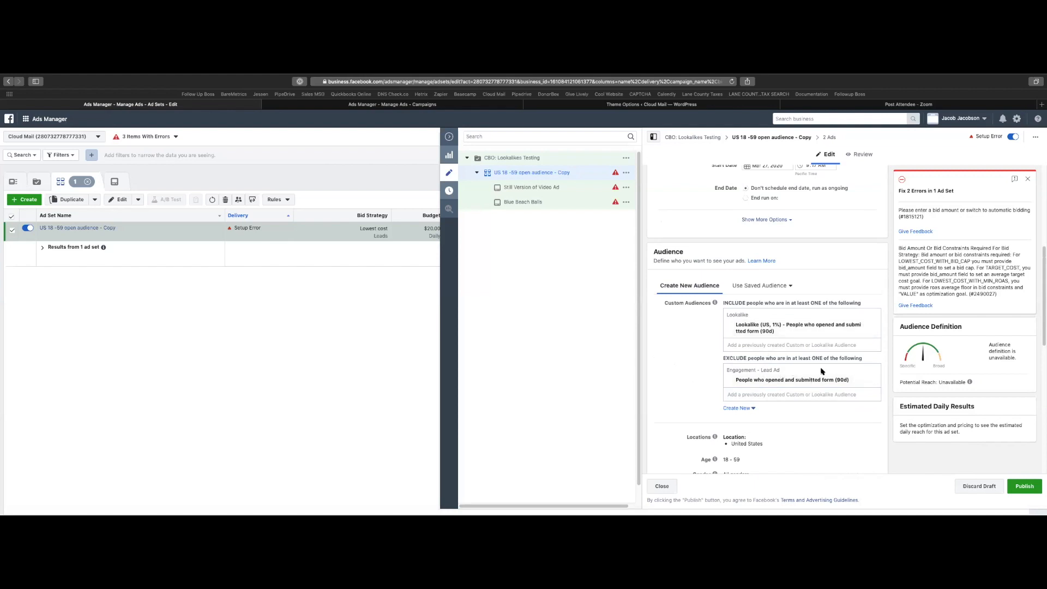
mouse_move(786, 336)
left_mouse_down()
mouse_move(733, 326)
mouse_move(772, 331)
left_mouse_up()
key("super+c")
scroll(734, 326, "up", 5)
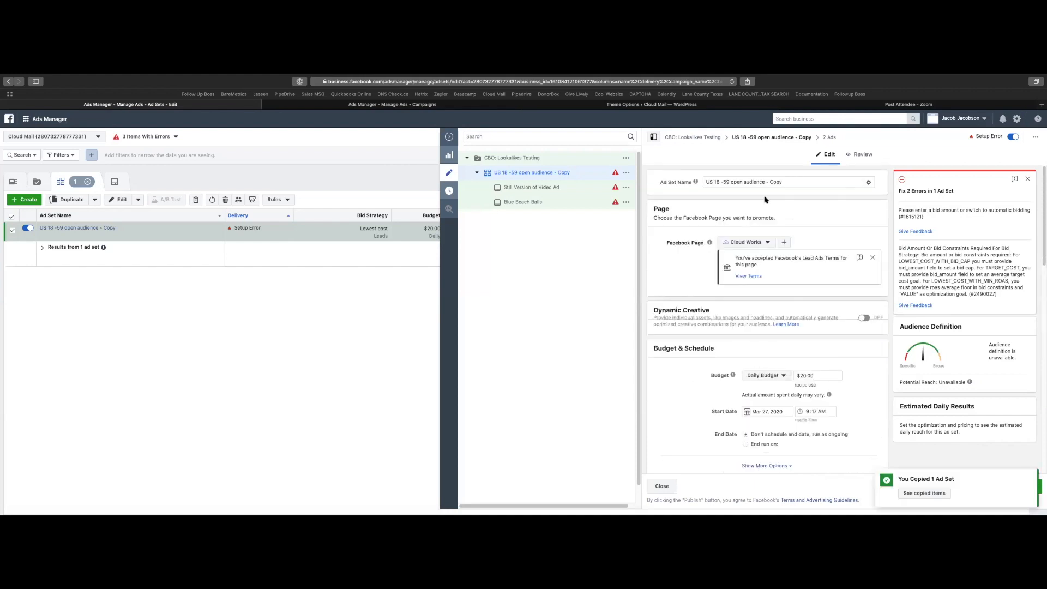
left_click_drag(795, 183, 730, 181)
key("super+v")
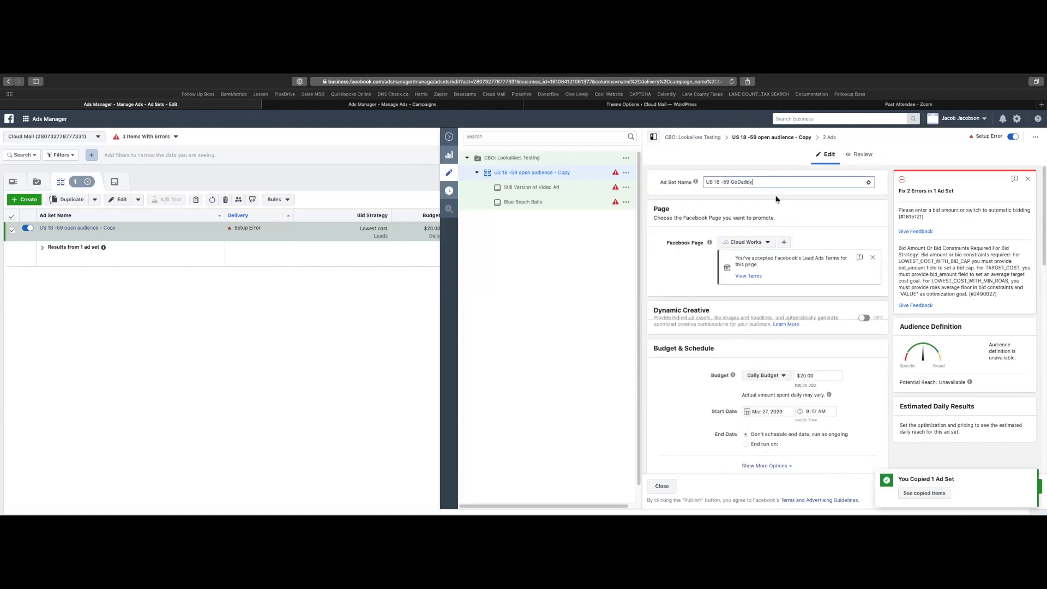
key("super+z")
Replace "open audience - Copy" in the ad set name with the included audience's name, "Lookalike (US, 1%) - People who opened and submitted form (90d)".
scroll(789, 238, "down", 10)
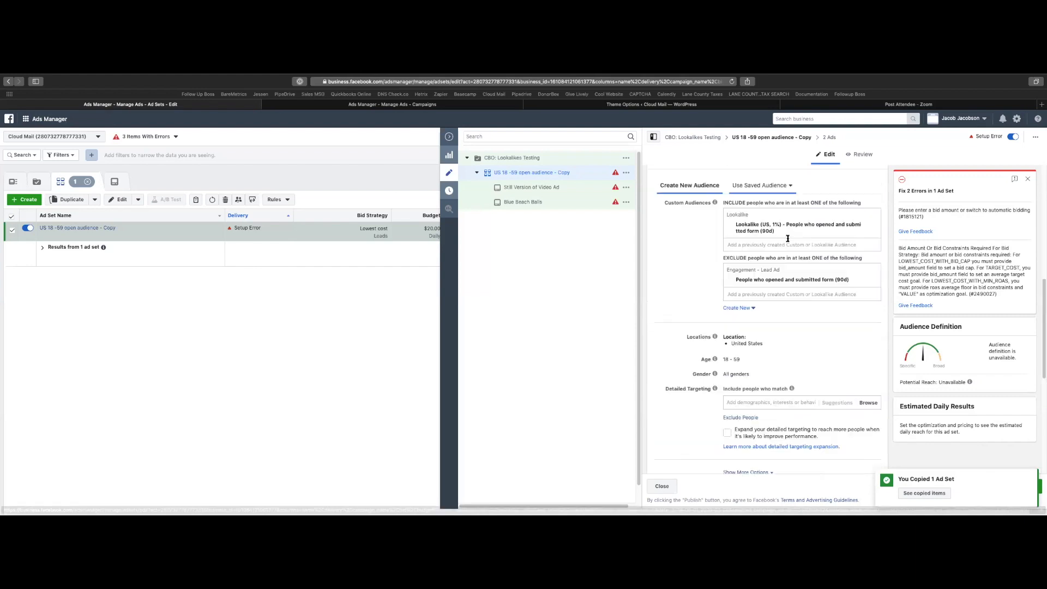
scroll(777, 297, "up", 2)
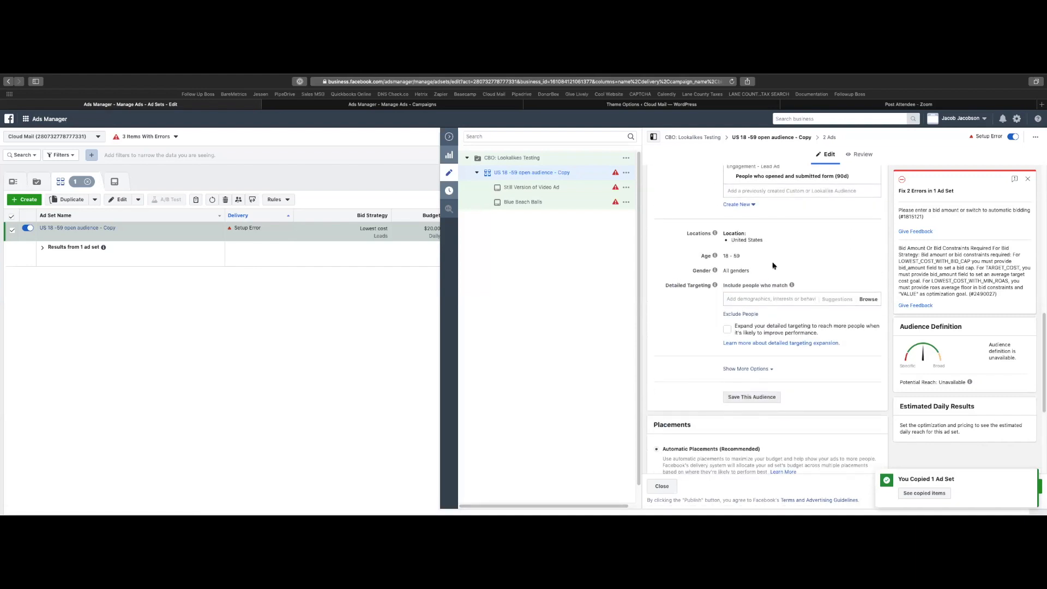
scroll(773, 266, "up", 2)
left_click_drag(774, 222, 736, 214)
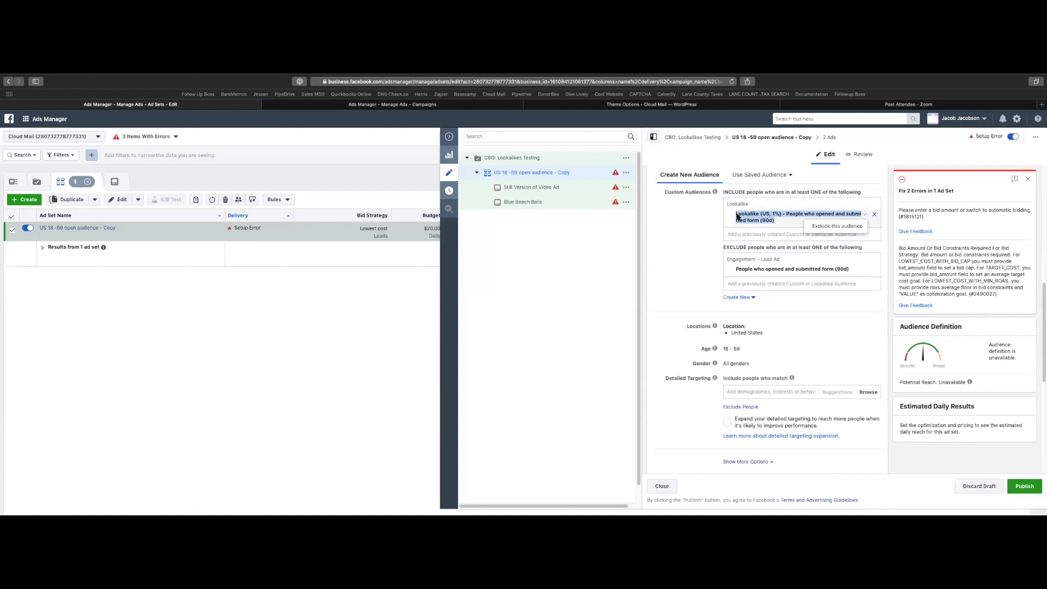
scroll(736, 215, "up", 7)
left_click_drag(783, 181, 731, 181)
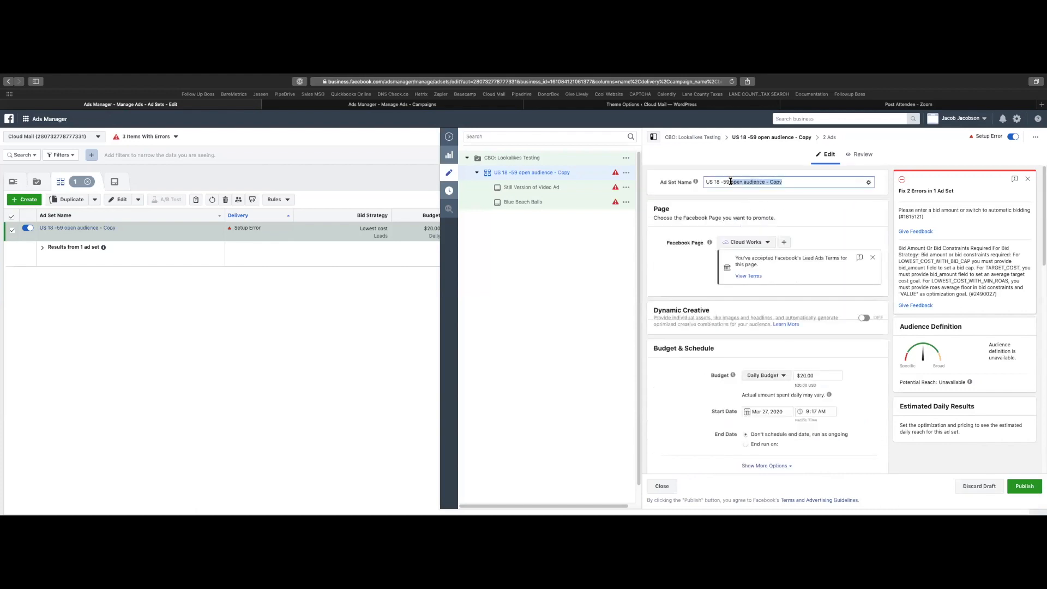
key("super+v")
left_click(755, 208)
Set the ad set's daily budget to $5.00.
scroll(758, 262, "down", 4)
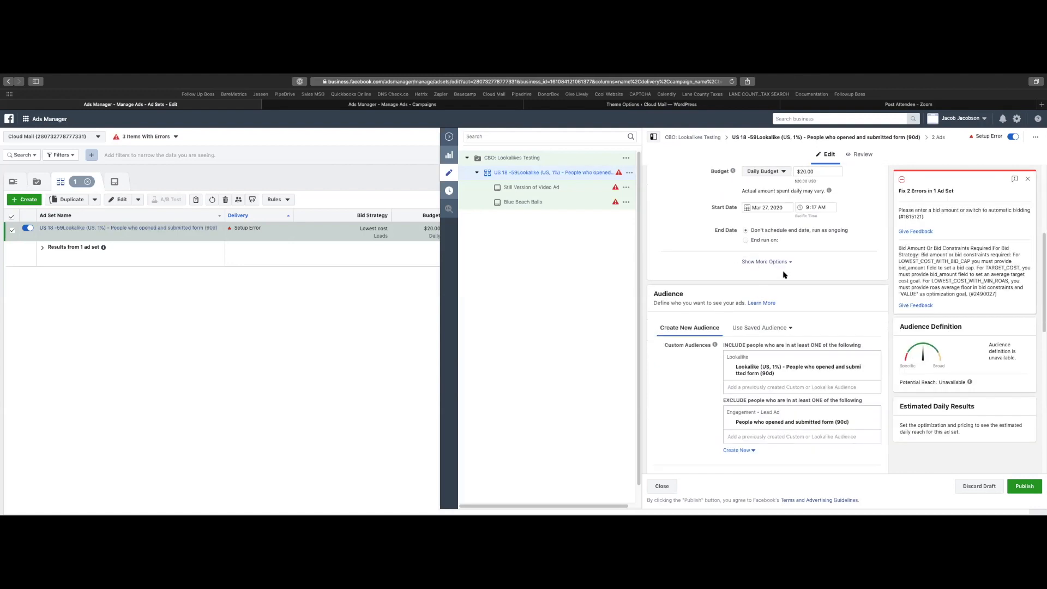
scroll(785, 273, "up", 3)
left_click(802, 270)
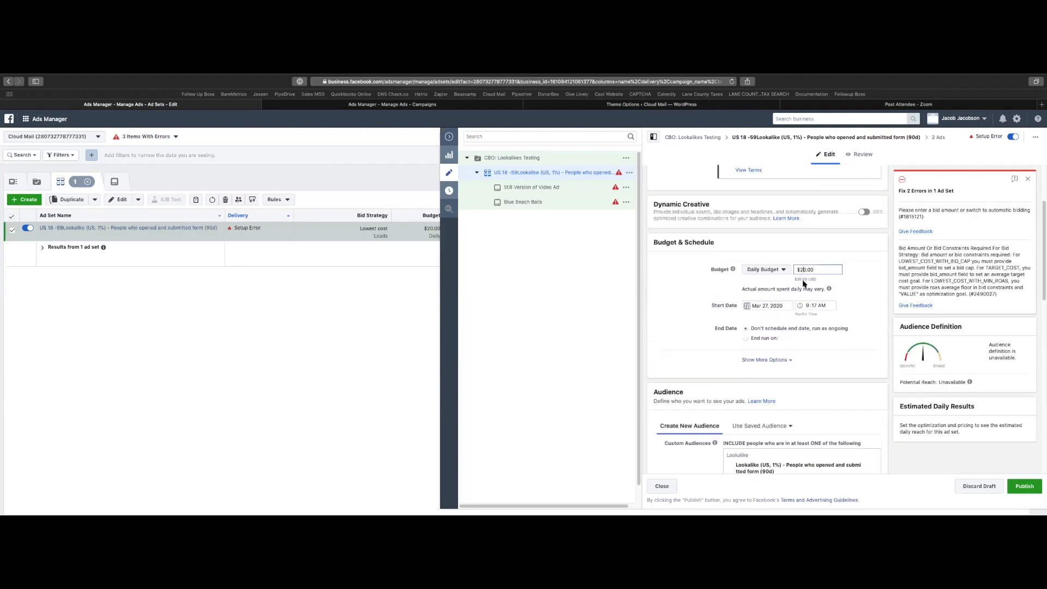
type("=")
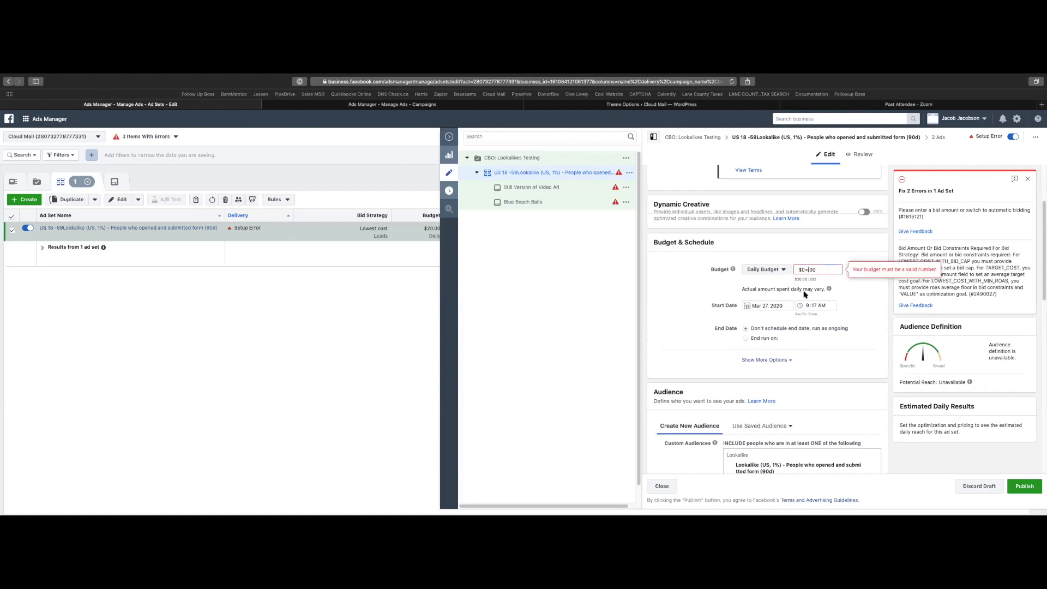
key("BackSpace")
key("BackSpace")
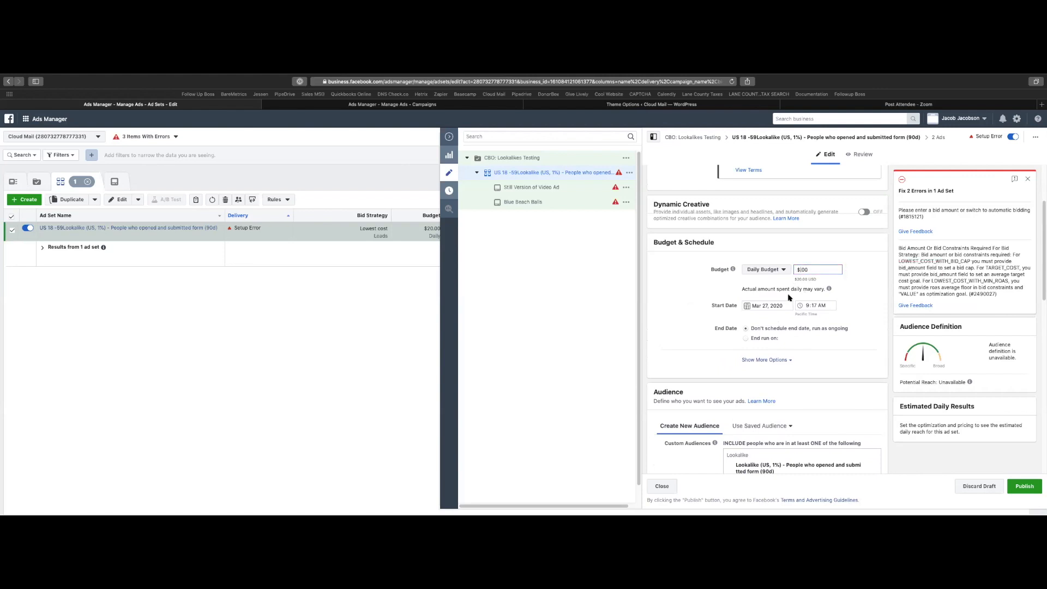
left_click(697, 337)
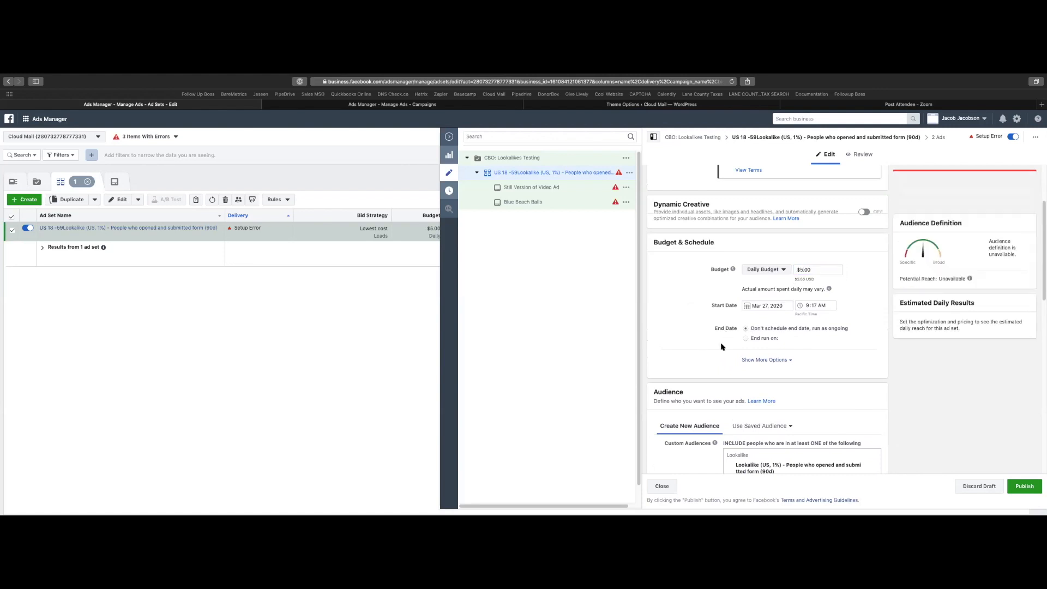
Review the audience, placements and delivery settings, and publish the CBO: Lookalikes Testing draft with its ad set and ads.
scroll(721, 346, "down", 9)
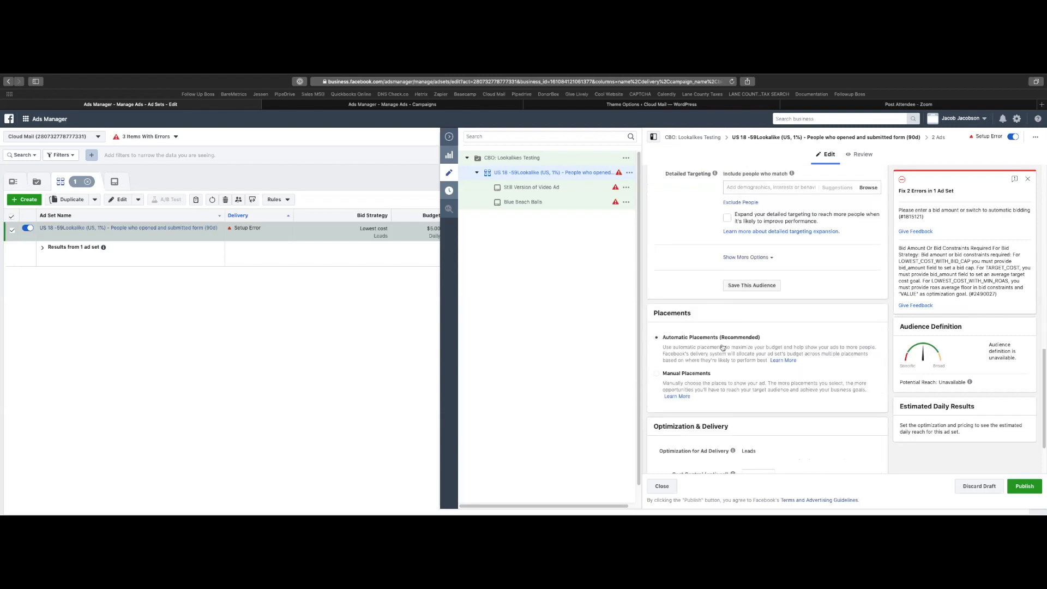
scroll(722, 348, "down", 3)
scroll(722, 346, "up", 10)
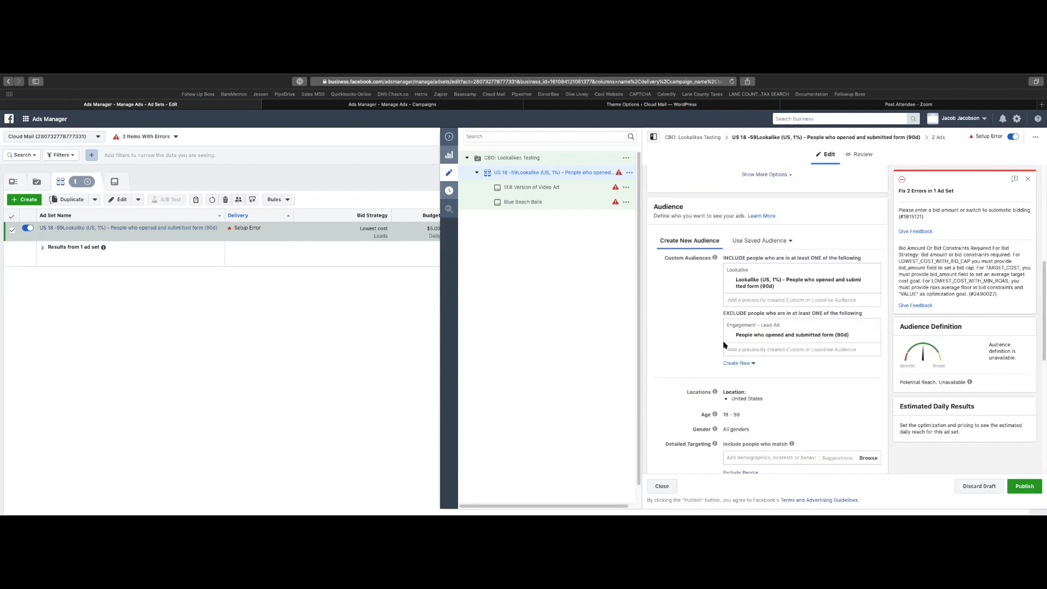
scroll(724, 345, "down", 10)
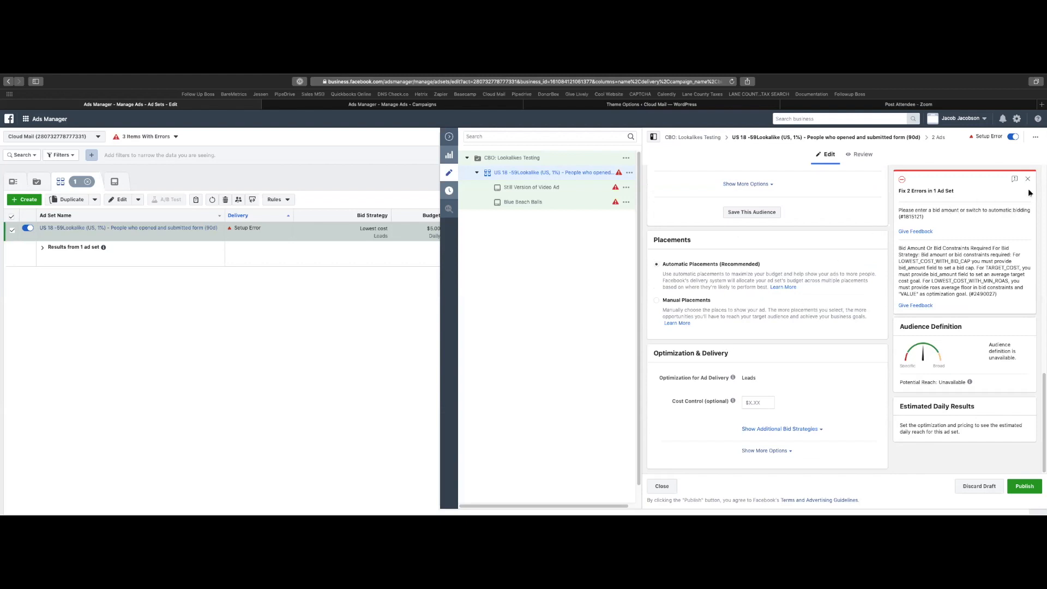
left_click(1019, 490)
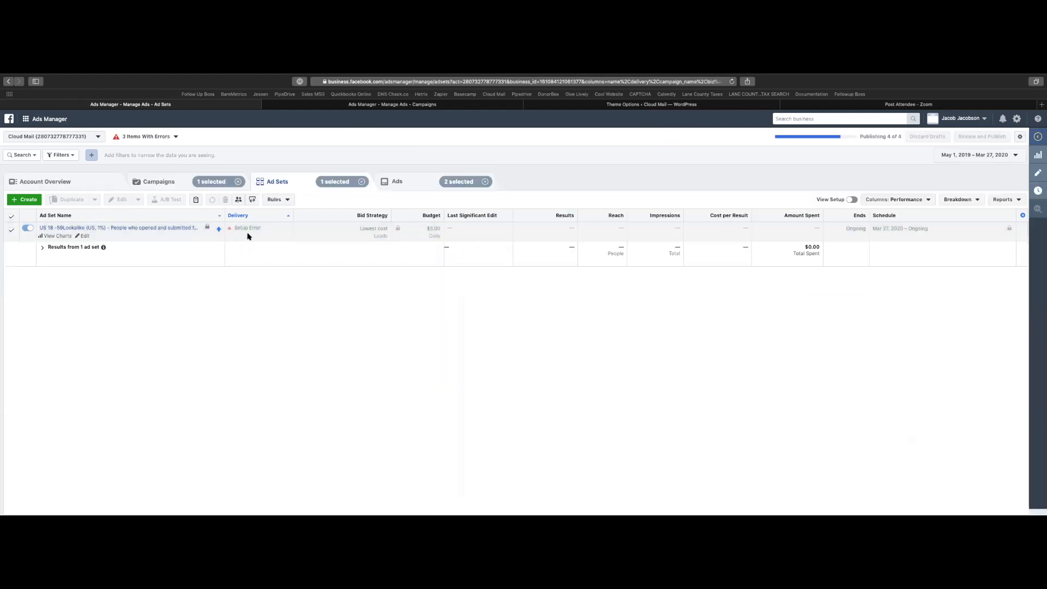
Look through the campaign list and the ad sets belonging to the CBO: Lookalikes Testing campaign.
left_click(168, 183)
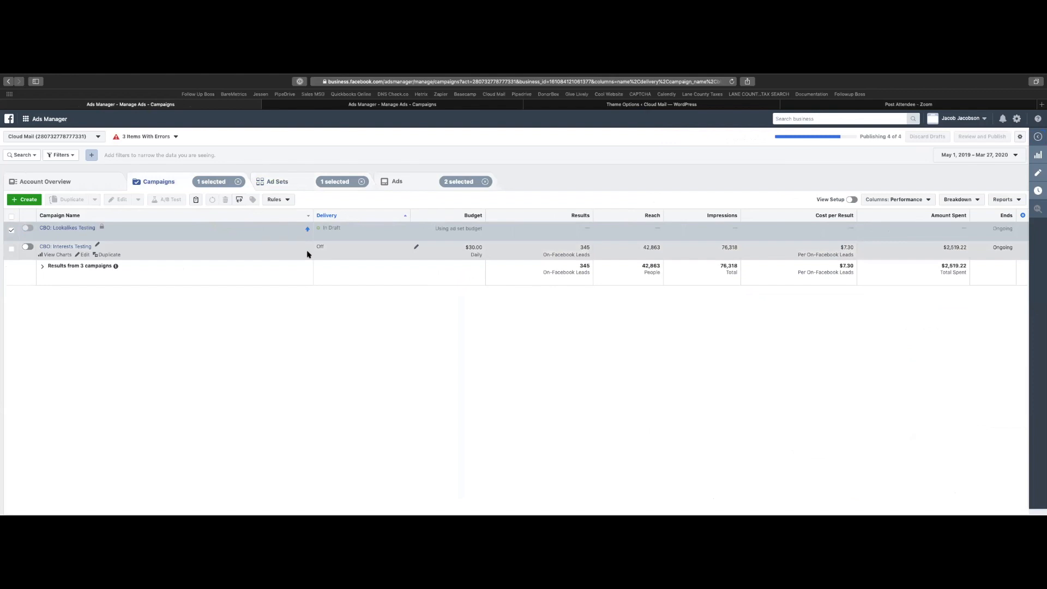
left_click(304, 254)
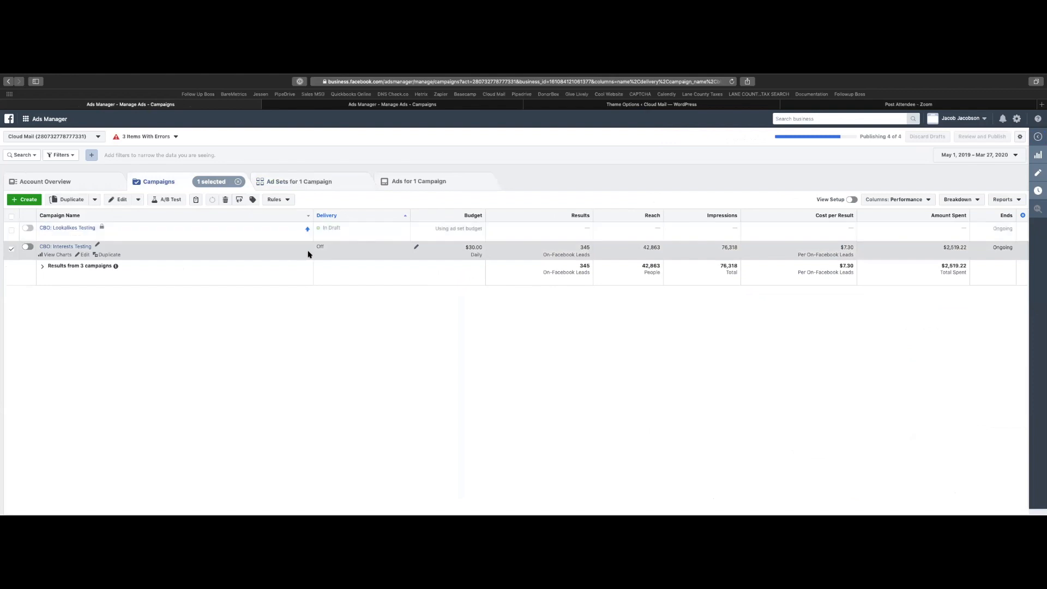
left_click(213, 234)
left_click(283, 180)
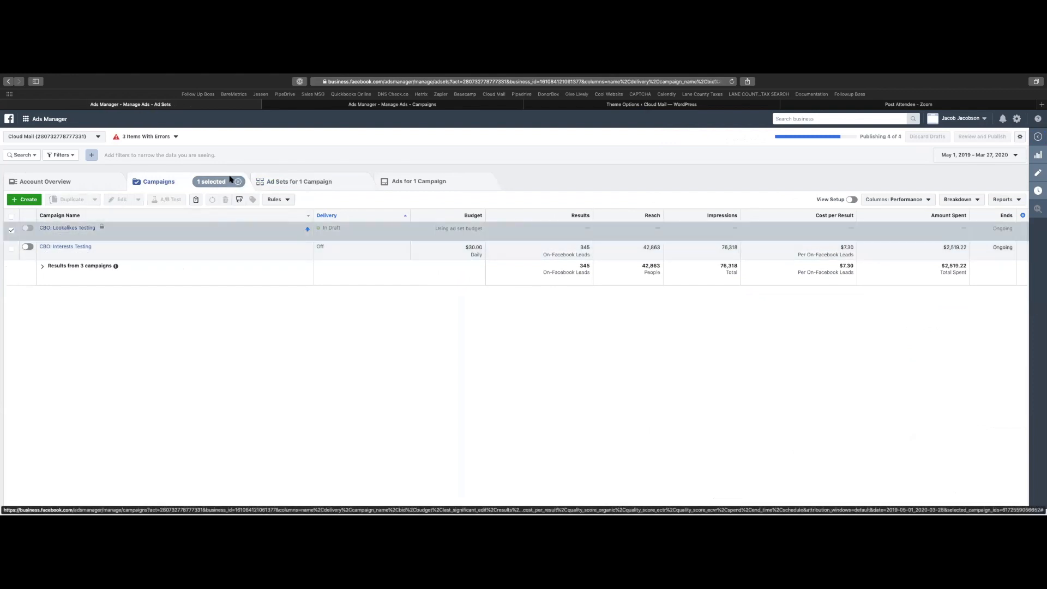
left_click(180, 185)
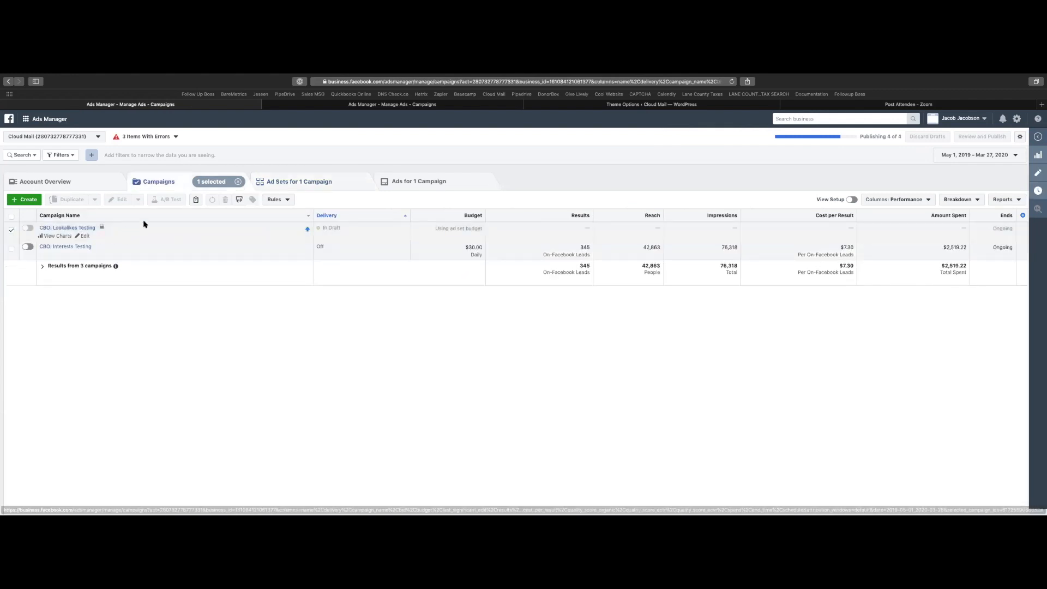
left_click(299, 190)
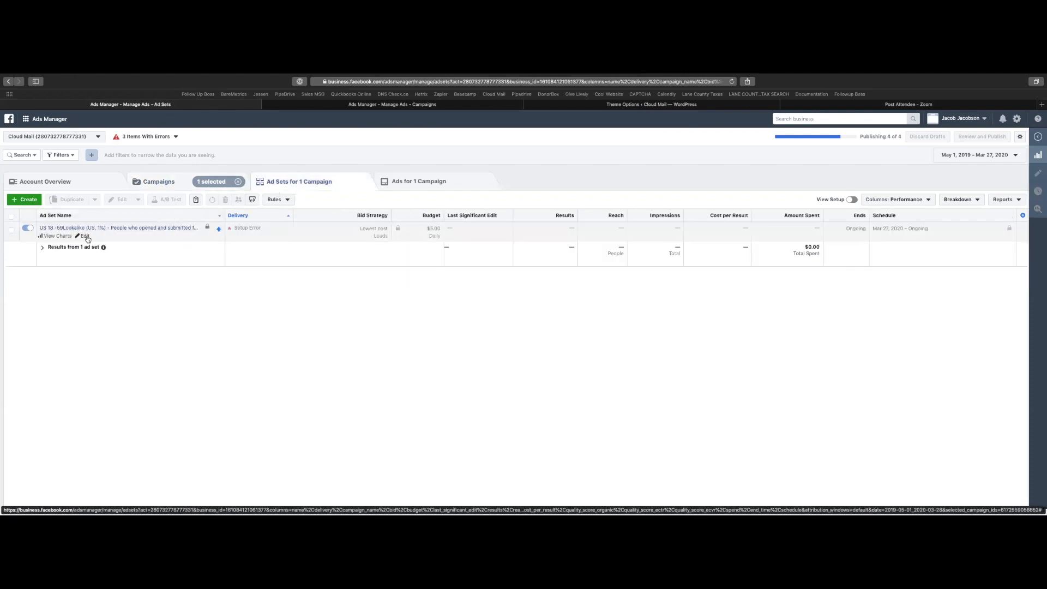
left_click(177, 180)
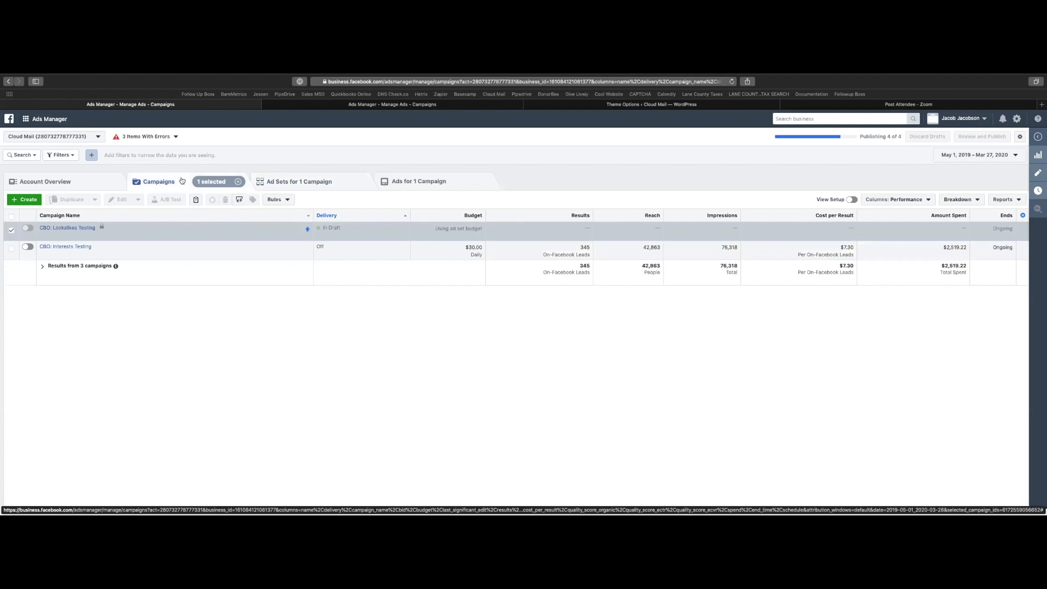
Check the budget optimization settings of the CBO: Lookalikes Testing campaign and close its editor.
mouse_move(109, 238)
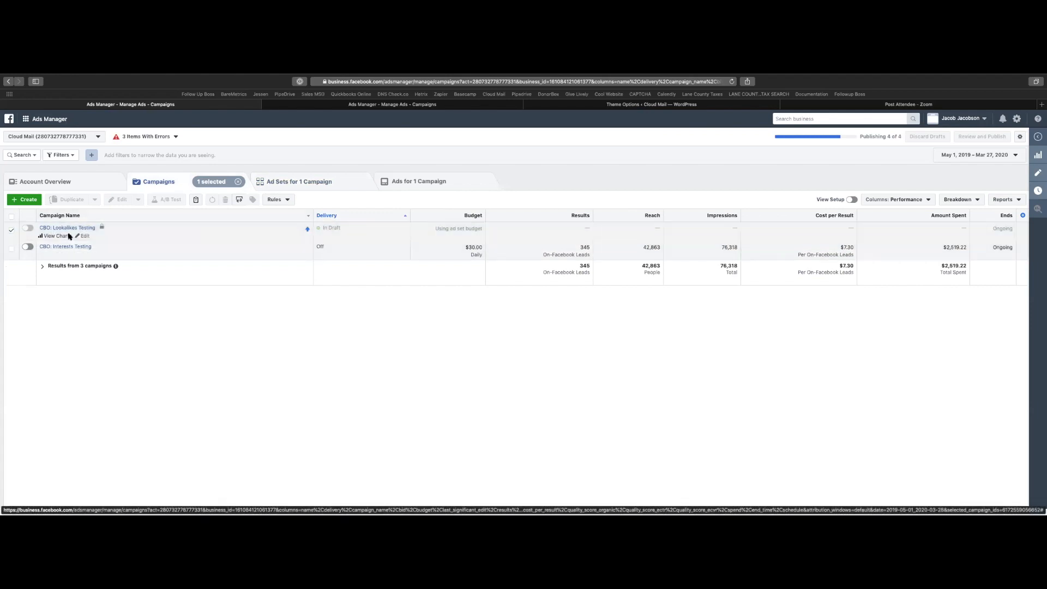
left_click(83, 236)
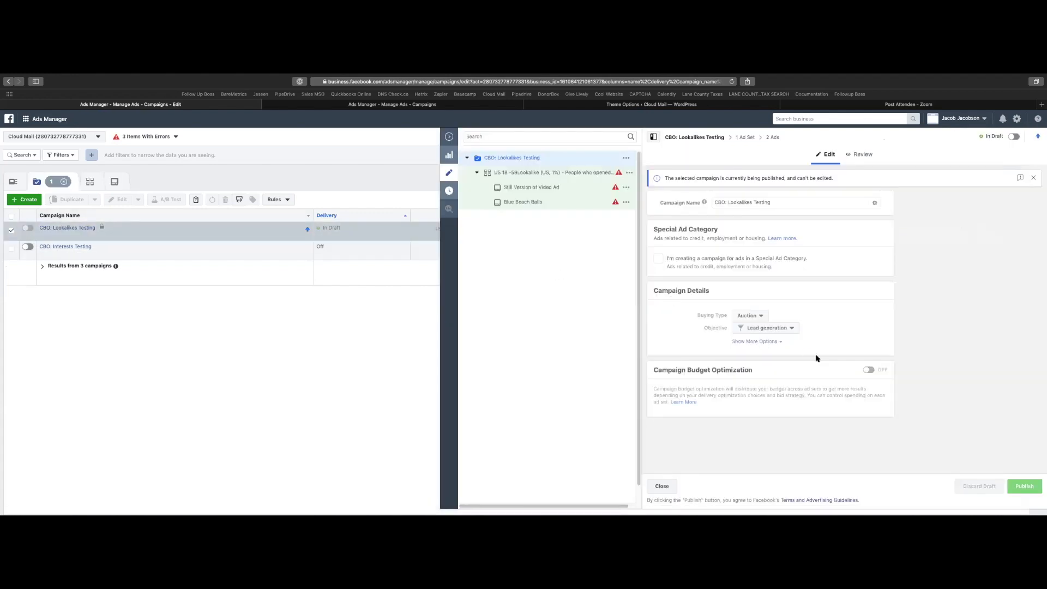
left_click(448, 137)
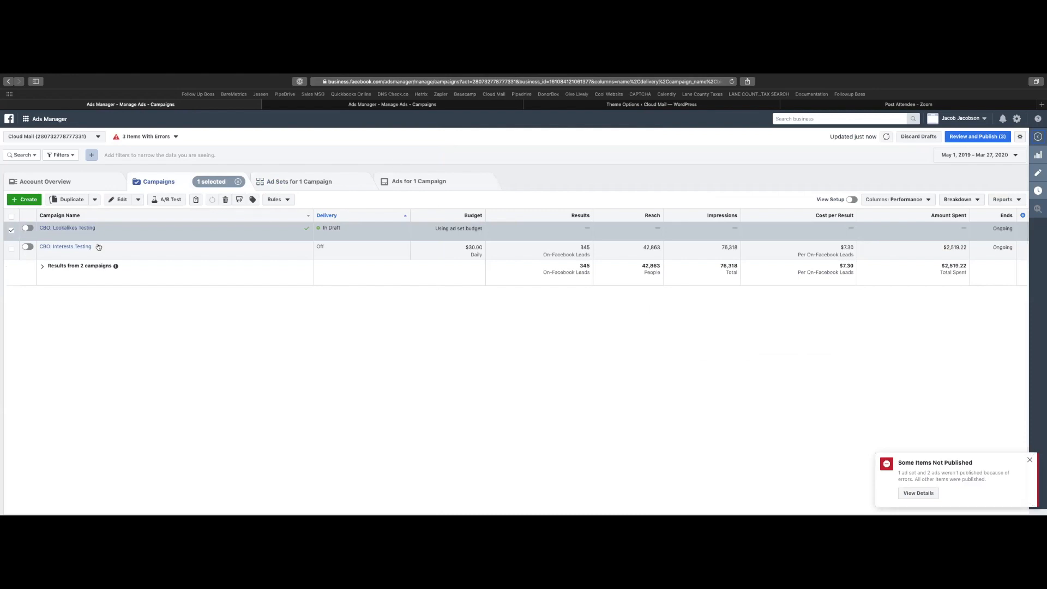
Reopen the CBO: Lookalikes Testing campaign's editor and examine the Still Version of Video Ad's error, creative, form and tracking settings.
mouse_move(99, 239)
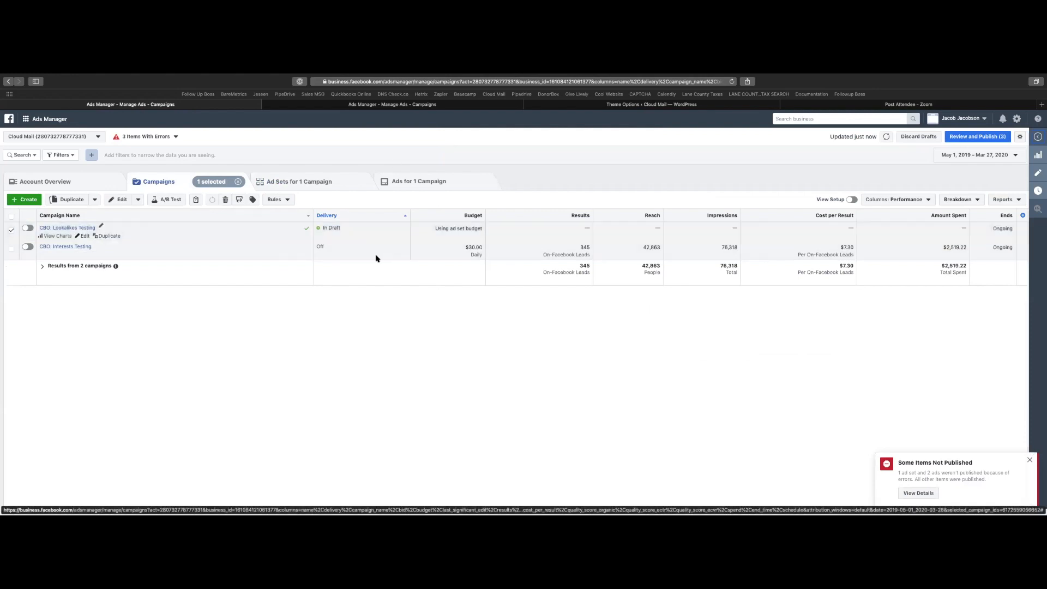
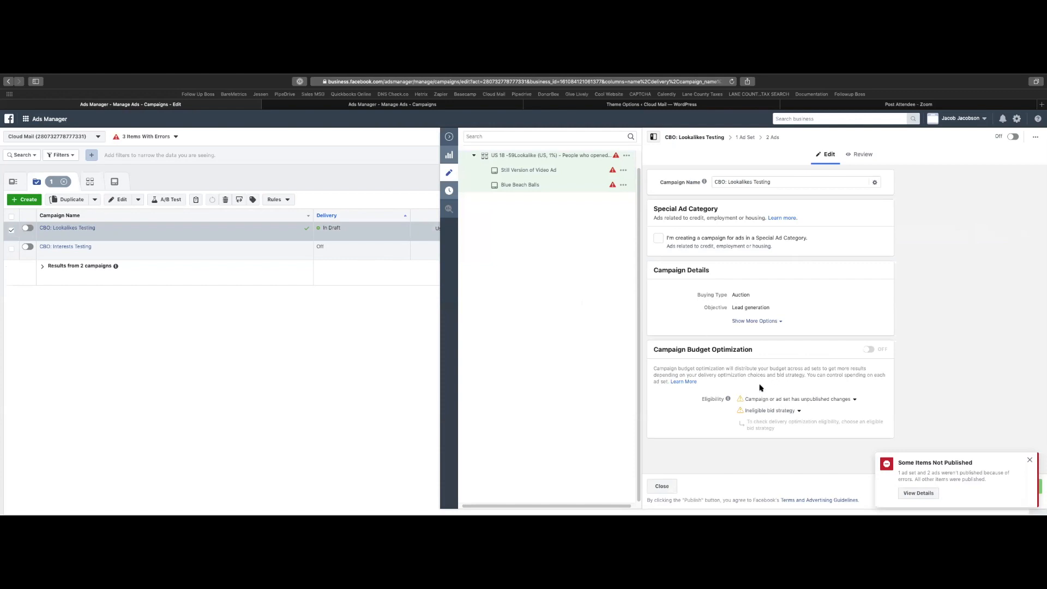
left_click(529, 171)
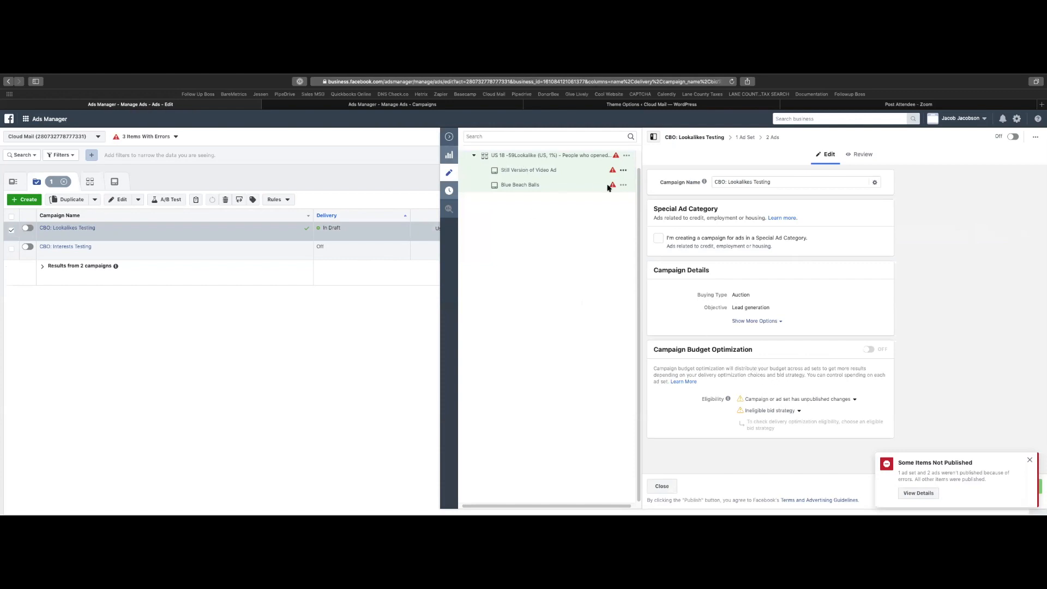
mouse_move(612, 172)
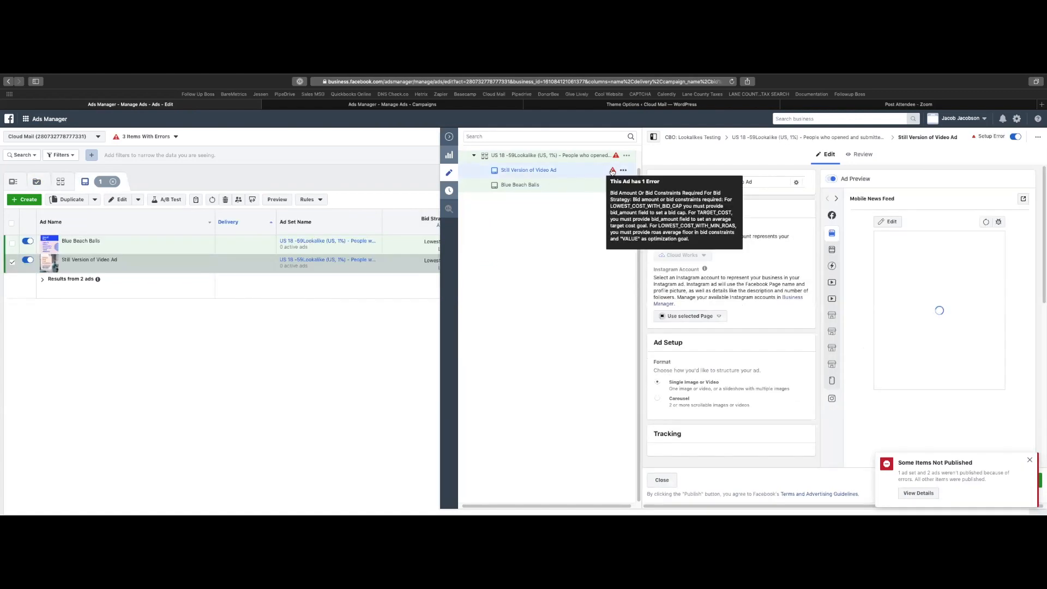
scroll(791, 342, "down", 2)
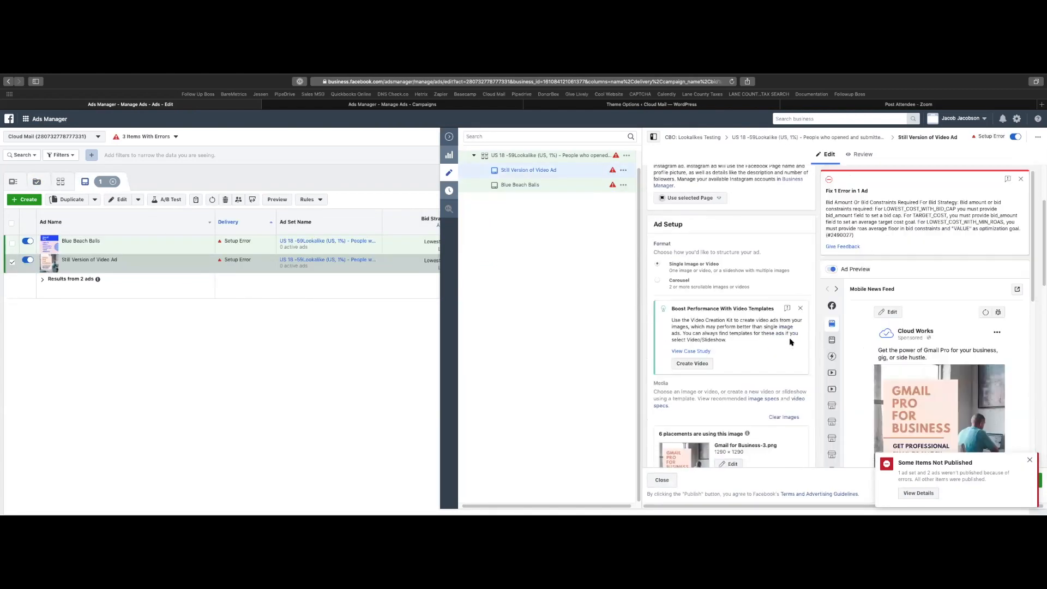
scroll(790, 342, "up", 1)
scroll(790, 342, "down", 5)
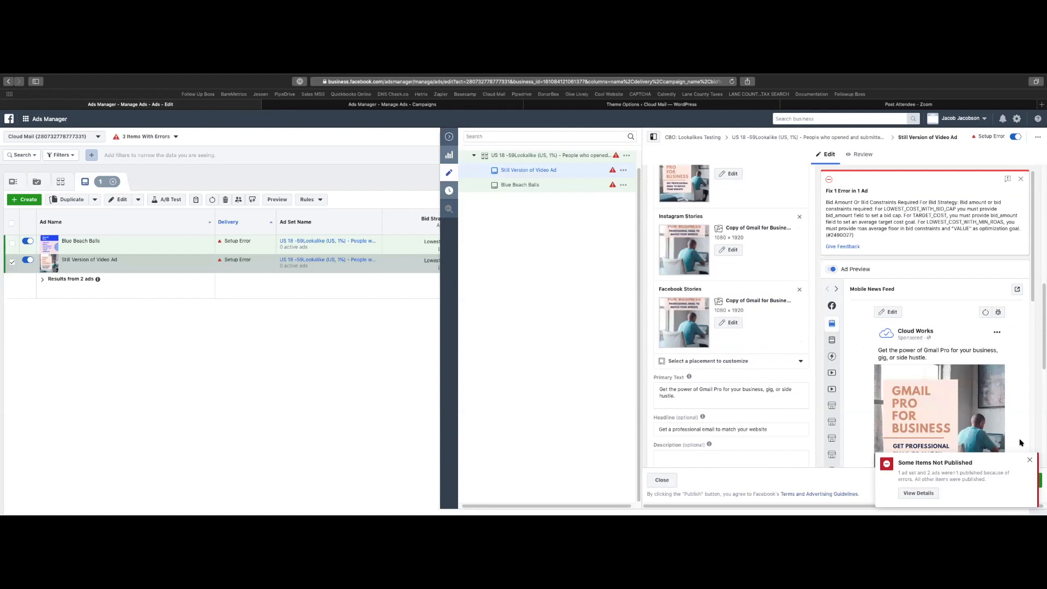
left_click(1028, 462)
scroll(790, 388, "down", 4)
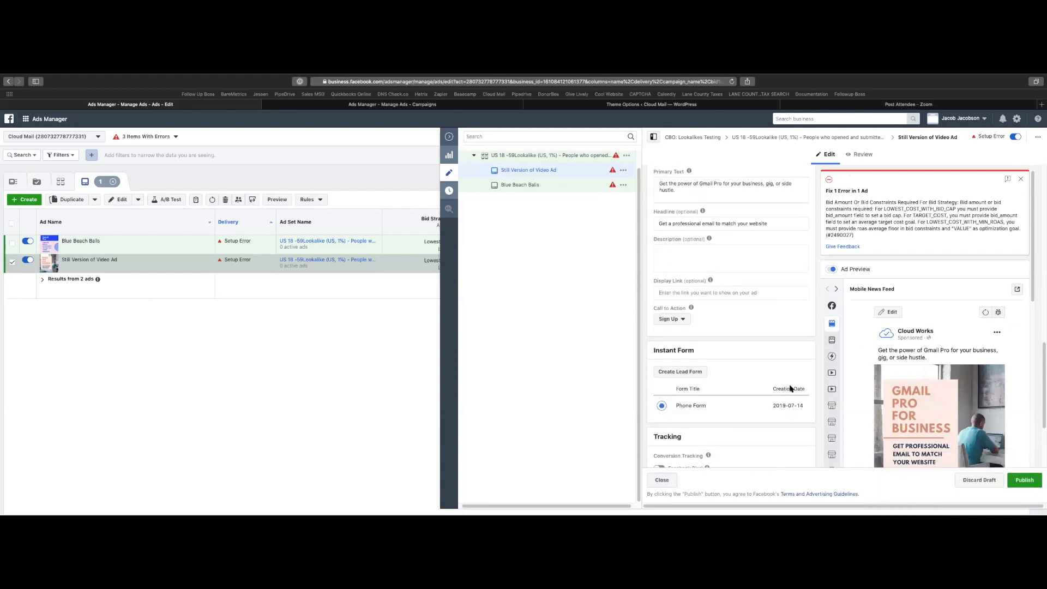
scroll(790, 388, "down", 3)
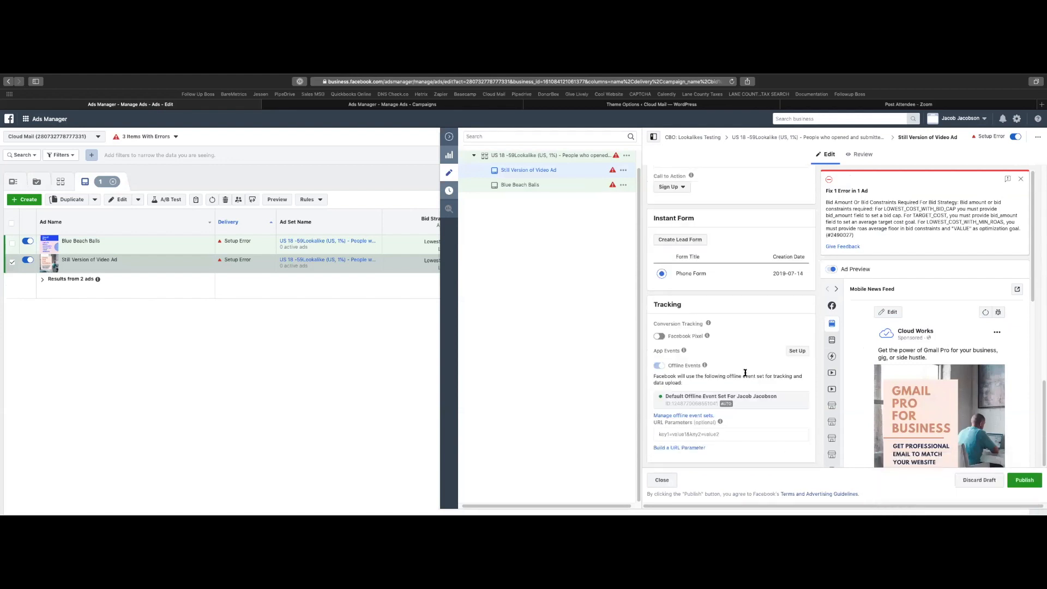
scroll(744, 373, "up", 10)
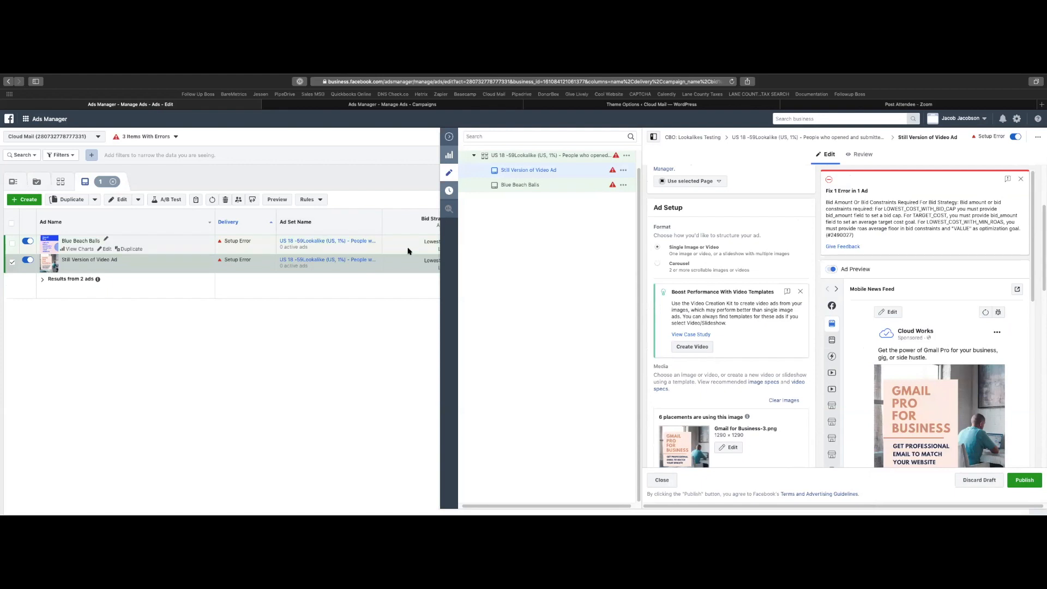
Open the lookalike ad set and review its errors, budget, audience, placements and delivery settings.
left_click(575, 156)
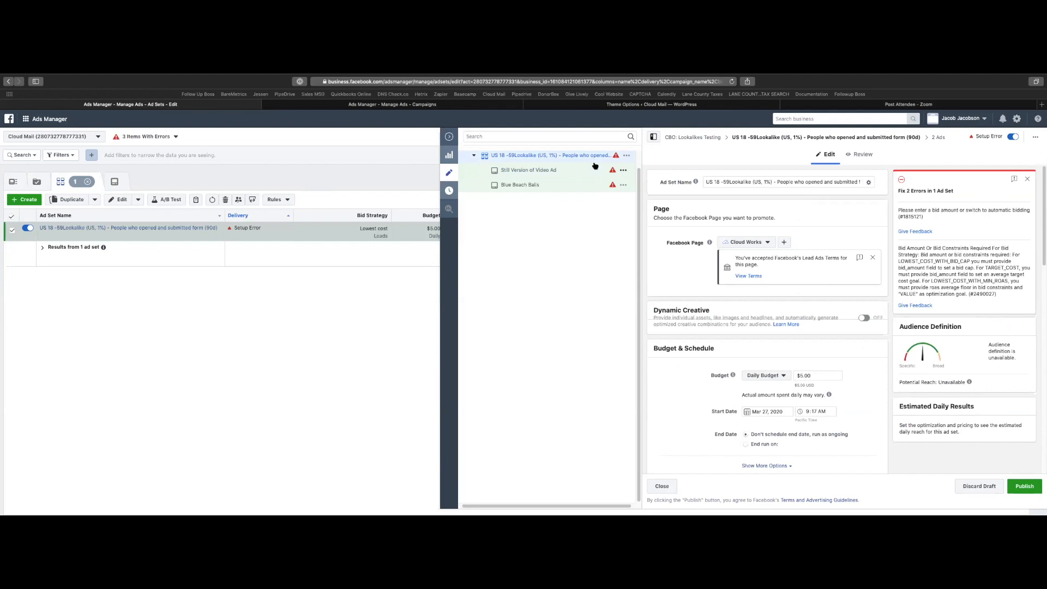
scroll(693, 270, "down", 10)
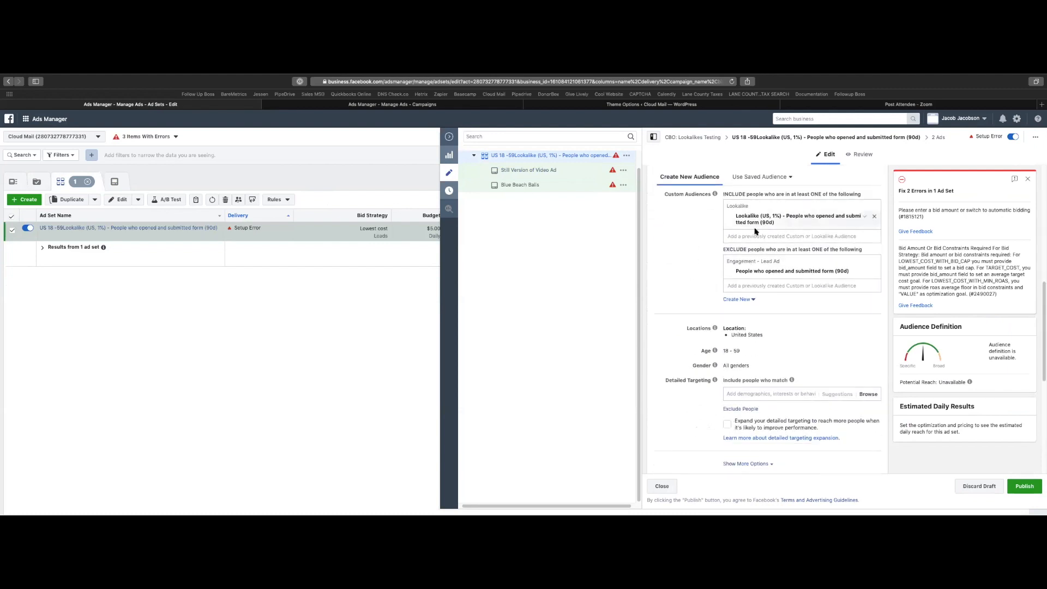
scroll(753, 300, "down", 5)
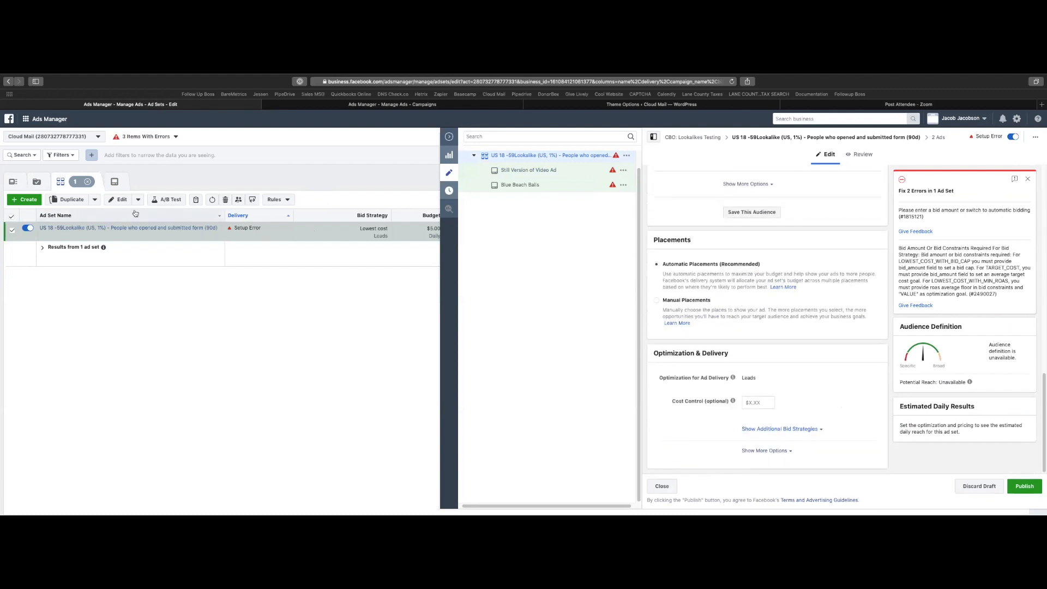
Read the bid strategy and unpublished changes requirements for Campaign Budget Optimization in the CBO: Lookalikes Testing campaign.
left_click(37, 182)
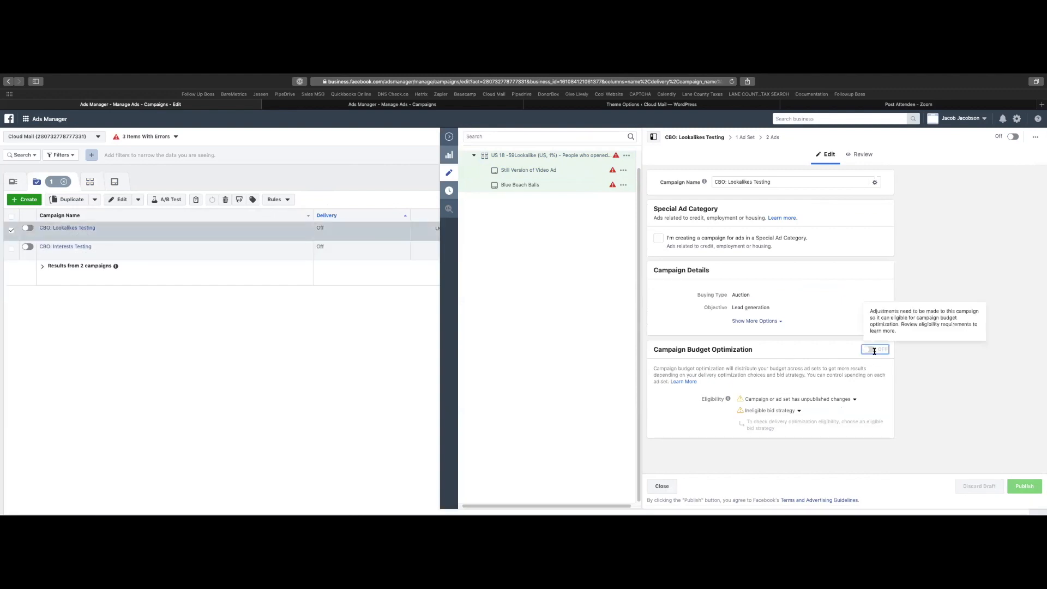
left_click(775, 411)
scroll(796, 411, "down", 1)
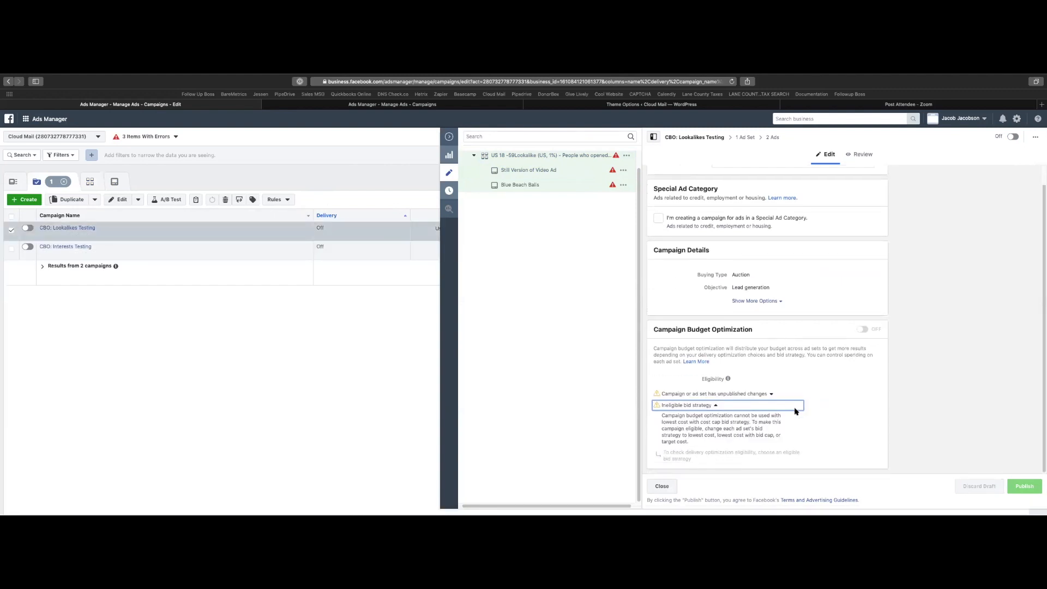
left_click(747, 393)
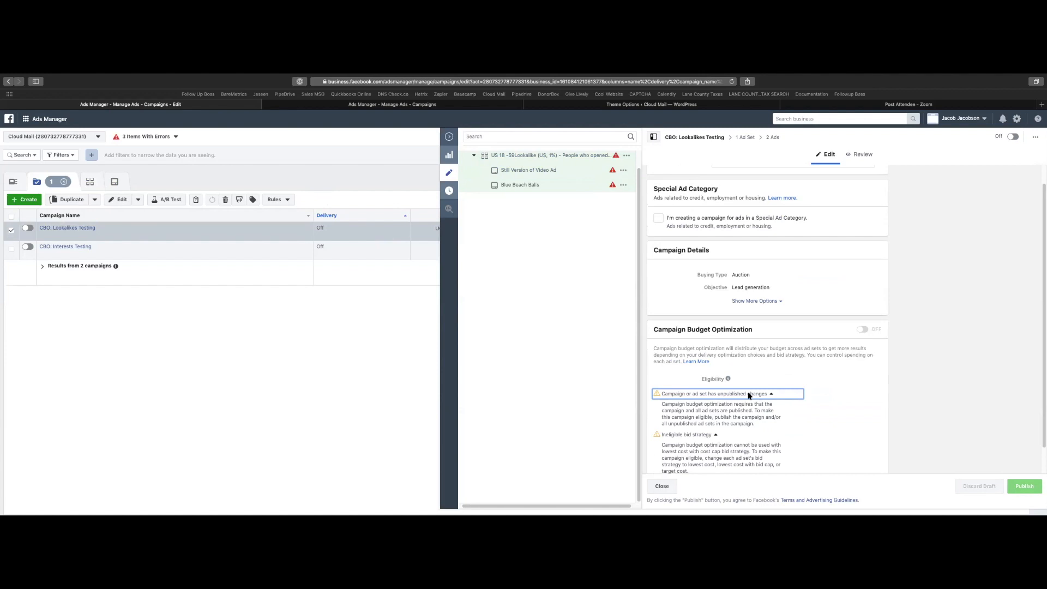
Examine the lookalike ad set's additional bid strategies, charging option and delivery type choices under Optimization & Delivery.
left_click(90, 181)
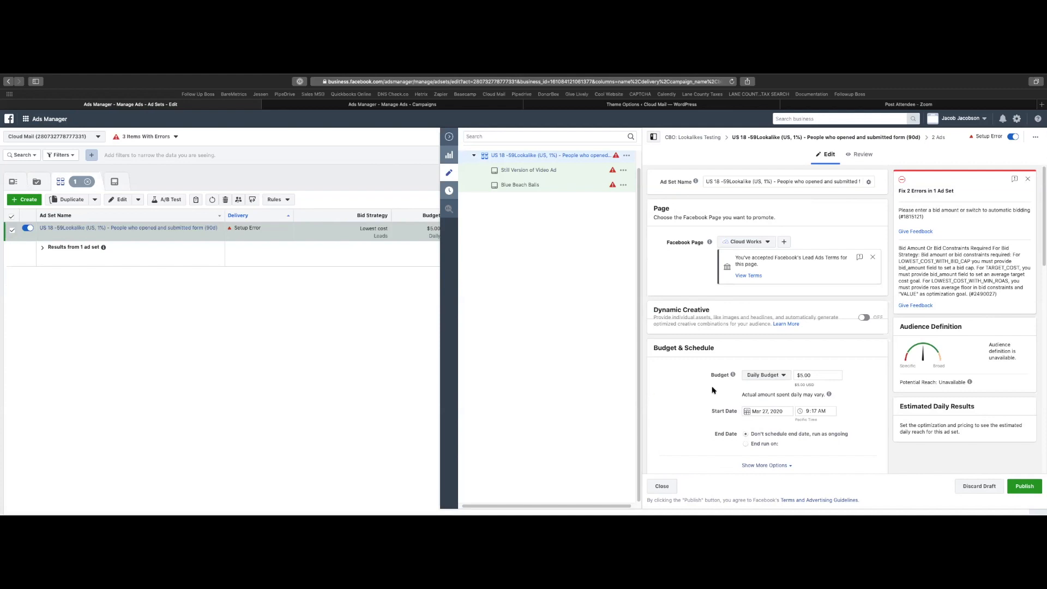
scroll(712, 391, "down", 10)
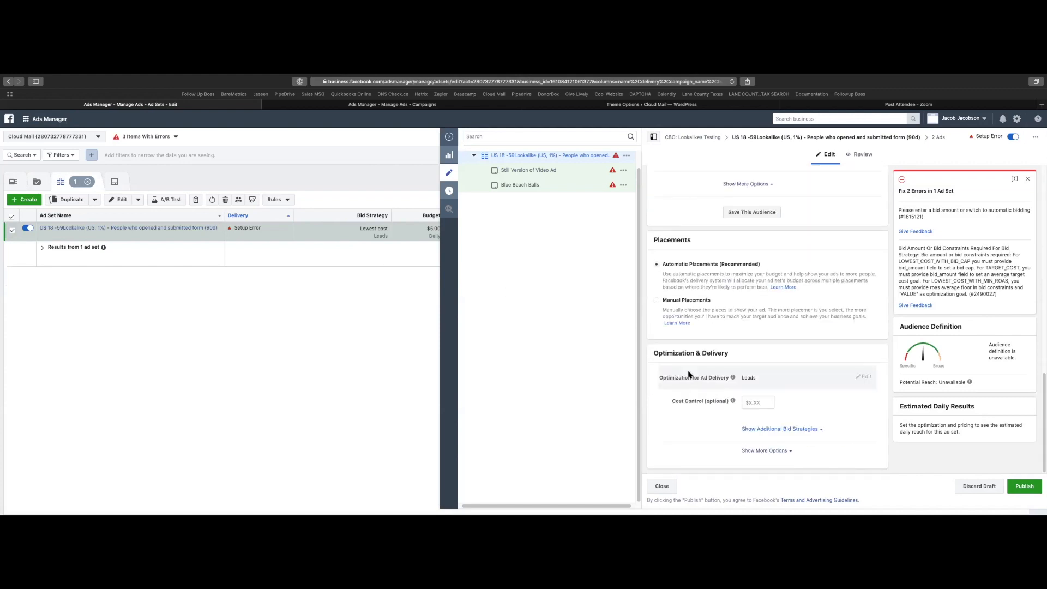
left_click(813, 428)
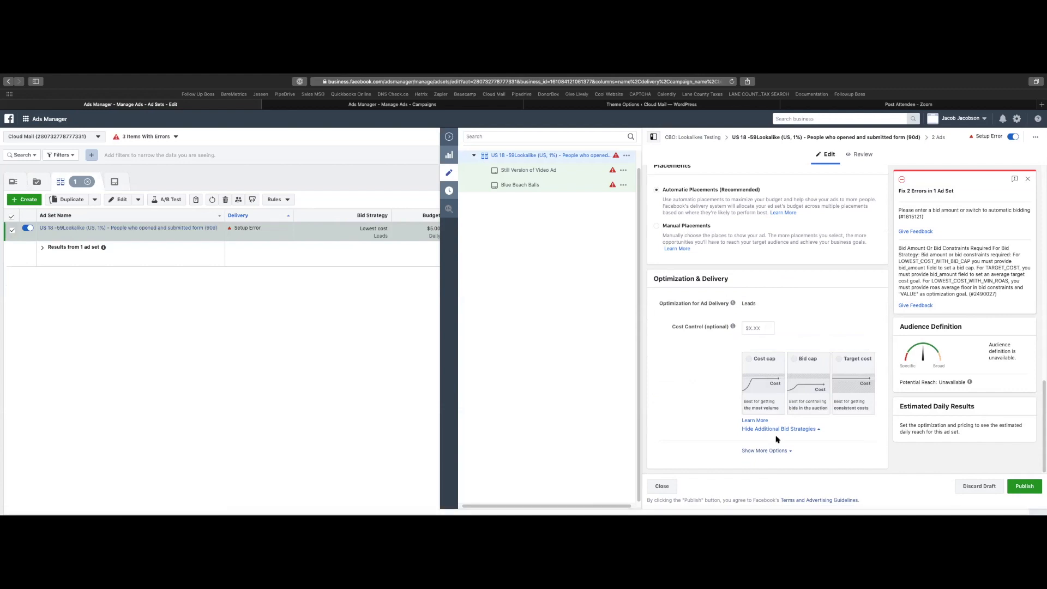
left_click(769, 451)
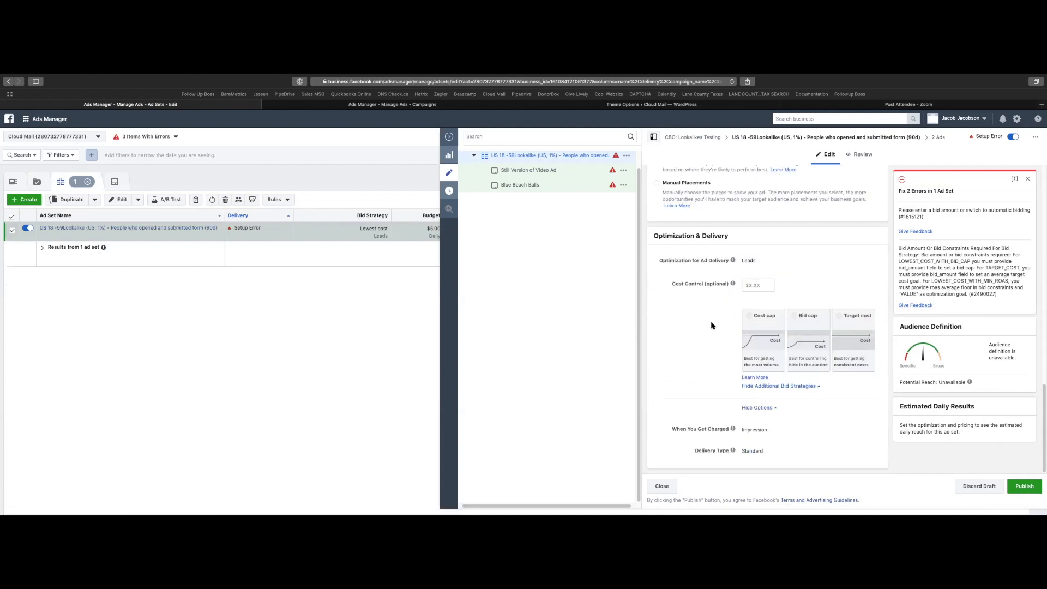
left_click(864, 451)
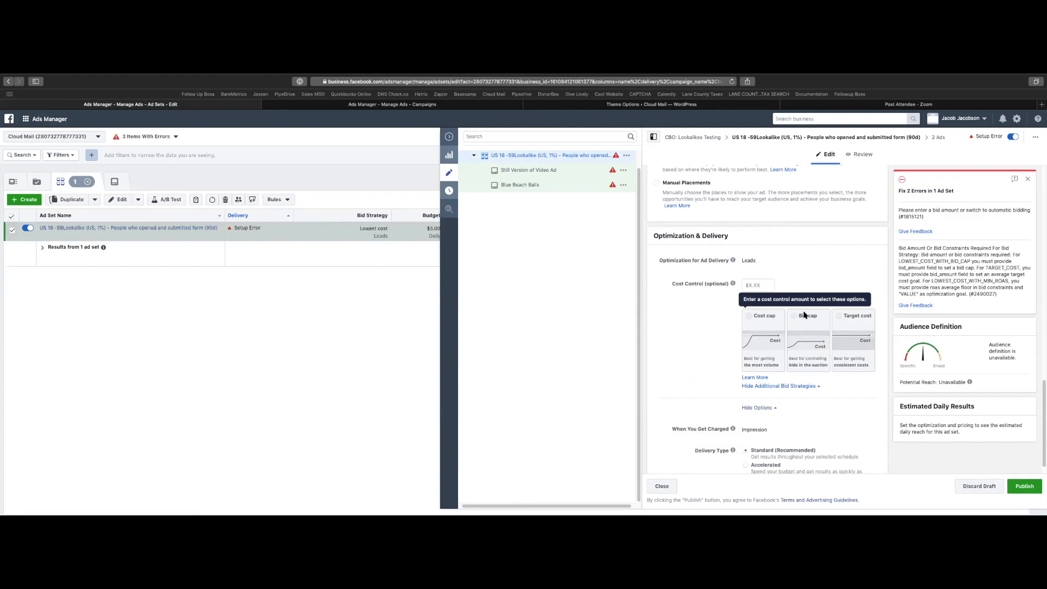
Close the ad set's error notice and editor, and reload the page.
left_click(1028, 179)
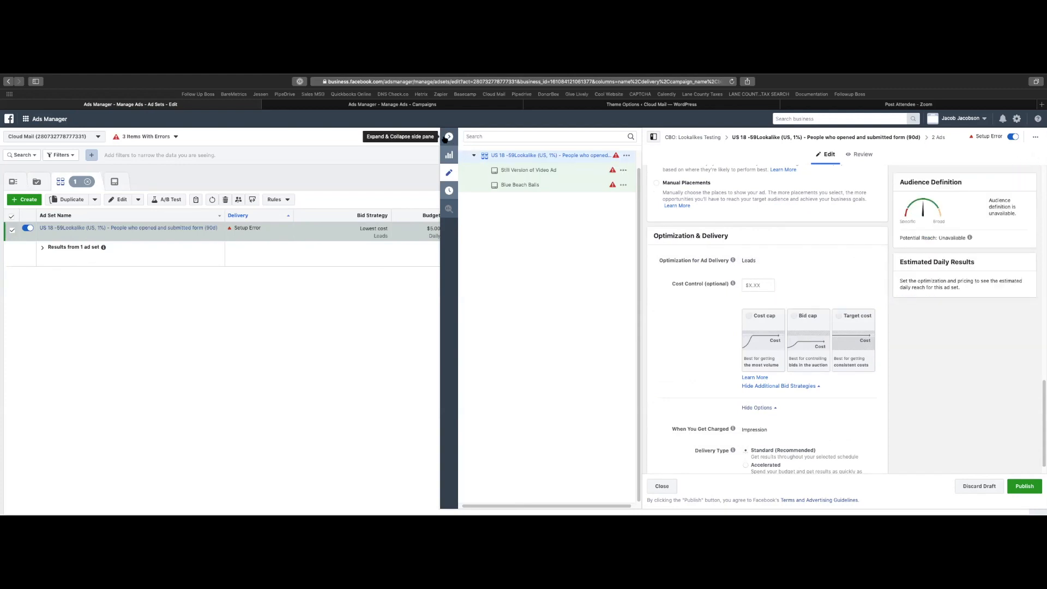
left_click(449, 138)
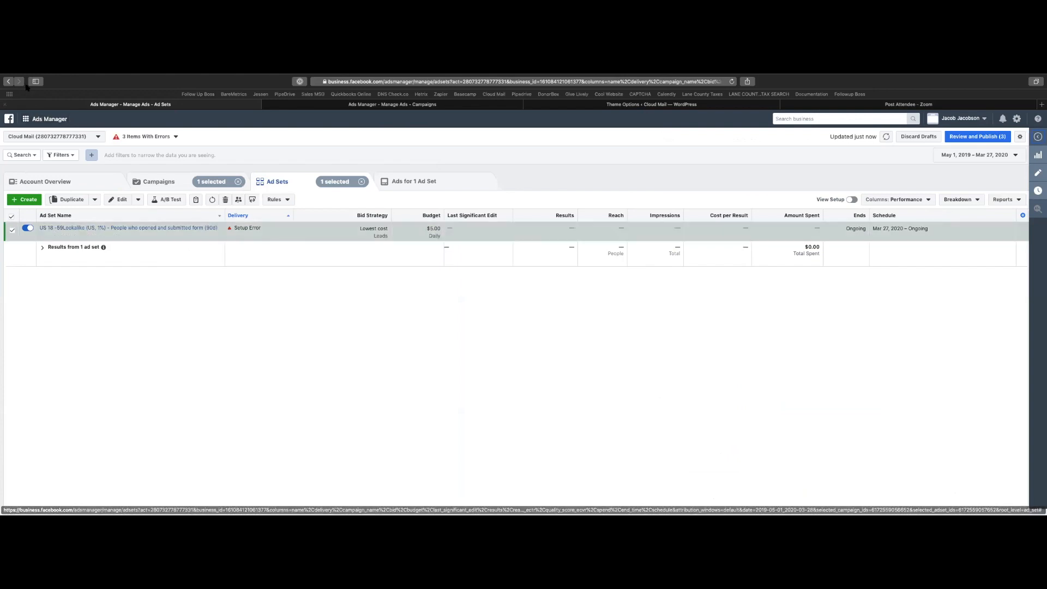
mouse_move(171, 77)
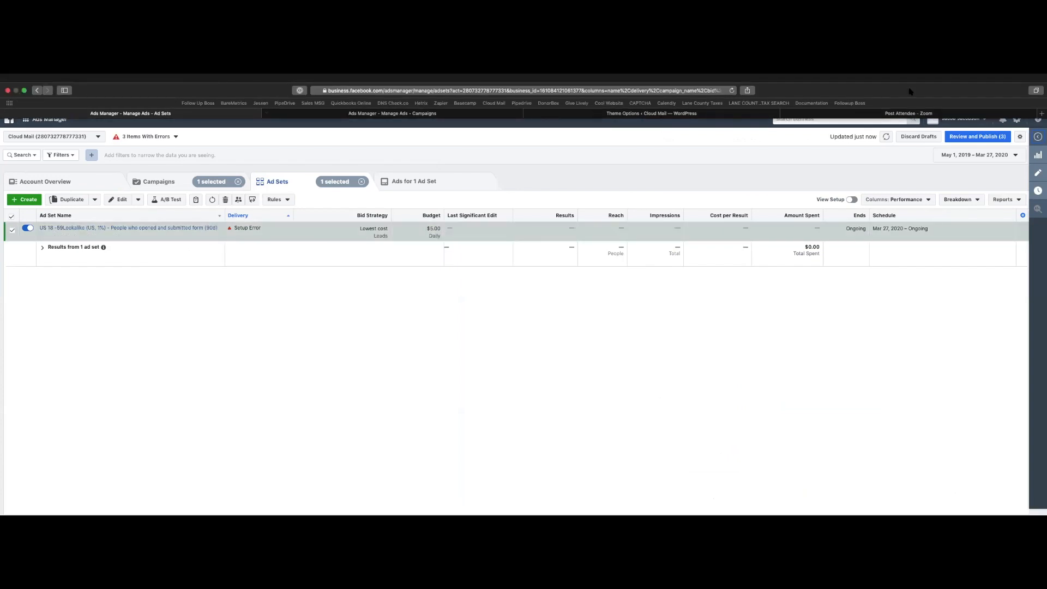
left_click(731, 81)
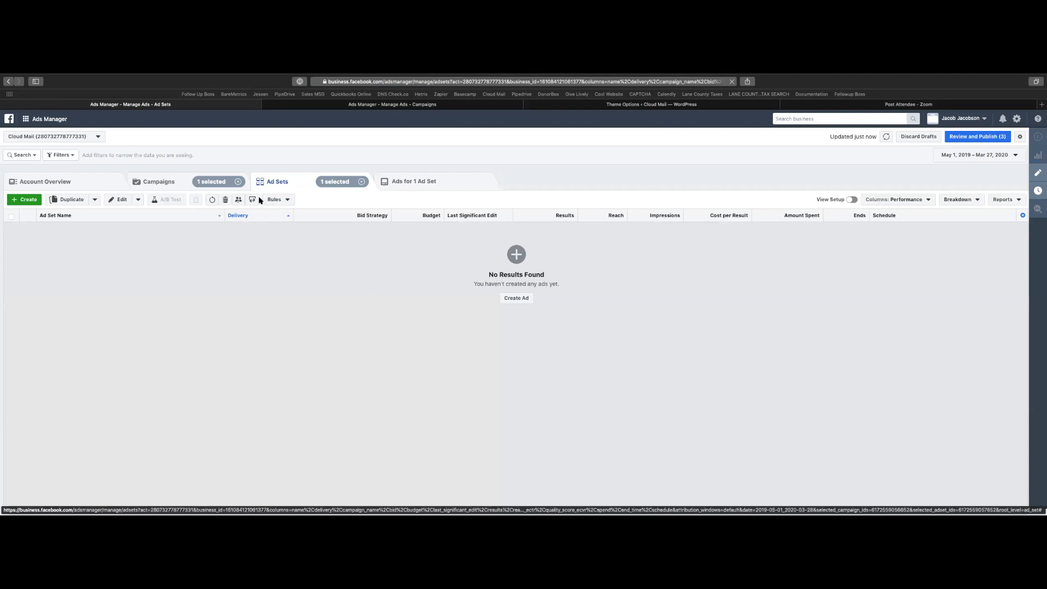
Reopen the CBO: Lookalikes Testing campaign's editor and read the unpublished changes requirement for Campaign Budget Optimization.
left_click(170, 185)
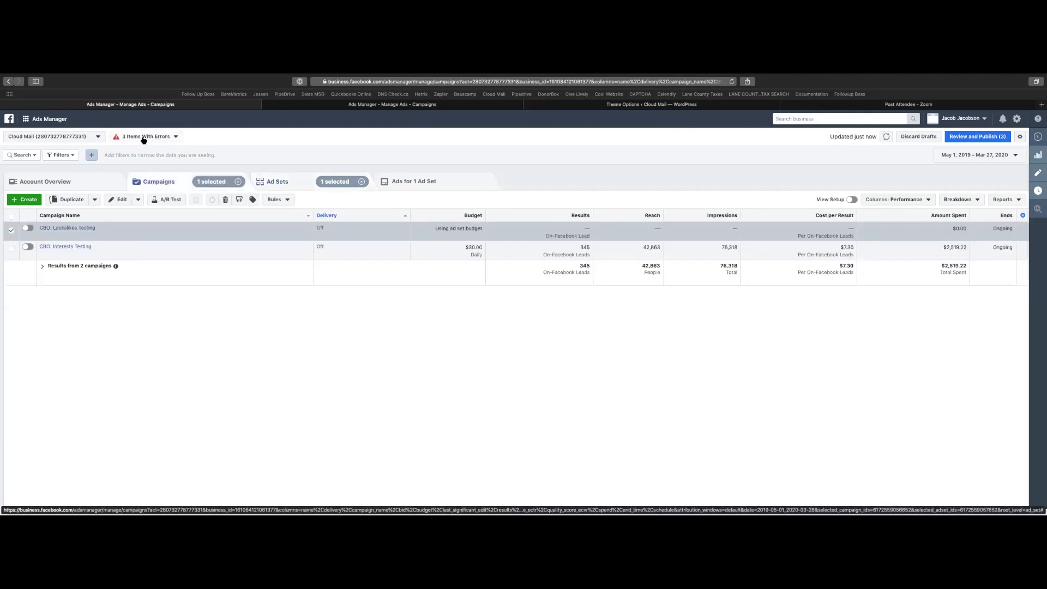
left_click(275, 183)
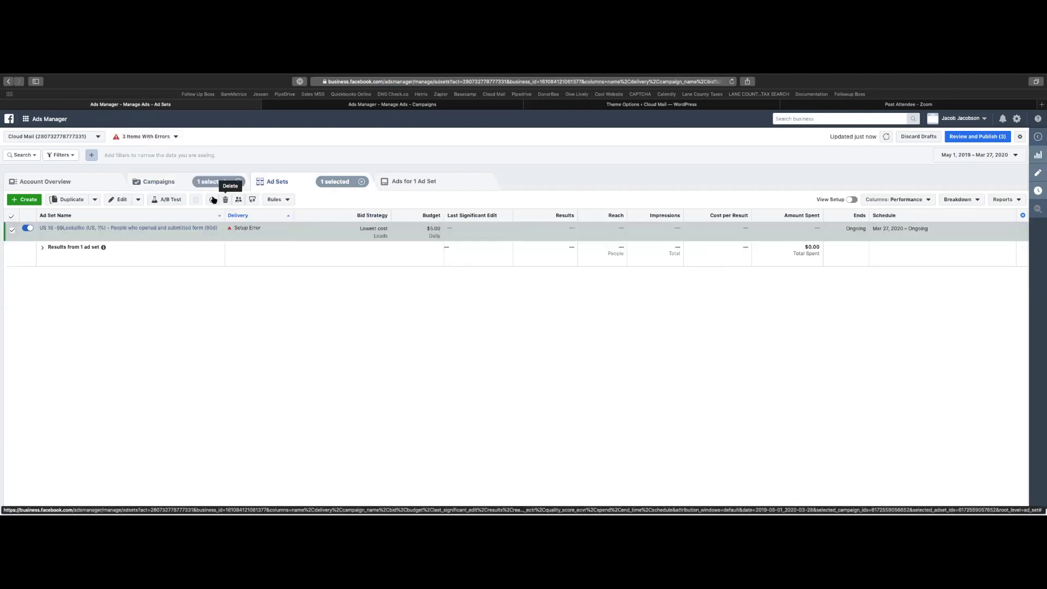
left_click(159, 183)
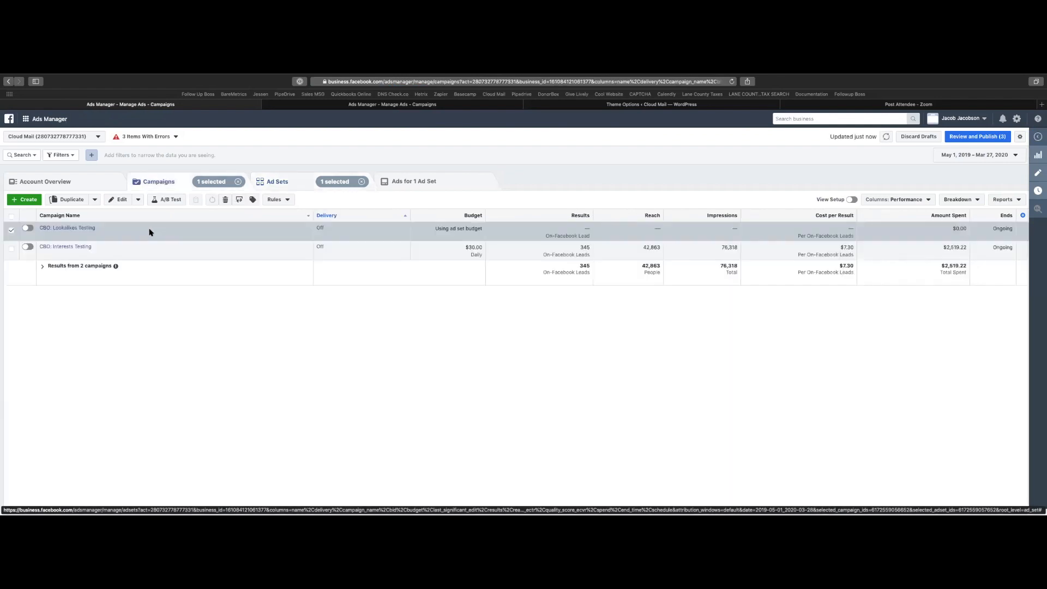
left_click(83, 236)
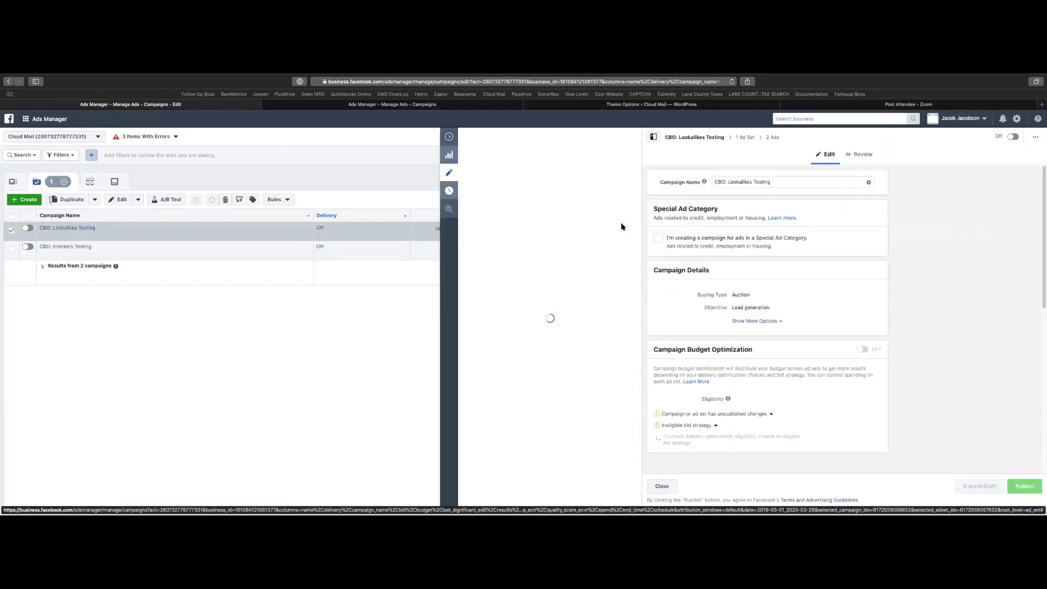
left_click(856, 400)
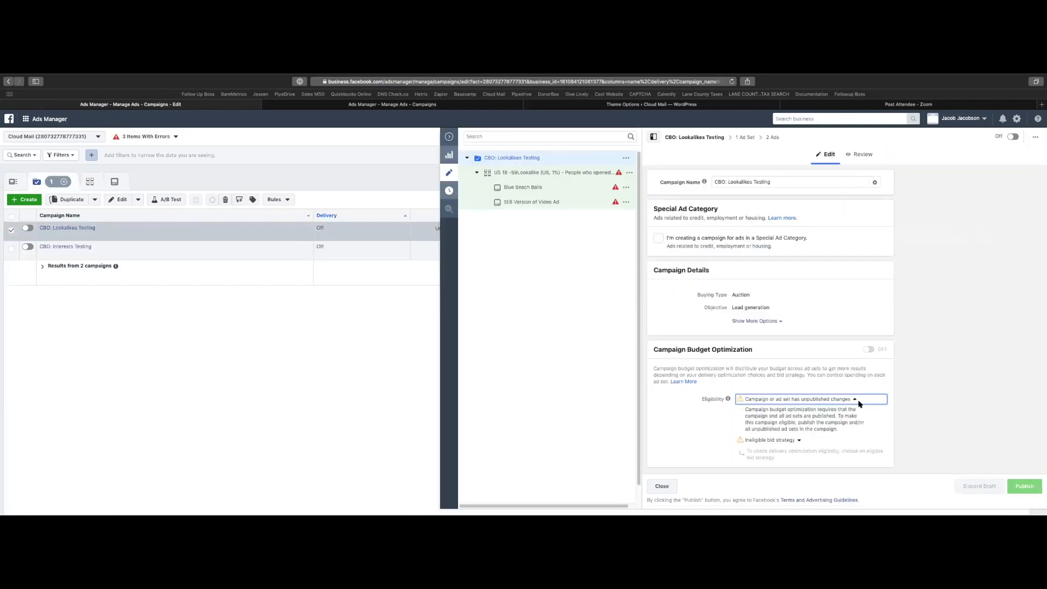
Return to the lookalike ad set and examine its errors, placements, Optimization & Delivery settings and estimated daily results note.
left_click(90, 182)
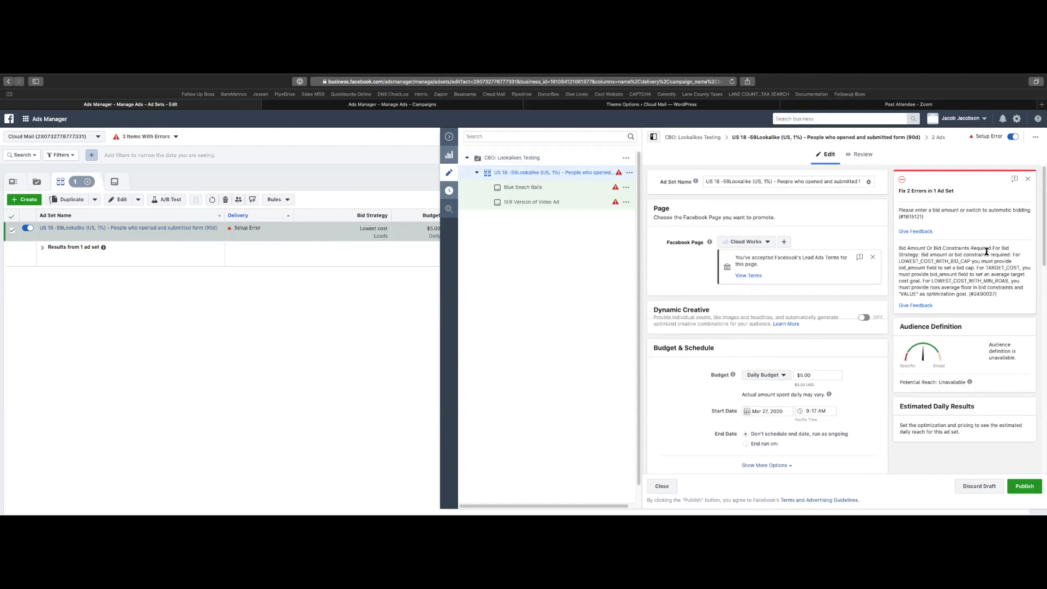
scroll(986, 251, "down", 3)
scroll(747, 323, "down", 10)
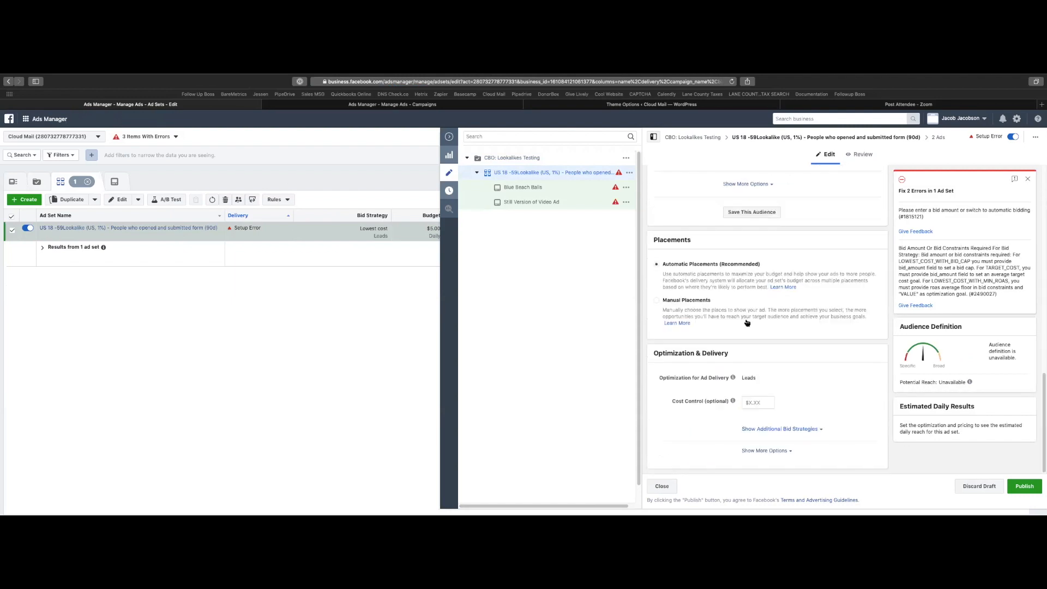
scroll(747, 322, "up", 3)
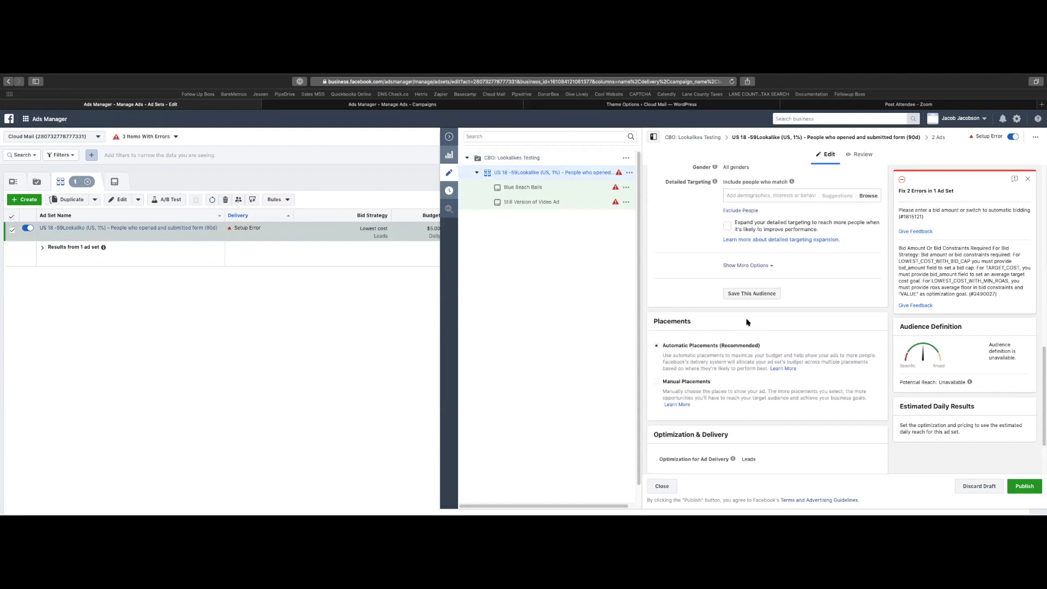
scroll(748, 322, "down", 2)
left_click_drag(958, 433, 903, 427)
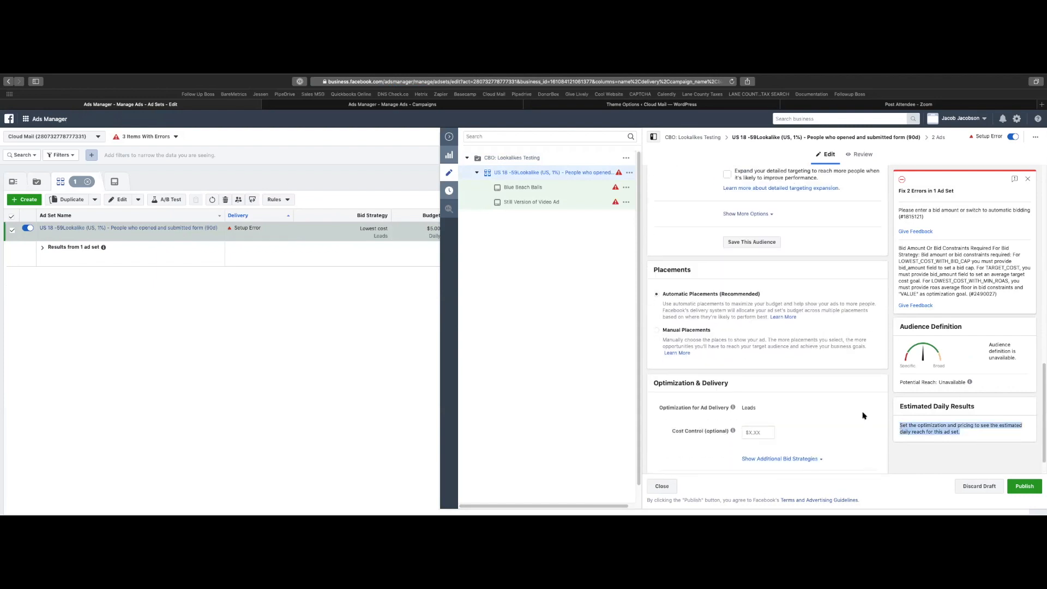
scroll(784, 375, "down", 1)
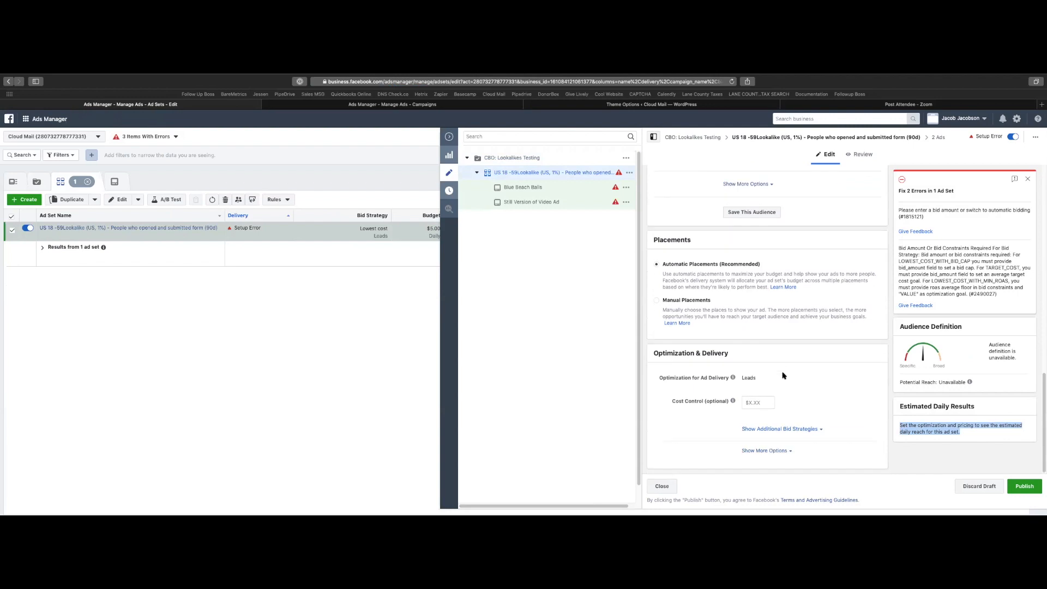
Set the lookalike ad set's cost control to $1.00.
left_click(766, 404)
type("1")
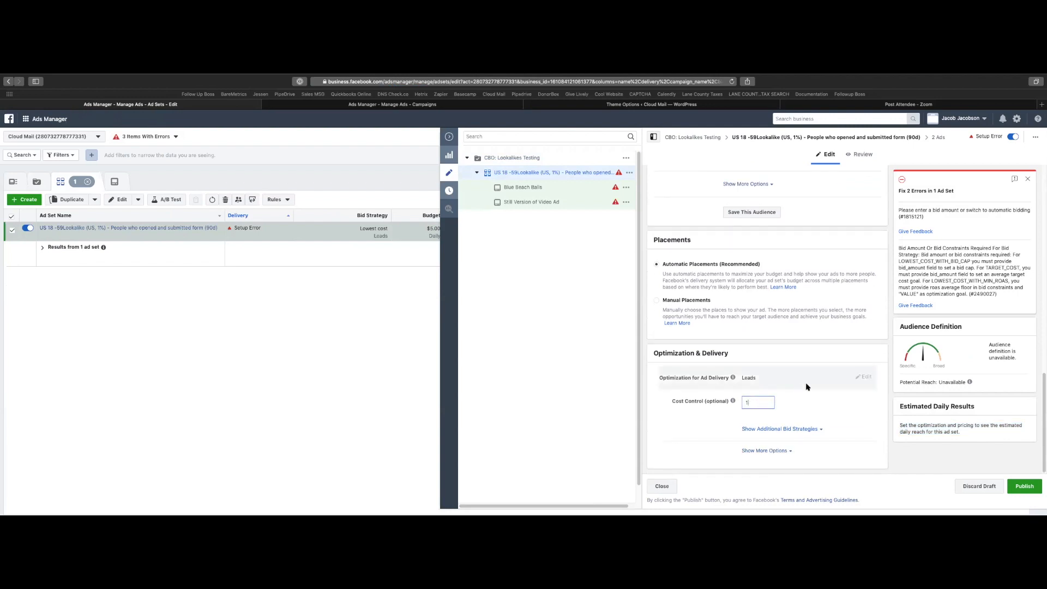
left_click(806, 387)
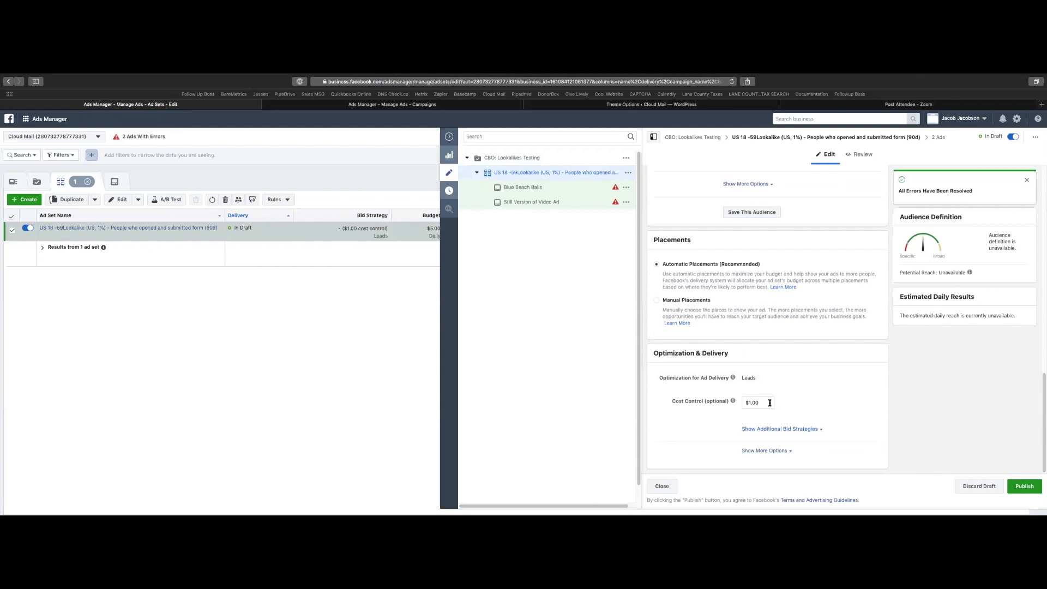
Show the additional bid strategies and clear the ad set's cost control amount.
left_click(787, 429)
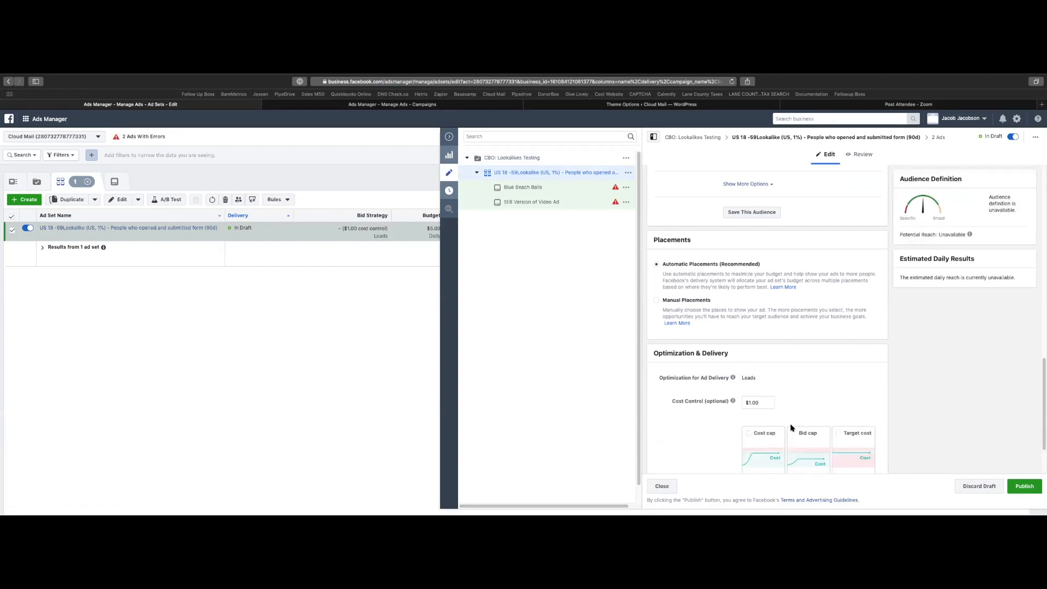
scroll(789, 425, "down", 3)
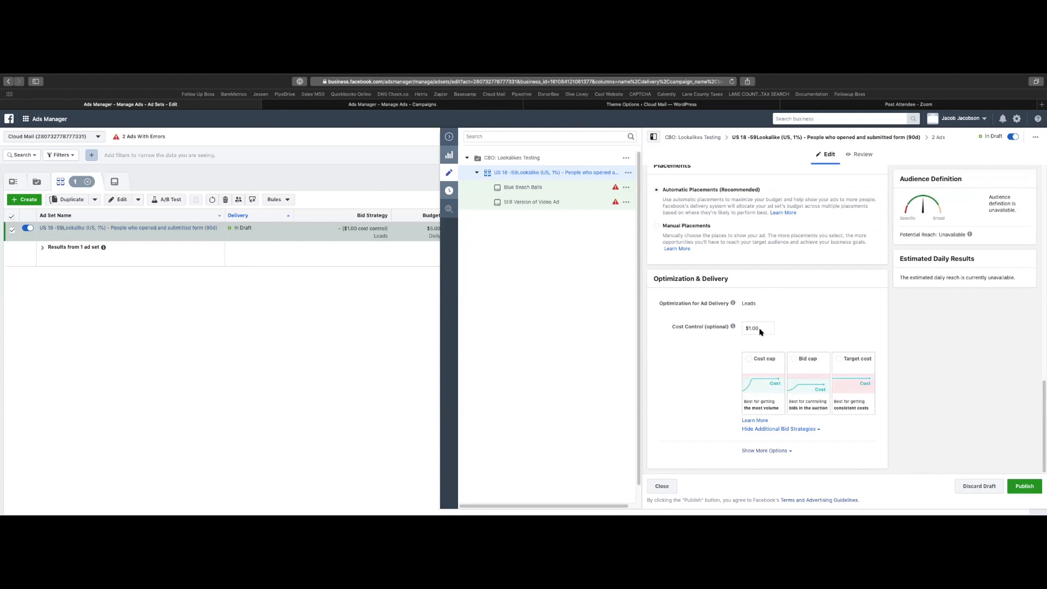
mouse_move(733, 327)
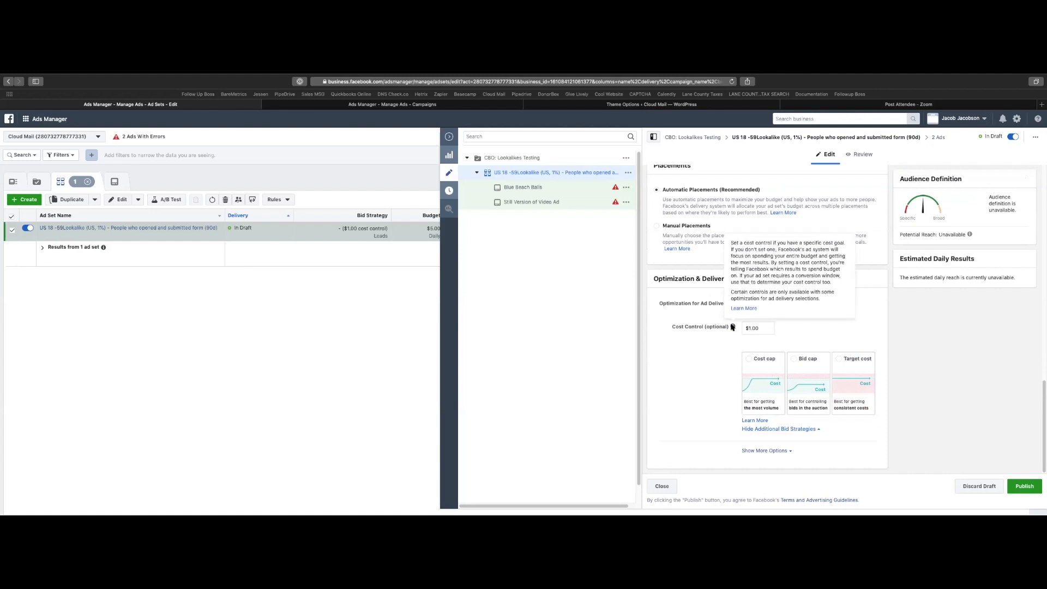
left_click(753, 328)
key("BackSpace")
left_click(712, 373)
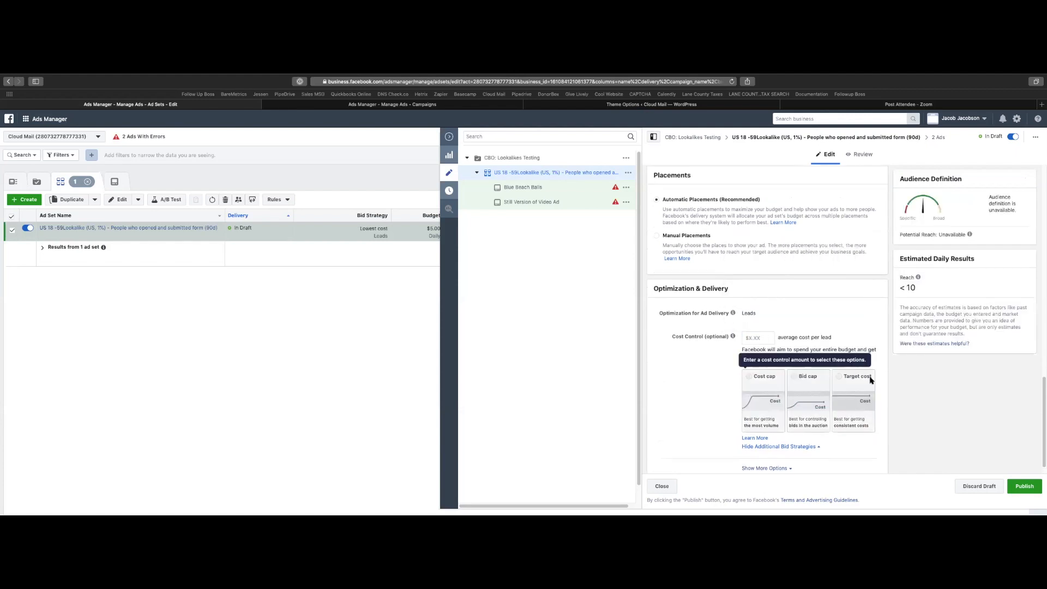
scroll(826, 392, "down", 1)
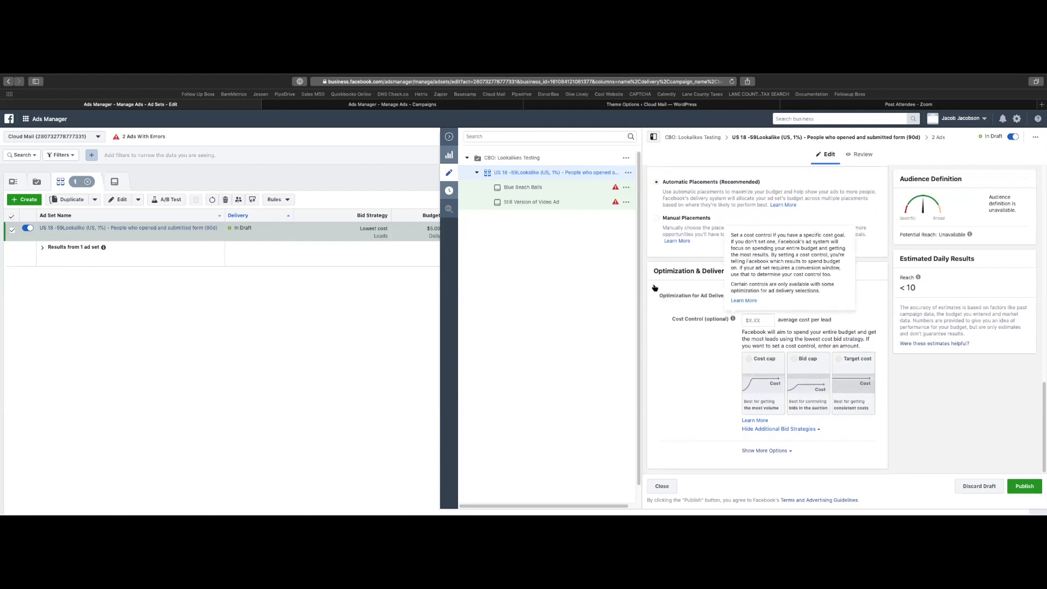
Open the Blue Beach Balls ad and examine its error, instant form and Facebook Pixel tracking settings.
left_click(594, 192)
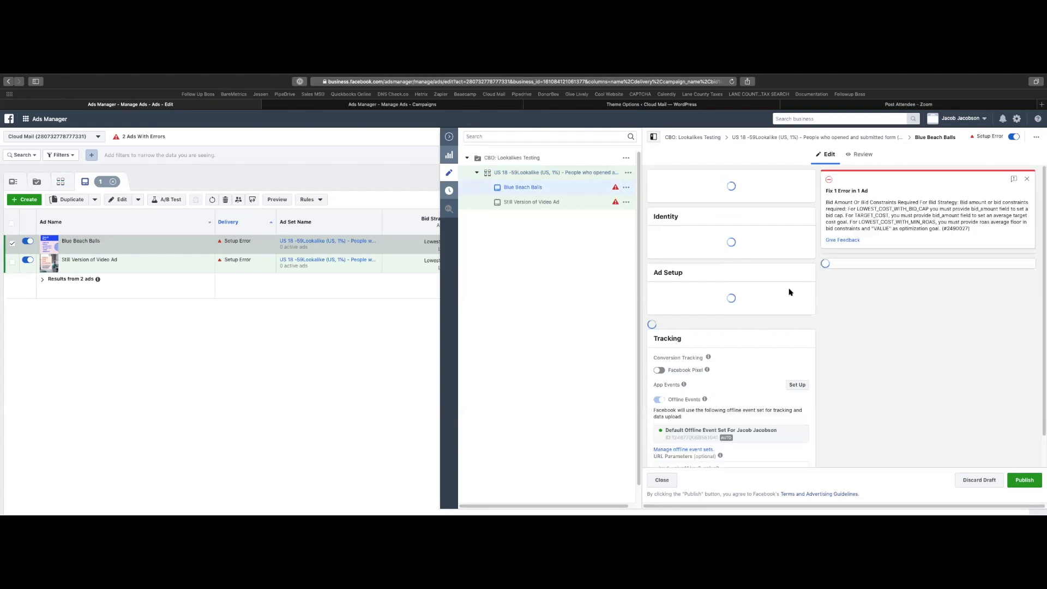
scroll(785, 295, "down", 10)
scroll(783, 300, "down", 10)
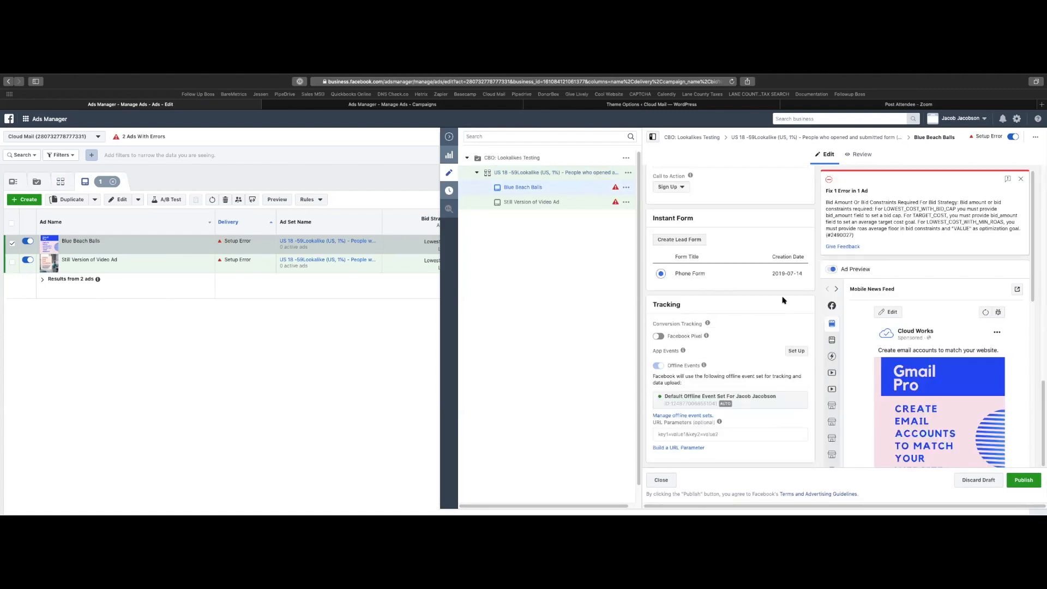
mouse_move(707, 337)
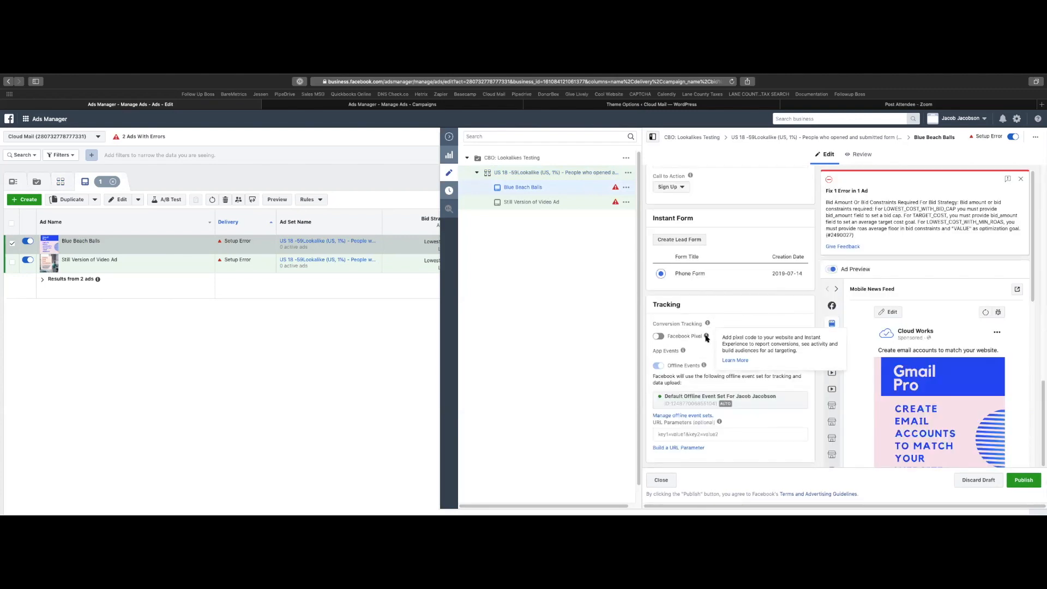
Switch Facebook Pixel tracking on and back off for both the Blue Beach Balls and Still Version of Video Ad ads.
left_click(659, 337)
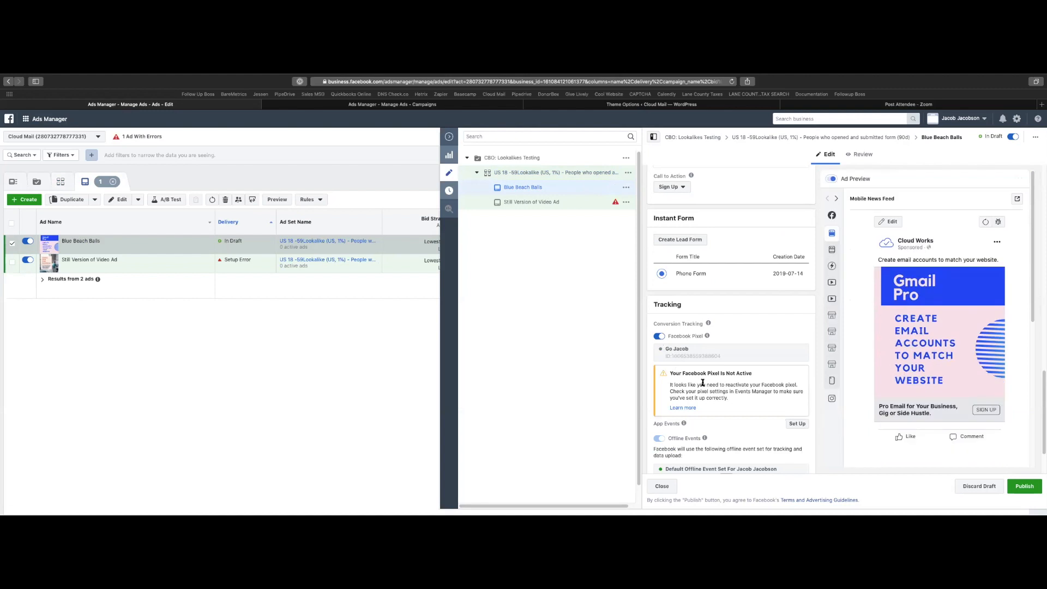
left_click(659, 336)
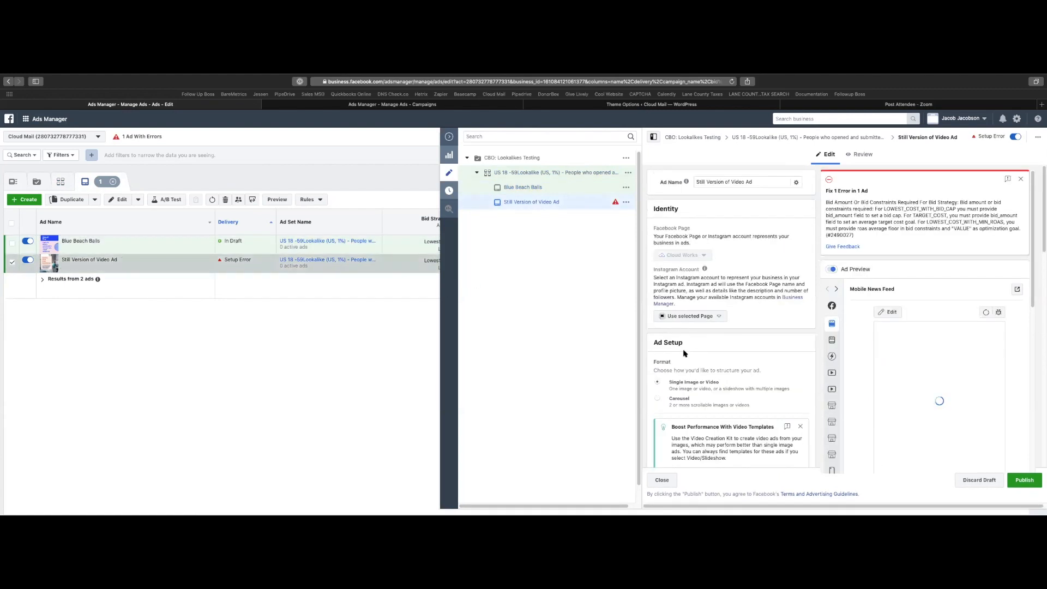
scroll(670, 402, "down", 15)
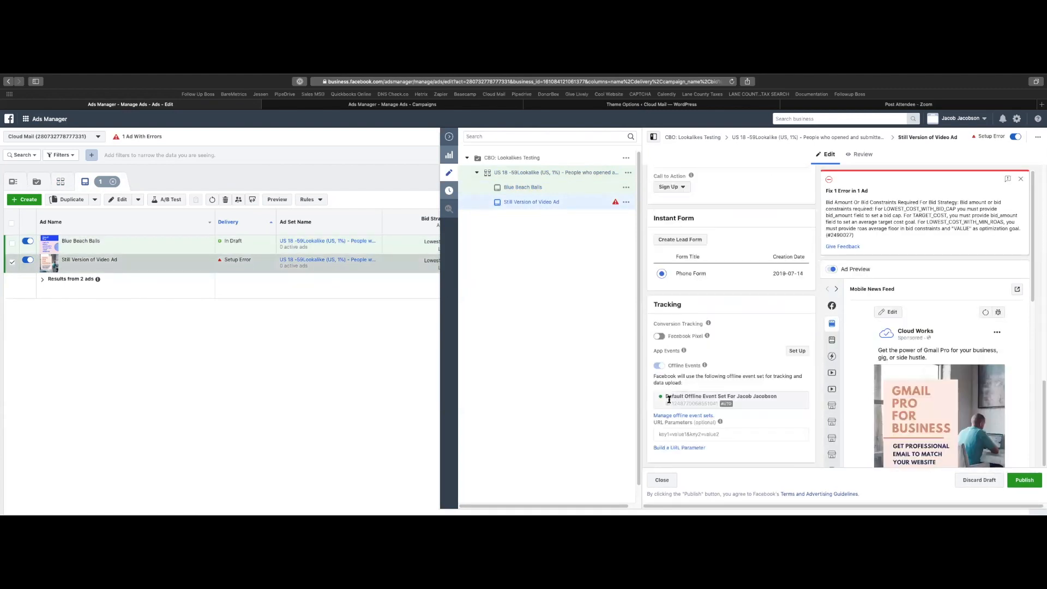
left_click(660, 337)
left_click(659, 336)
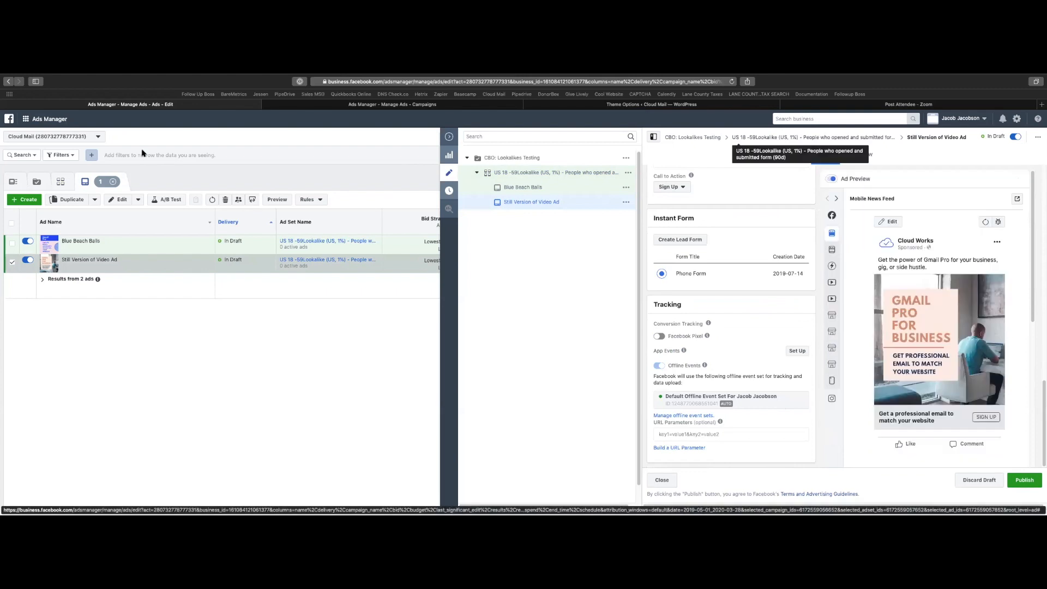
Return to the campaign list, close the editor, and publish the draft lookalike ad set and its two ads.
left_click(43, 181)
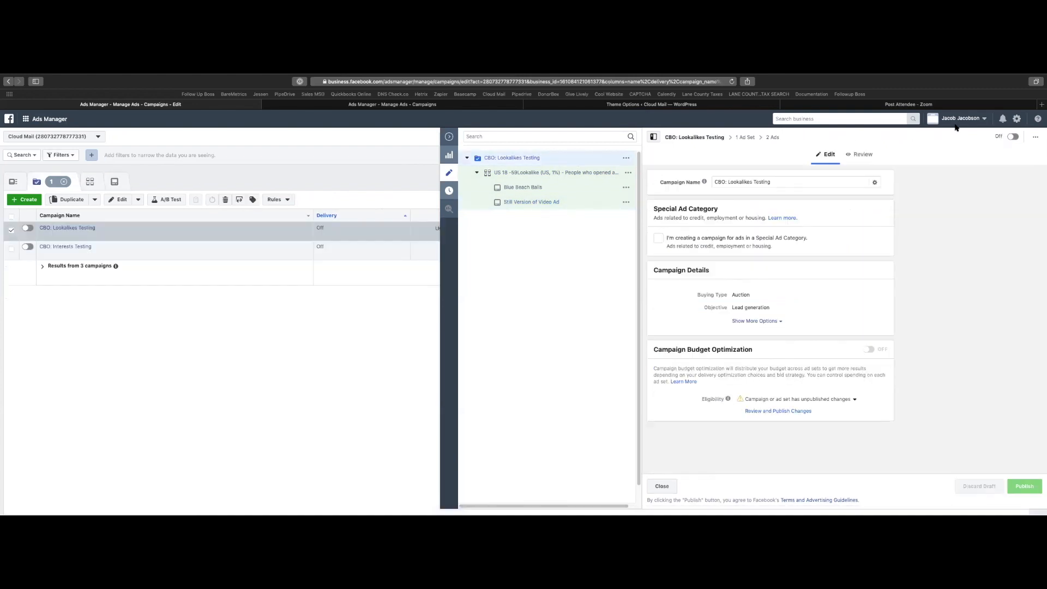
left_click(449, 136)
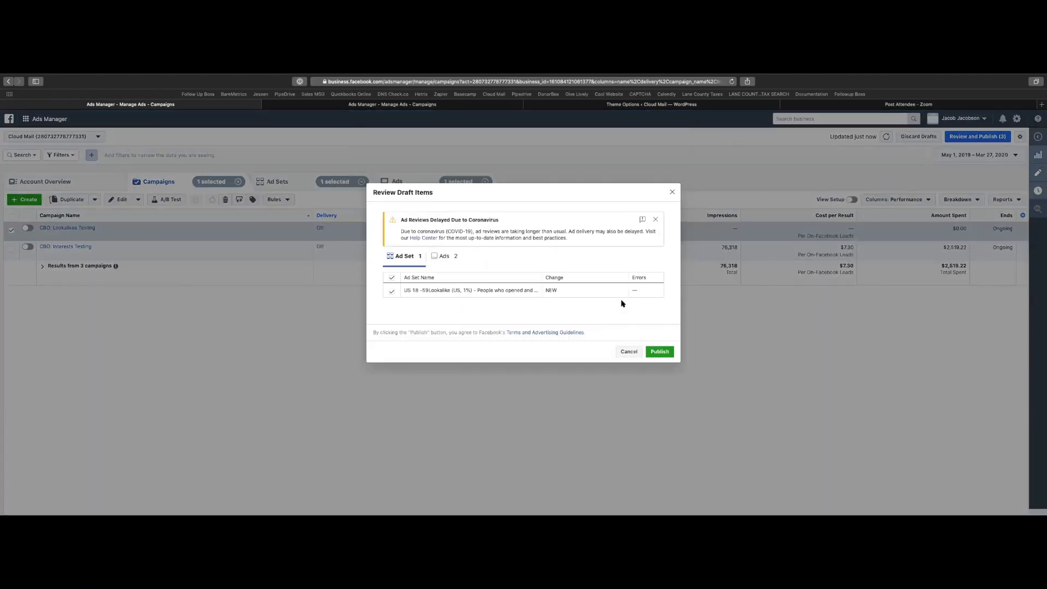
left_click(663, 352)
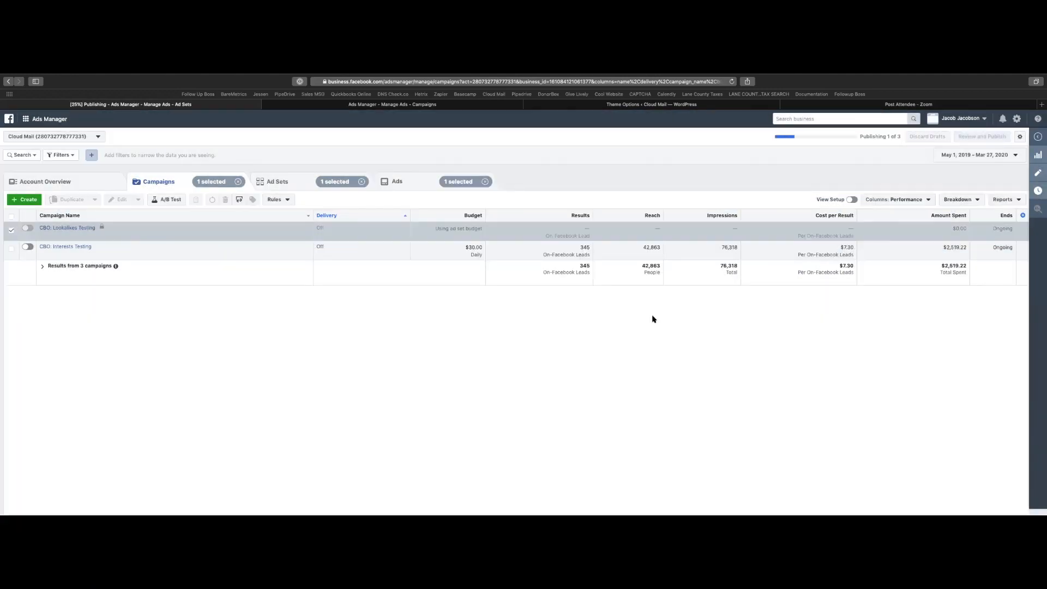
Select only the CBO: Interests Testing campaign and set the reporting date range to Last month.
left_click(12, 229)
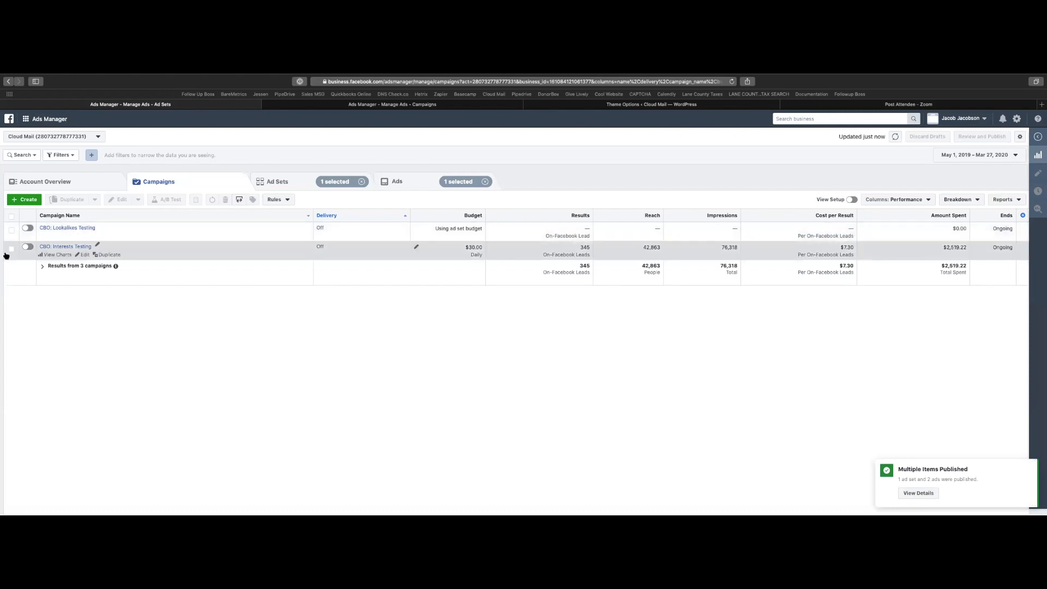
left_click(737, 252)
left_click(982, 155)
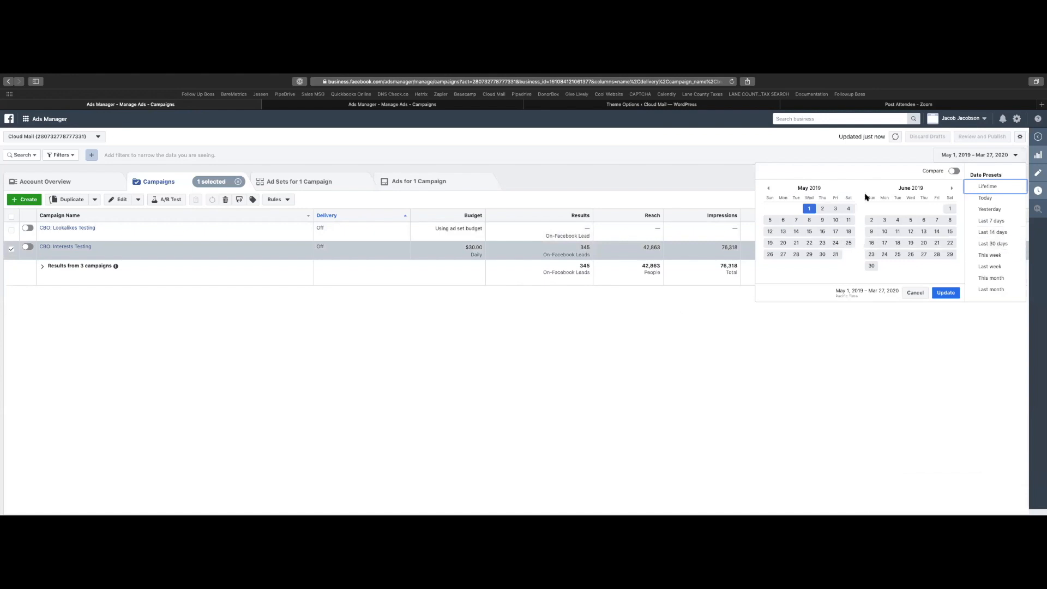
left_click(1002, 289)
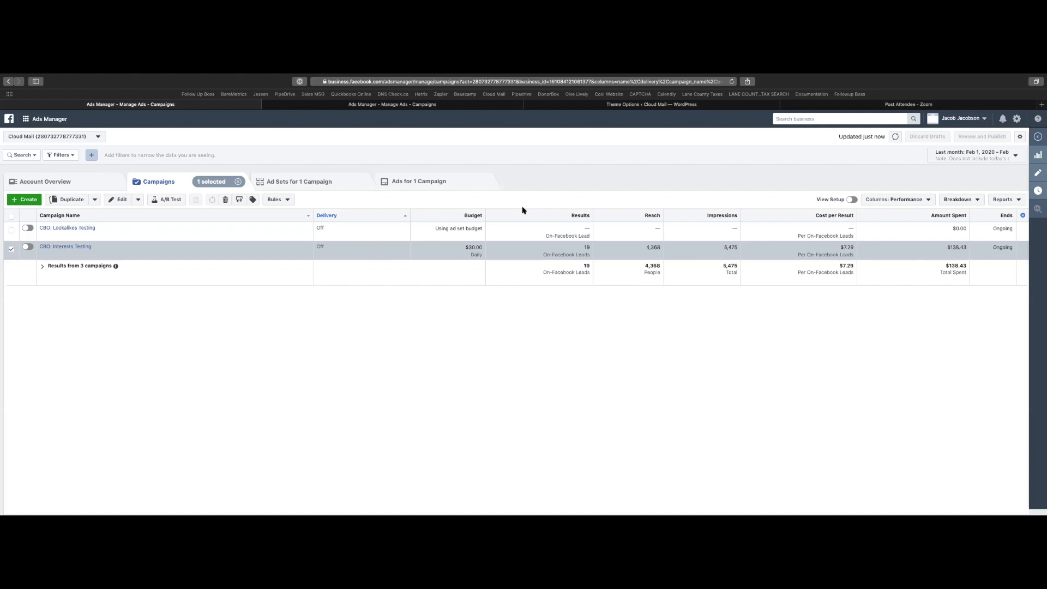
Open the ads of the US 18 -59 GoDaddy ad set and view the lead download options for Blue Beach Balls.
left_click(311, 182)
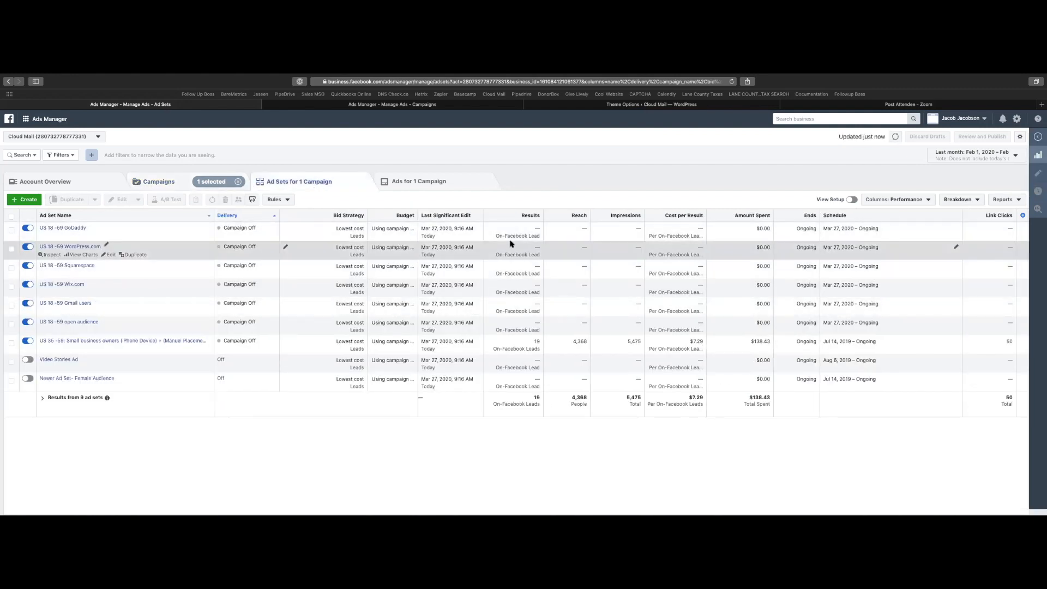
left_click(492, 233)
left_click(447, 183)
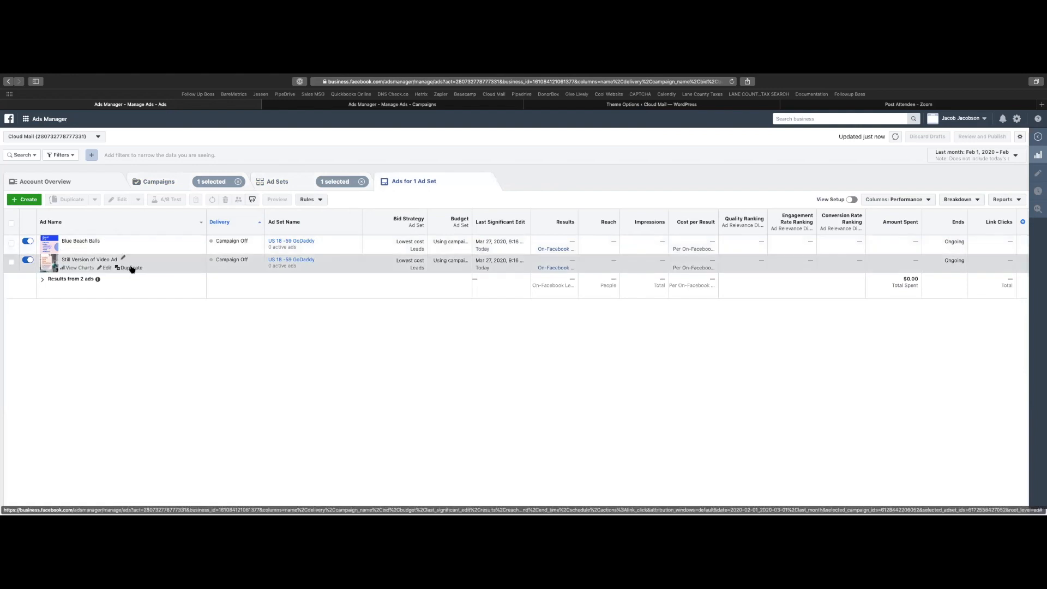
left_click(106, 249)
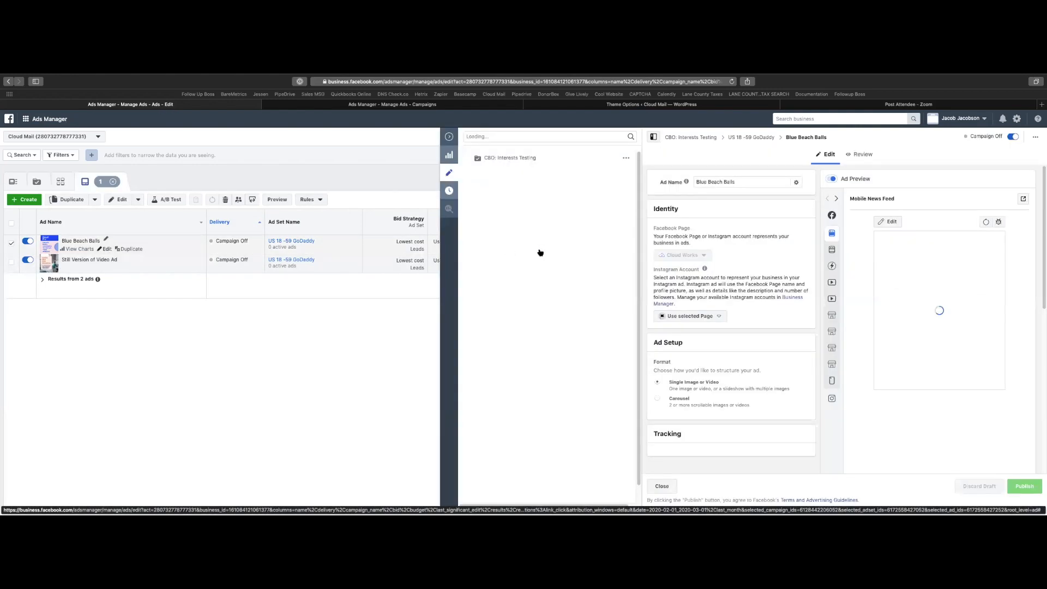
left_click(450, 139)
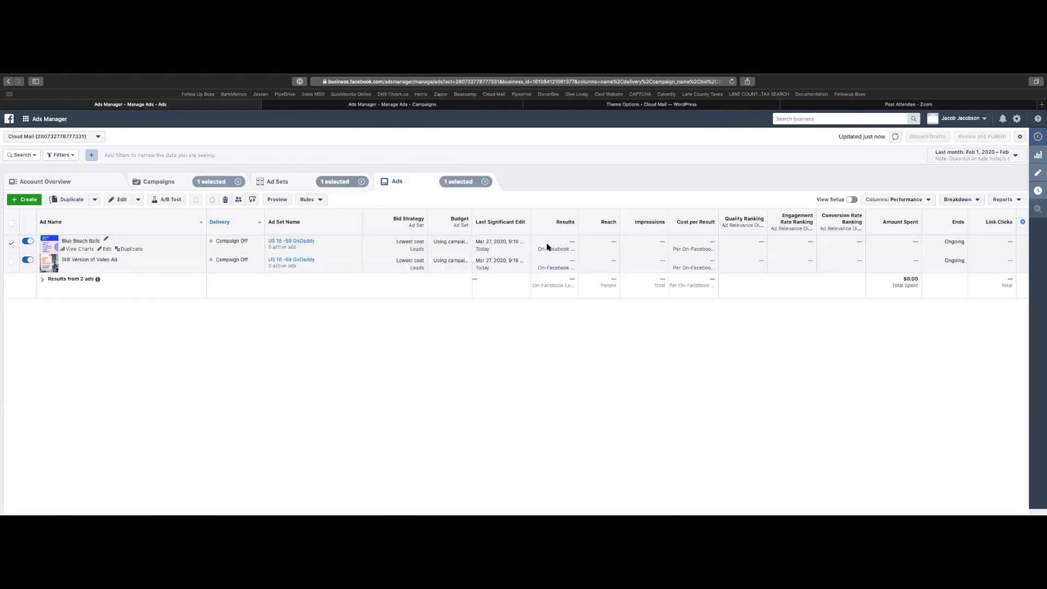
left_click(549, 248)
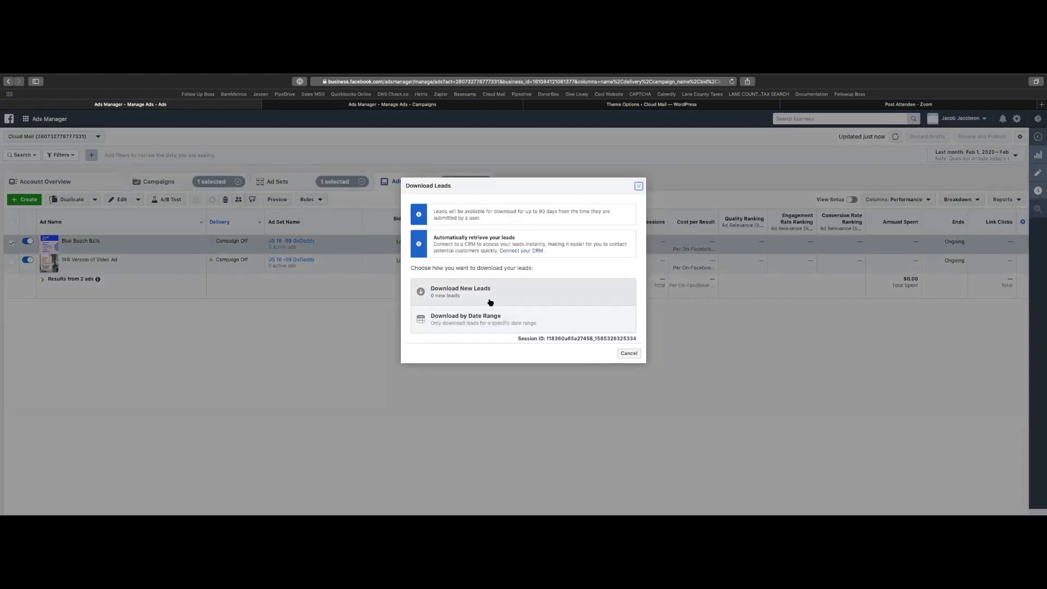
left_click(634, 354)
Open the GoDaddy ad set's Blue Beach Balls ad and examine its tracking settings and the URL parameter builder's Campaign Medium options.
mouse_move(84, 248)
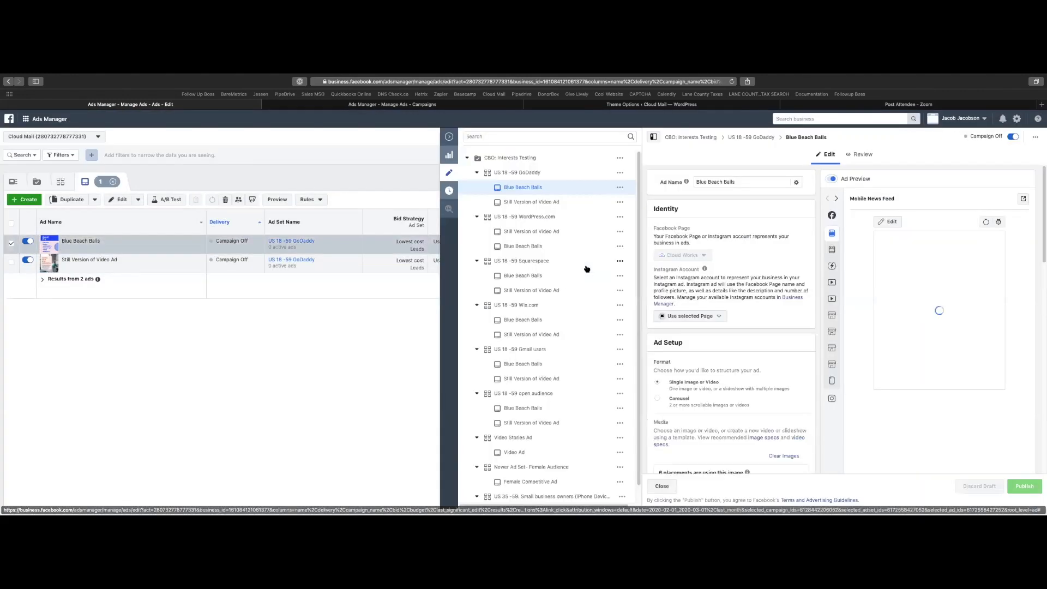
scroll(587, 267, "down", 2)
scroll(721, 294, "down", 2)
scroll(721, 293, "down", 10)
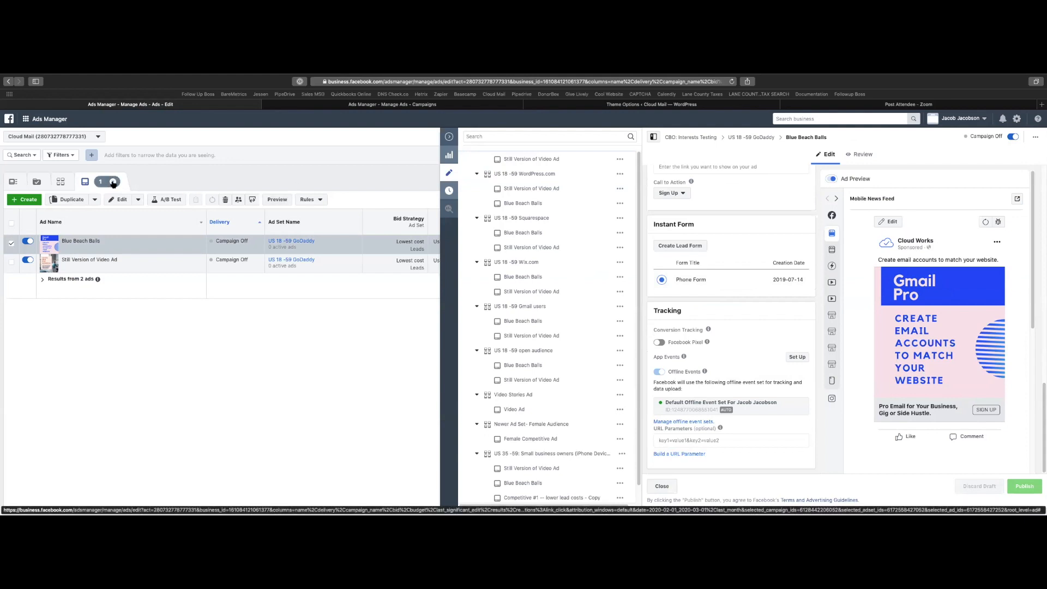
left_click(691, 454)
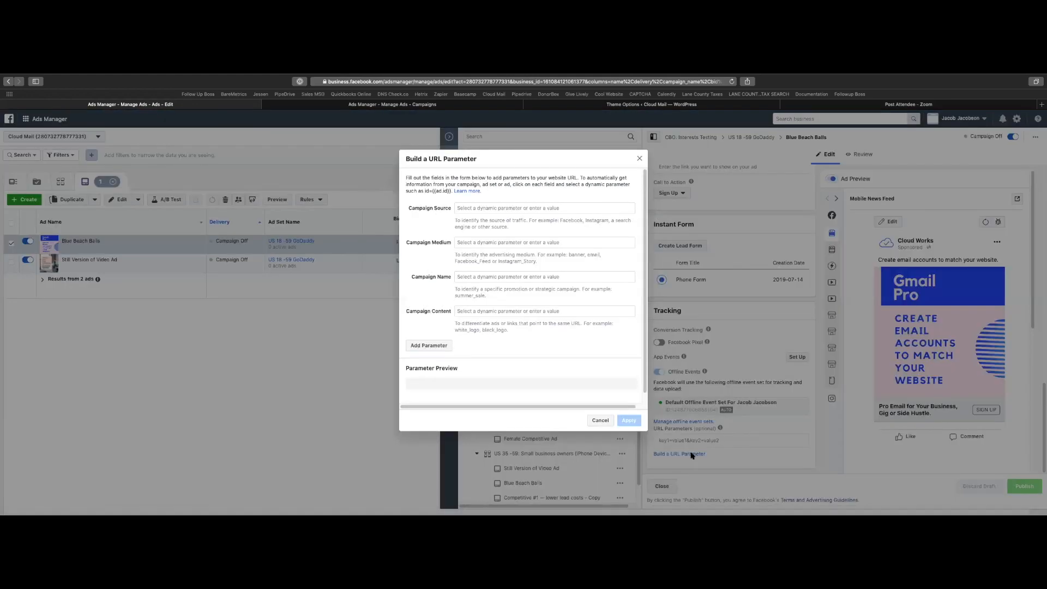
left_click(473, 240)
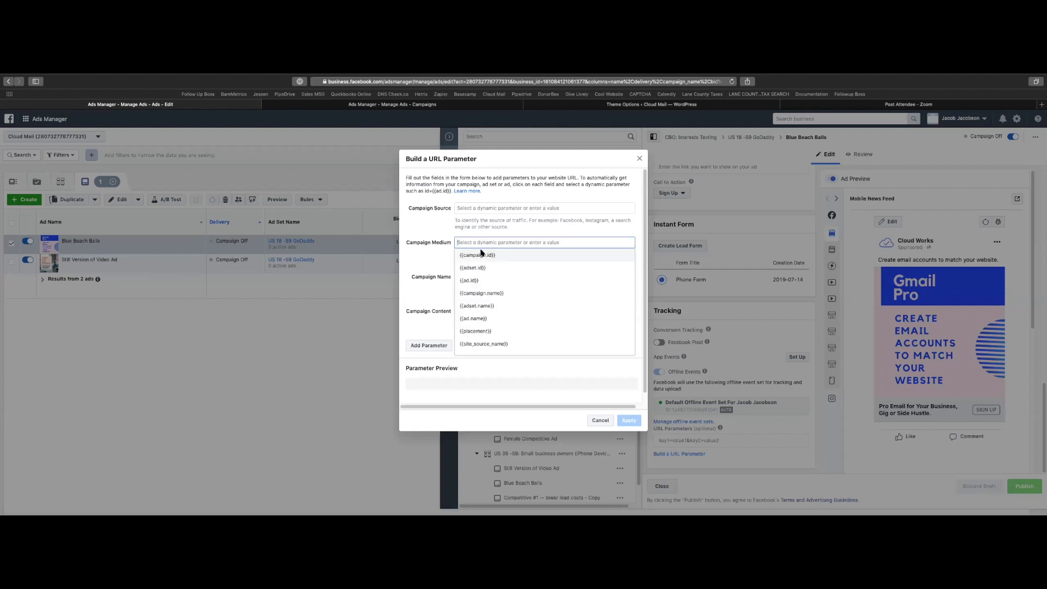
left_click(639, 158)
Copy the name of the US 18 -59 GoDaddy ad set without changing it.
left_click(69, 182)
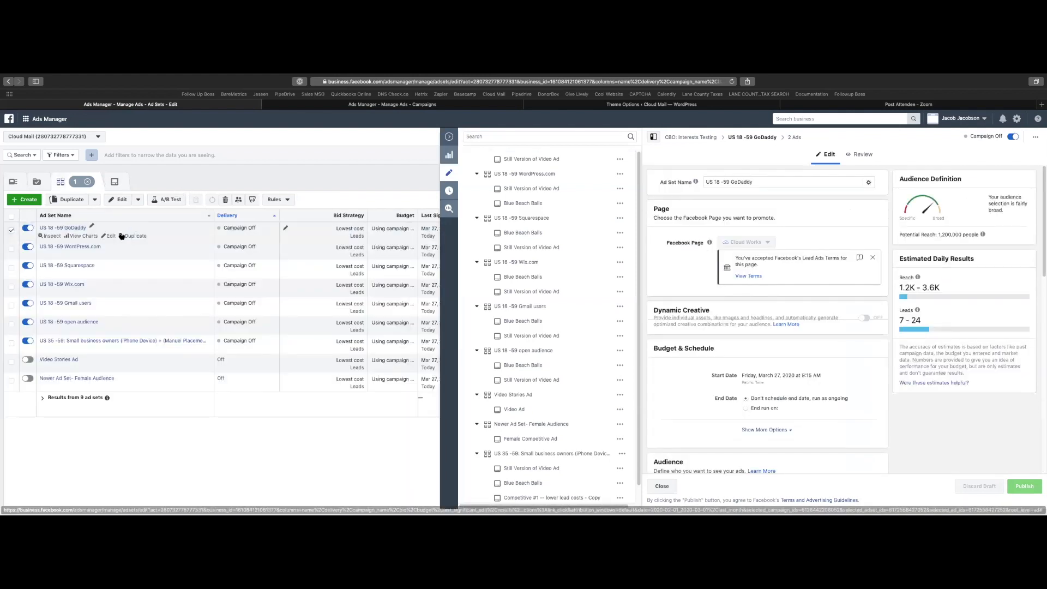
left_click(90, 228)
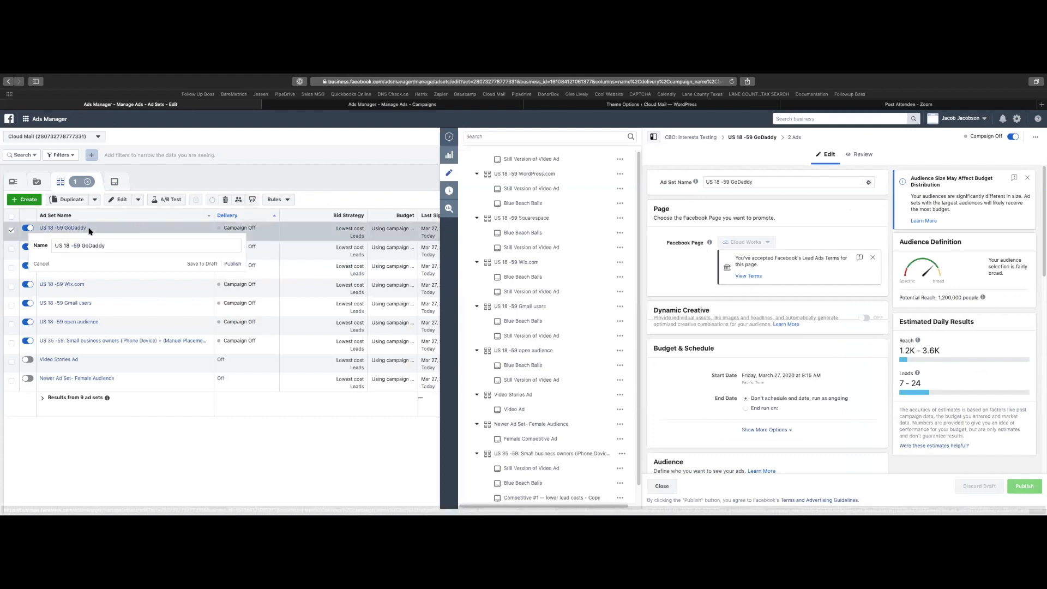
left_click_drag(117, 243, 58, 244)
key("super+c")
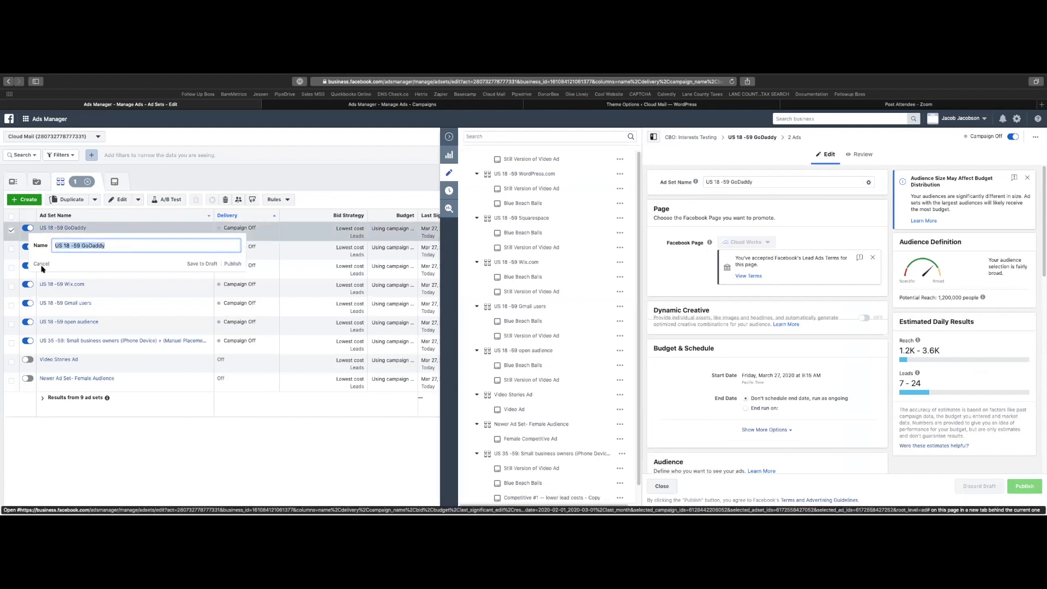
left_click(42, 265)
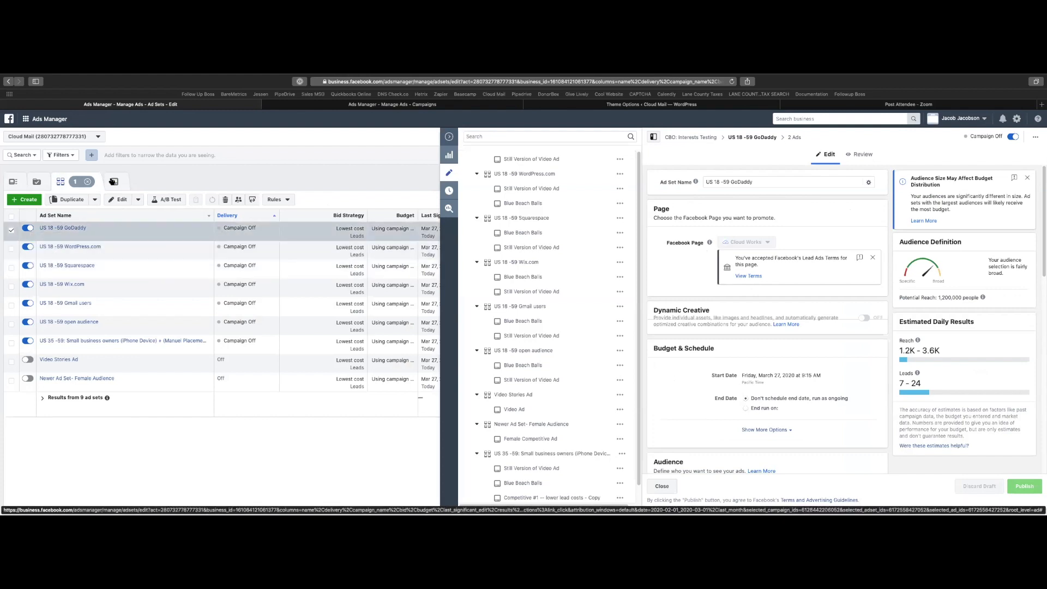
Select both ads in the GoDaddy ad set and apply a URL parameter with Campaign Medium set to "US 18 -59 GoDaddy".
left_click(116, 182)
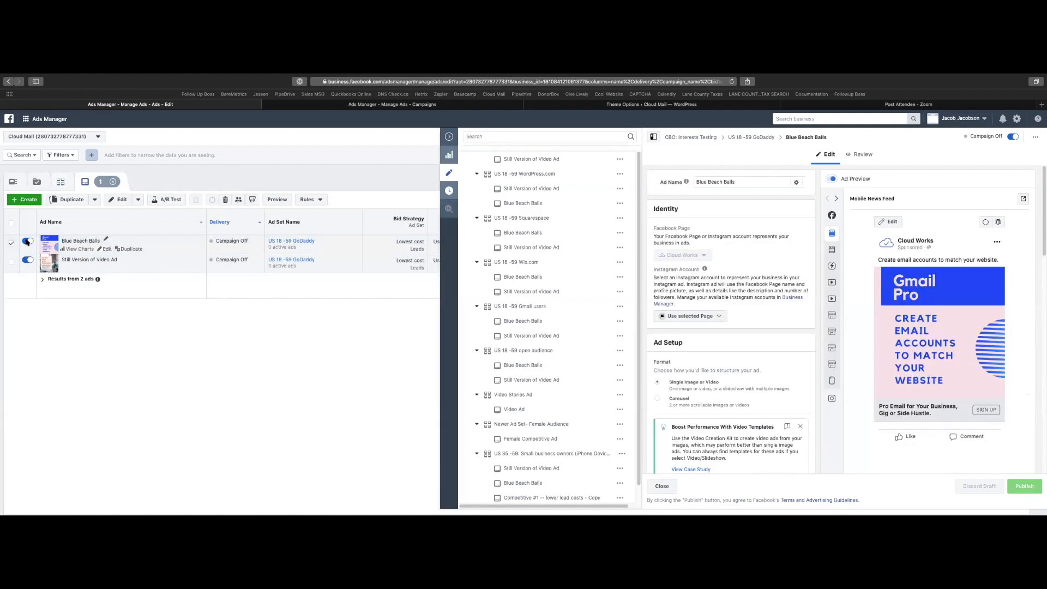
left_click(11, 263)
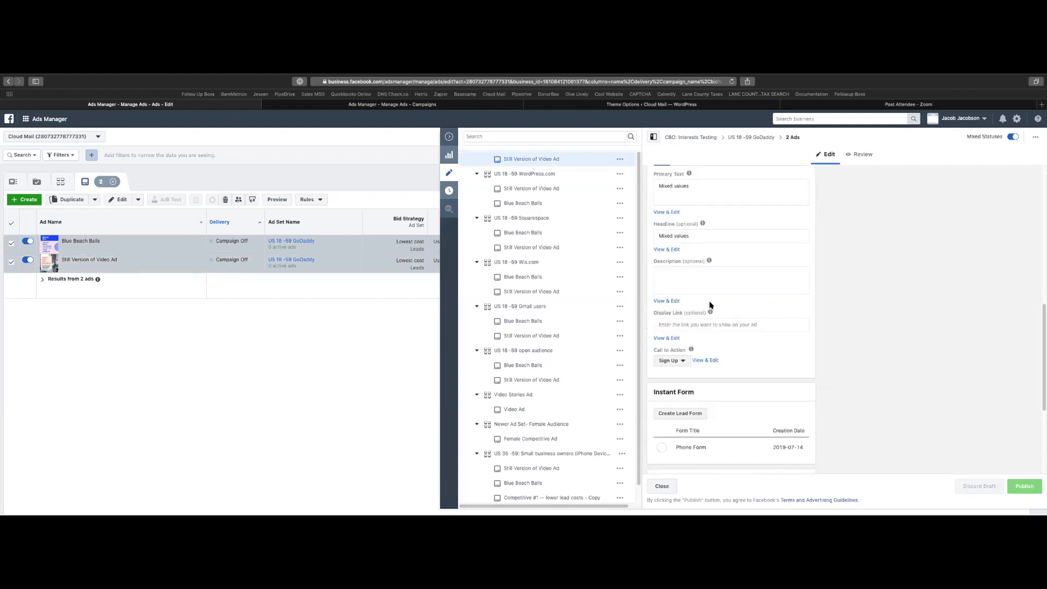
scroll(711, 305, "down", 3)
left_click(691, 455)
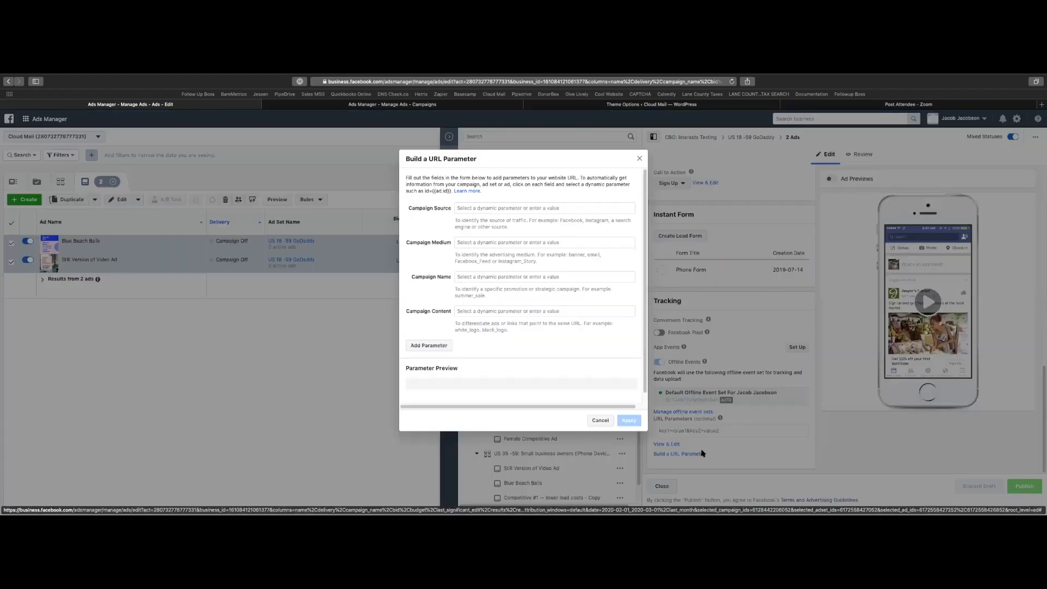
left_click(519, 240)
key("super+v")
left_click(428, 250)
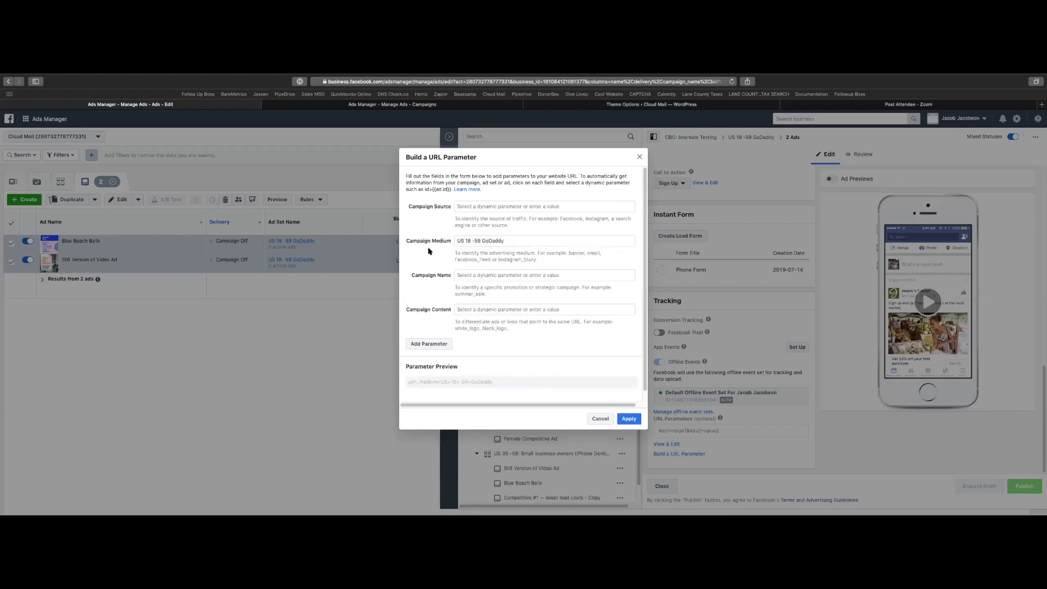
left_click(629, 419)
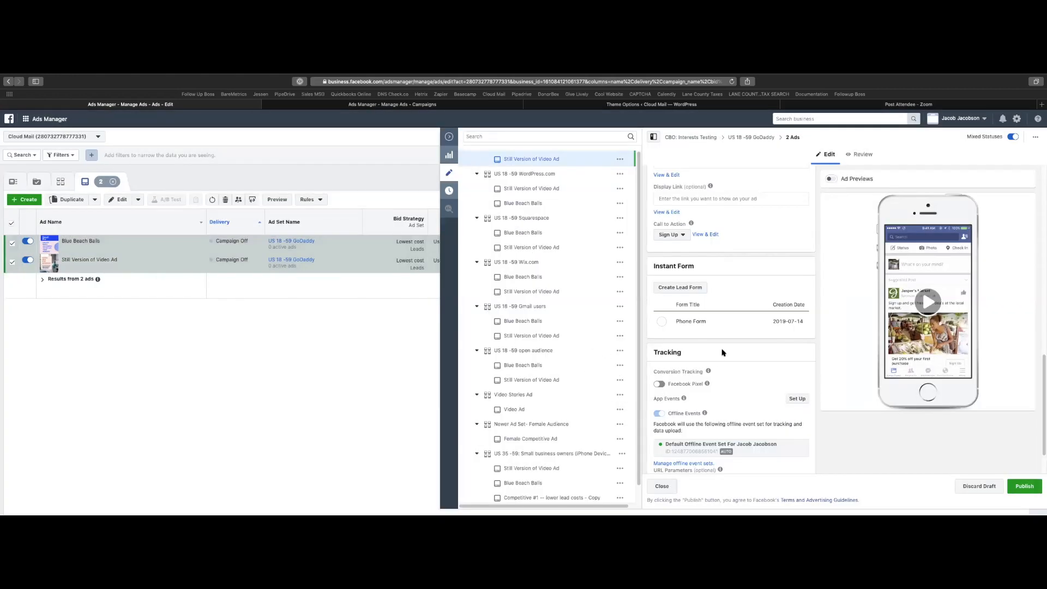
Check the URL parameter, publish the changes to the two GoDaddy ads, and close the editor.
scroll(724, 352, "down", 2)
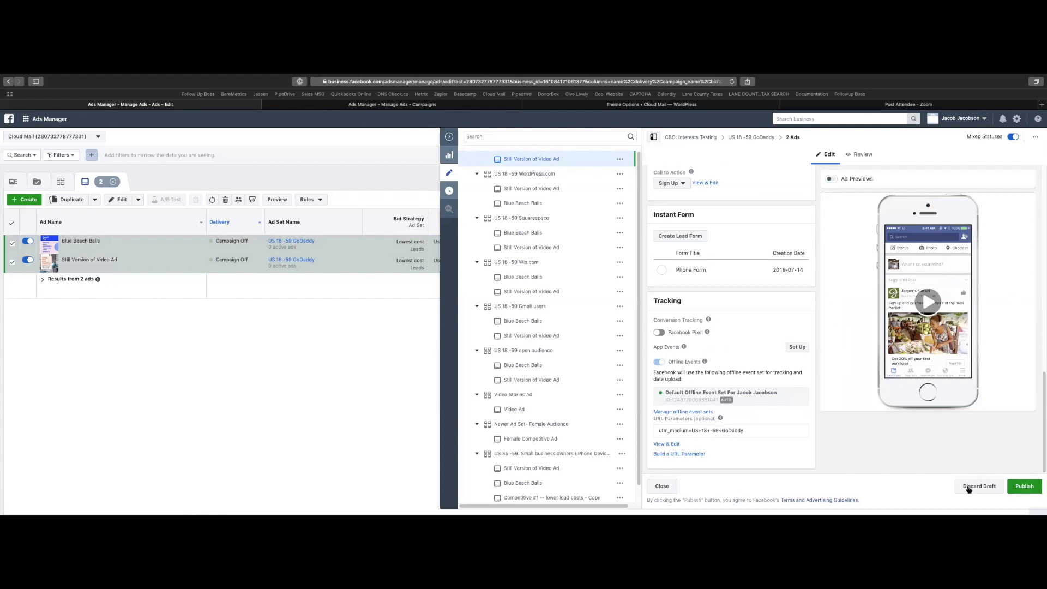
left_click(1014, 485)
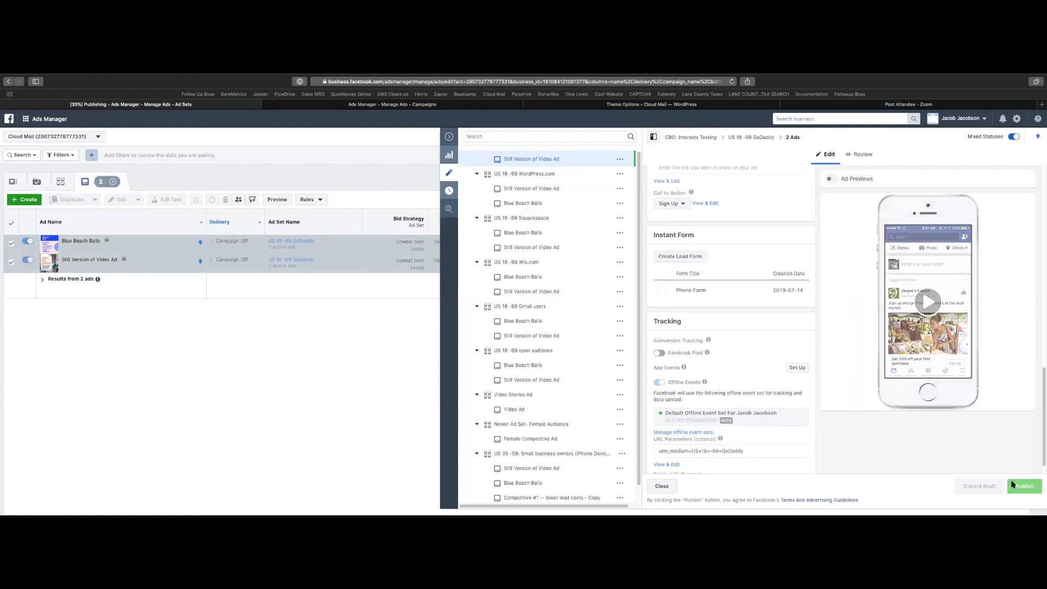
left_click(449, 138)
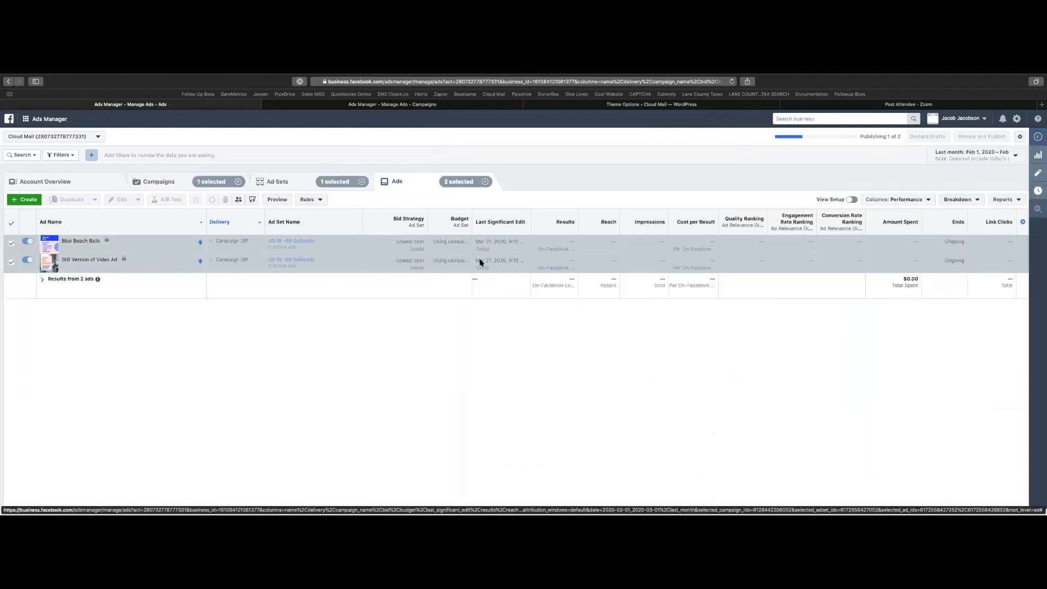
Open the ads of the small business owners (iPhone Device) ad set and view the lead download options for Still Version of Video Ad.
left_click(312, 181)
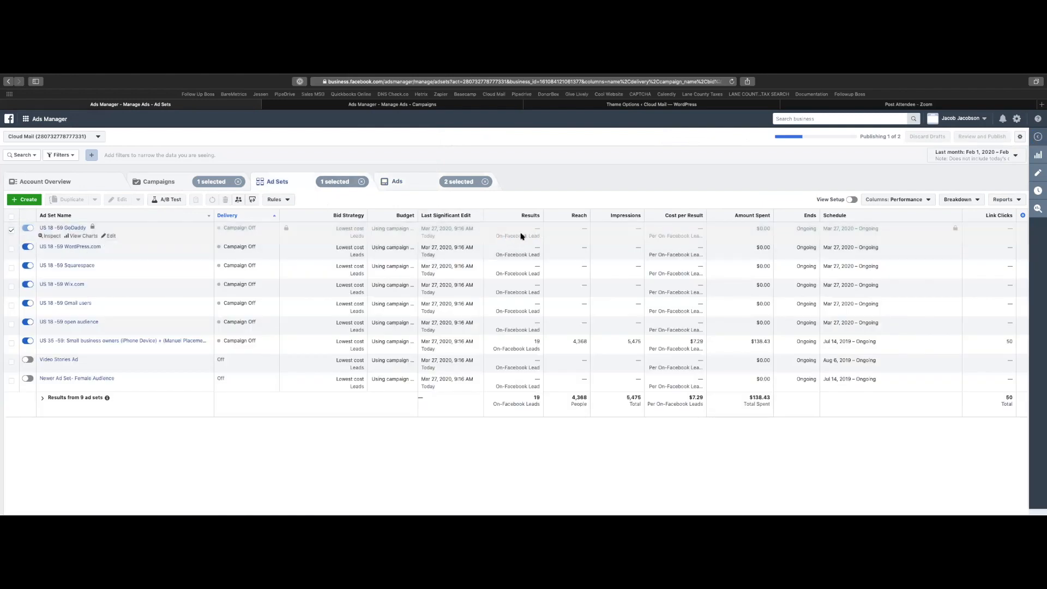
left_click(532, 349)
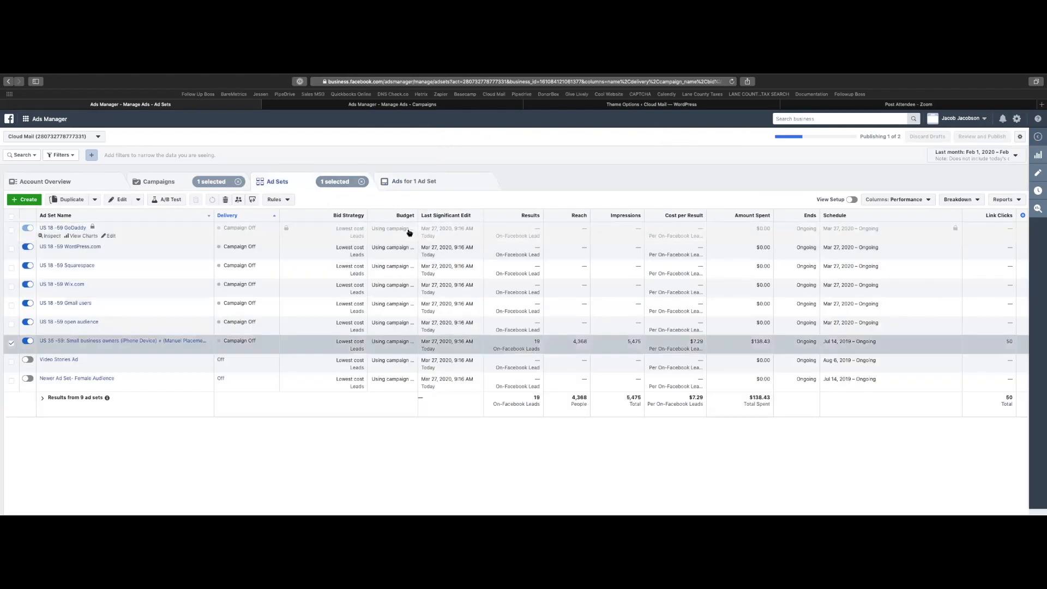
left_click(423, 183)
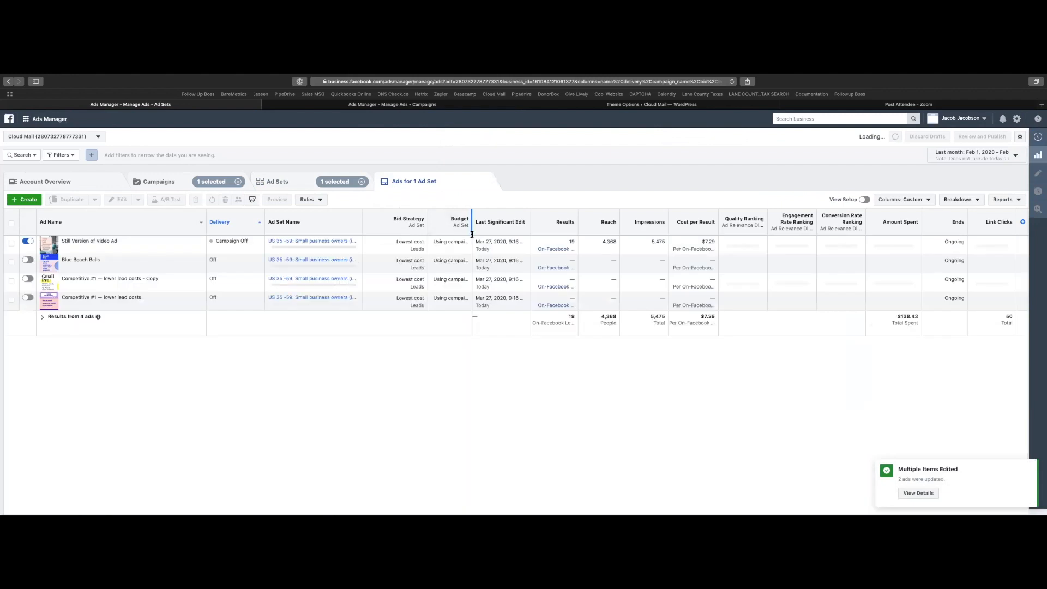
left_click(562, 250)
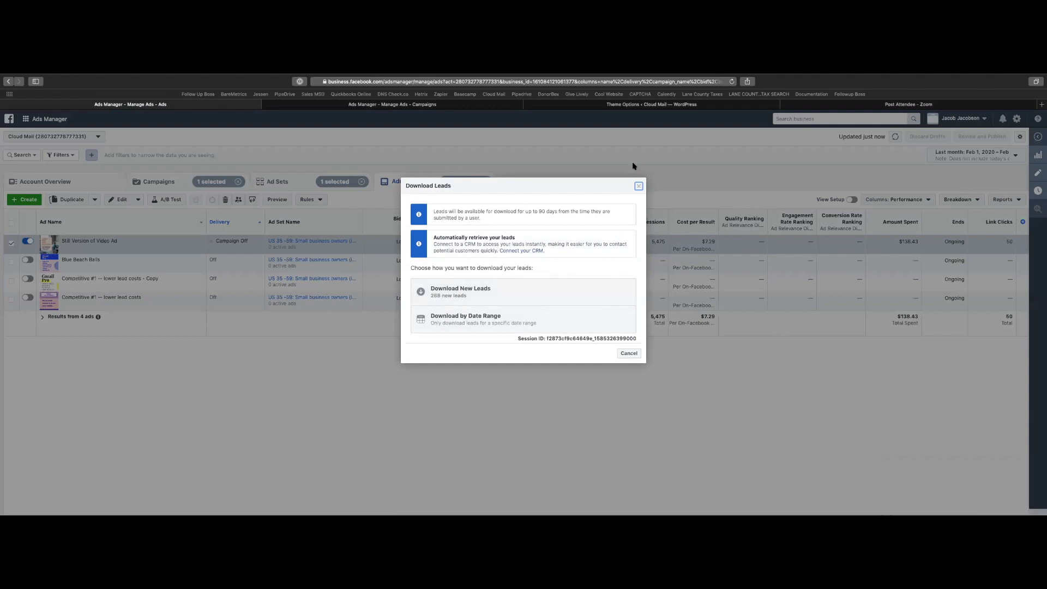
Close the lead download options, view the US 18 -59 WordPress.com ad set's name without changing it, and clear the ad set selection.
left_click(640, 187)
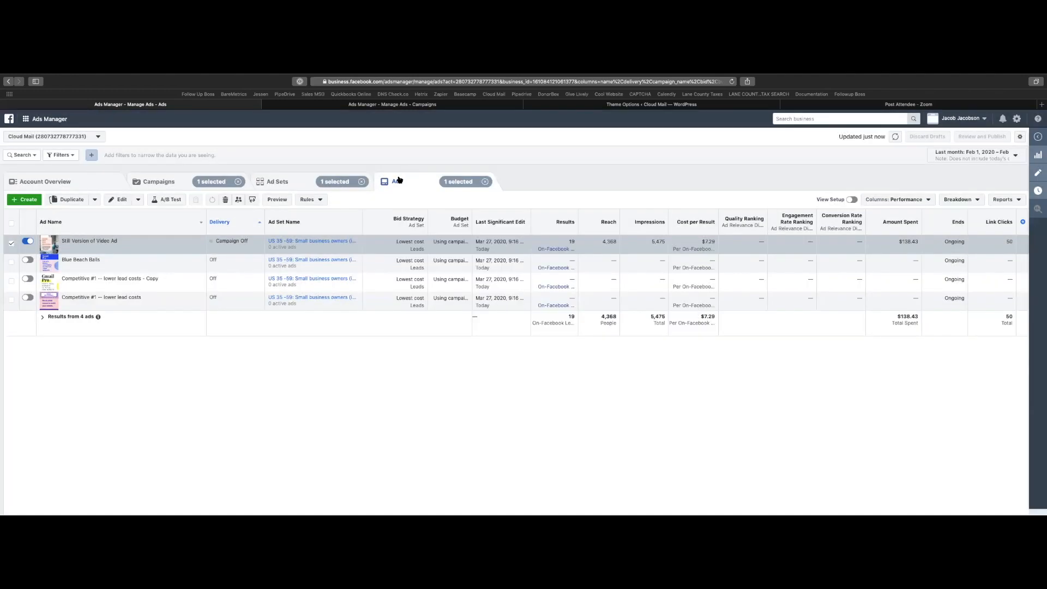
left_click(269, 185)
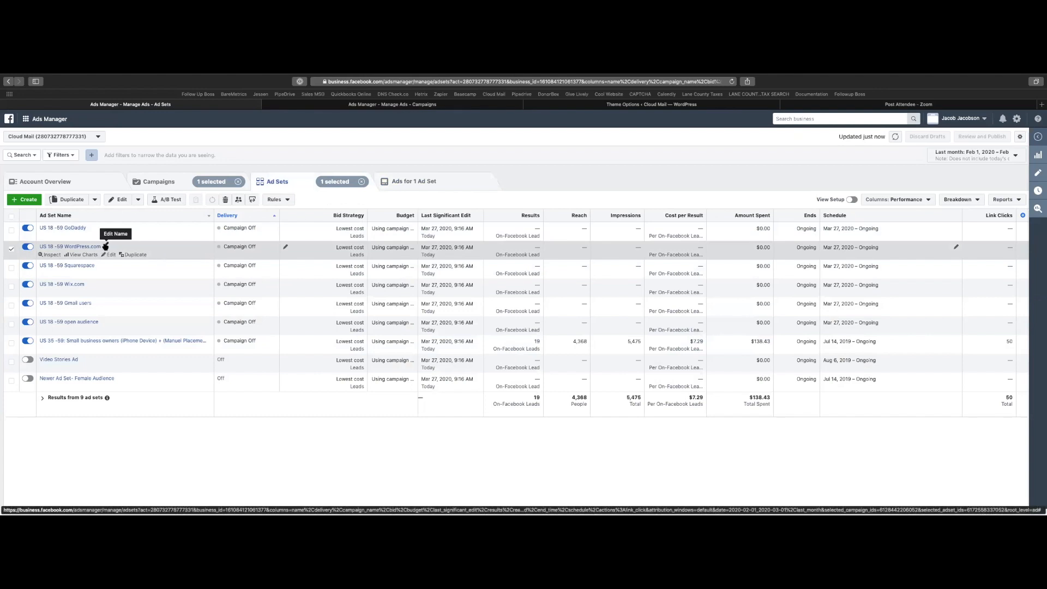
left_click(106, 246)
left_click_drag(136, 266, 54, 265)
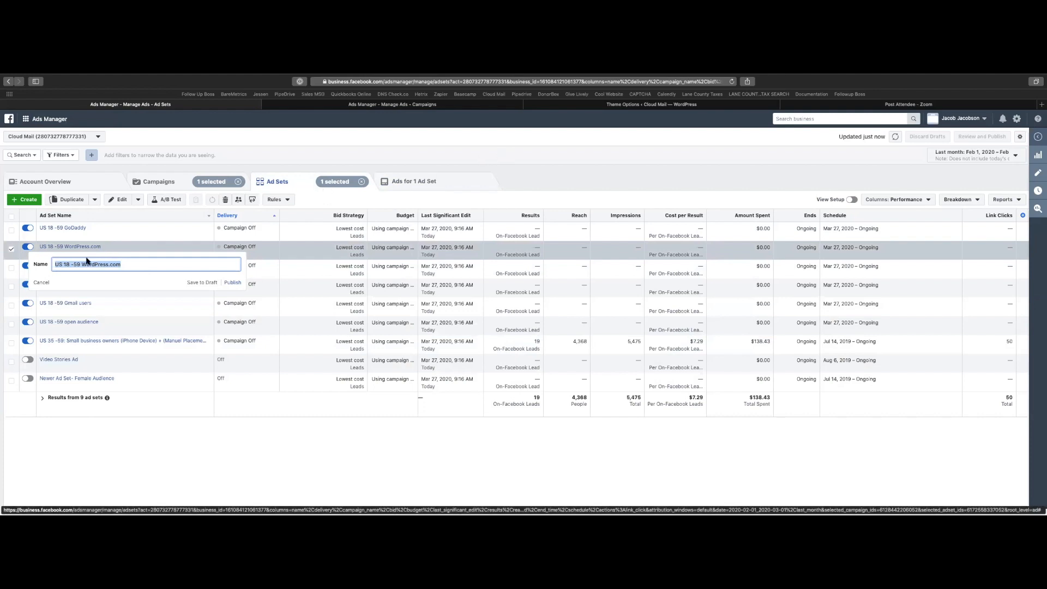
left_click(46, 281)
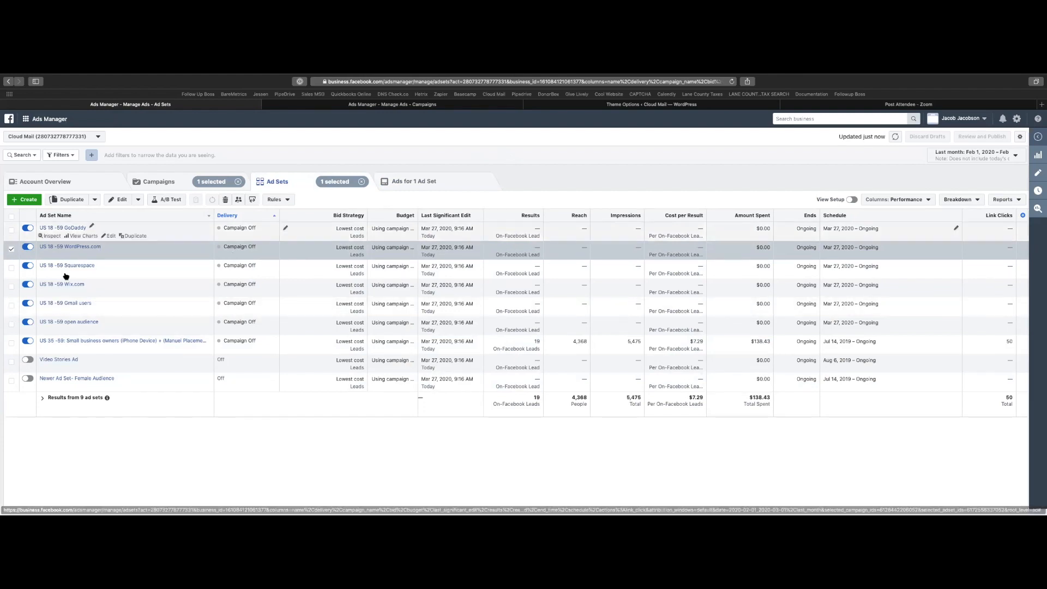
left_click(11, 251)
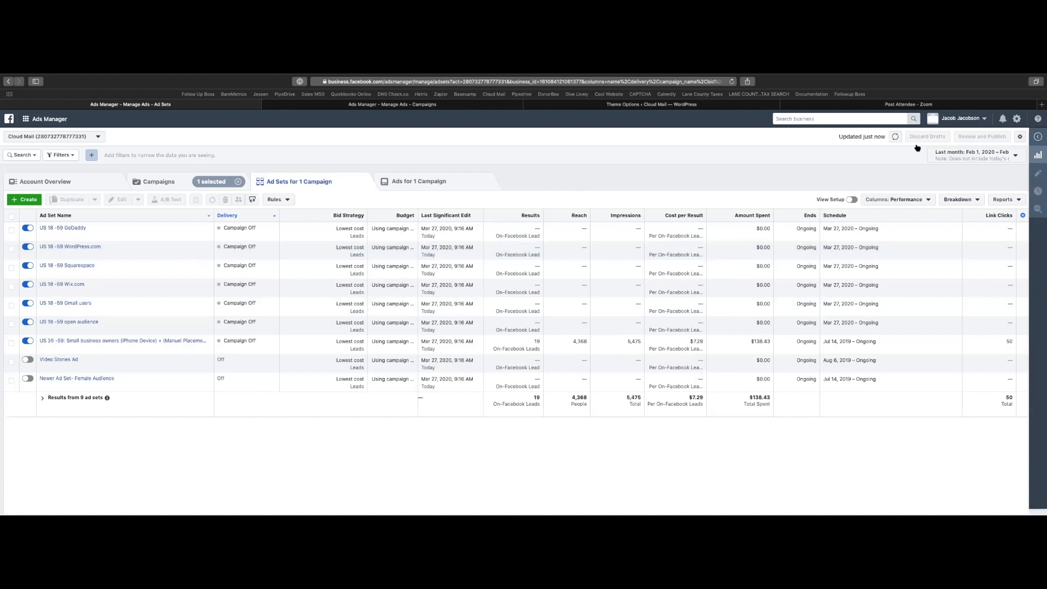
Open the Cloud Mail pixel in Business Settings and connect the Cloud Mail ad account to it.
left_click(1017, 119)
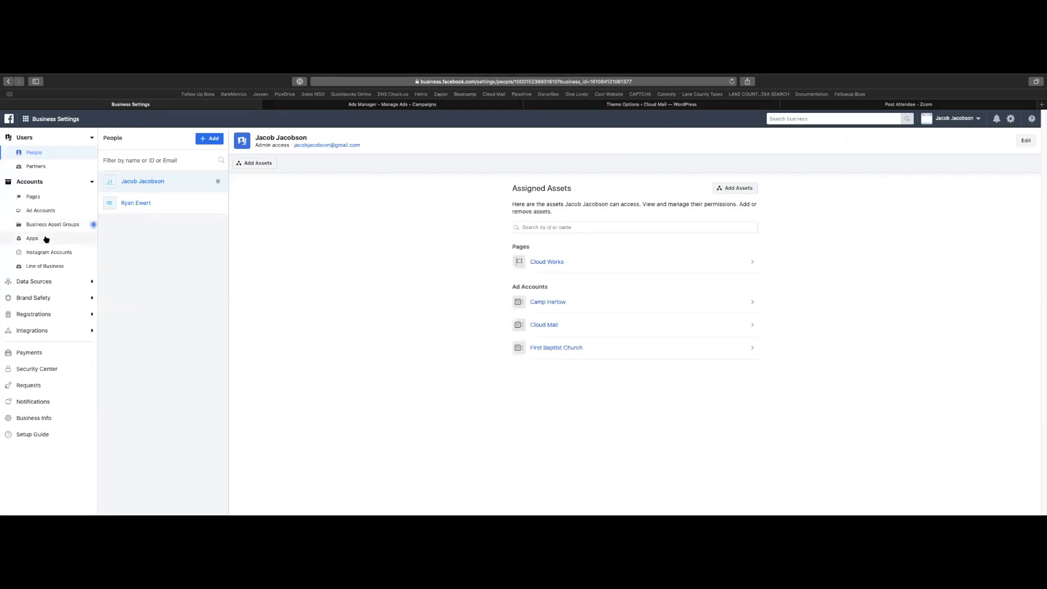
left_click(48, 281)
left_click(65, 311)
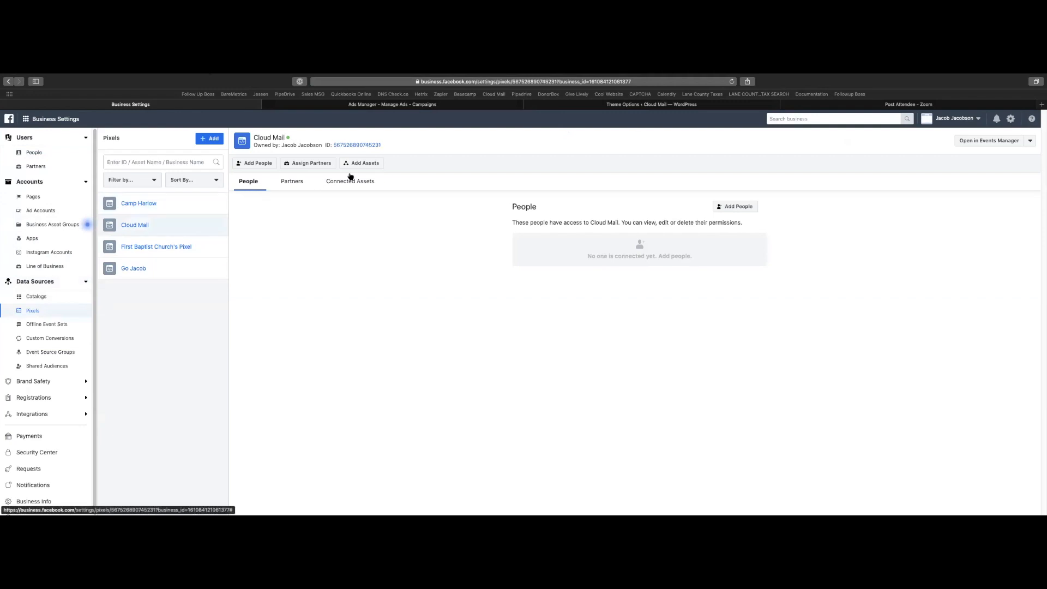
left_click(363, 164)
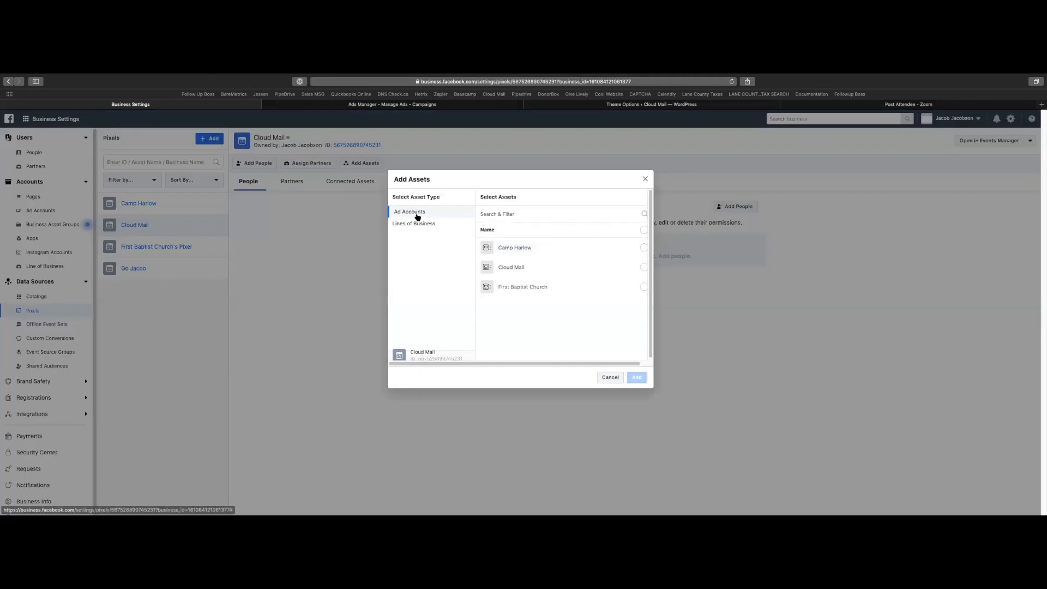
left_click(533, 267)
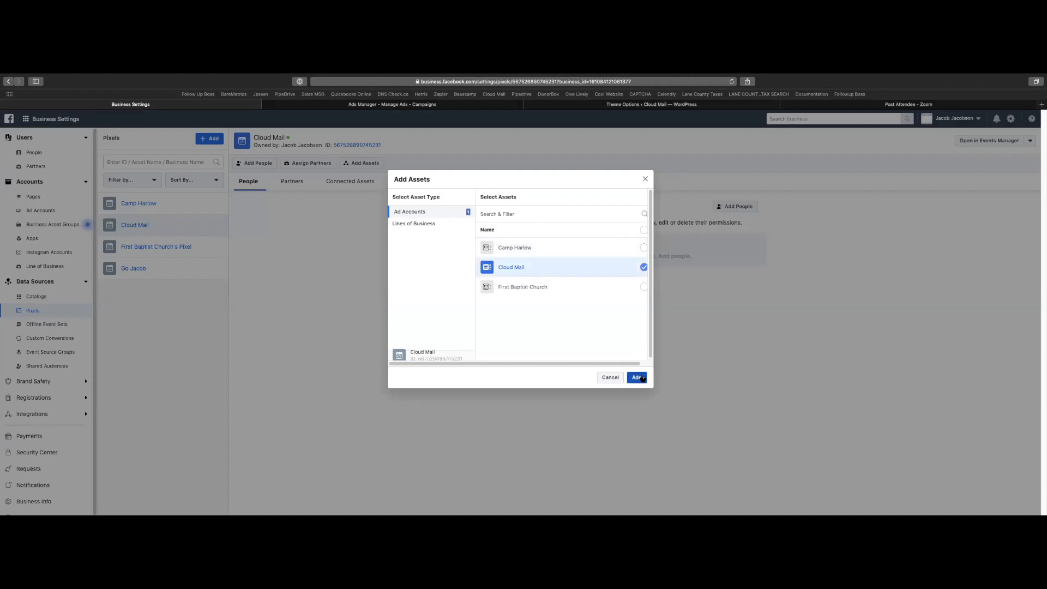
left_click(636, 378)
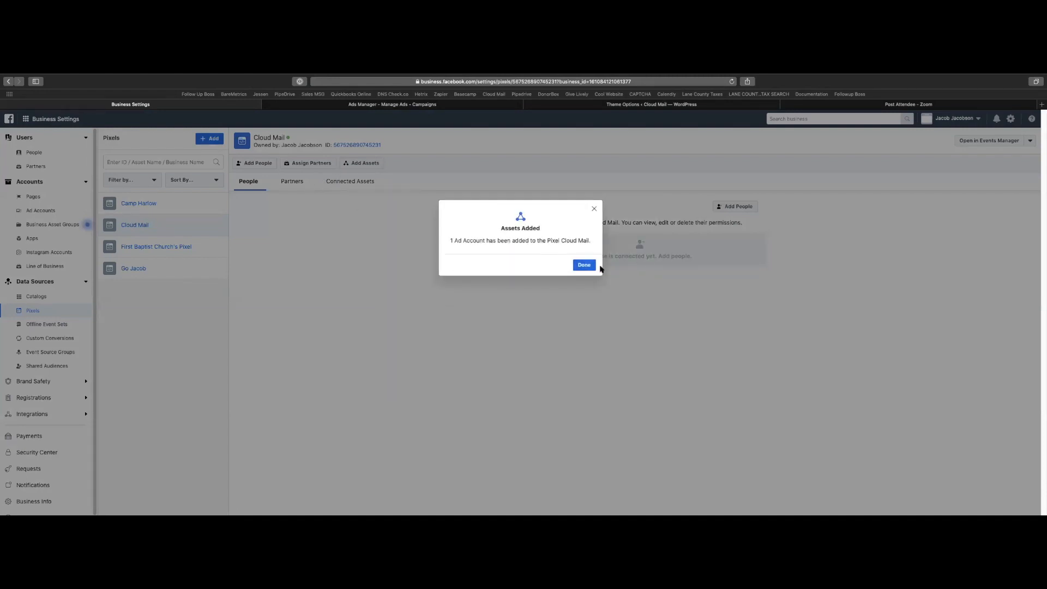
left_click(581, 266)
Add the account owner to the Cloud Mail pixel with the View Pixels and Manage Pixel permissions.
left_click(738, 210)
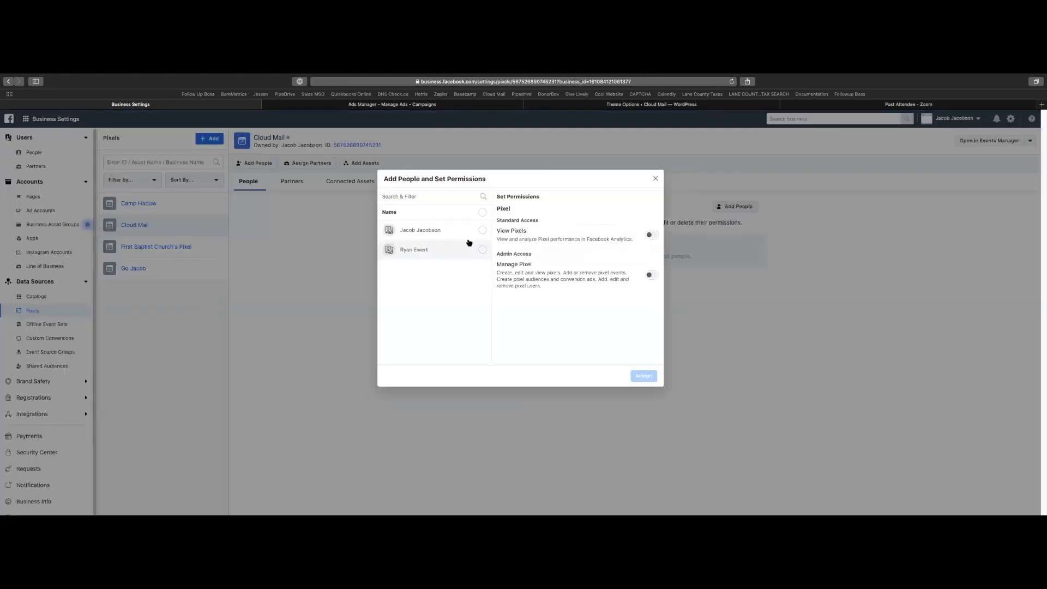
left_click(456, 240)
left_click(650, 234)
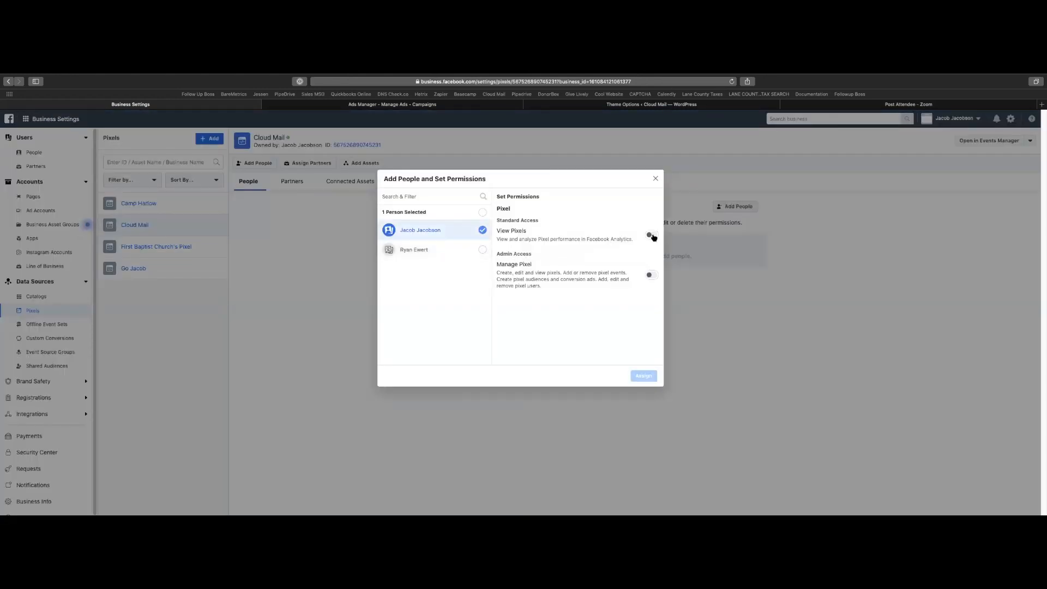
left_click(651, 275)
left_click(643, 376)
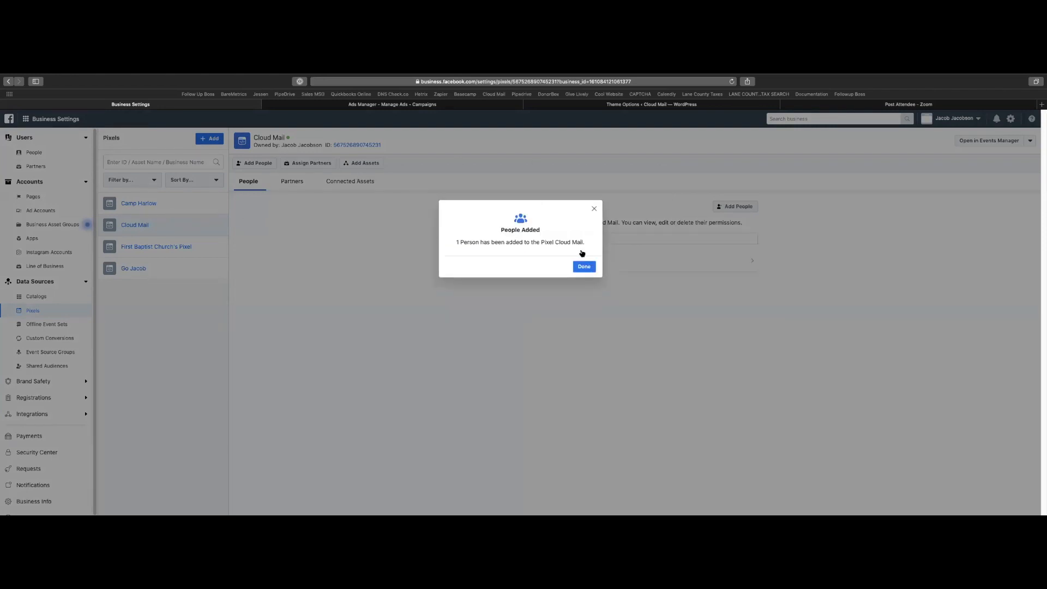
left_click(583, 266)
left_click(171, 202)
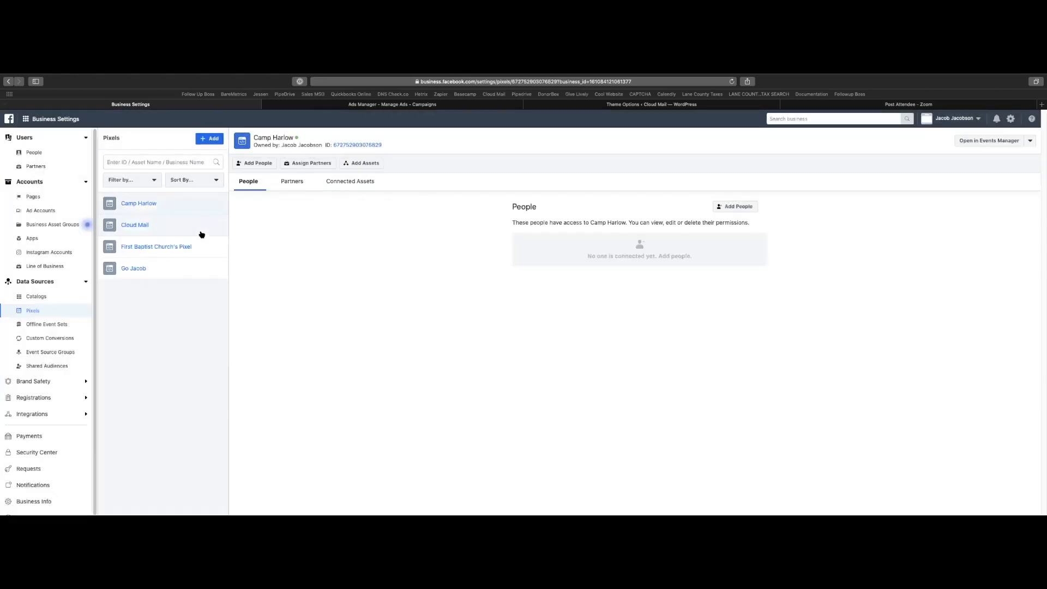
left_click(360, 181)
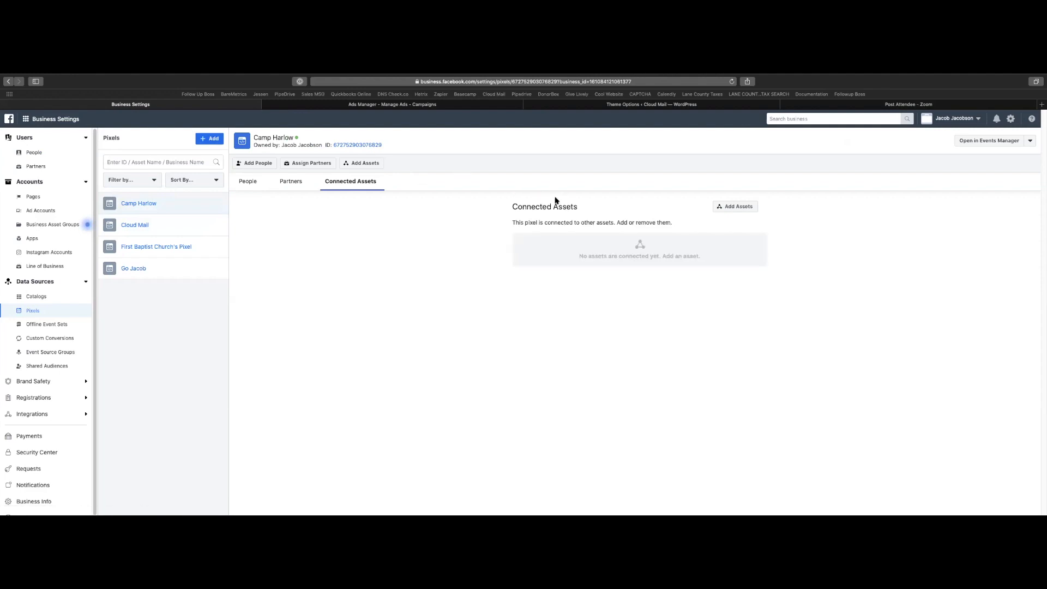
left_click(185, 248)
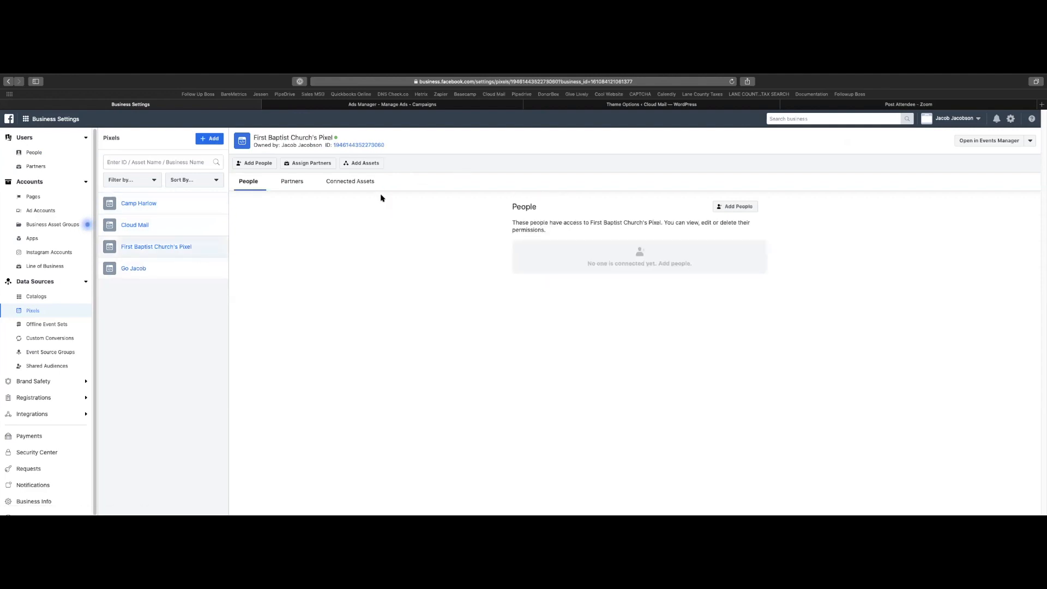
left_click(357, 186)
Remove the Cloud Mail ad account from the connected assets of the last pixel in the list.
left_click(183, 264)
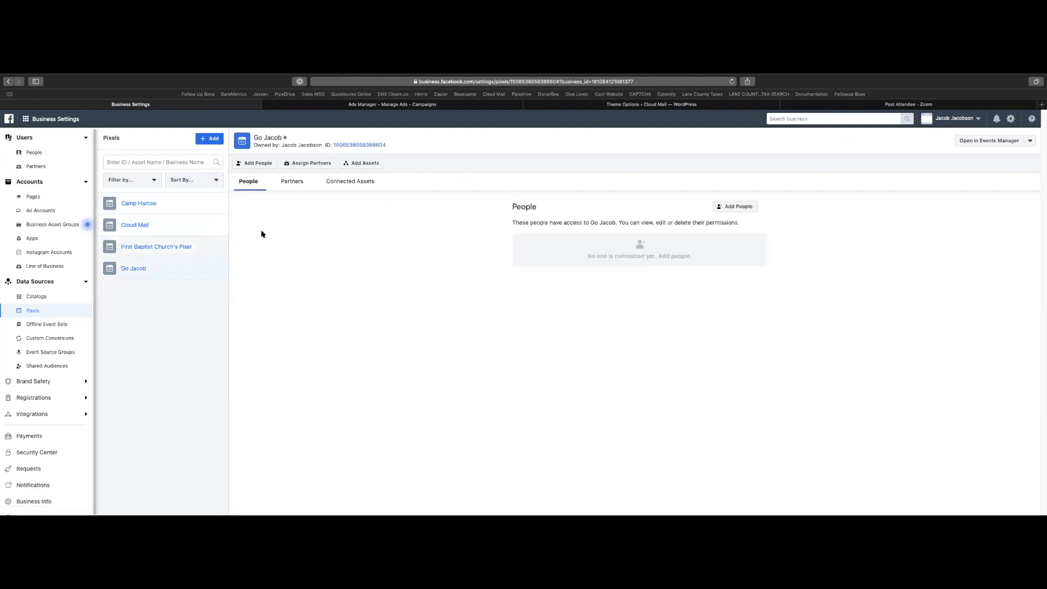
left_click(349, 181)
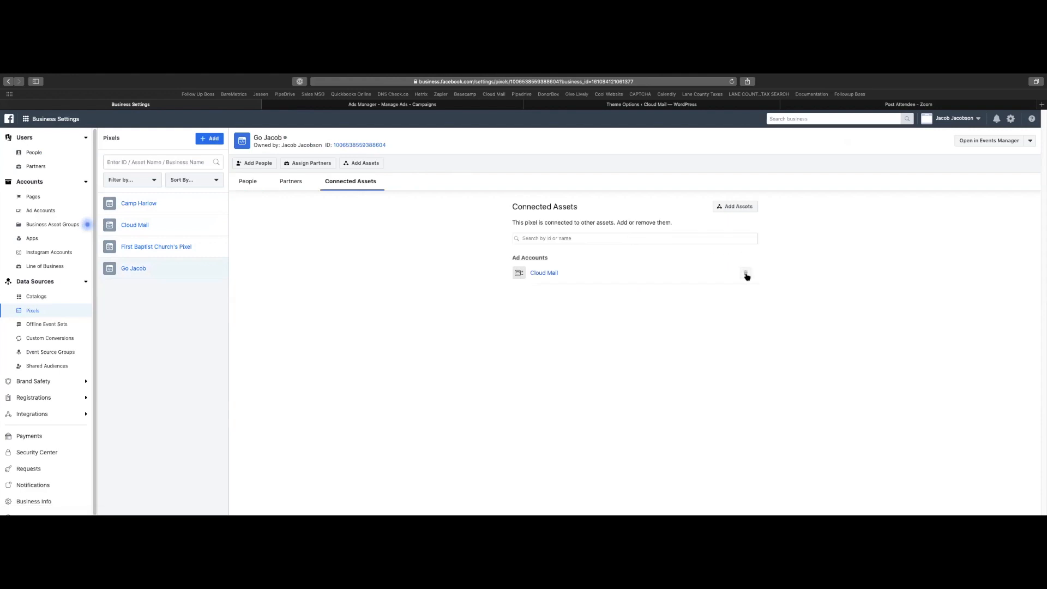
left_click(746, 274)
left_click(711, 274)
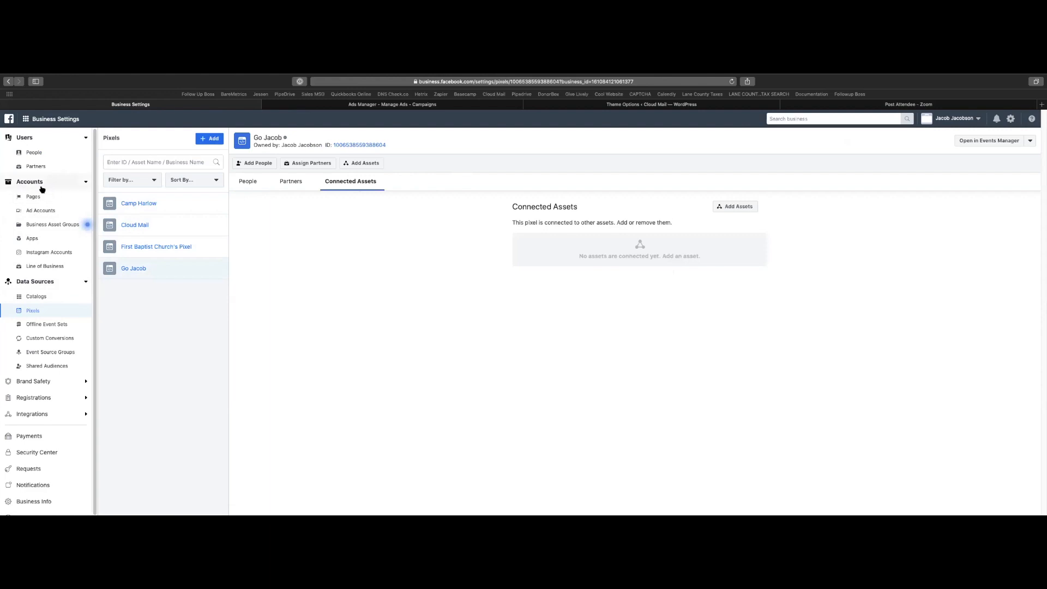
Return to Ads Manager and switch to the Cloud Mail ad account.
left_click(26, 119)
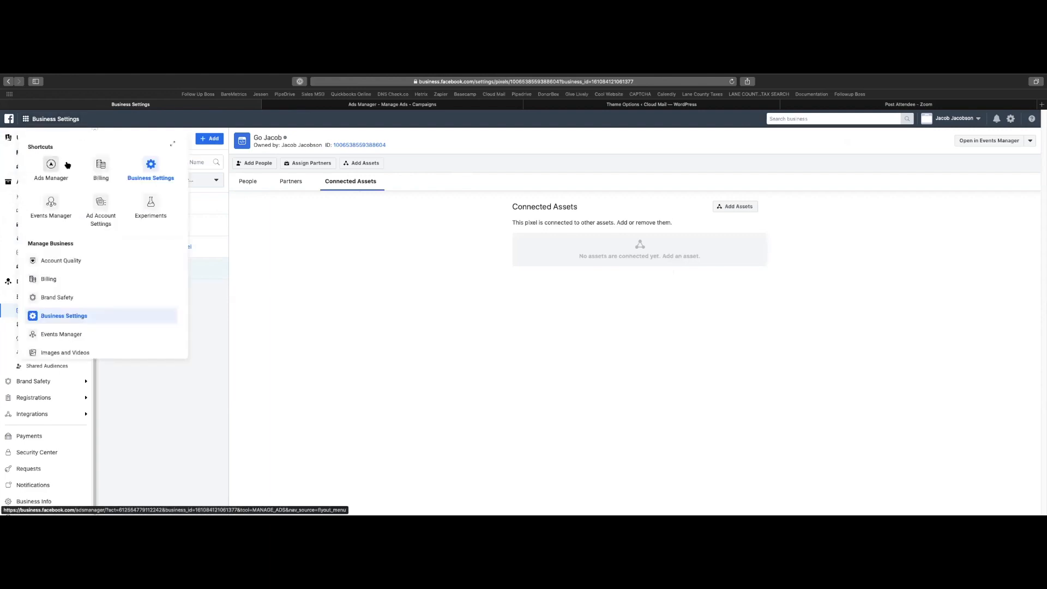
left_click(51, 167)
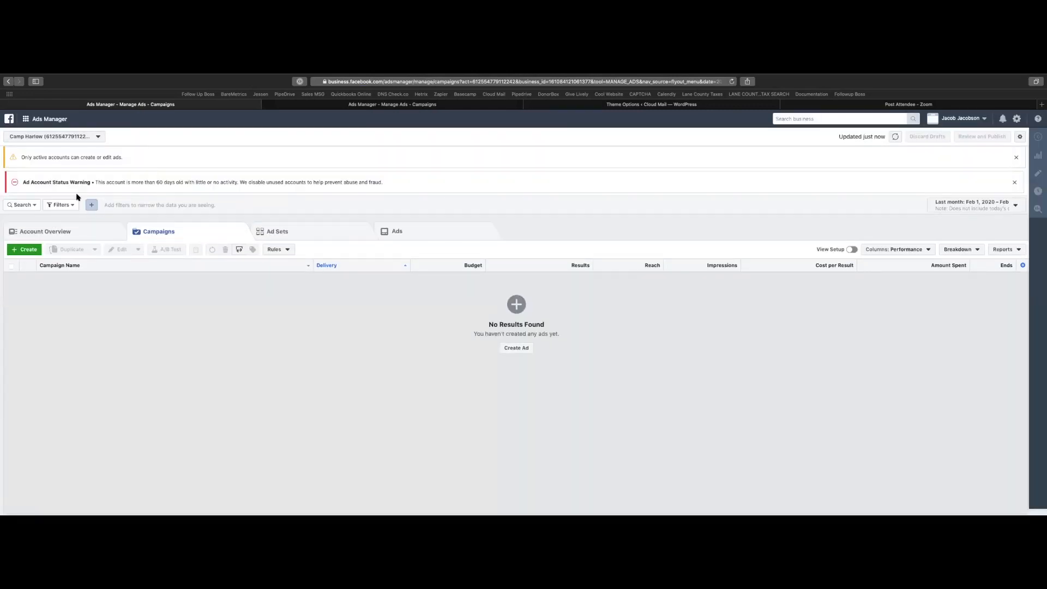
left_click(80, 137)
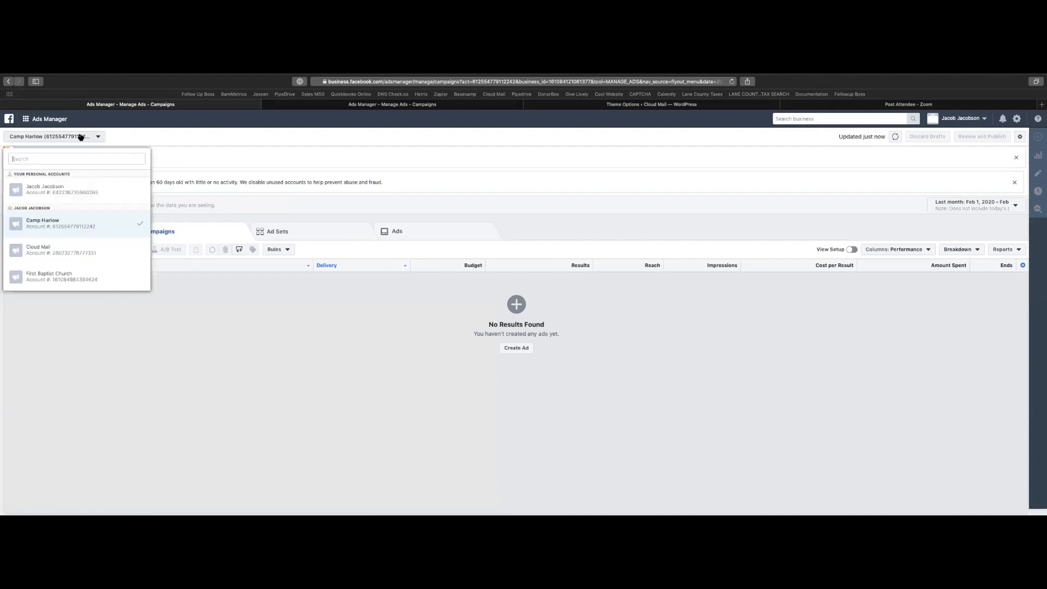
left_click(80, 251)
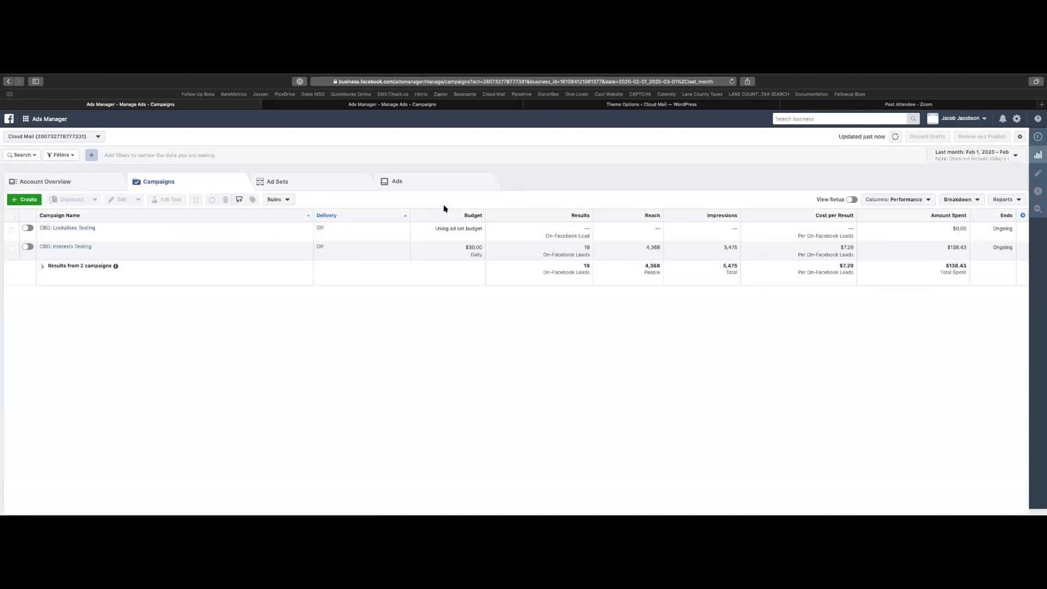
Open all ads in the account for editing together and enable Facebook Pixel conversion tracking with the Cloud Mail pixel.
left_click(393, 182)
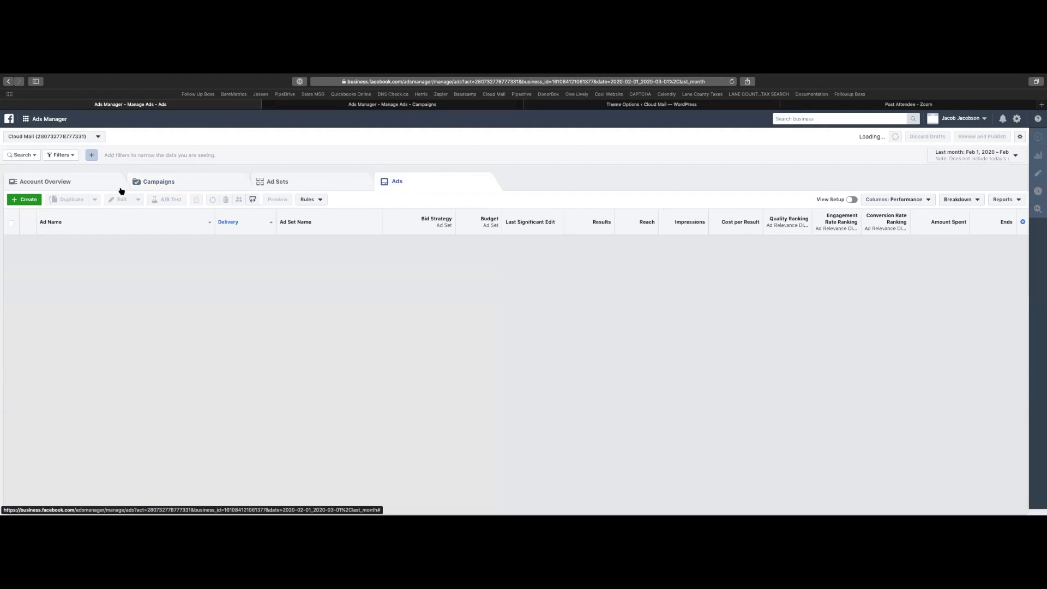
left_click(11, 223)
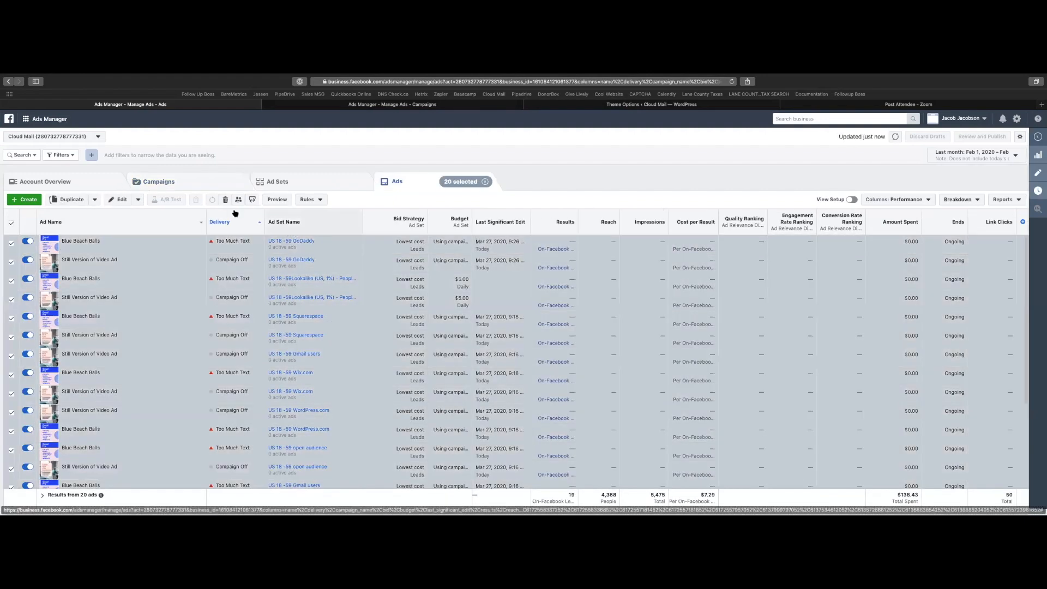
left_click(119, 199)
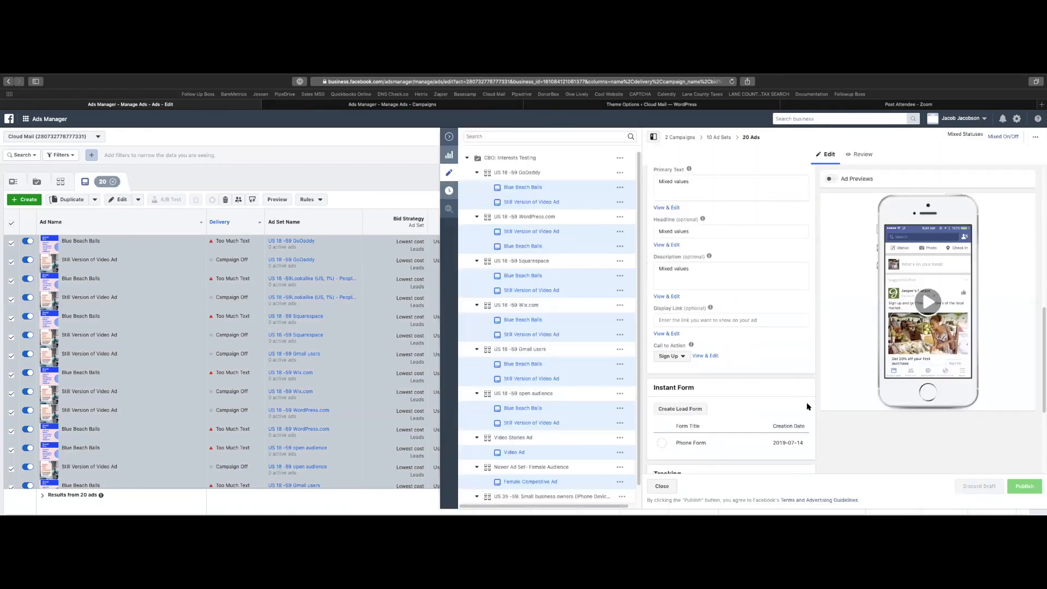
scroll(807, 406, "down", 3)
left_click(803, 338)
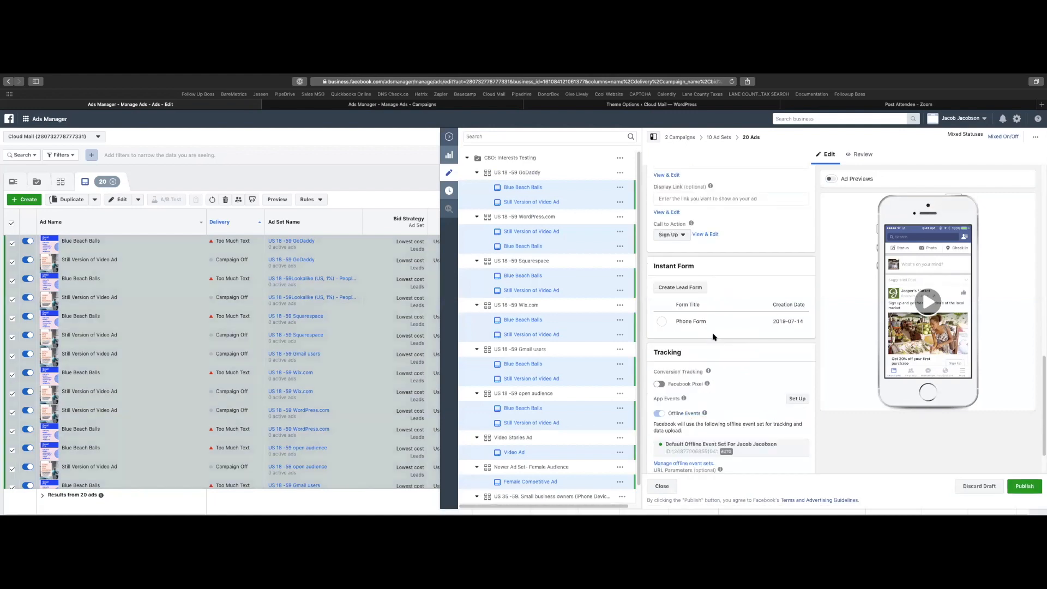
left_click(658, 385)
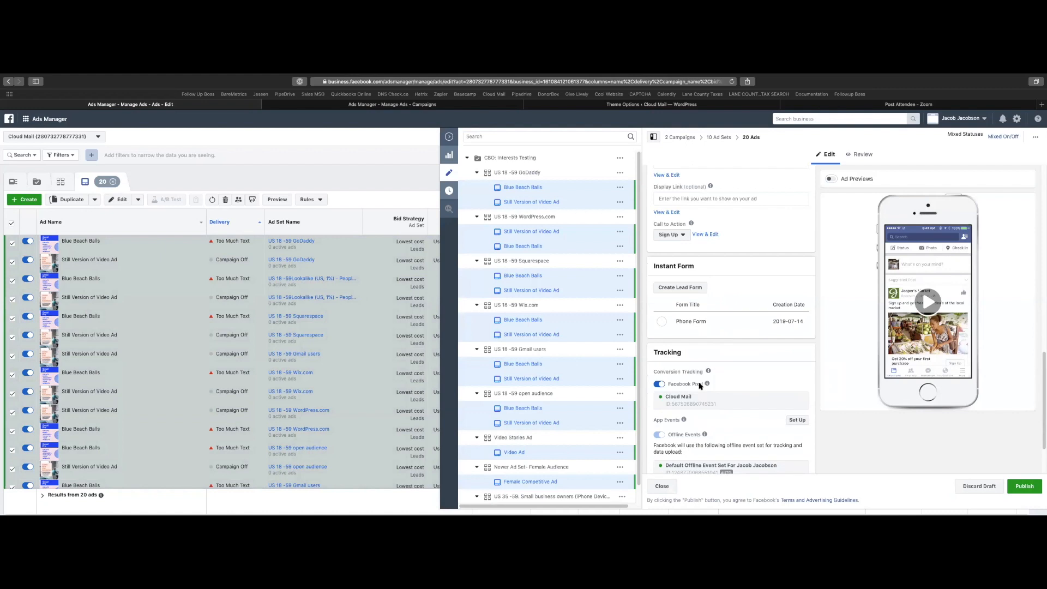
scroll(669, 397, "down", 2)
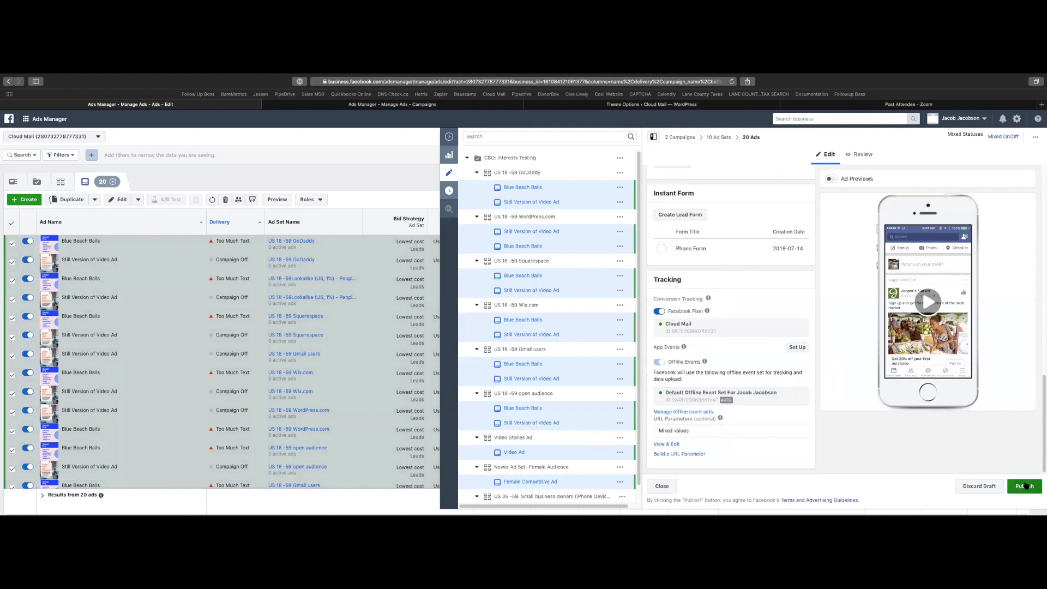
Publish the pixel tracking change to all ads, close the editor, and clear the ad selection.
left_click(1024, 485)
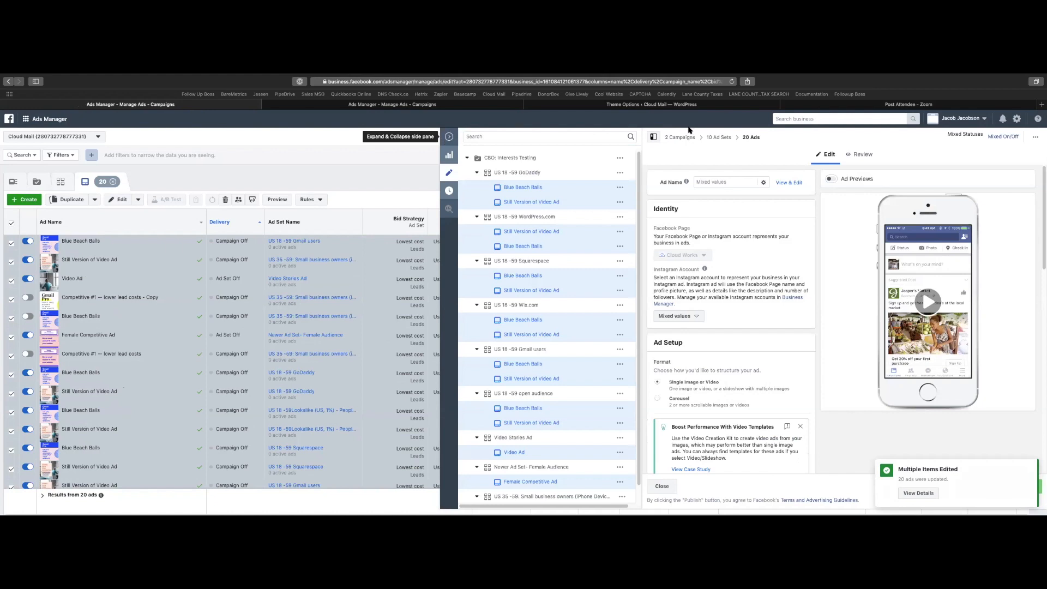
scroll(787, 325, "down", 10)
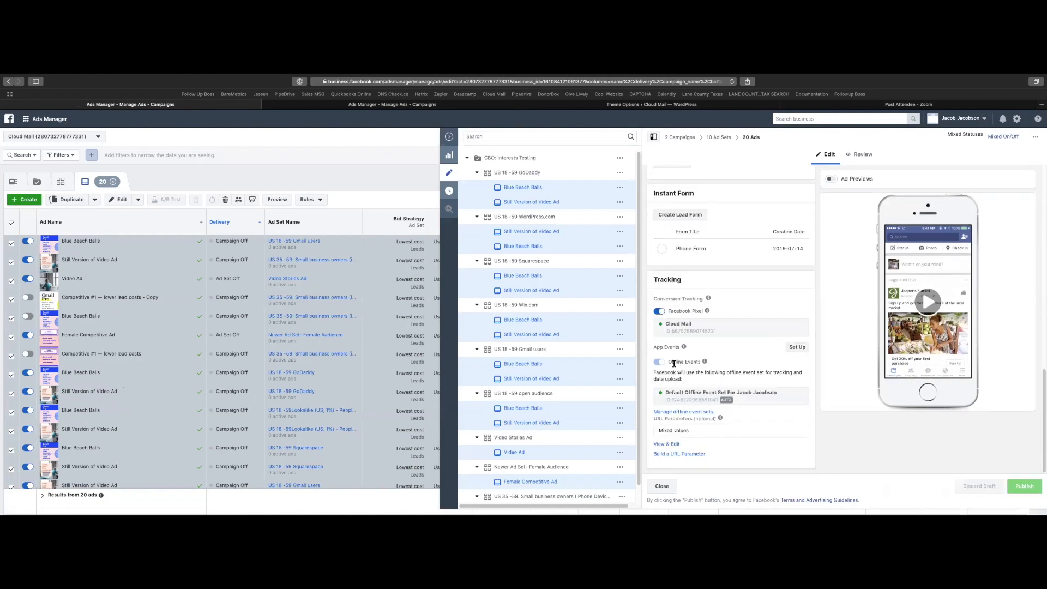
left_click(449, 137)
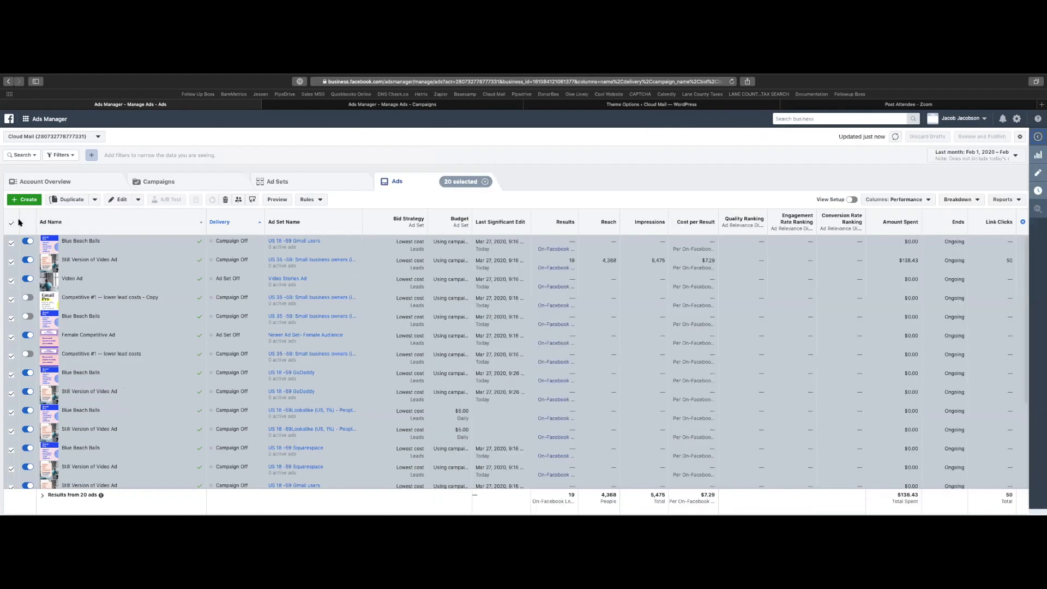
left_click(12, 223)
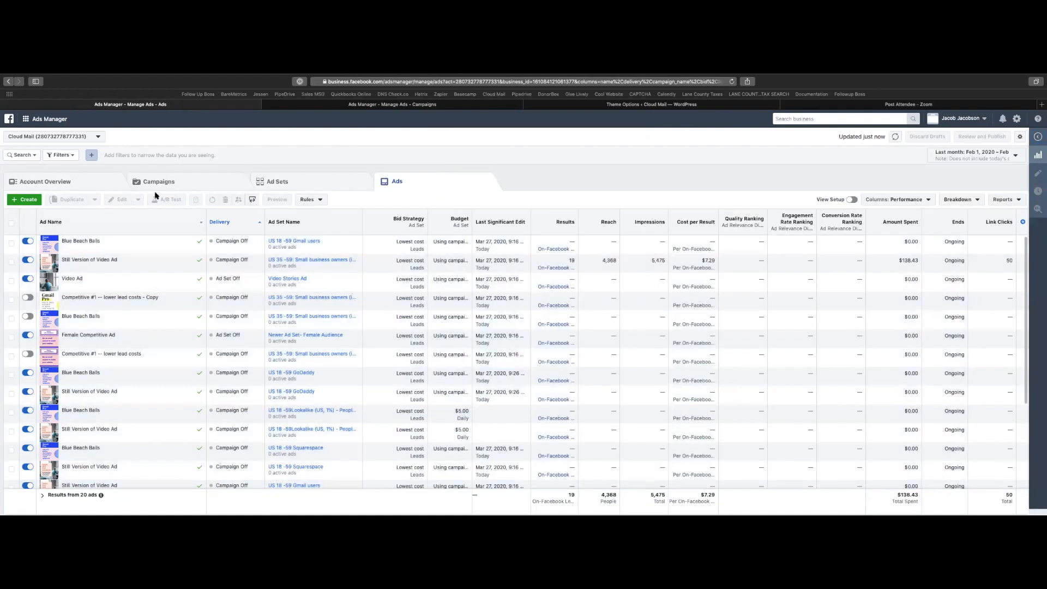
scroll(248, 261, "down", 5)
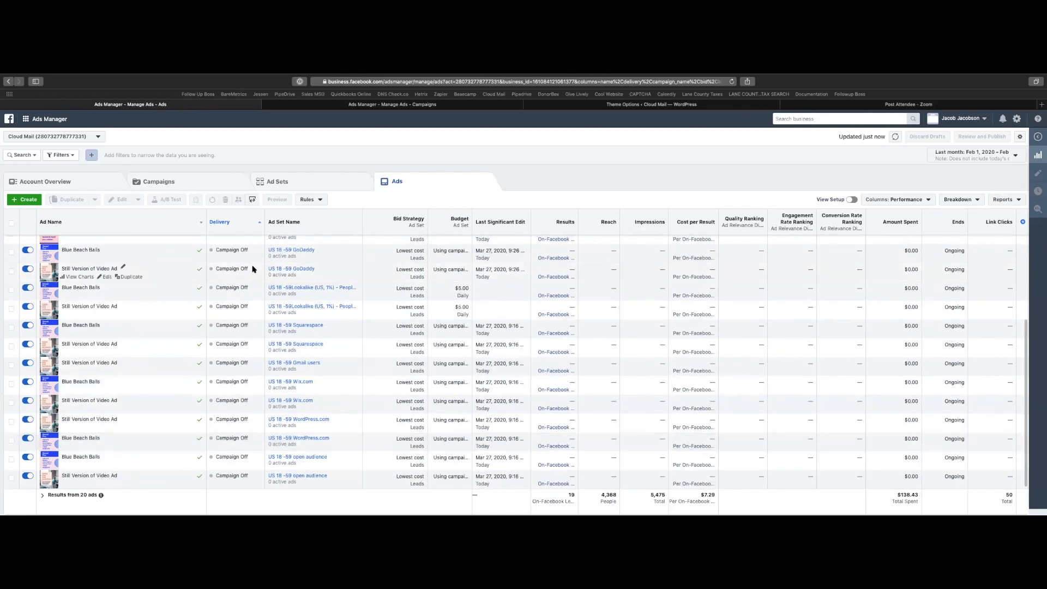
scroll(262, 327, "up", 5)
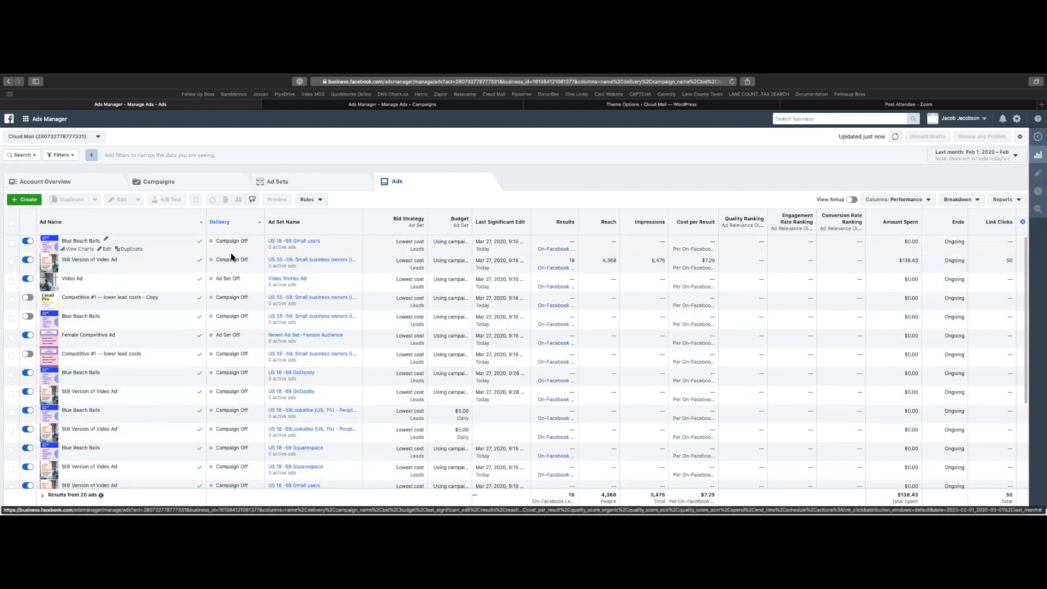
Check the tracking settings of the Blue Beach Balls ad in the US 18-59 Squarespace ad set, and return to the campaign list.
scroll(229, 256, "down", 5)
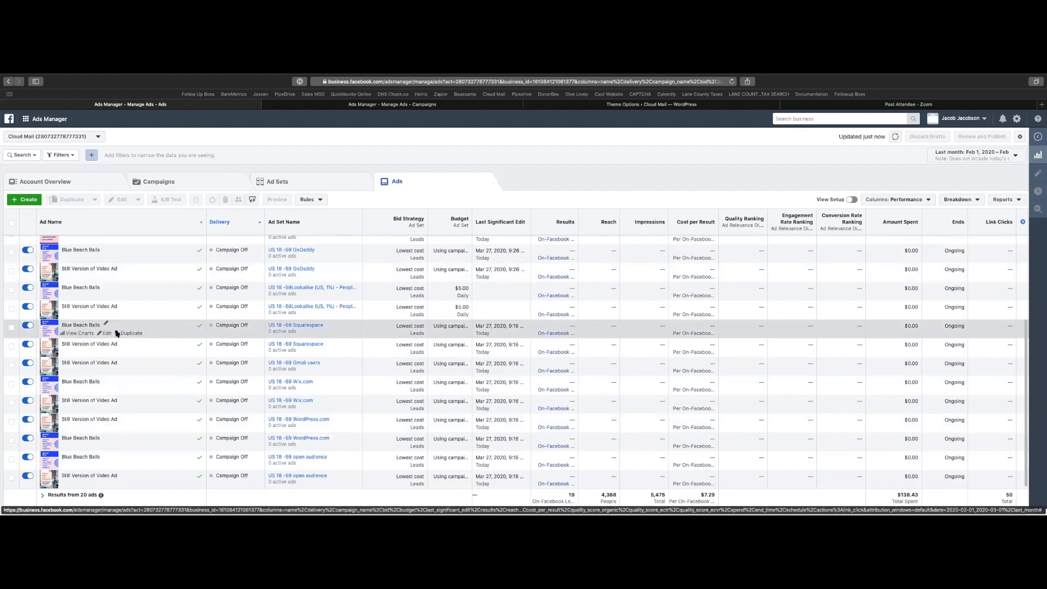
left_click(100, 333)
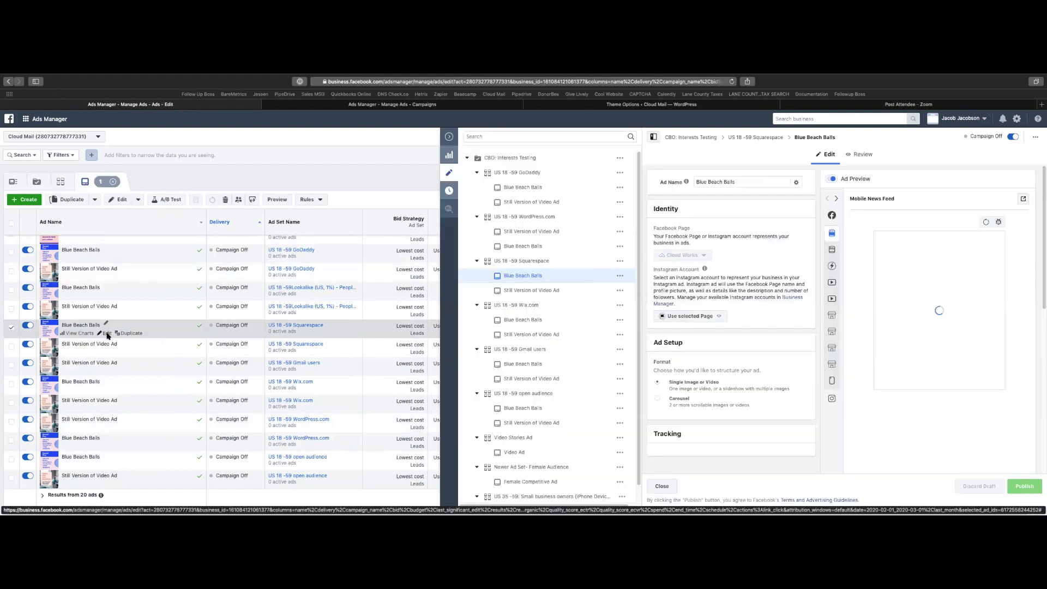
scroll(714, 353, "down", 10)
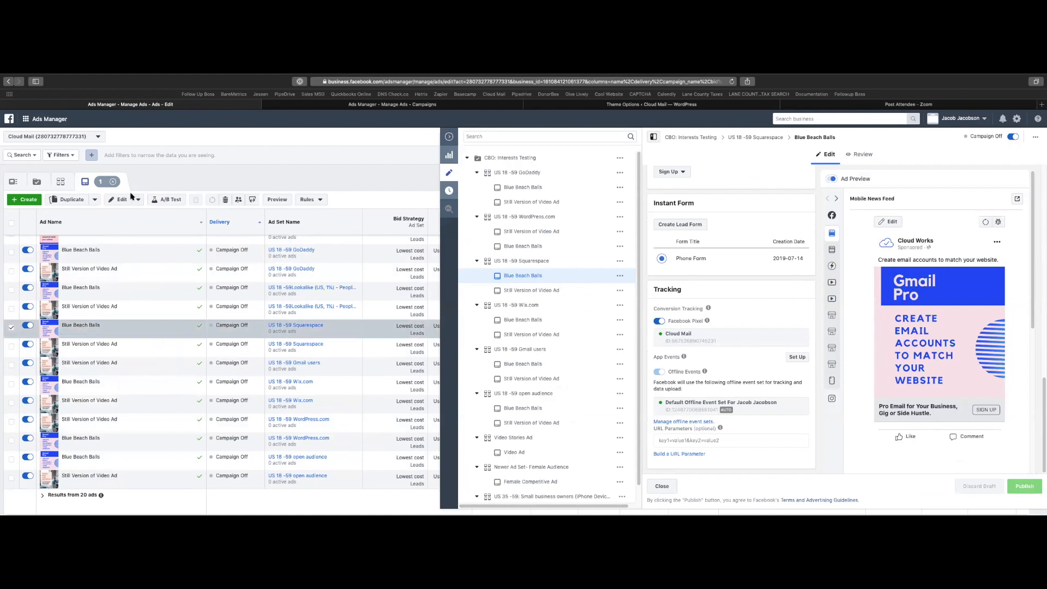
left_click(49, 184)
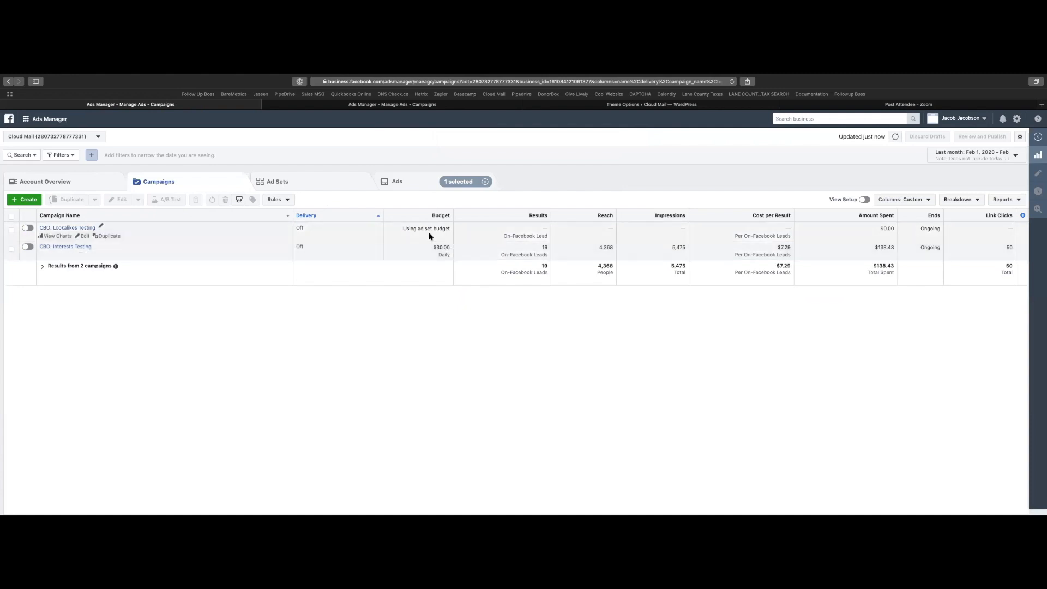
Clear the ad selection and look through the account's full lists of ad sets, ads and campaigns.
left_click(332, 182)
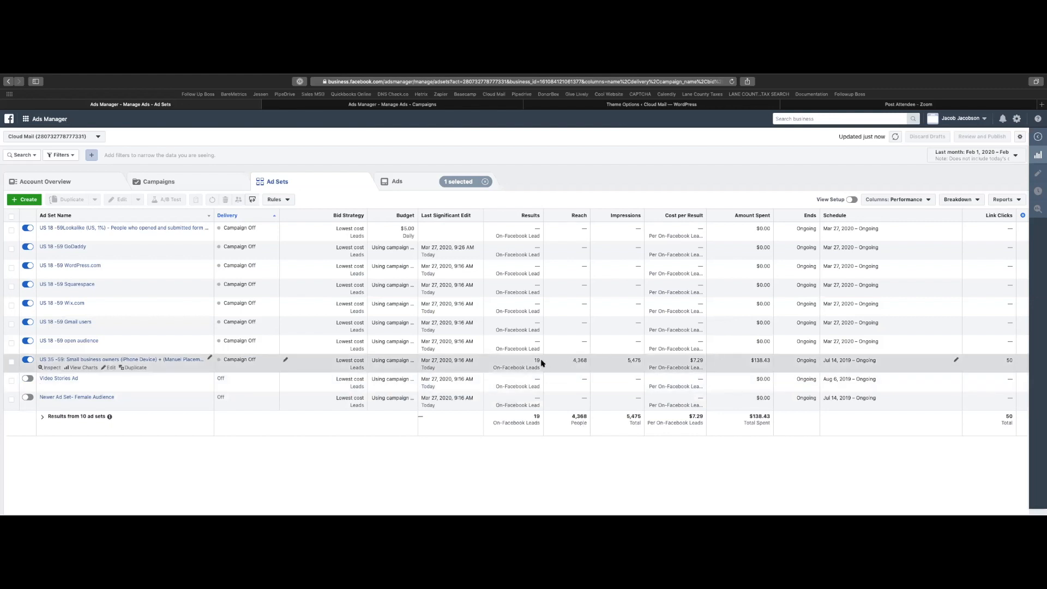
left_click(485, 182)
left_click(428, 181)
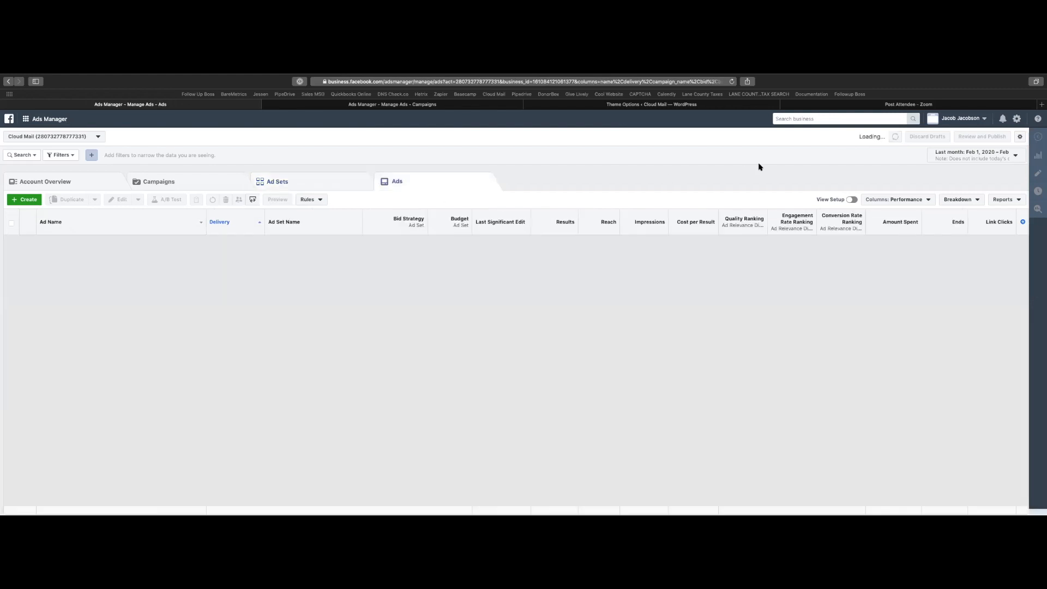
scroll(272, 305, "down", 5)
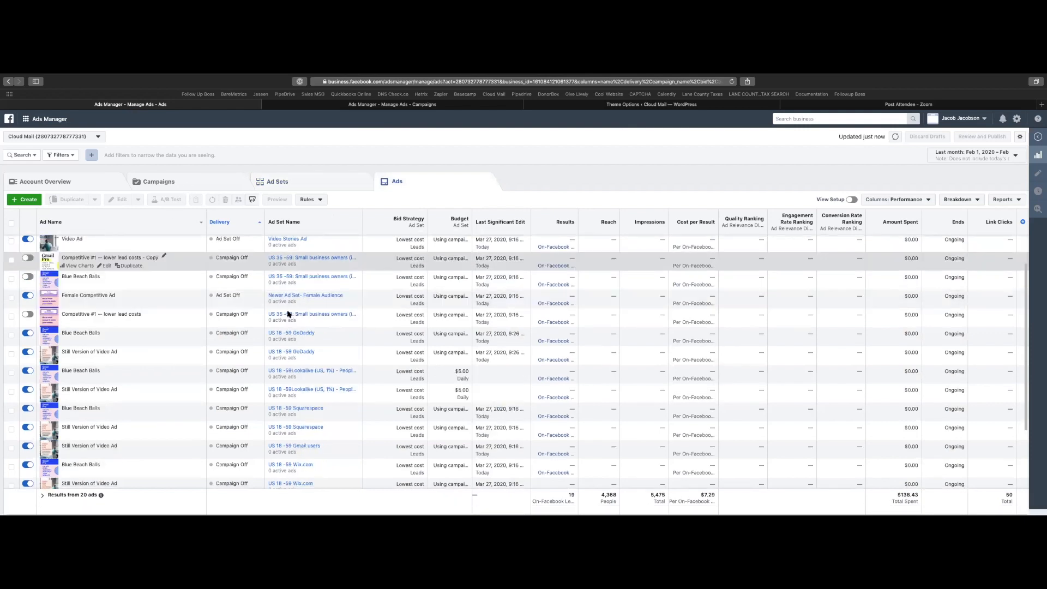
scroll(294, 315, "up", 5)
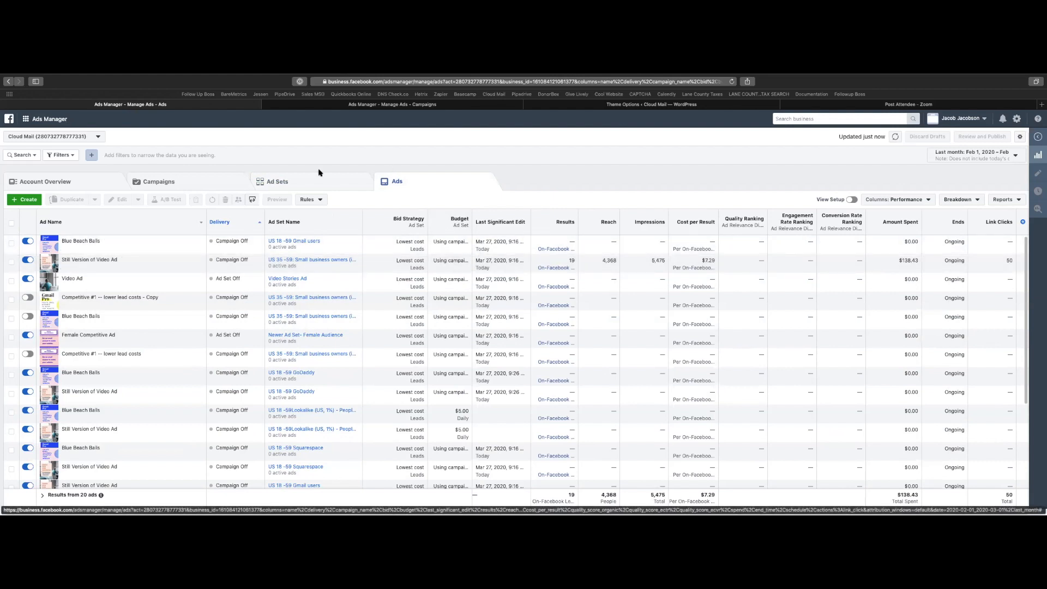
left_click(294, 181)
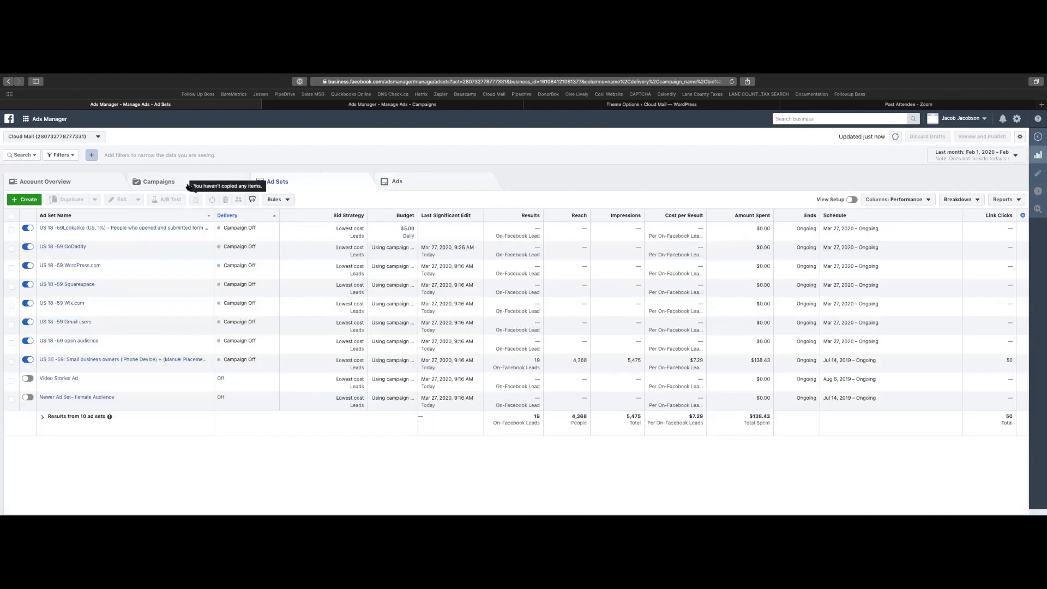
left_click(187, 182)
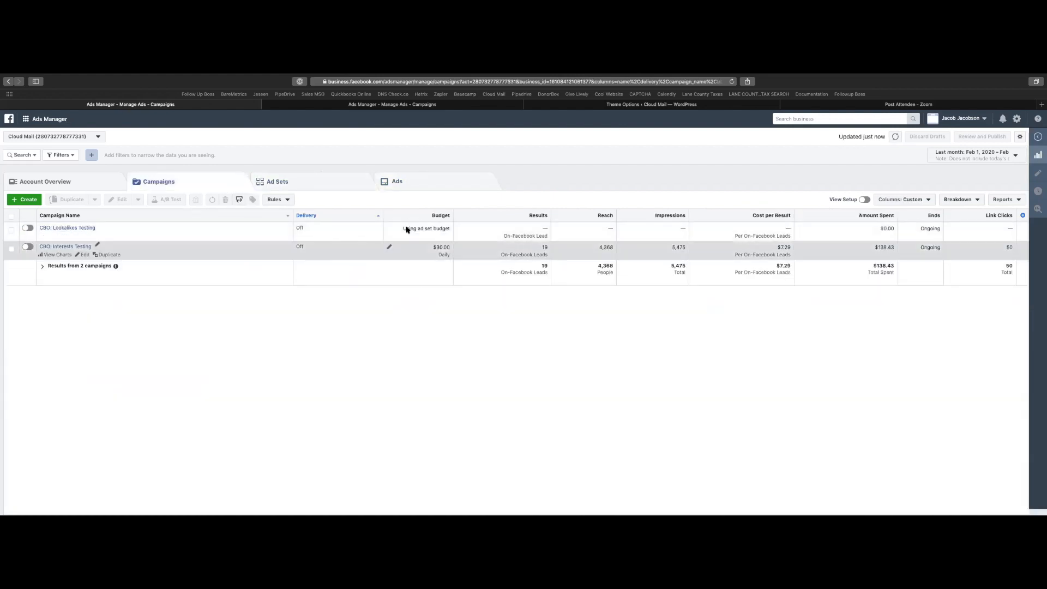
Select the CBO: Lookalikes Testing campaign and look through its ad set and ads.
left_click(322, 240)
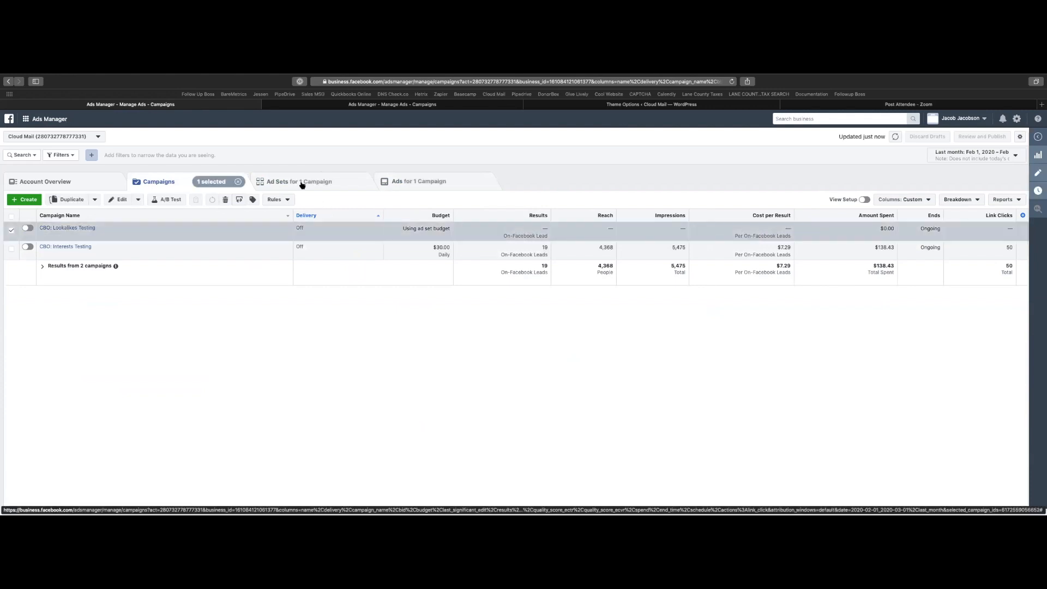
left_click(300, 183)
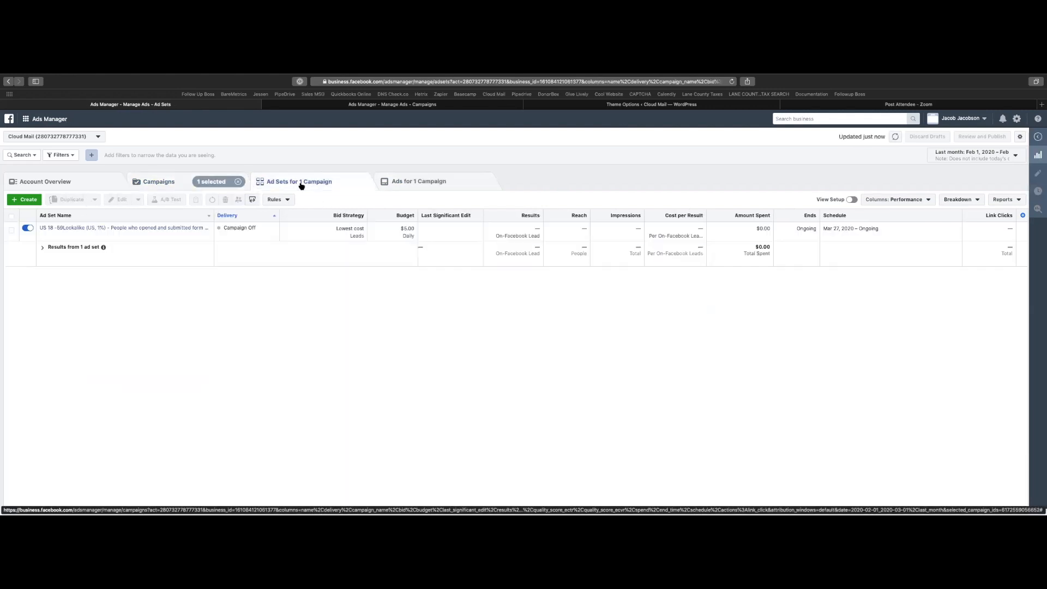
left_click(167, 184)
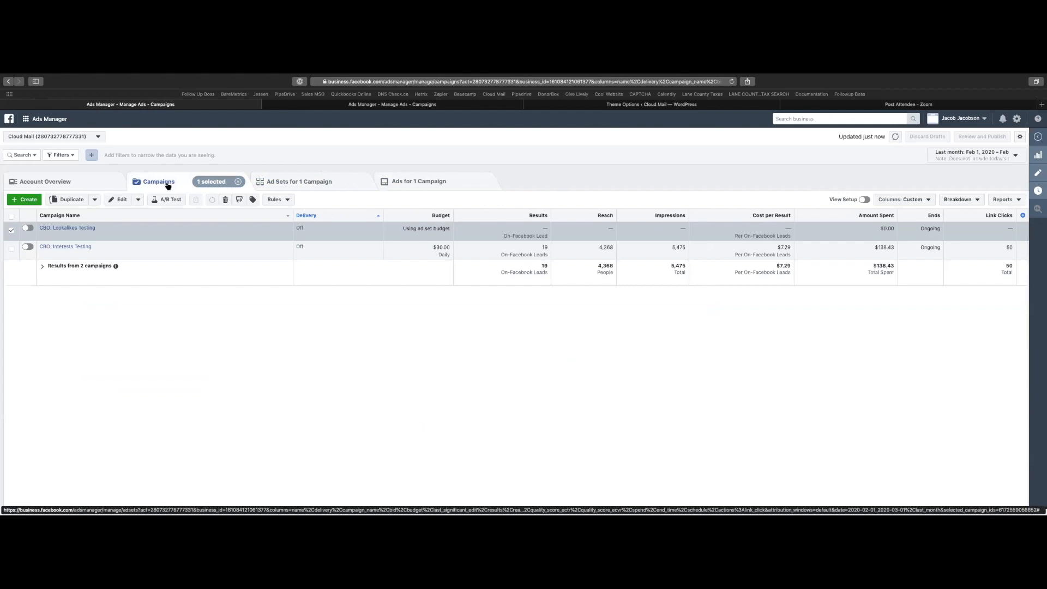
left_click(421, 182)
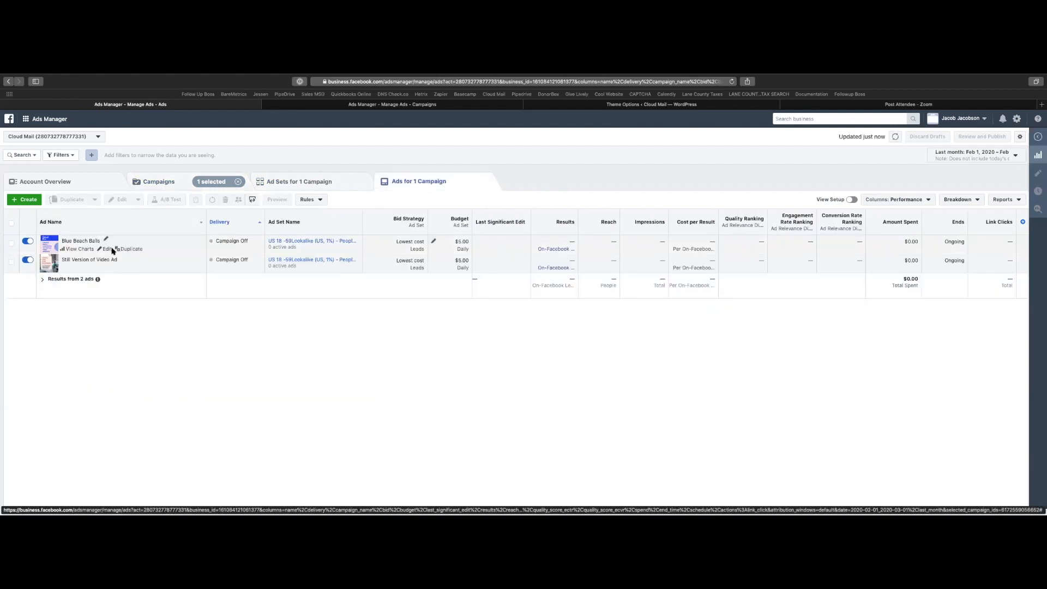
left_click(167, 183)
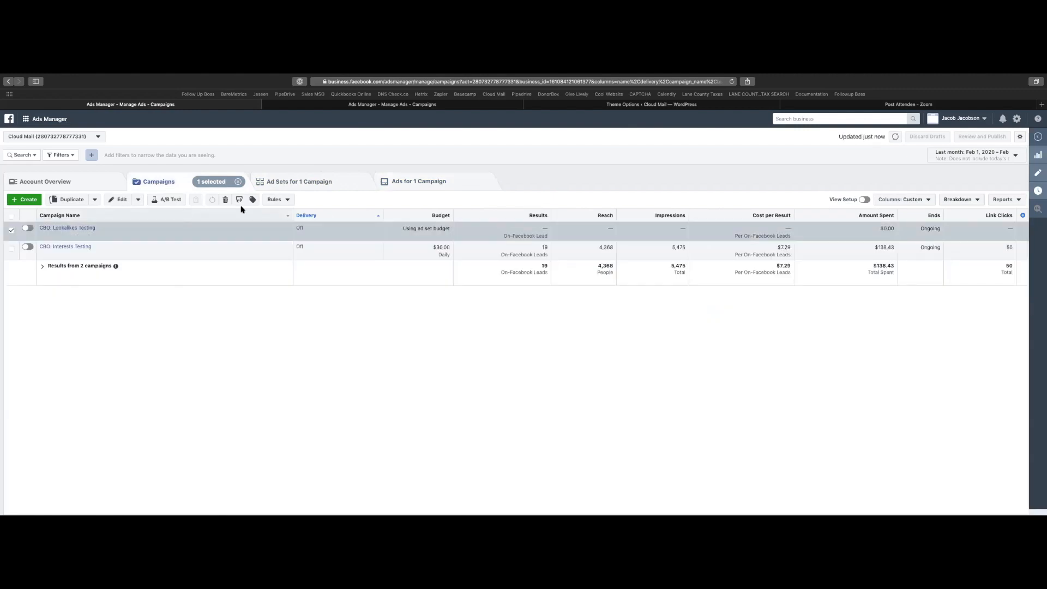
Duplicate the Blue Beach Balls ad once into its original campaign, within the 1% lookalike ad set of CBO: Lookalikes Testing.
left_click(323, 184)
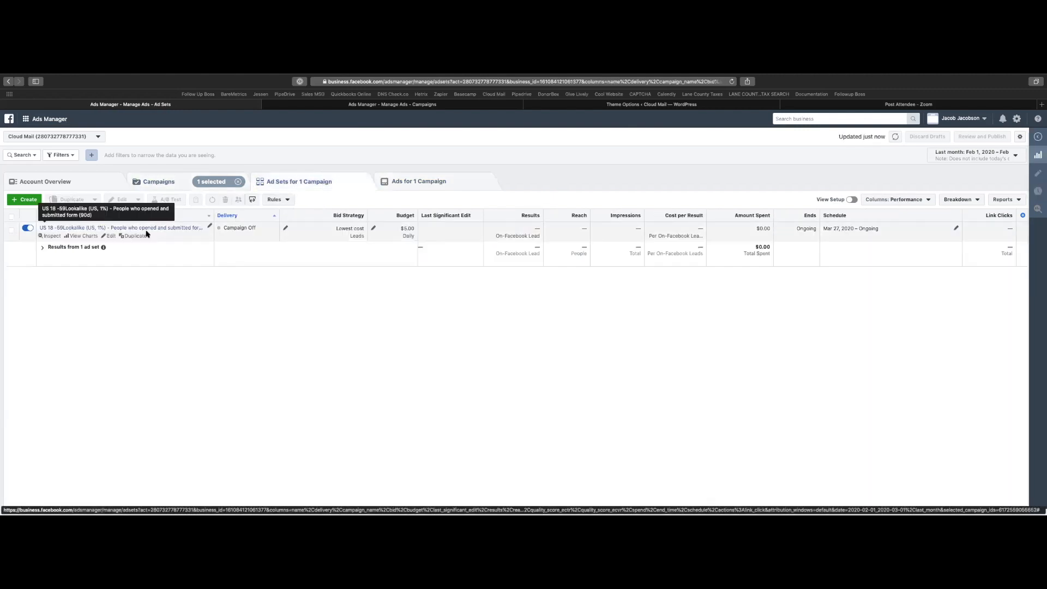
left_click(428, 182)
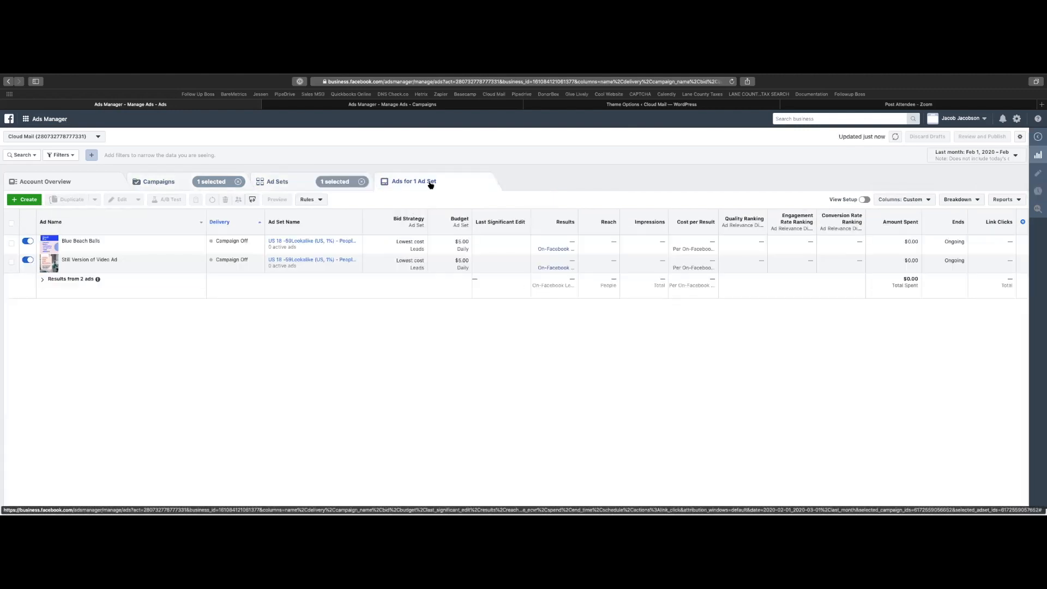
left_click(125, 250)
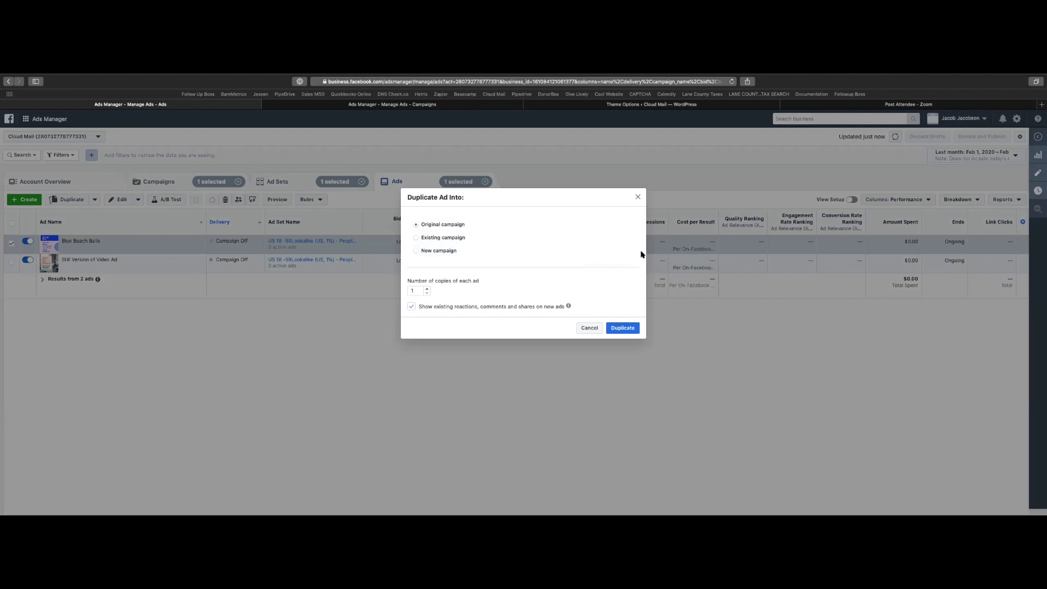
left_click(635, 328)
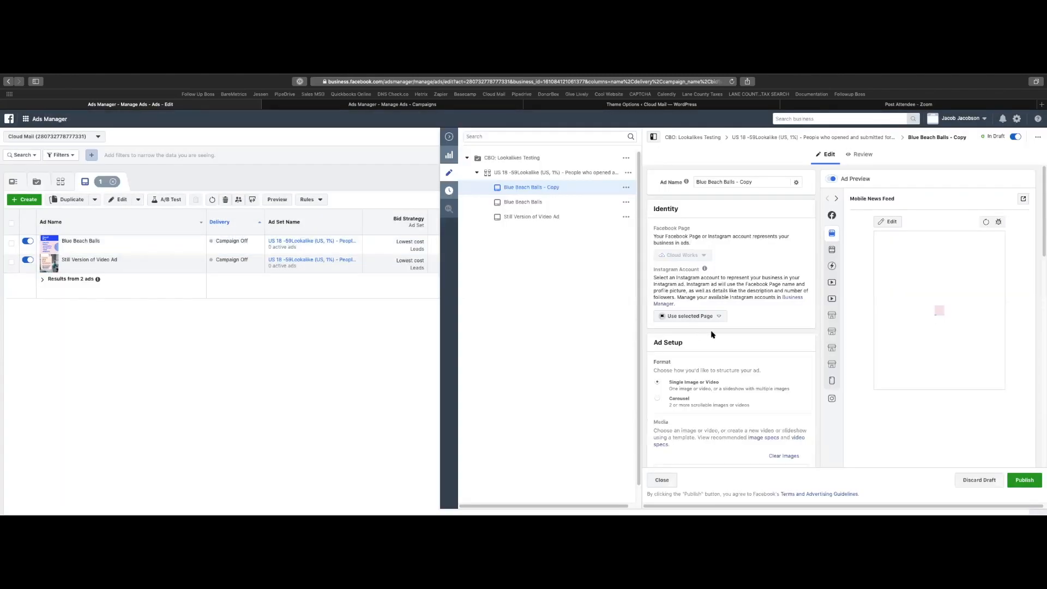
Set the image of the duplicated Blue Beach Balls ad to the 2048 × 1523 1.jpg from the account images.
scroll(712, 335, "down", 2)
scroll(712, 335, "down", 5)
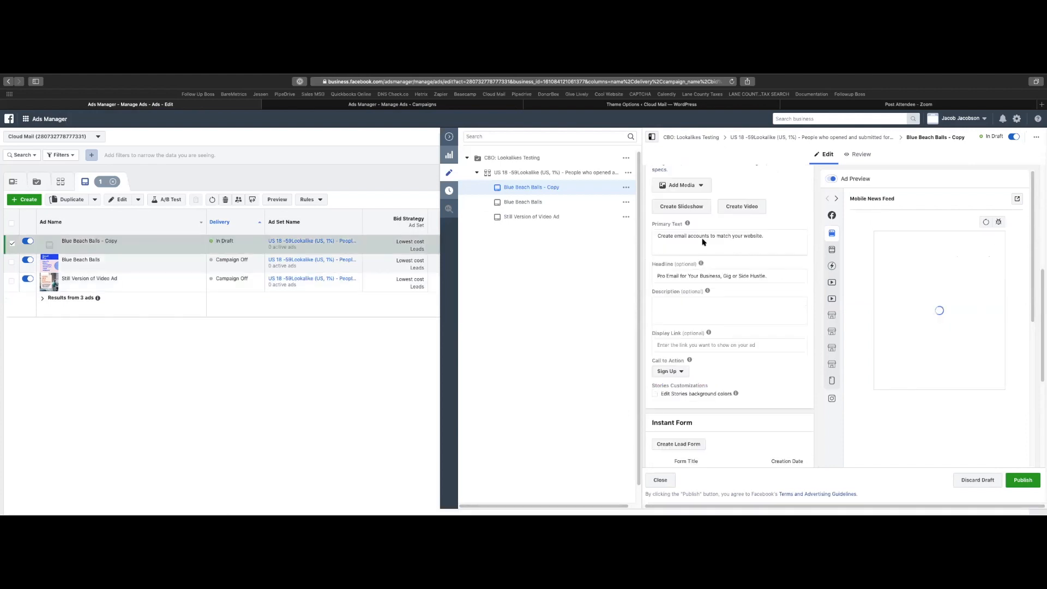
left_click(686, 186)
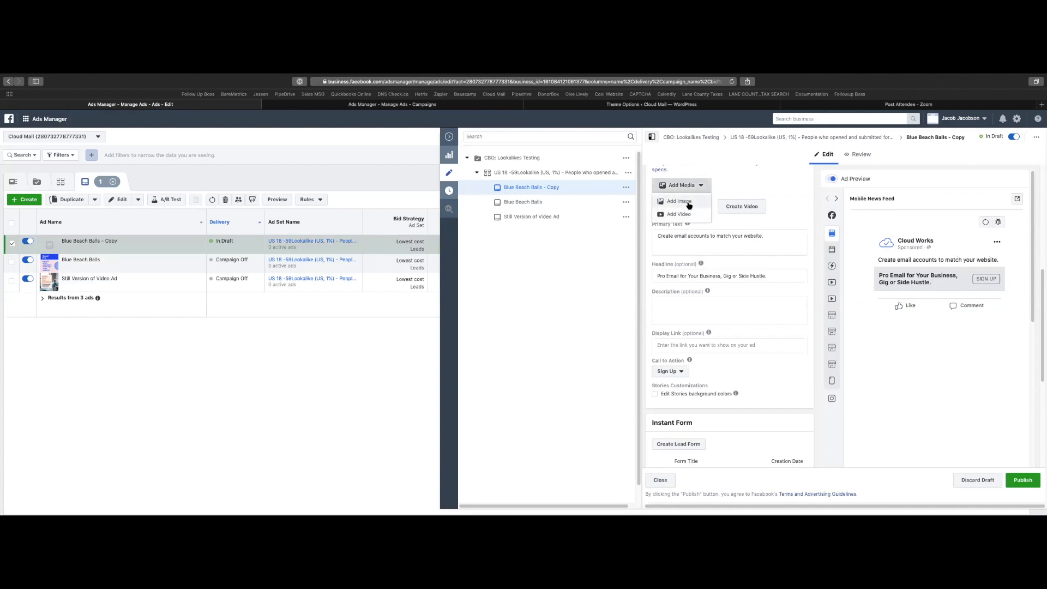
left_click(679, 202)
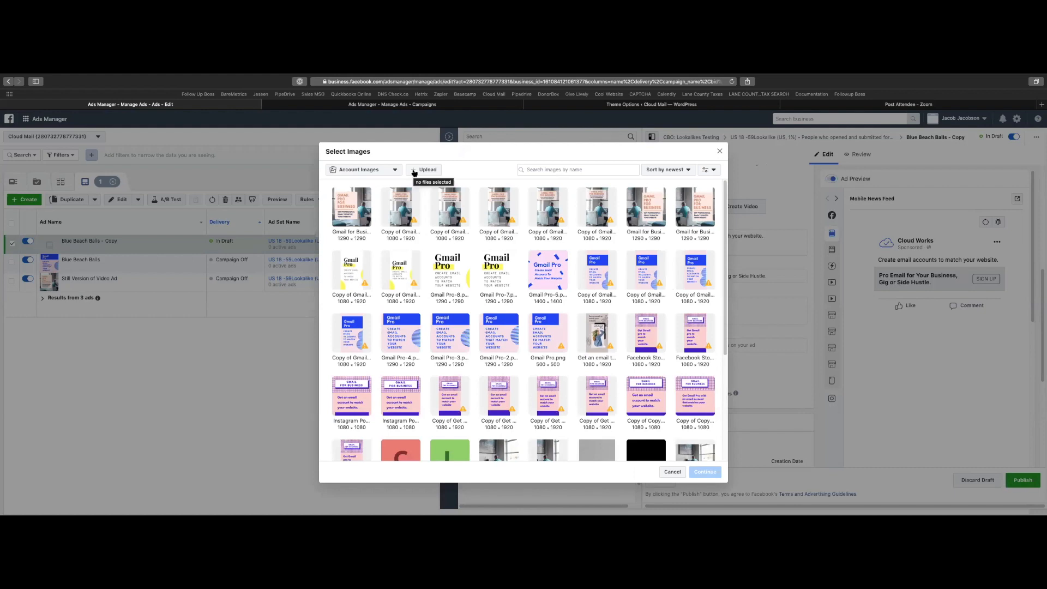
scroll(514, 377, "down", 3)
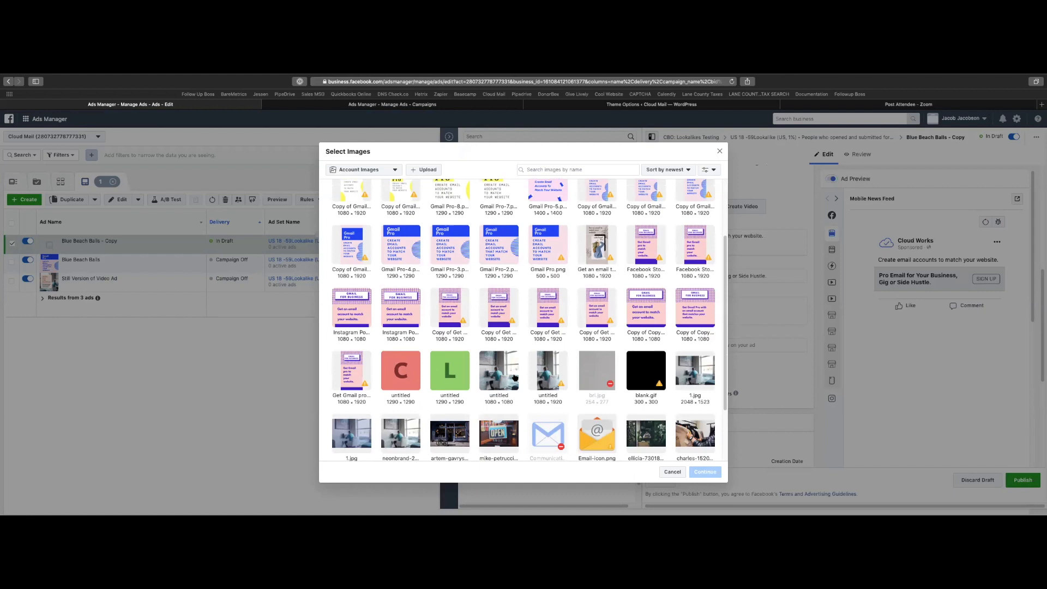
scroll(361, 444, "down", 1)
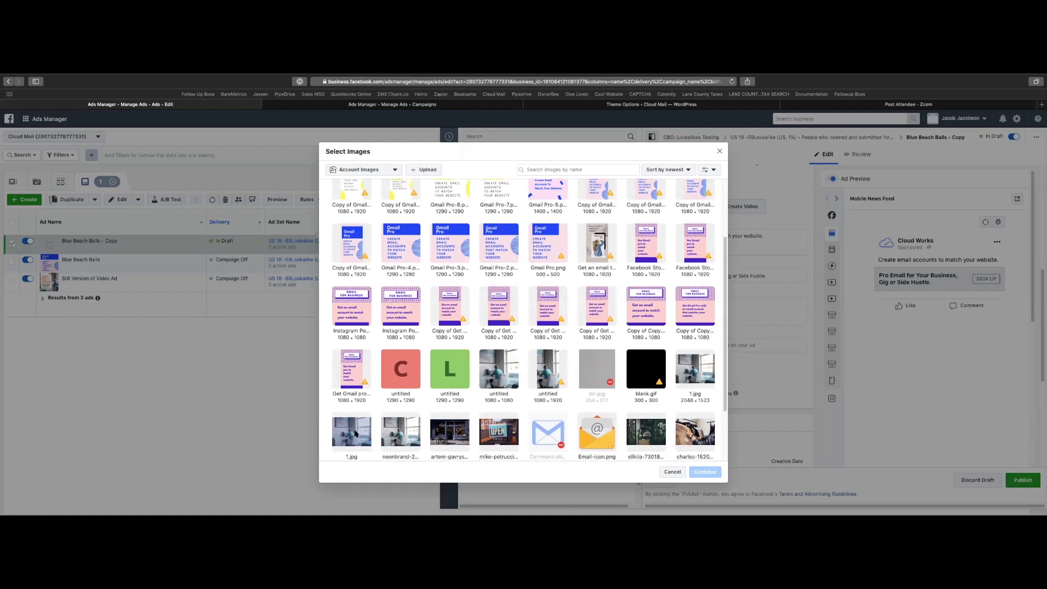
left_click(357, 434)
left_click(707, 473)
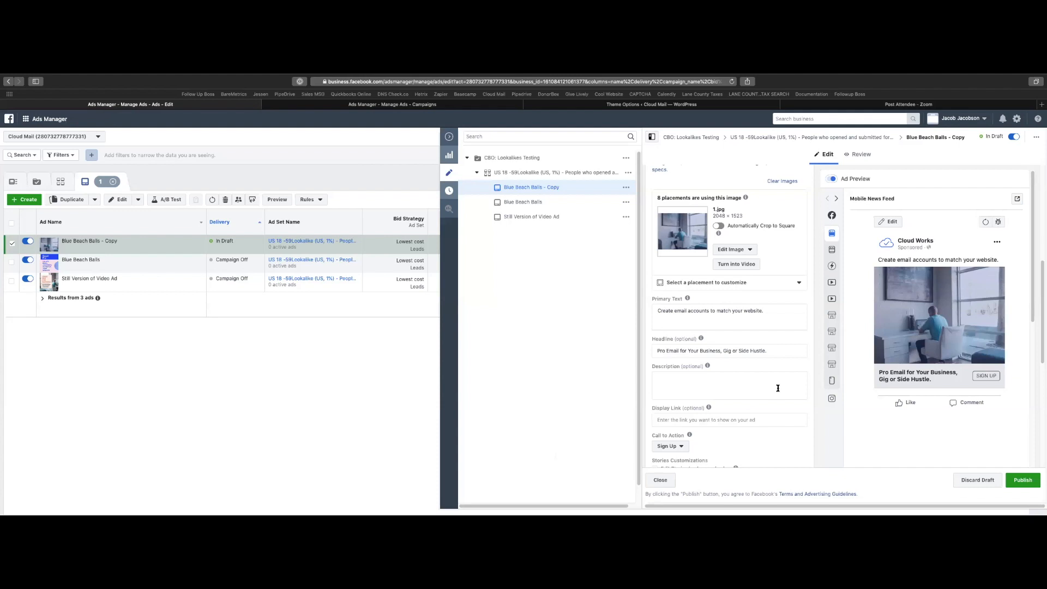
scroll(746, 376, "up", 3)
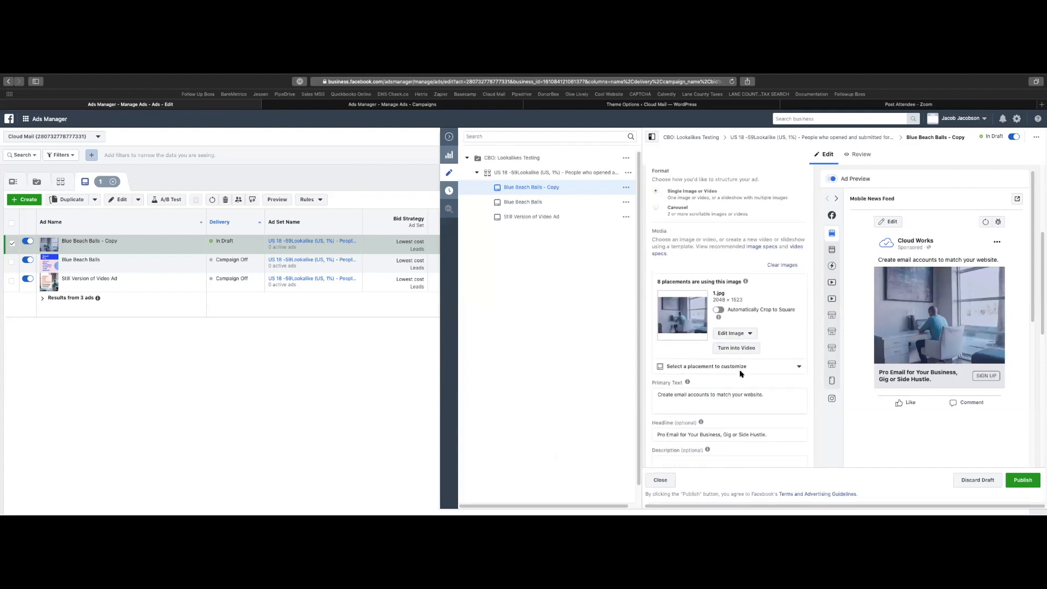
scroll(732, 332, "down", 1)
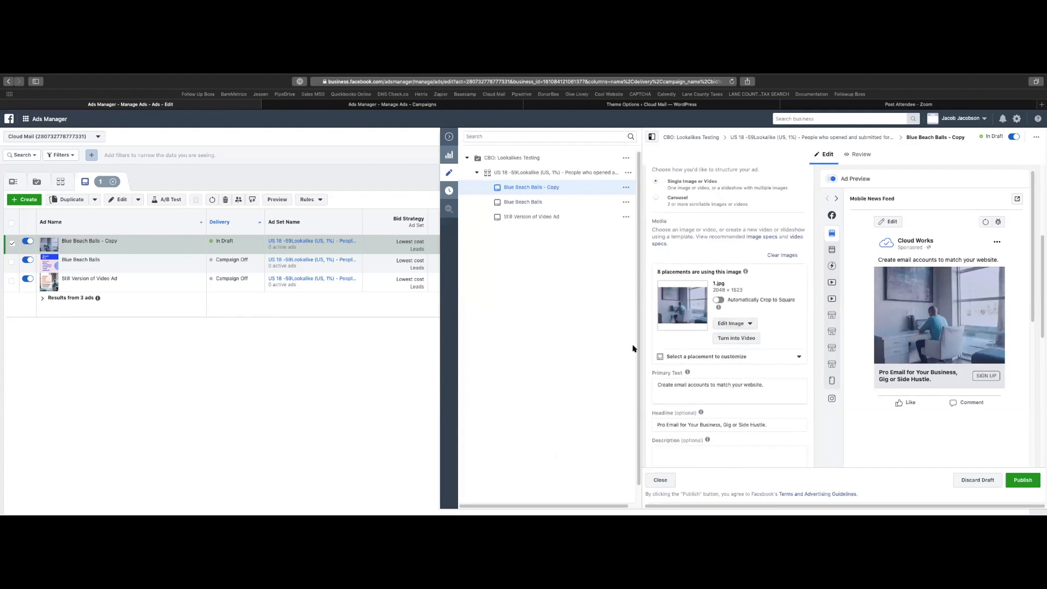
Copy the draft Blue Beach Balls - Copy ad and paste it into all nine ad sets of the CBO: Interests Testing campaign.
left_click(450, 136)
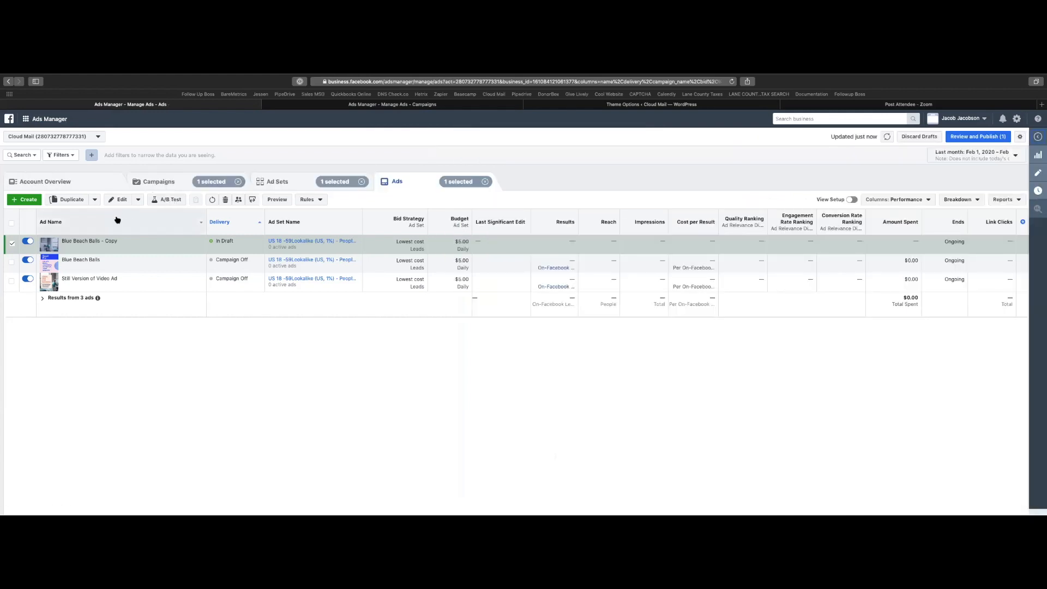
key("super+c")
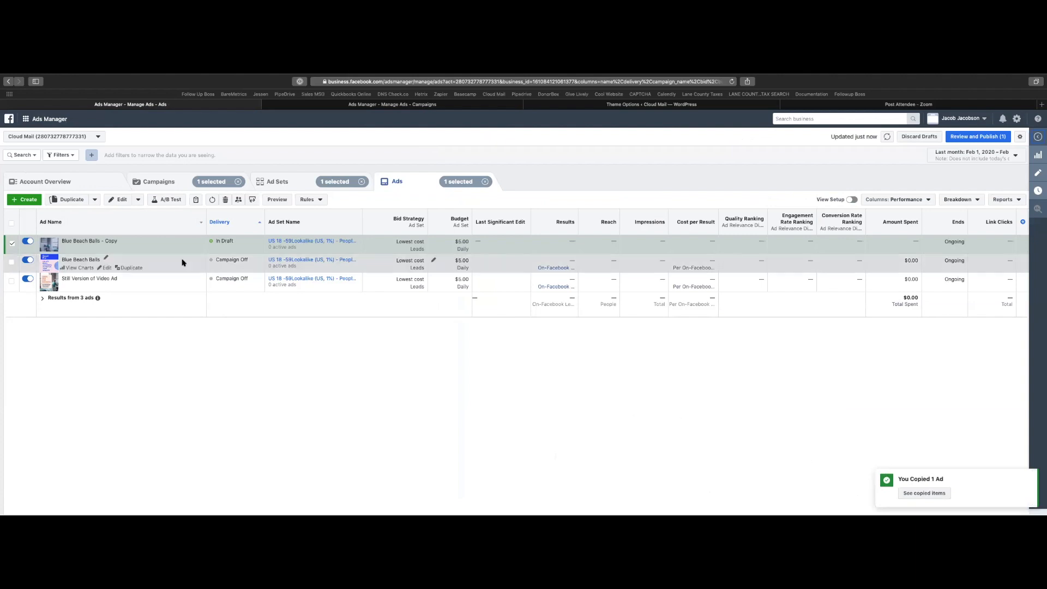
left_click(350, 183)
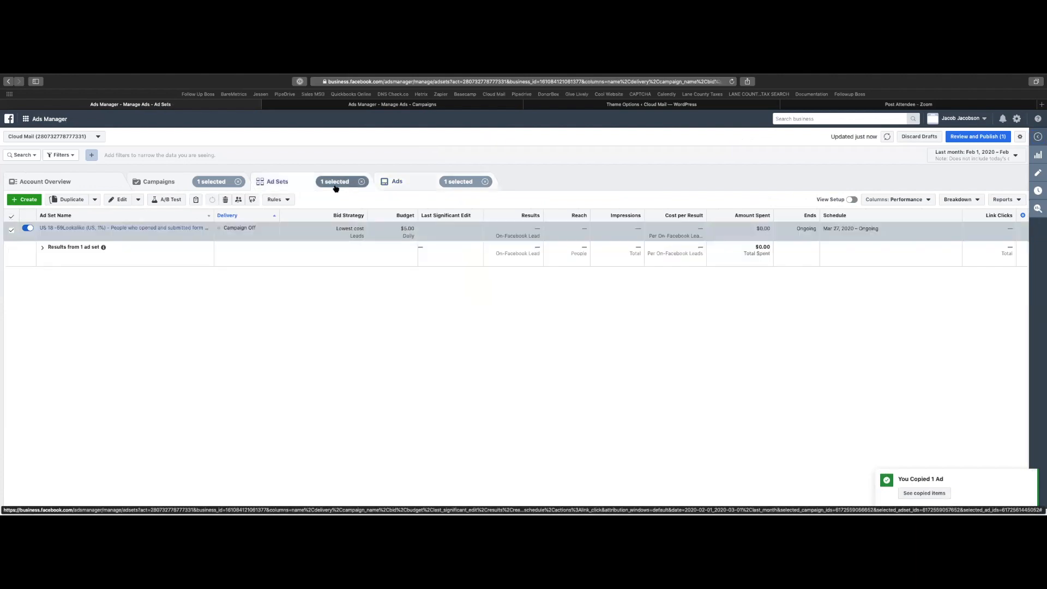
left_click(151, 182)
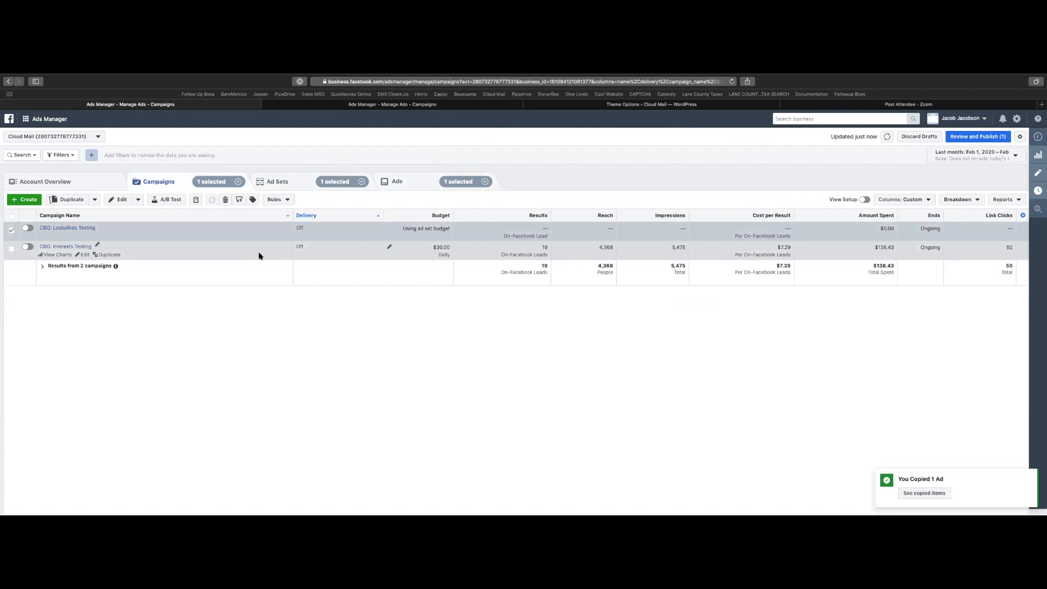
left_click(243, 249)
left_click(279, 183)
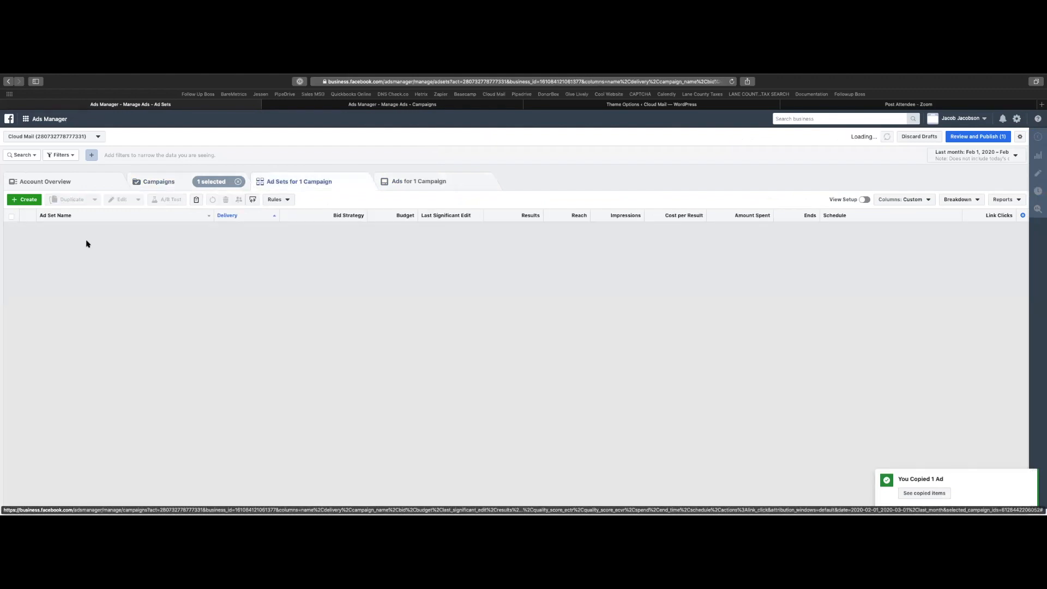
left_click(10, 216)
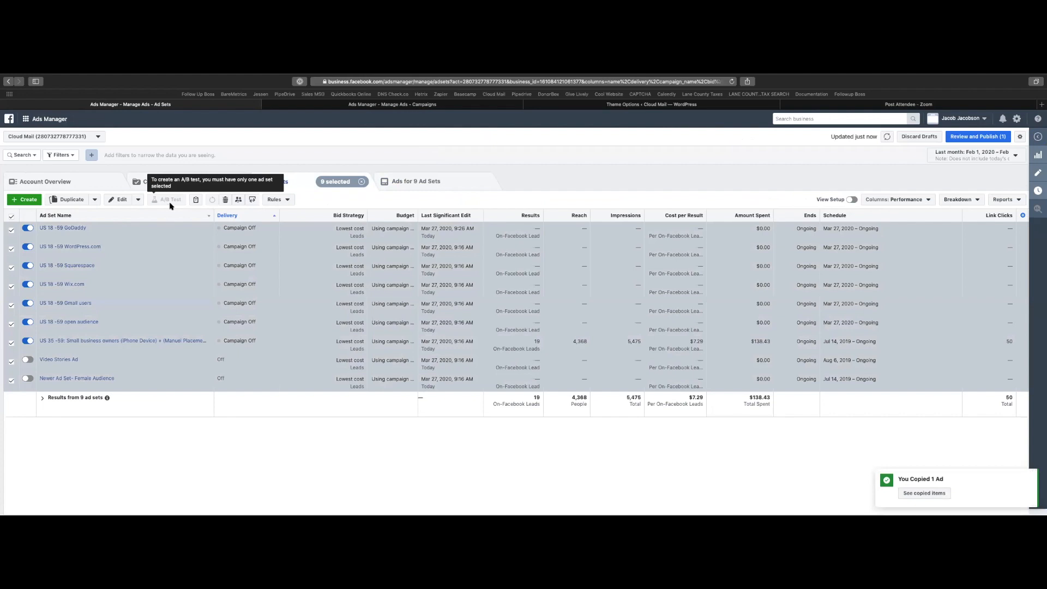
key("ctrl+v")
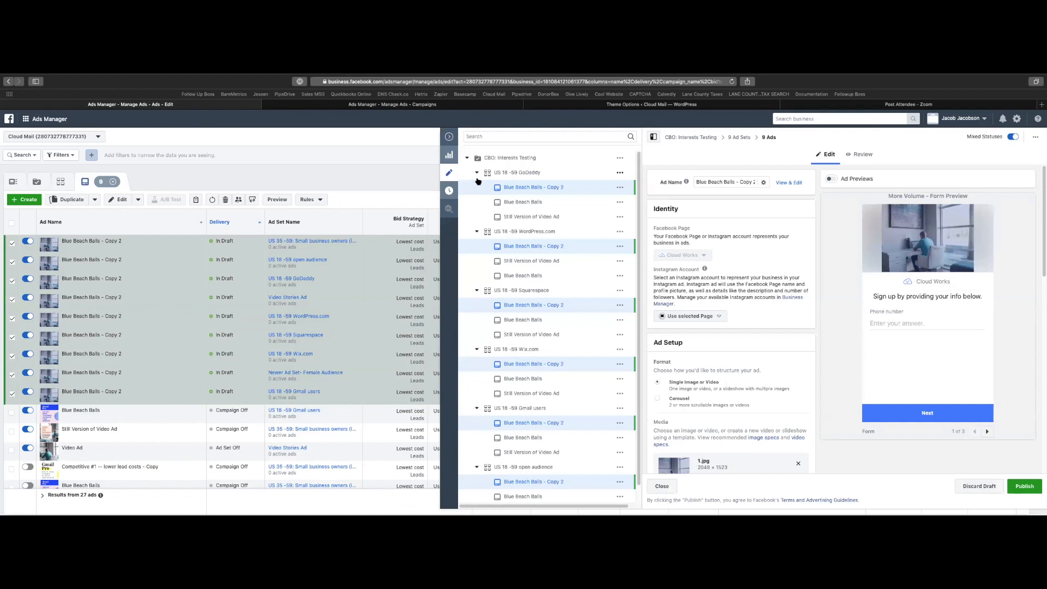
scroll(769, 288, "down", 10)
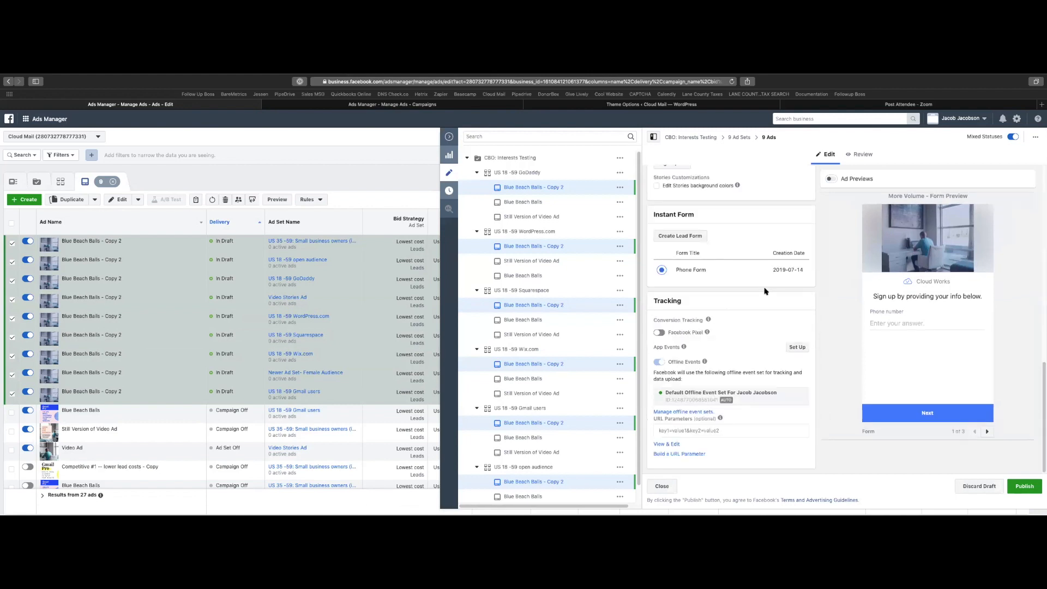
Turn on Facebook Pixel tracking for the nine pasted Blue Beach Balls - Copy 2 ads and discard their drafts.
left_click(664, 332)
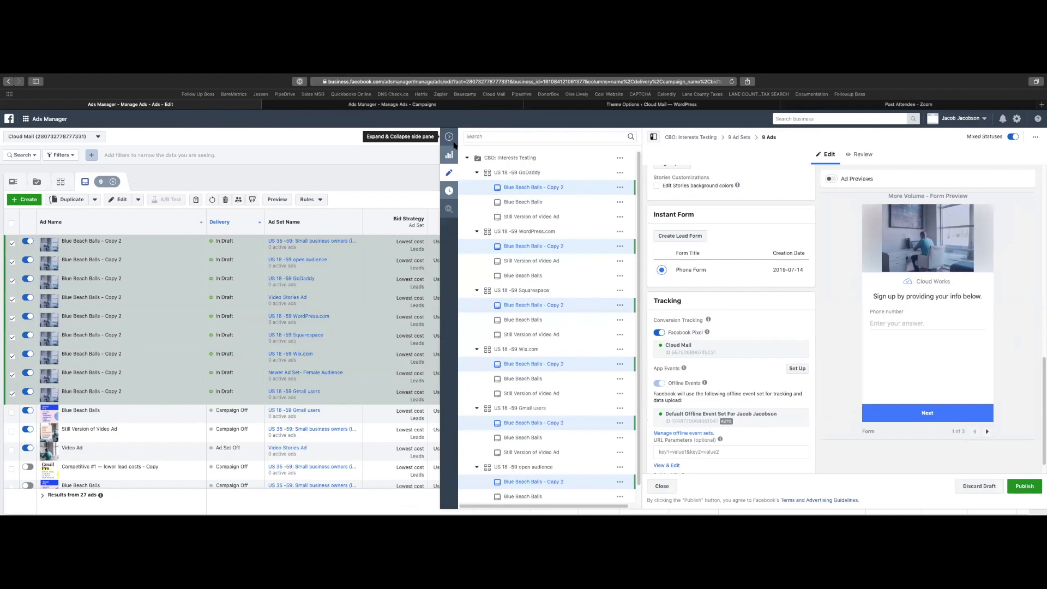
left_click(977, 487)
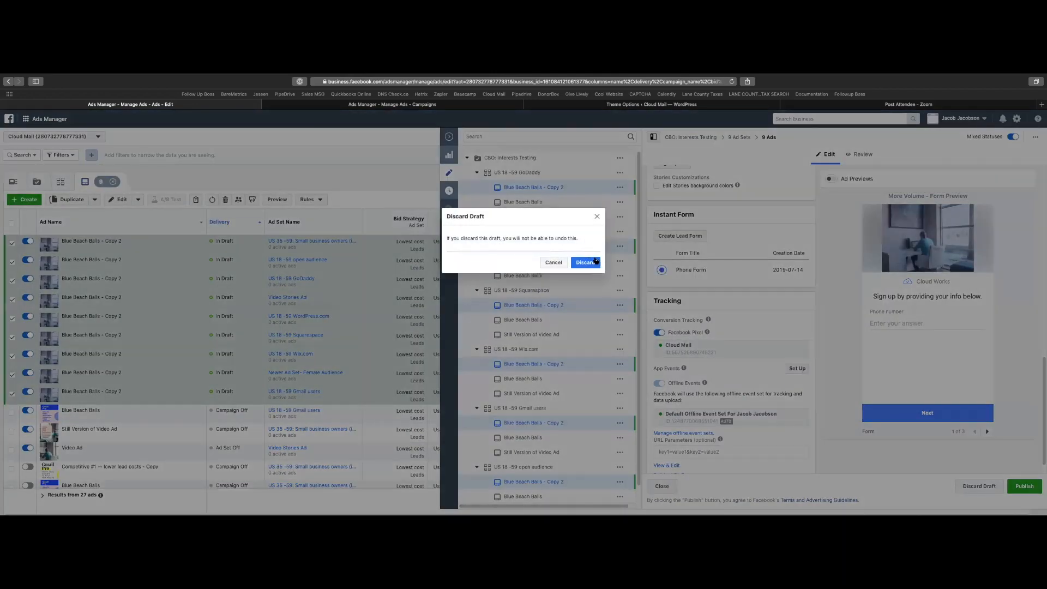
left_click(596, 260)
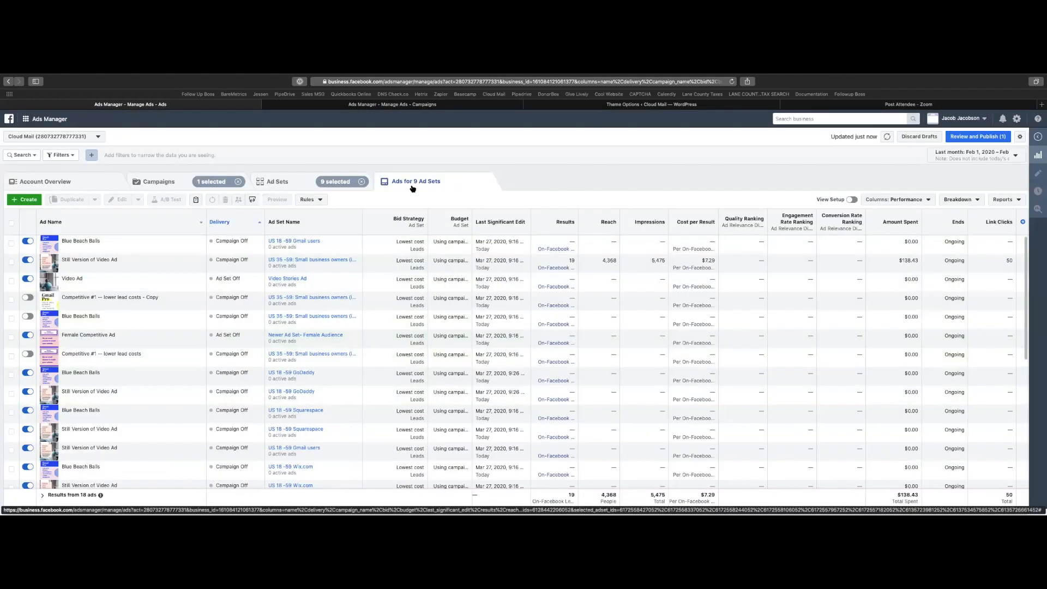
Look at the account overview and return to the list of campaigns.
left_click(276, 176)
left_click(157, 181)
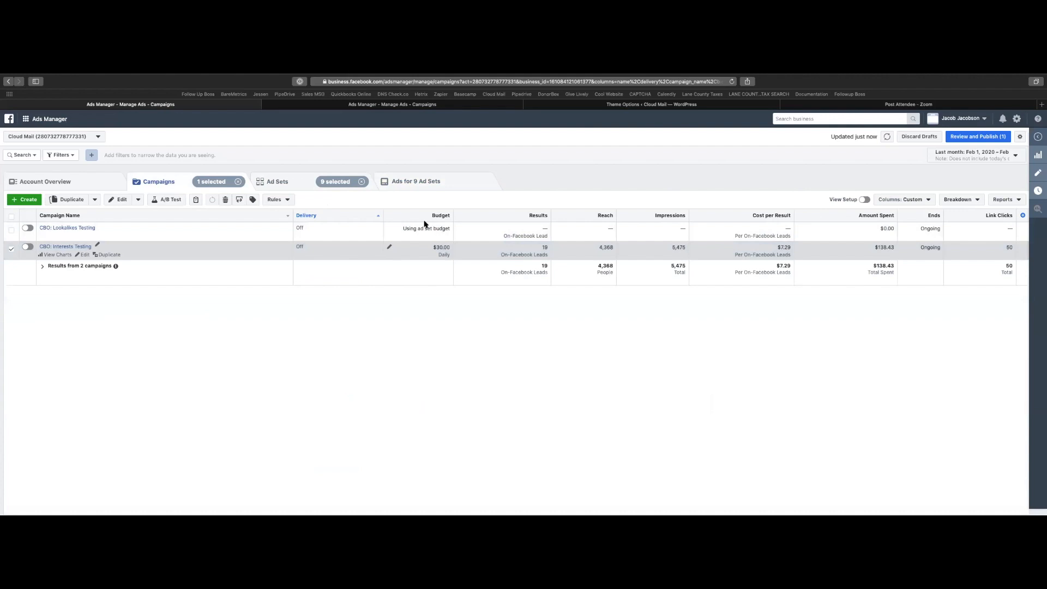
left_click(27, 183)
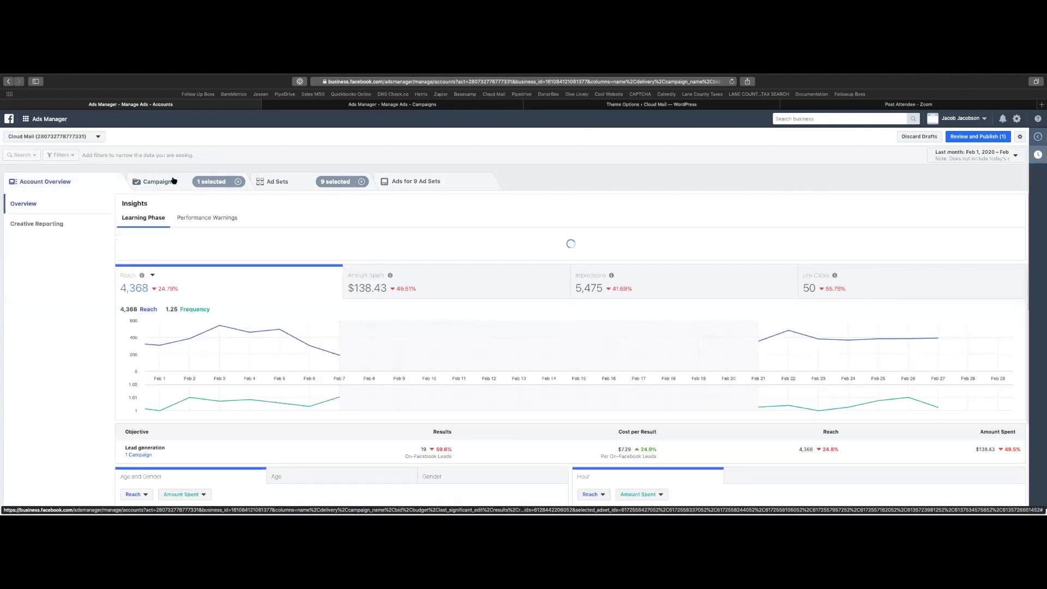
left_click(173, 181)
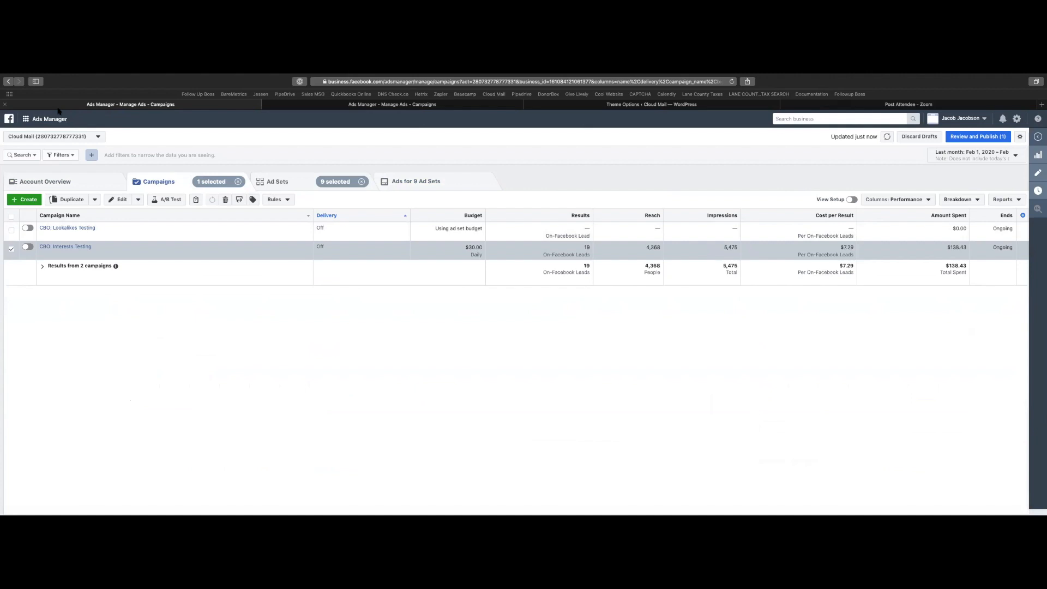
Open chasechappell.com in a new browser tab and go to its Resources page.
left_click(1041, 104)
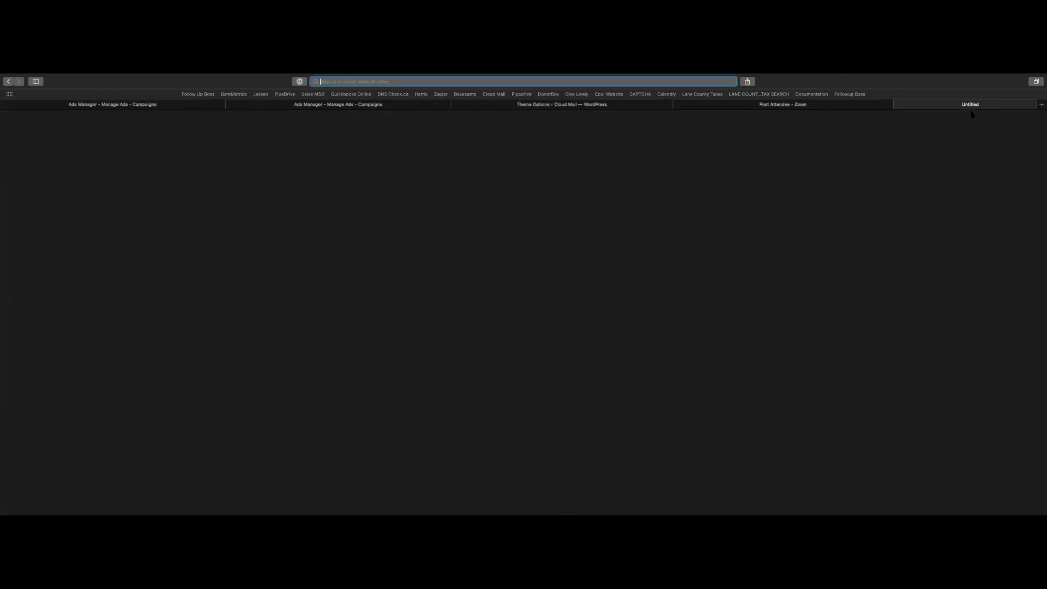
type("chasechappell.com")
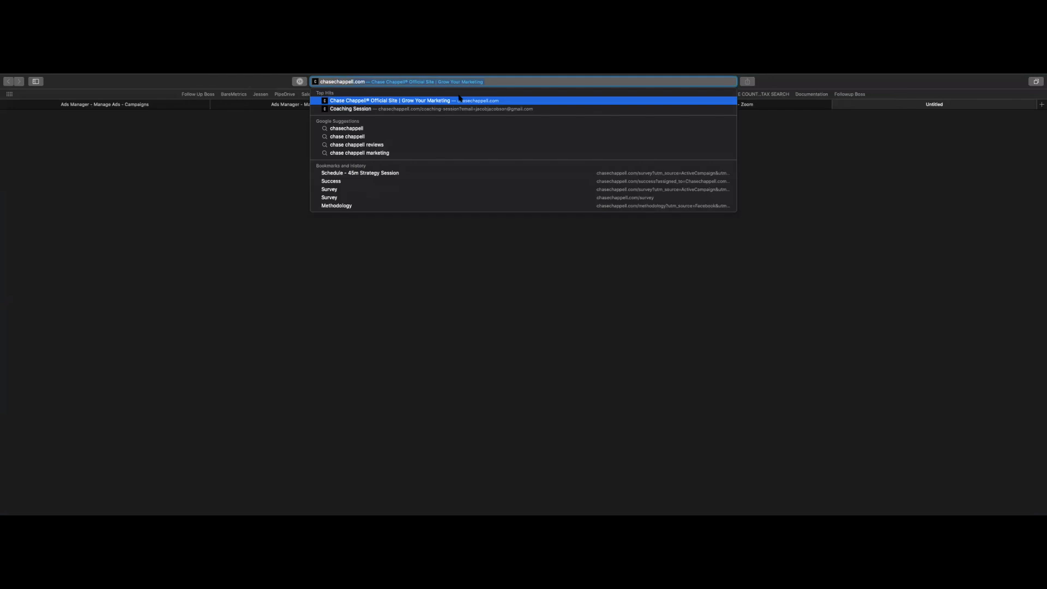
key("Return")
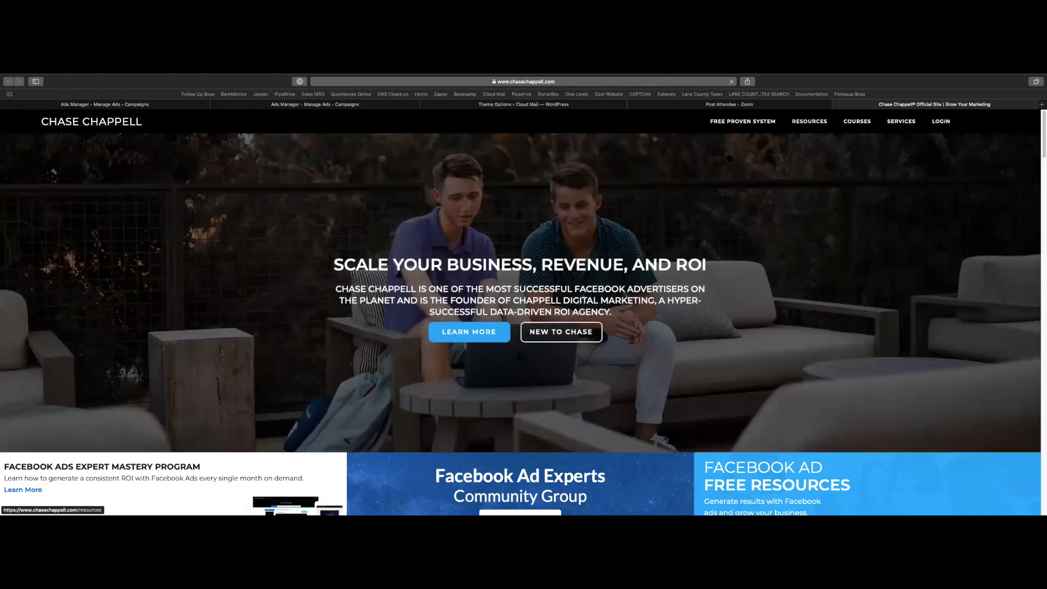
left_click(809, 121)
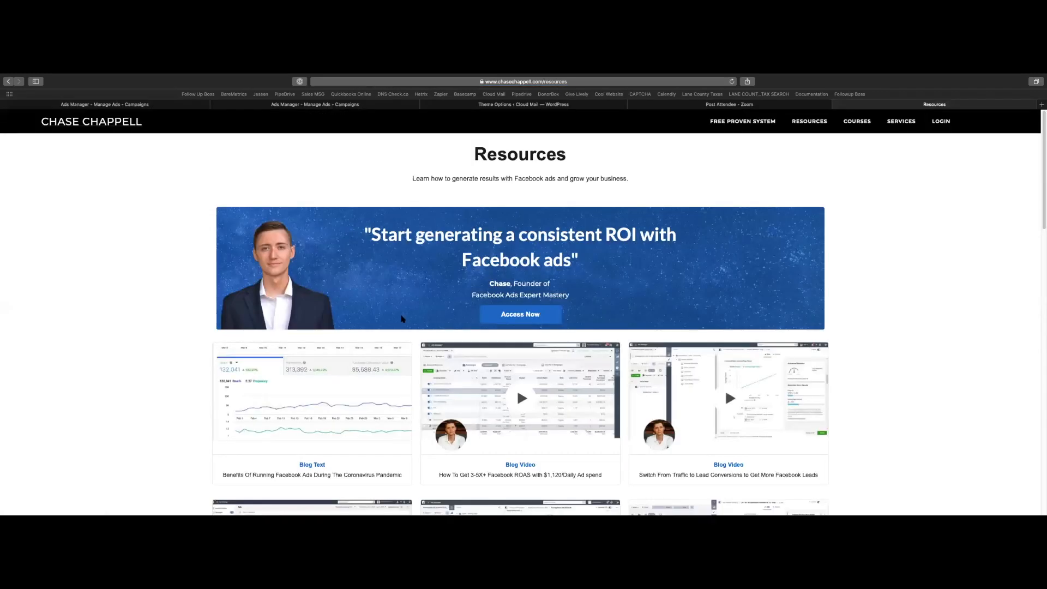
Browse through all four pages of resources and open the Facebook CBO Structure blog post.
scroll(402, 319, "down", 10)
scroll(402, 319, "down", 5)
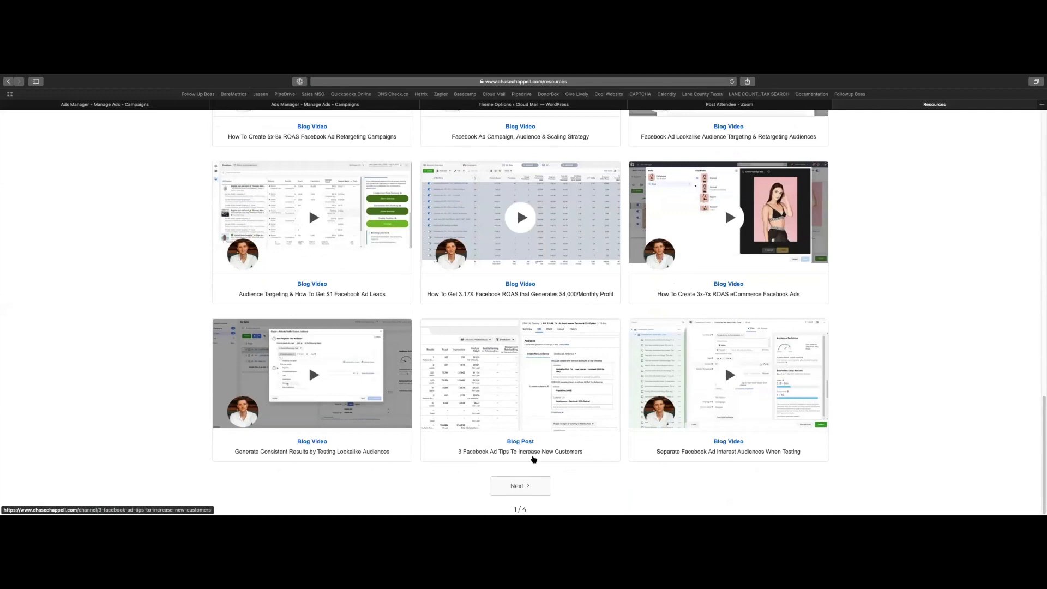
left_click(527, 482)
scroll(567, 335, "down", 15)
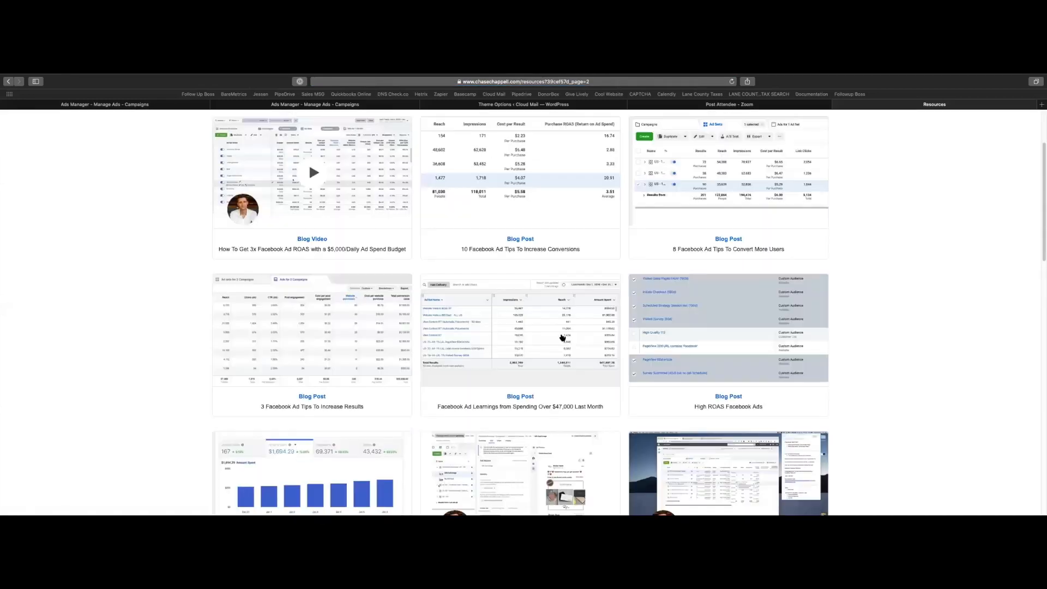
left_click(554, 486)
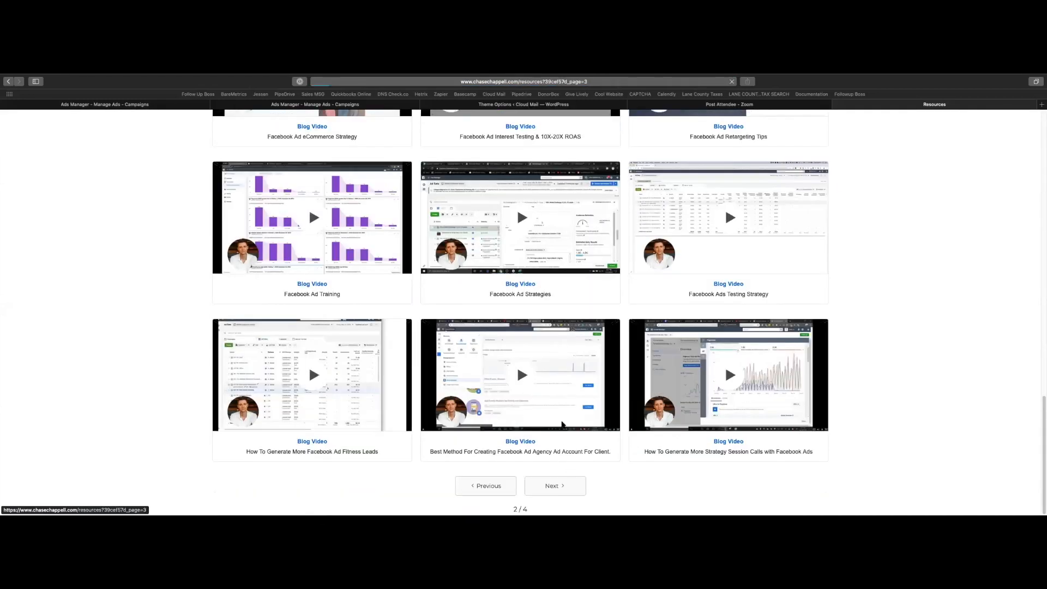
scroll(537, 326, "down", 5)
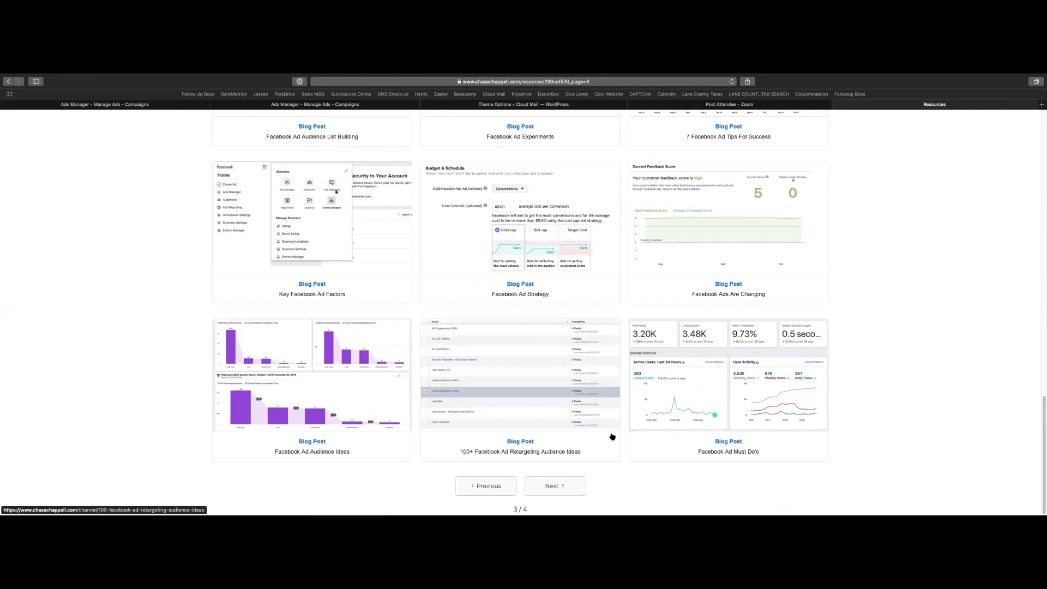
left_click(552, 486)
scroll(584, 364, "down", 15)
scroll(583, 363, "up", 6)
scroll(584, 364, "up", 2)
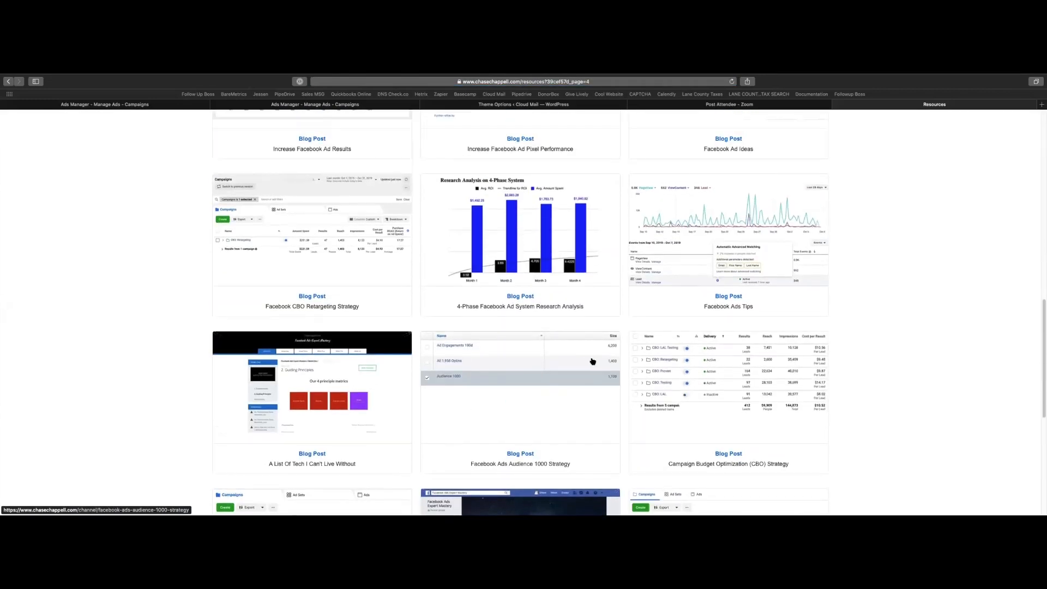
scroll(595, 361, "up", 9)
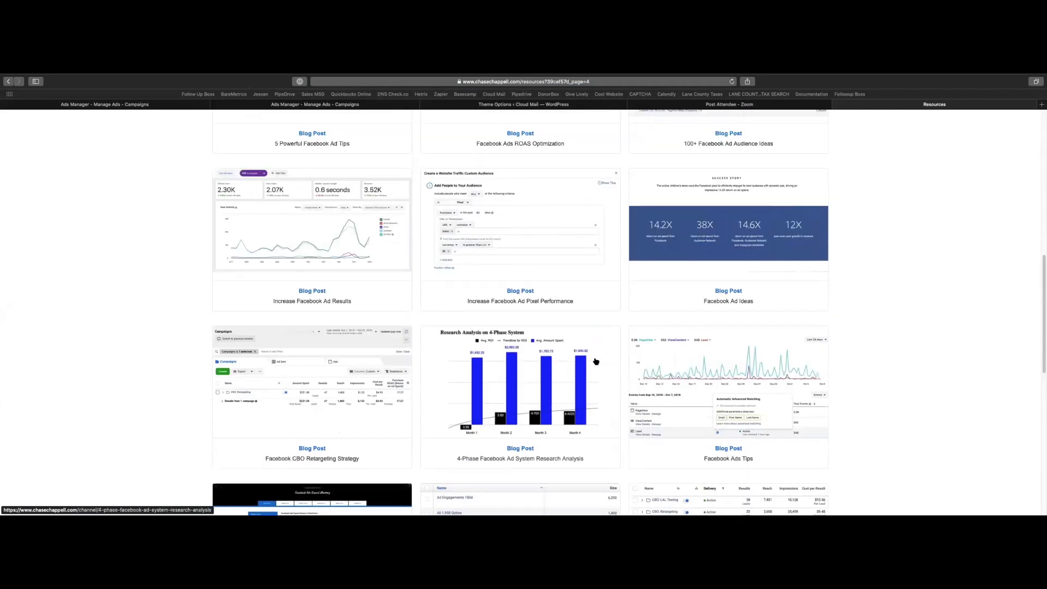
scroll(595, 361, "up", 6)
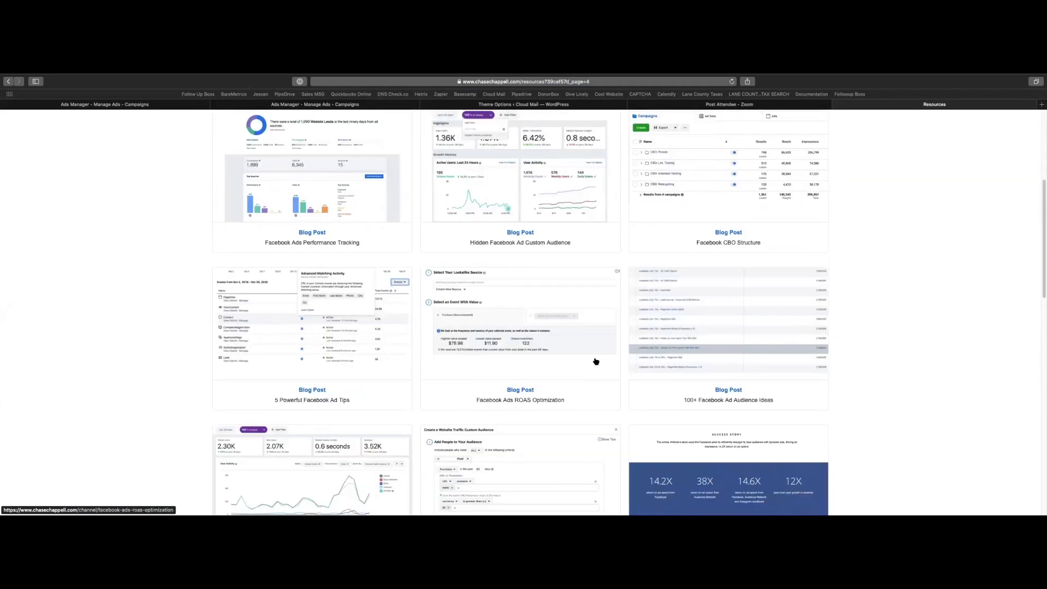
left_click(696, 255)
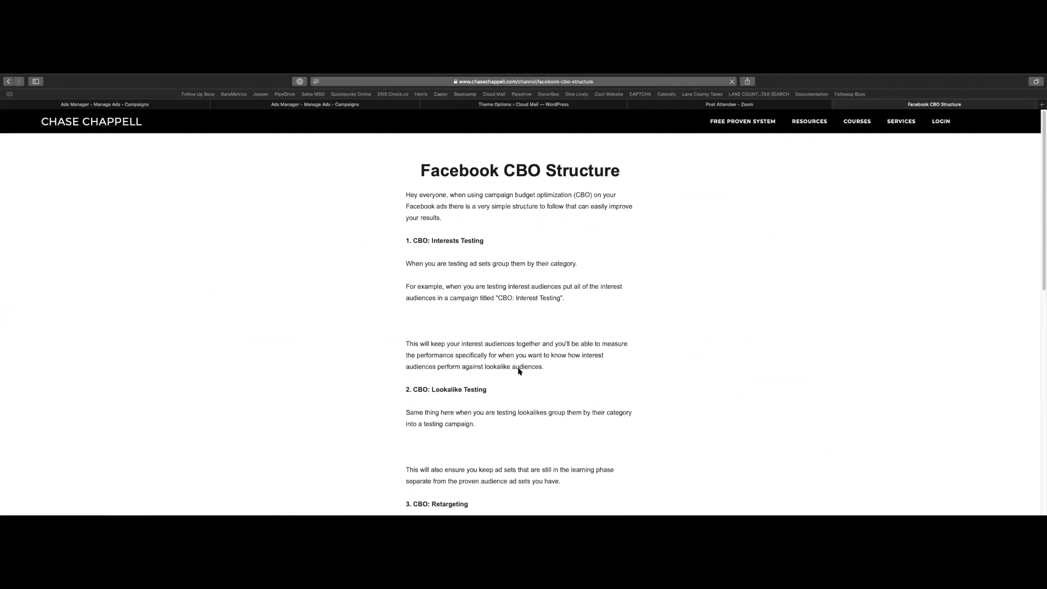
Read the post's sections on interests testing and lookalike testing, including the example ad set lists.
scroll(435, 264, "down", 4)
left_click_drag(388, 227, 564, 434)
scroll(565, 434, "down", 3)
left_click(677, 397)
scroll(678, 396, "down", 10)
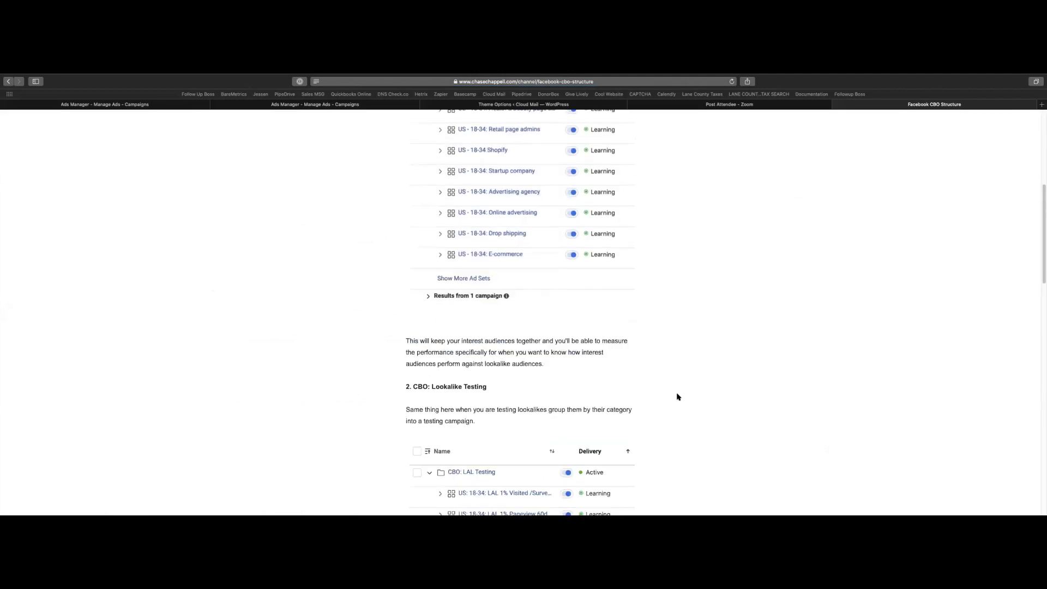
scroll(540, 362, "down", 6)
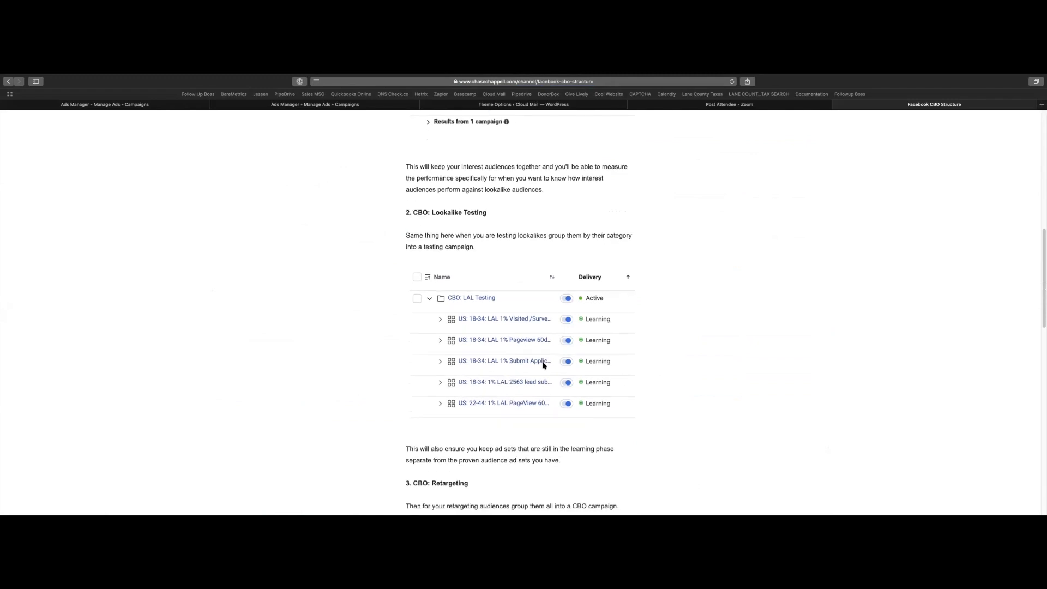
left_click_drag(405, 313, 574, 355)
left_click(552, 354)
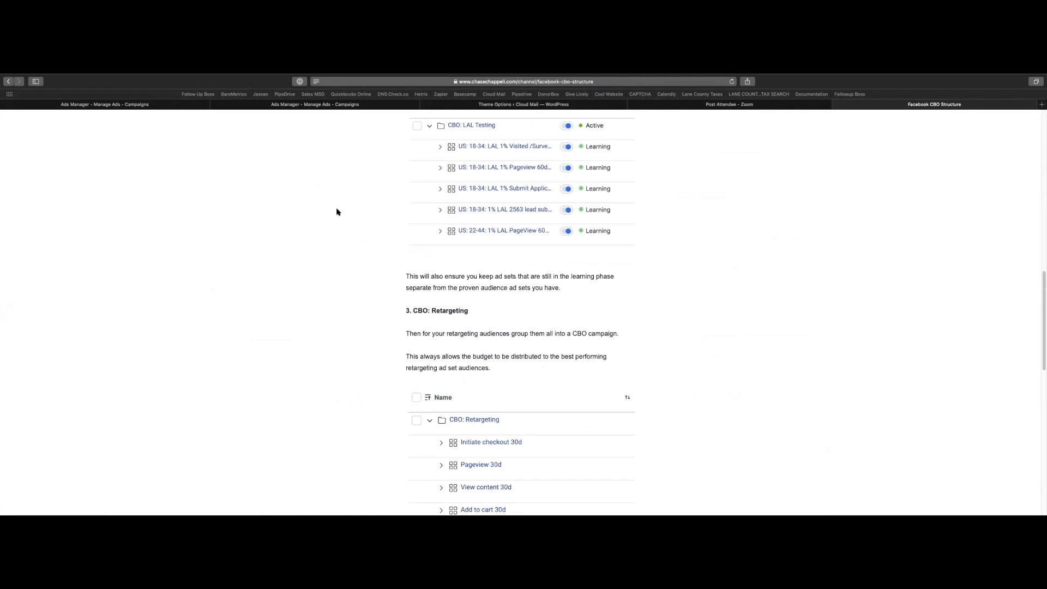
Switch to the second Ads Manager tab and show the ad sets' performance for last month.
left_click(284, 106)
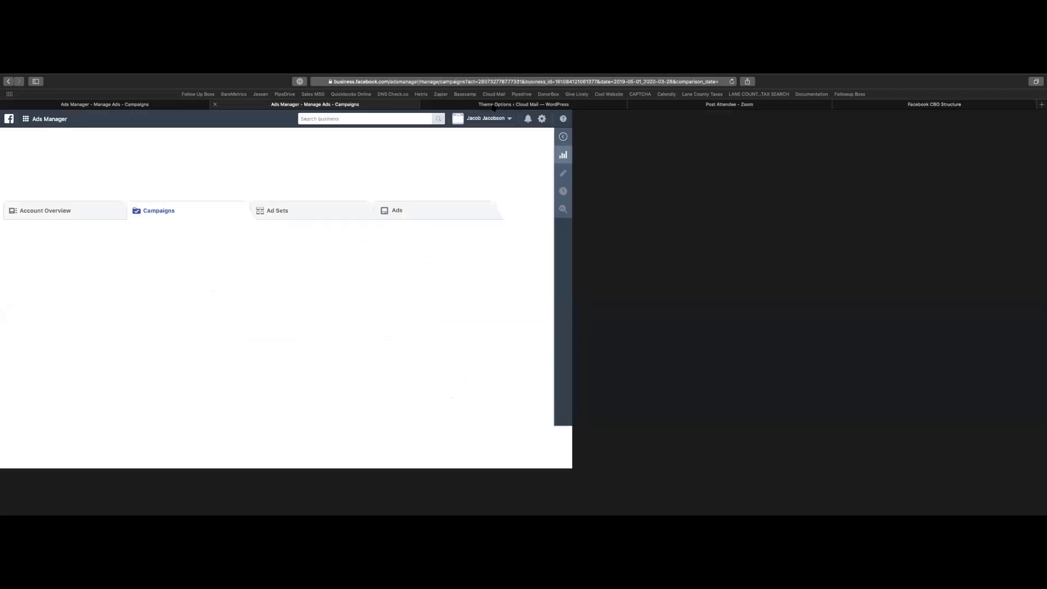
left_click(327, 209)
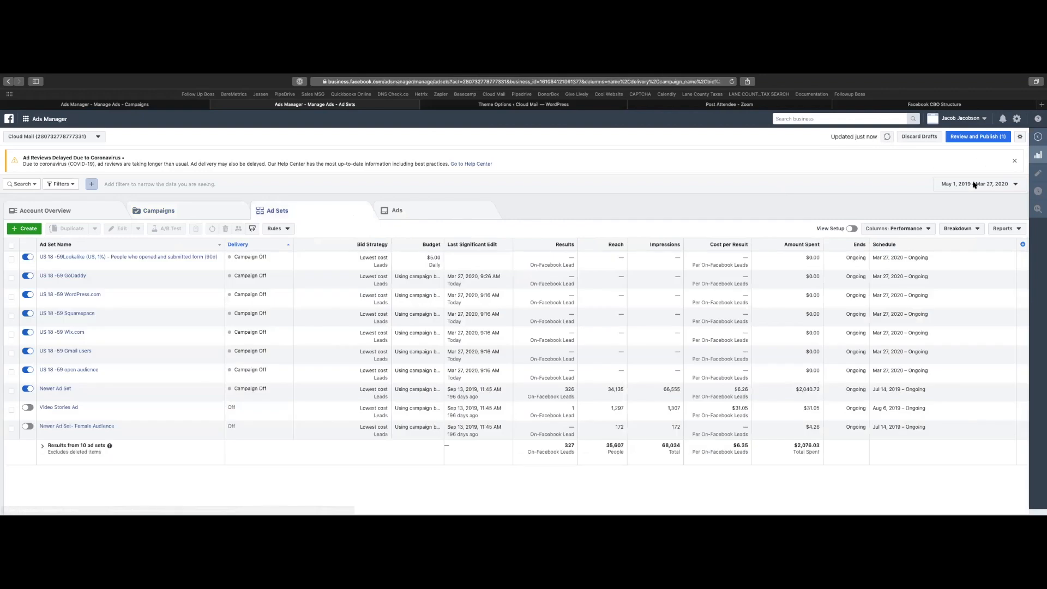
left_click(975, 184)
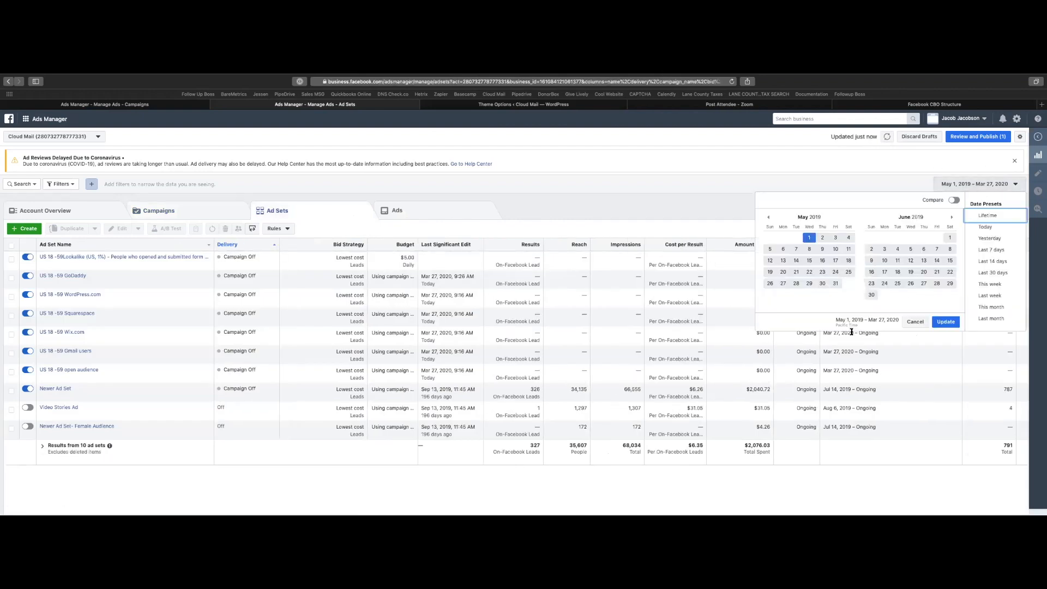
left_click(990, 319)
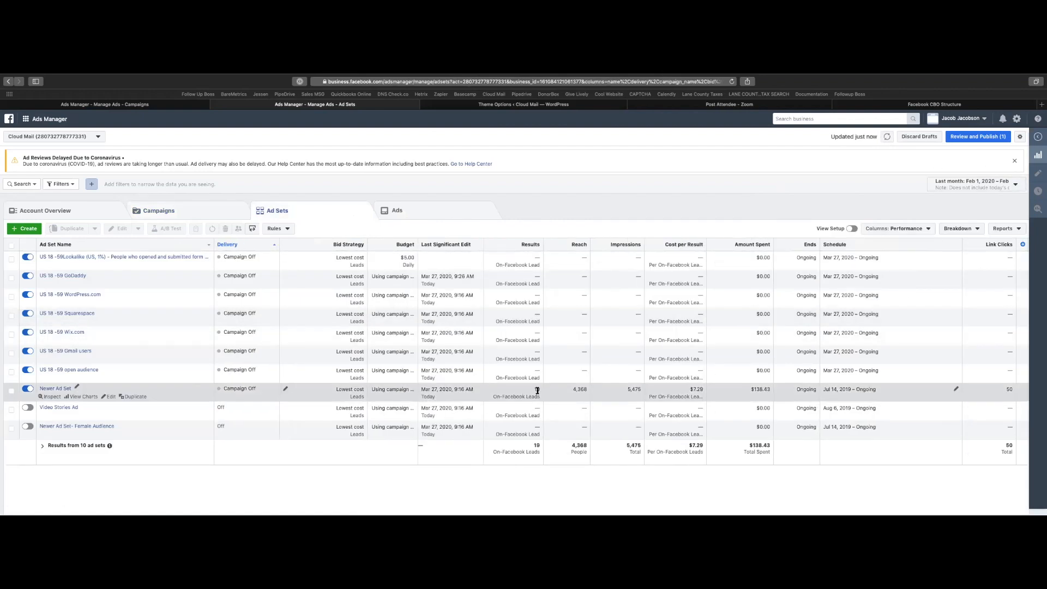
Set the ad set report's date range to Jan 1 – Jan 31, 2020 and select Newer Ad Set.
left_click(980, 184)
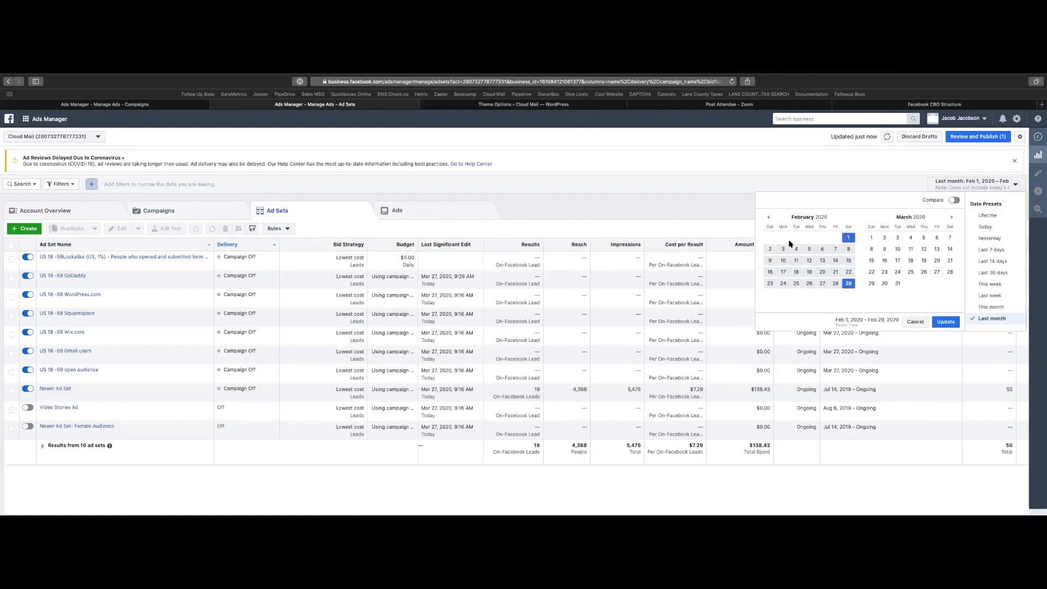
left_click(770, 216)
left_click(810, 238)
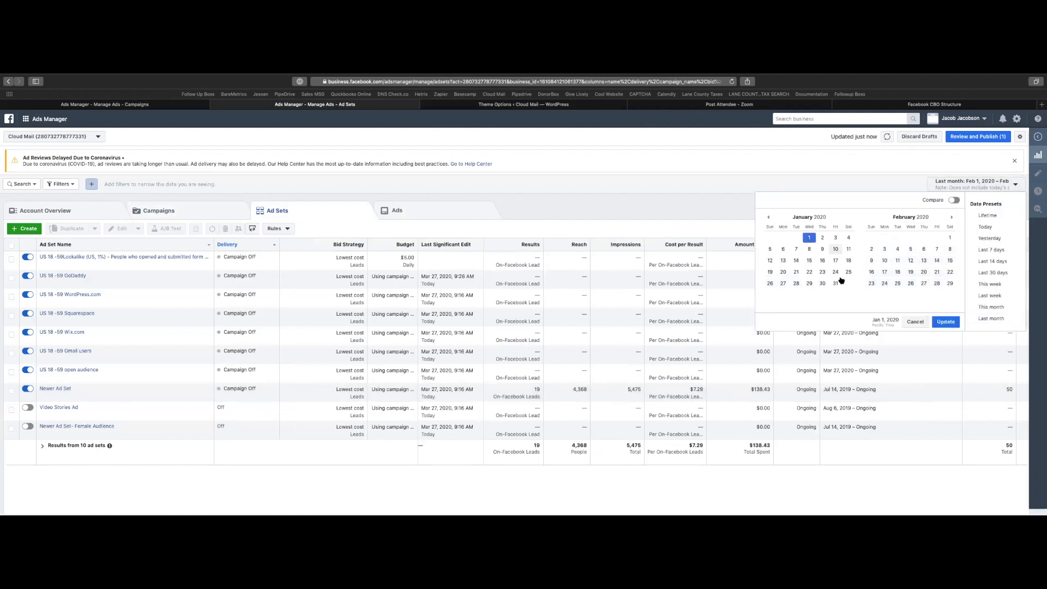
left_click(836, 283)
left_click(946, 322)
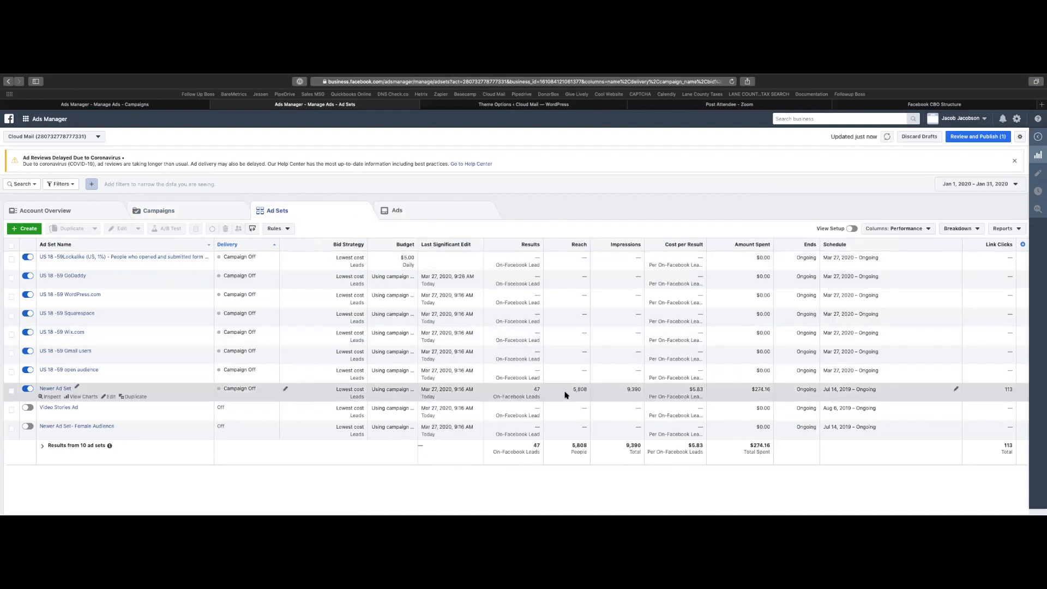
left_click(528, 400)
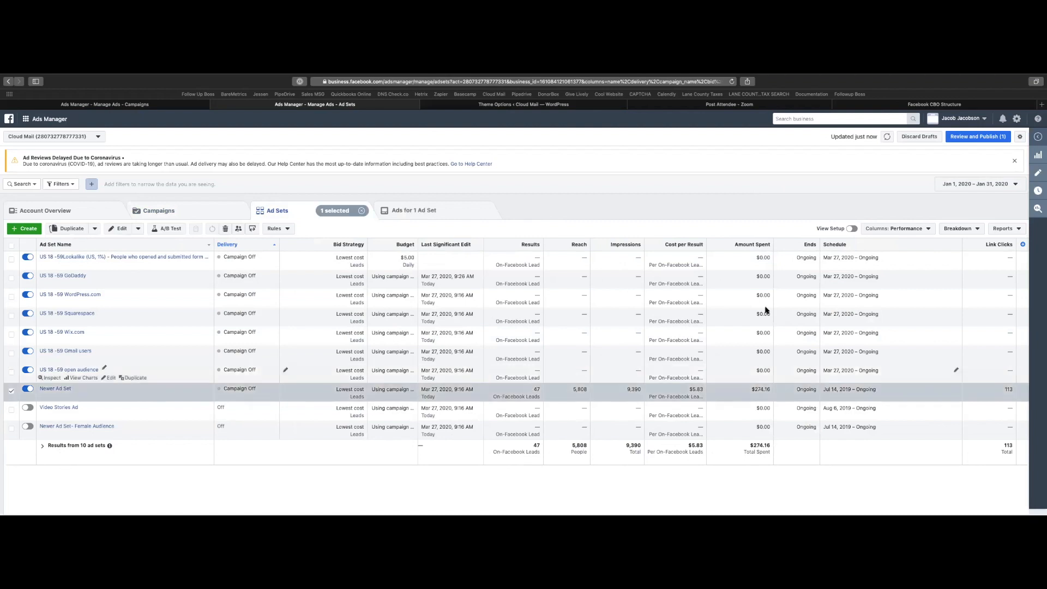
Change the ad set table's column preset to Engagement and examine the link clicks total.
left_click(966, 184)
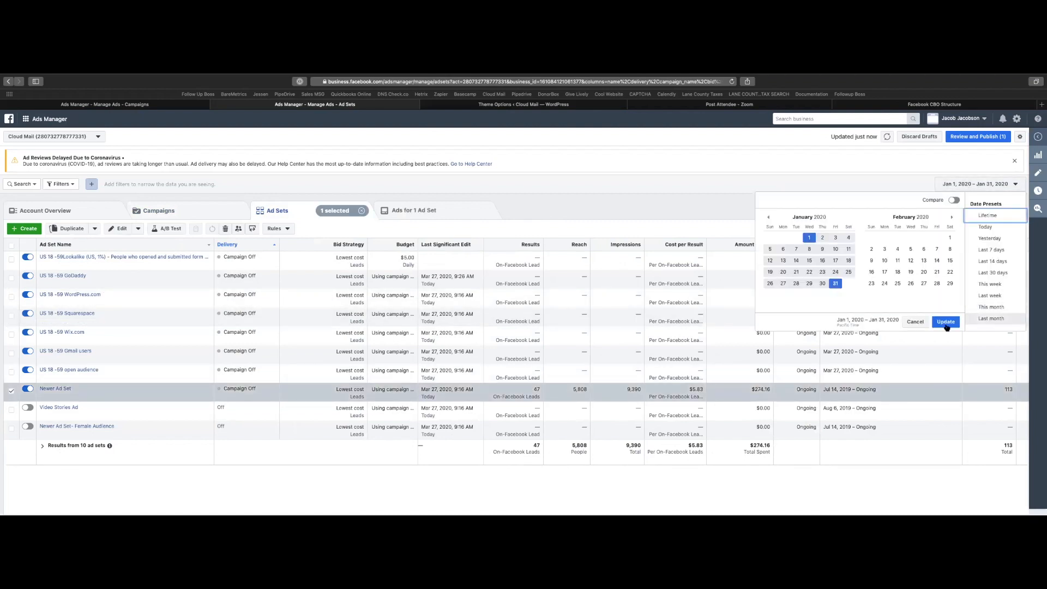
left_click(966, 184)
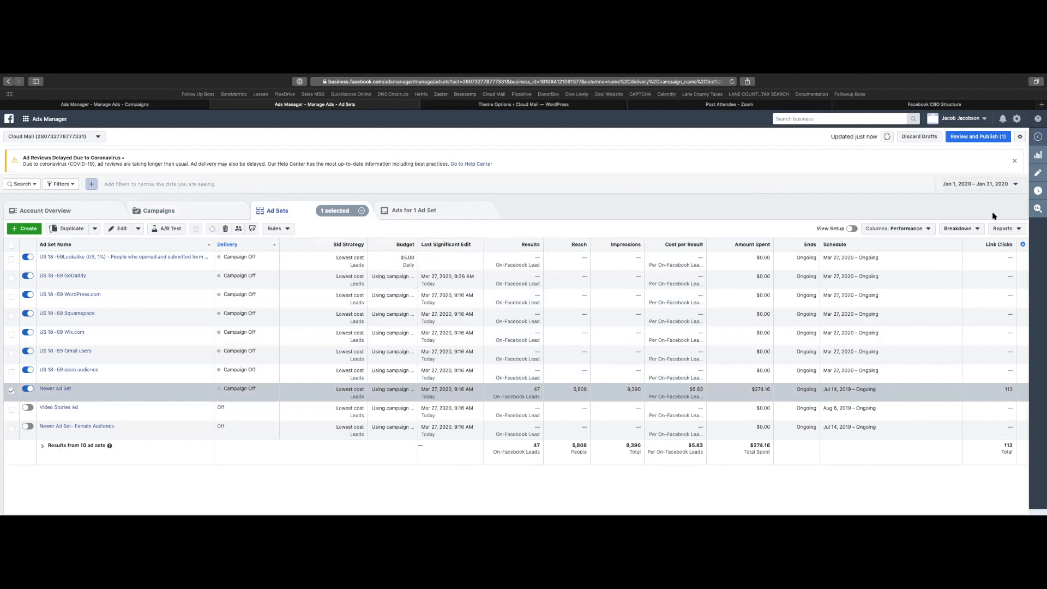
left_click(900, 229)
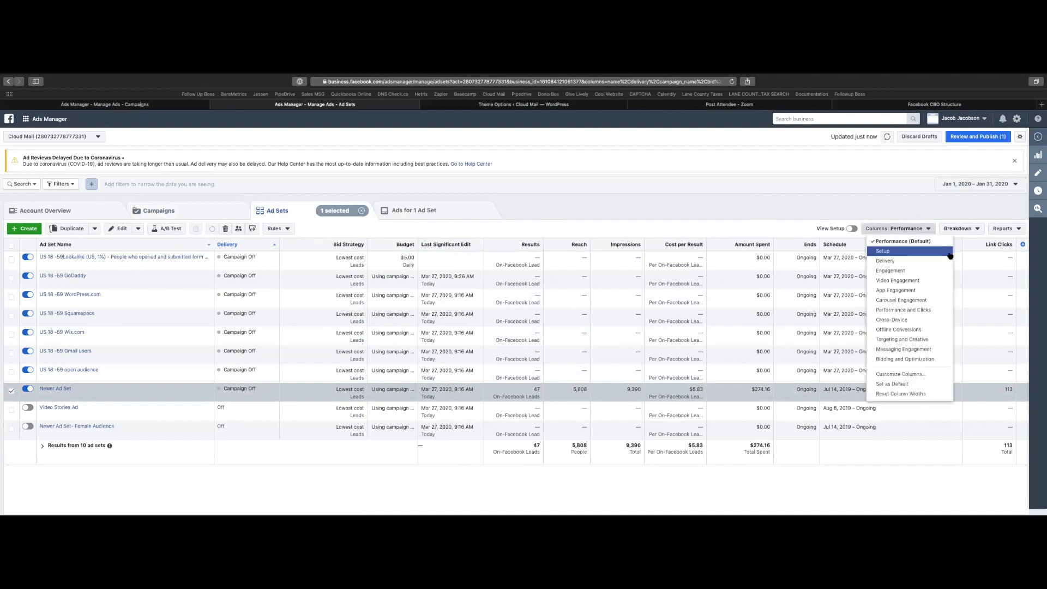
left_click(901, 271)
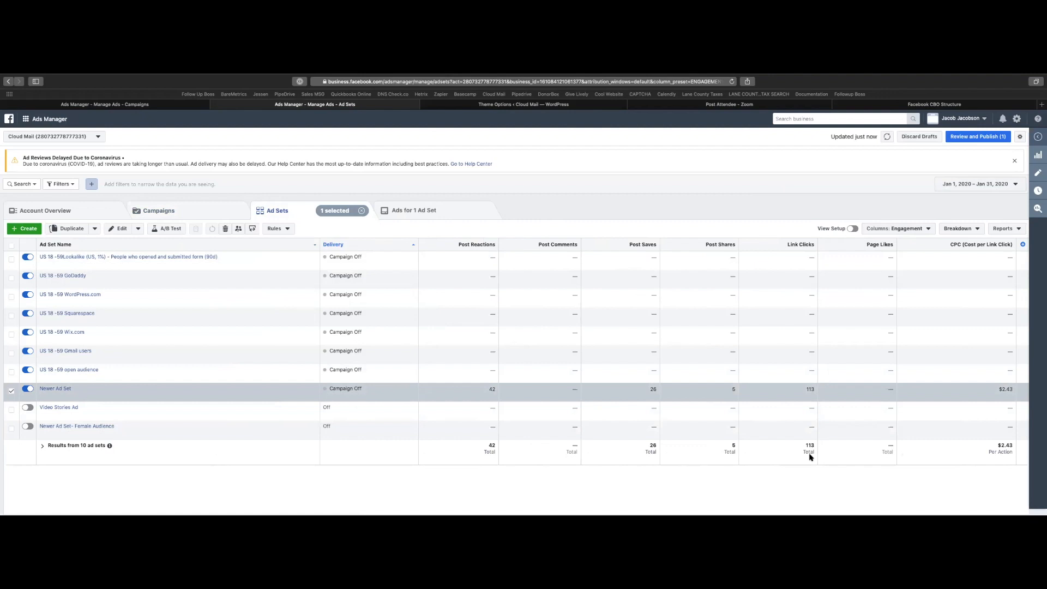
left_click_drag(806, 443, 853, 467)
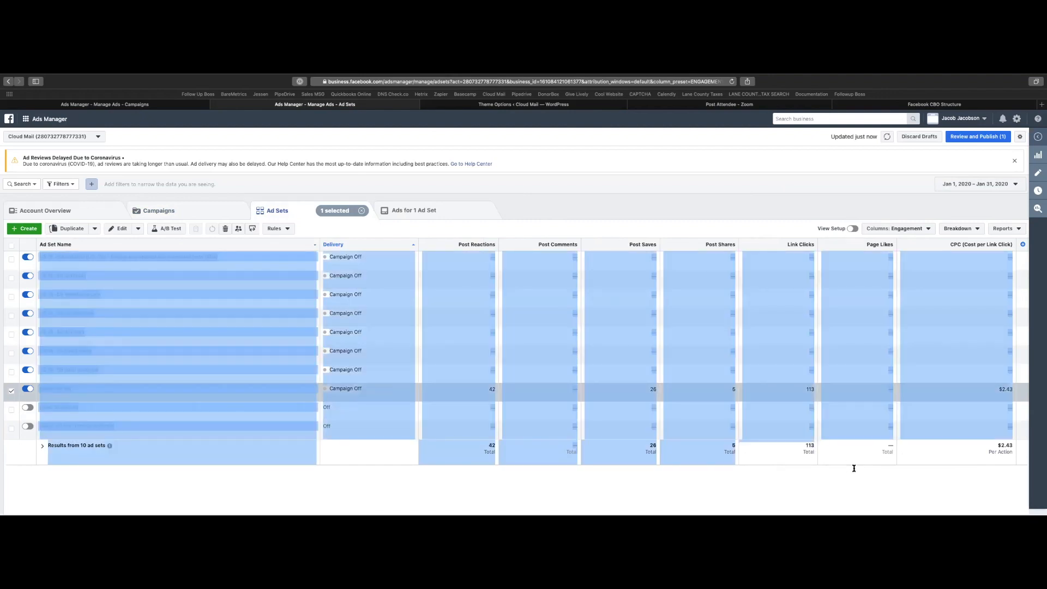
left_click(854, 468)
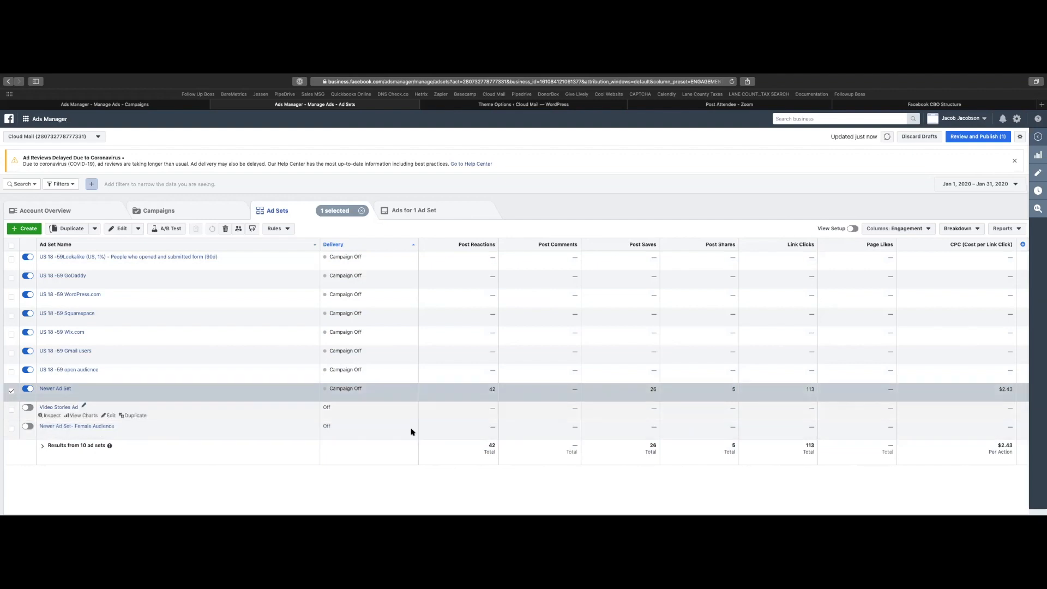
View the ad set table with the Video Engagement column preset and with the Cross-Device column preset.
left_click(894, 229)
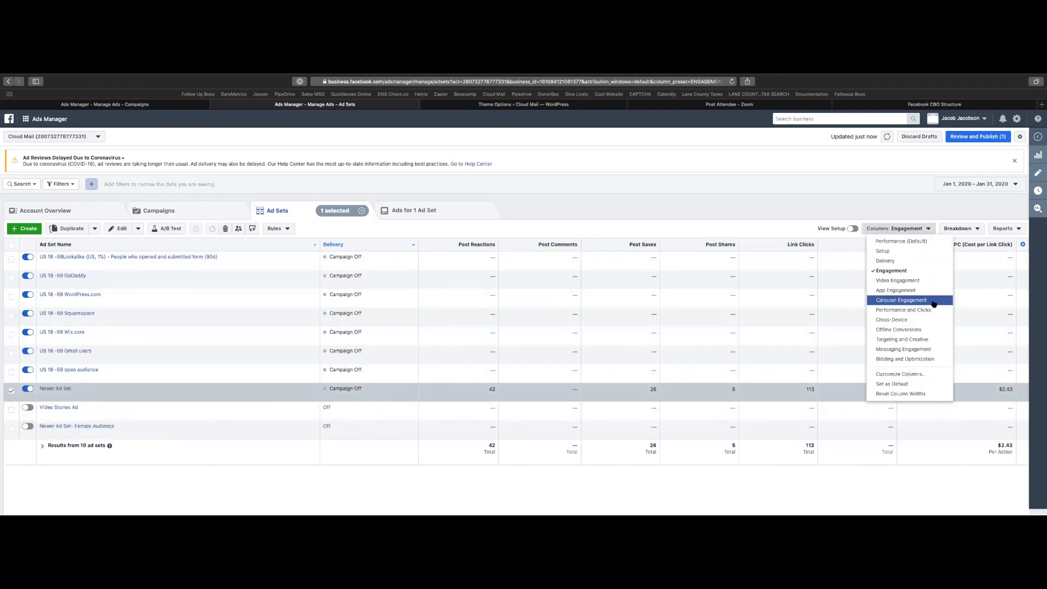
left_click(925, 281)
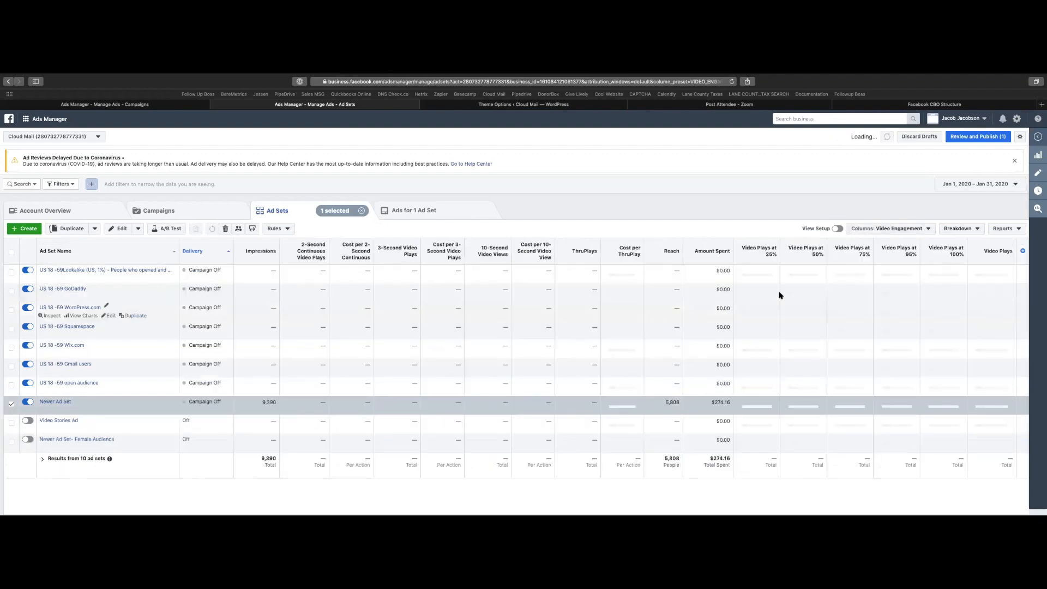
left_click(888, 229)
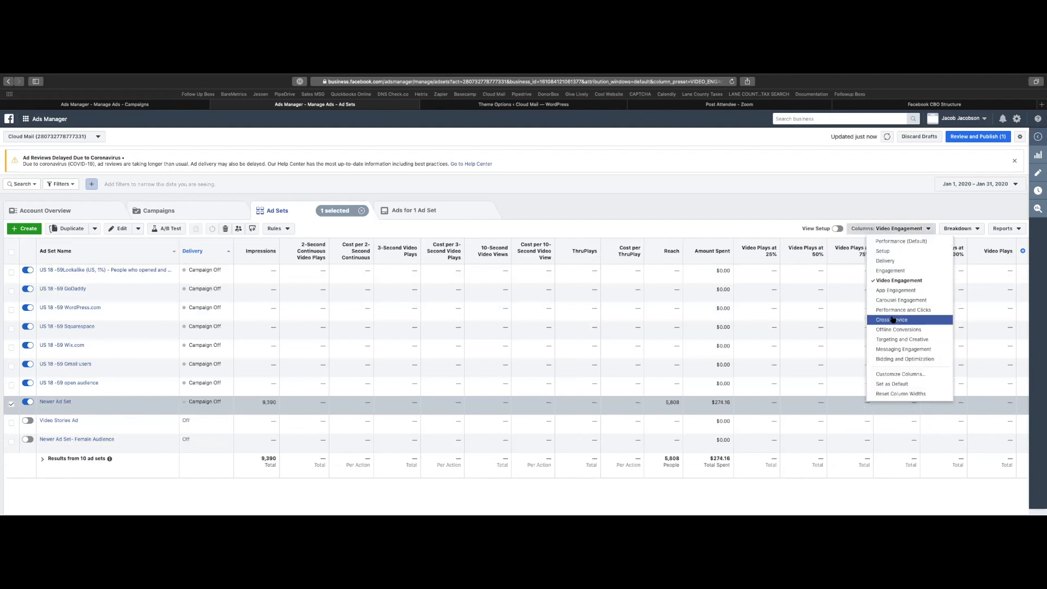
left_click(905, 321)
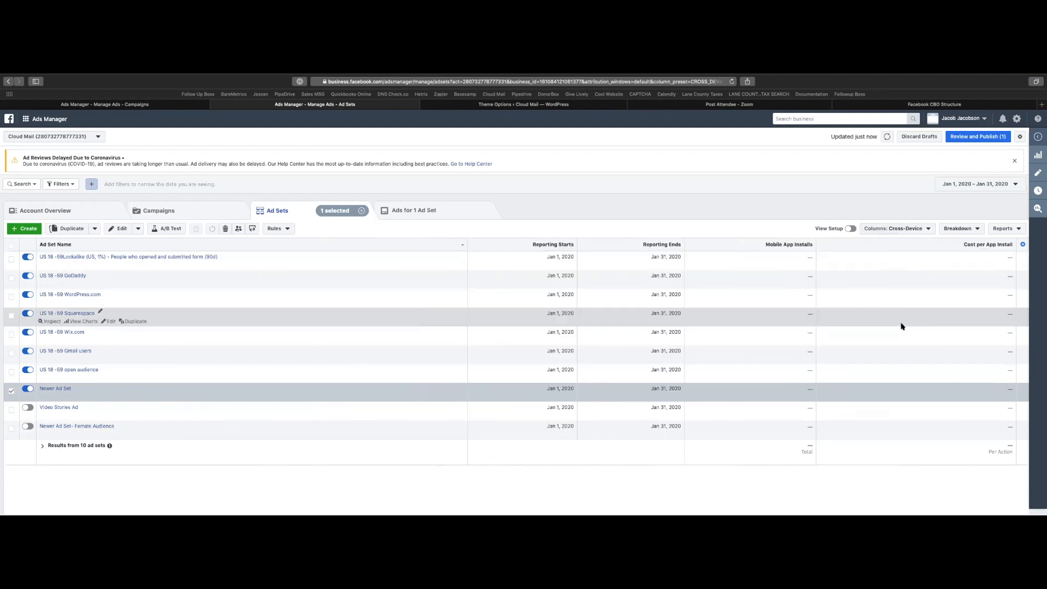
Set the ad set table's column preset back to Performance (Default) and switch to the campaigns list.
left_click(898, 229)
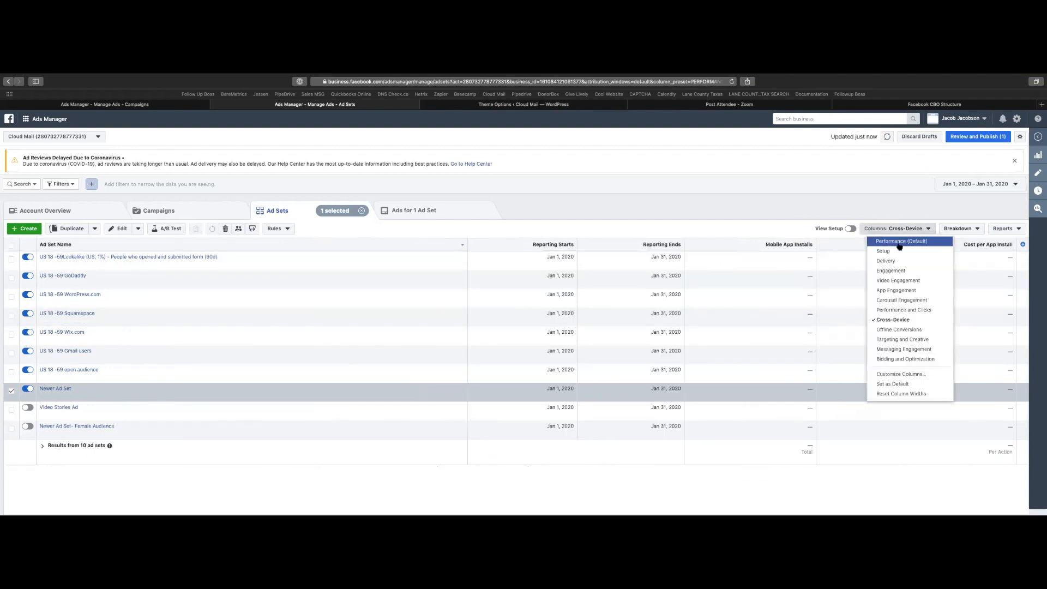
left_click(899, 243)
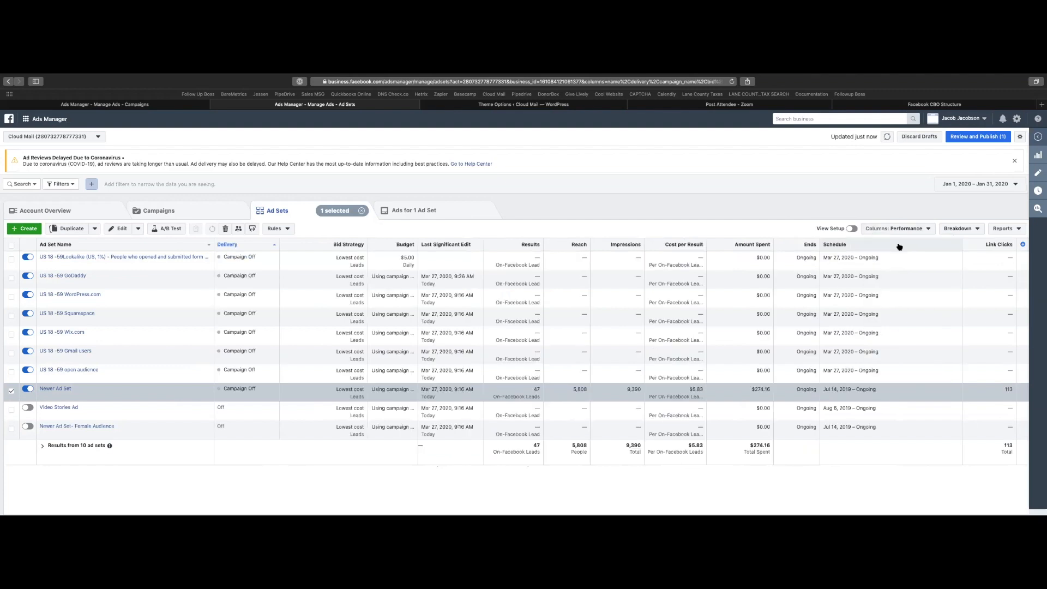
left_click(156, 210)
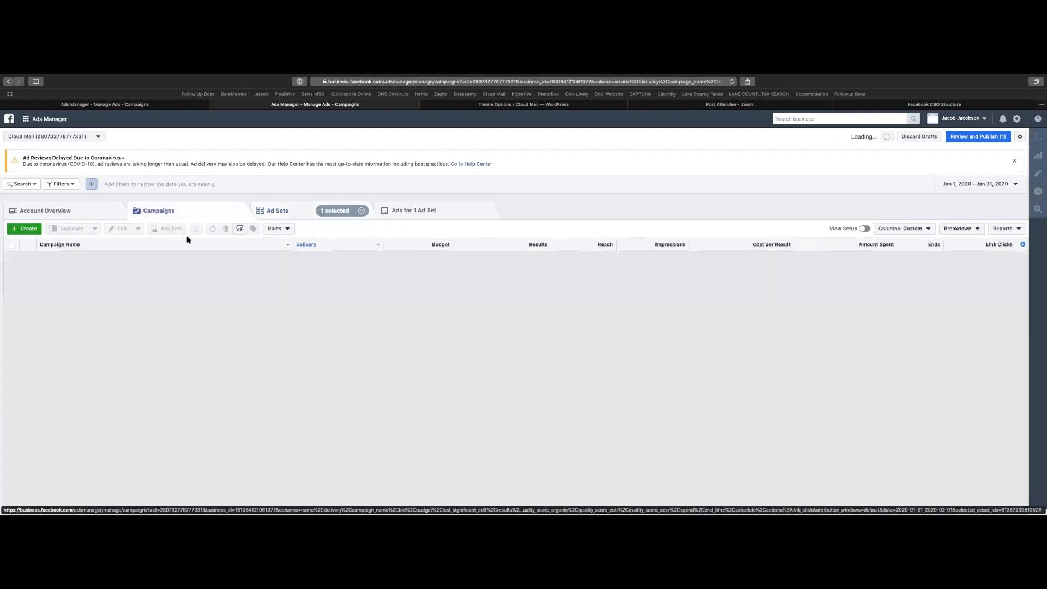